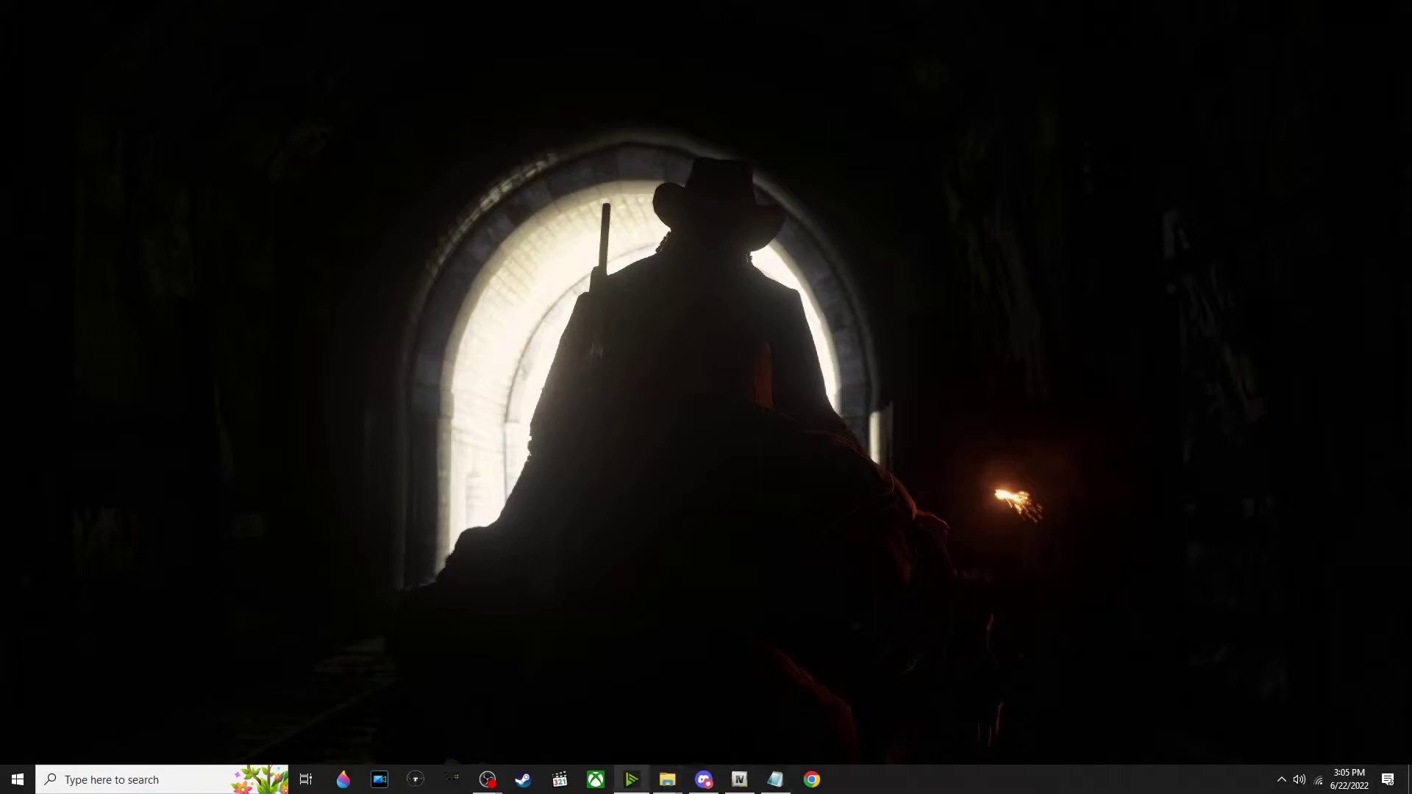
Bring up the Sirens folder window in File Explorer and select the vehicles.awc file
{"action": "mouse_move", "coordinate": [667, 780]}
{"action": "mouse_move", "coordinate": [348, 727]}
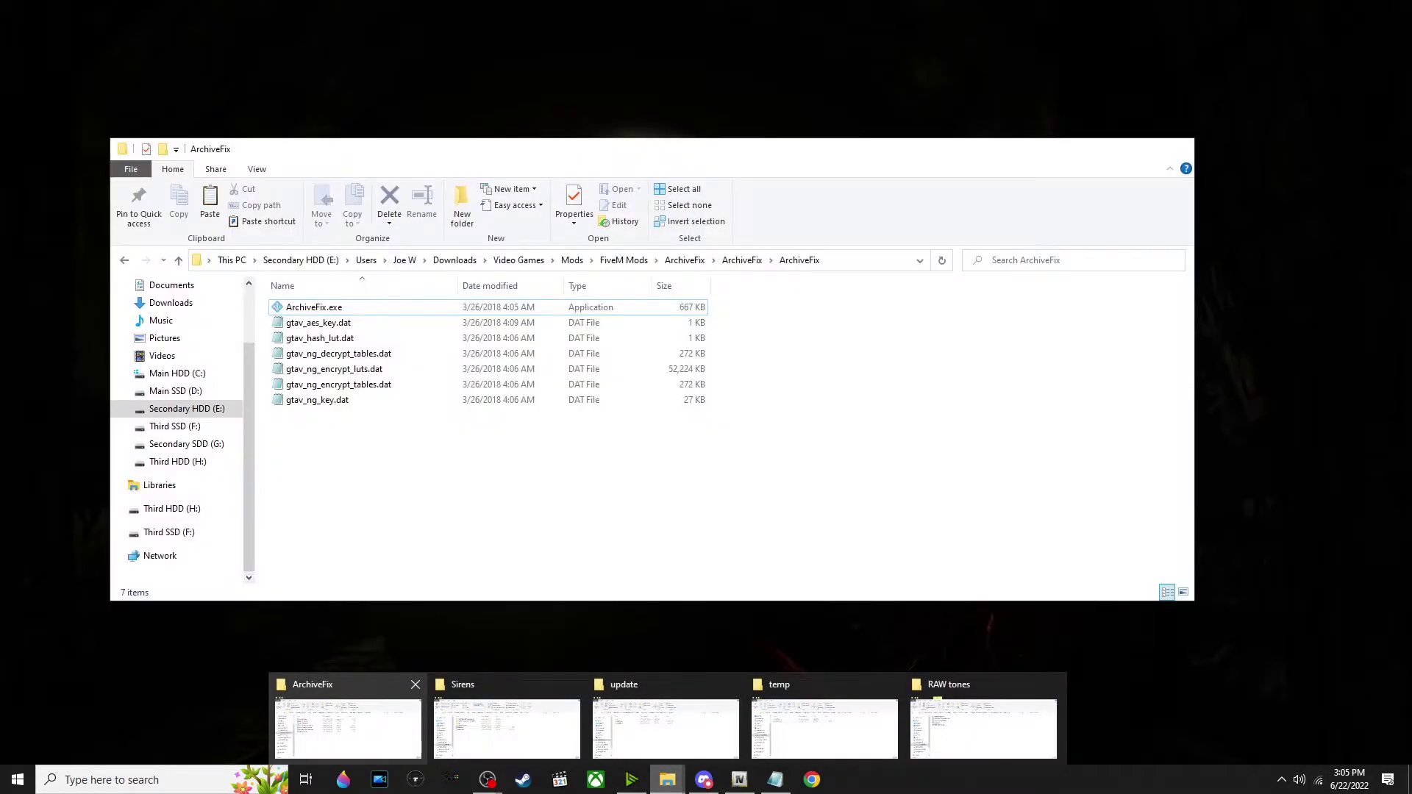
{"action": "left_click", "coordinate": [507, 729]}
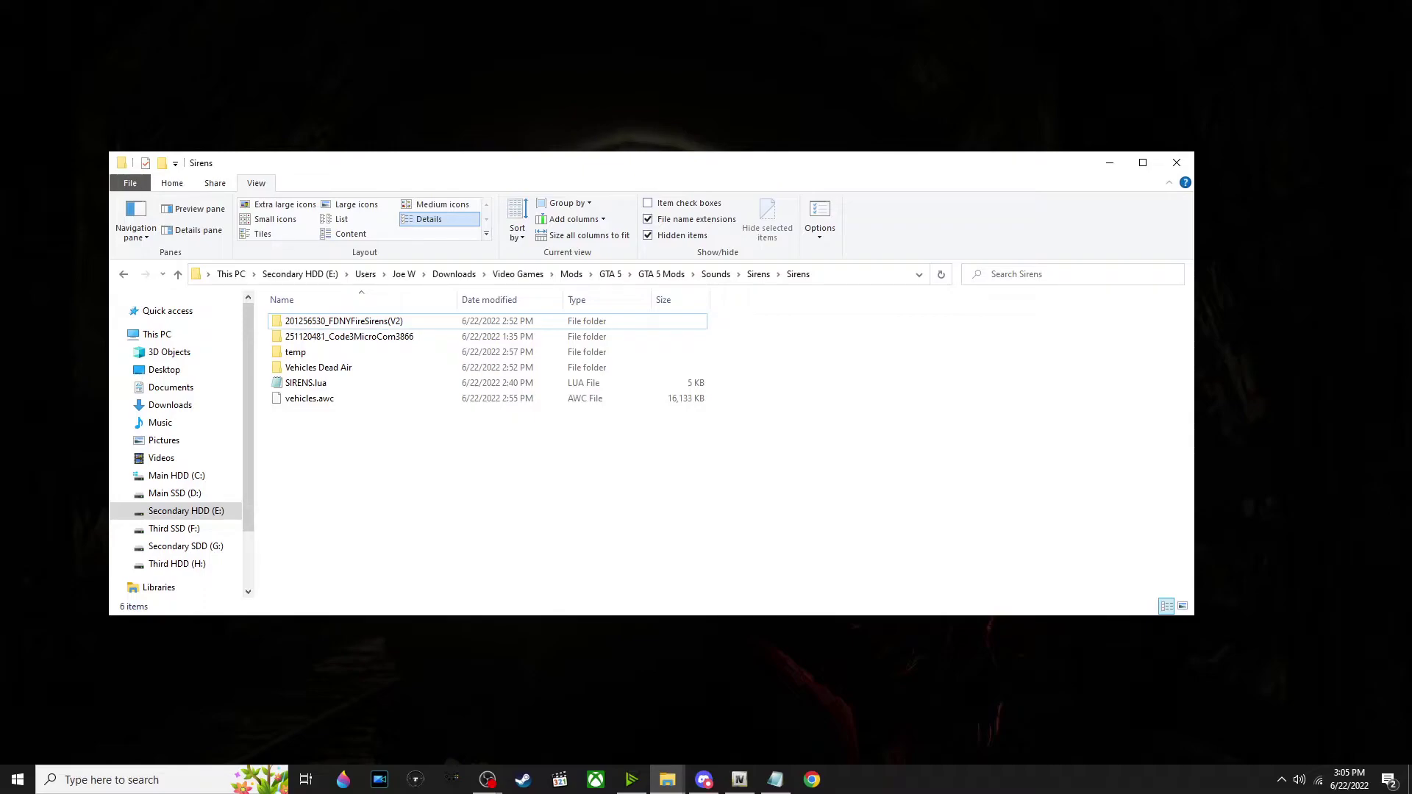
{"action": "scroll", "coordinate": [177, 441], "scroll_direction": "down", "scroll_amount": 1}
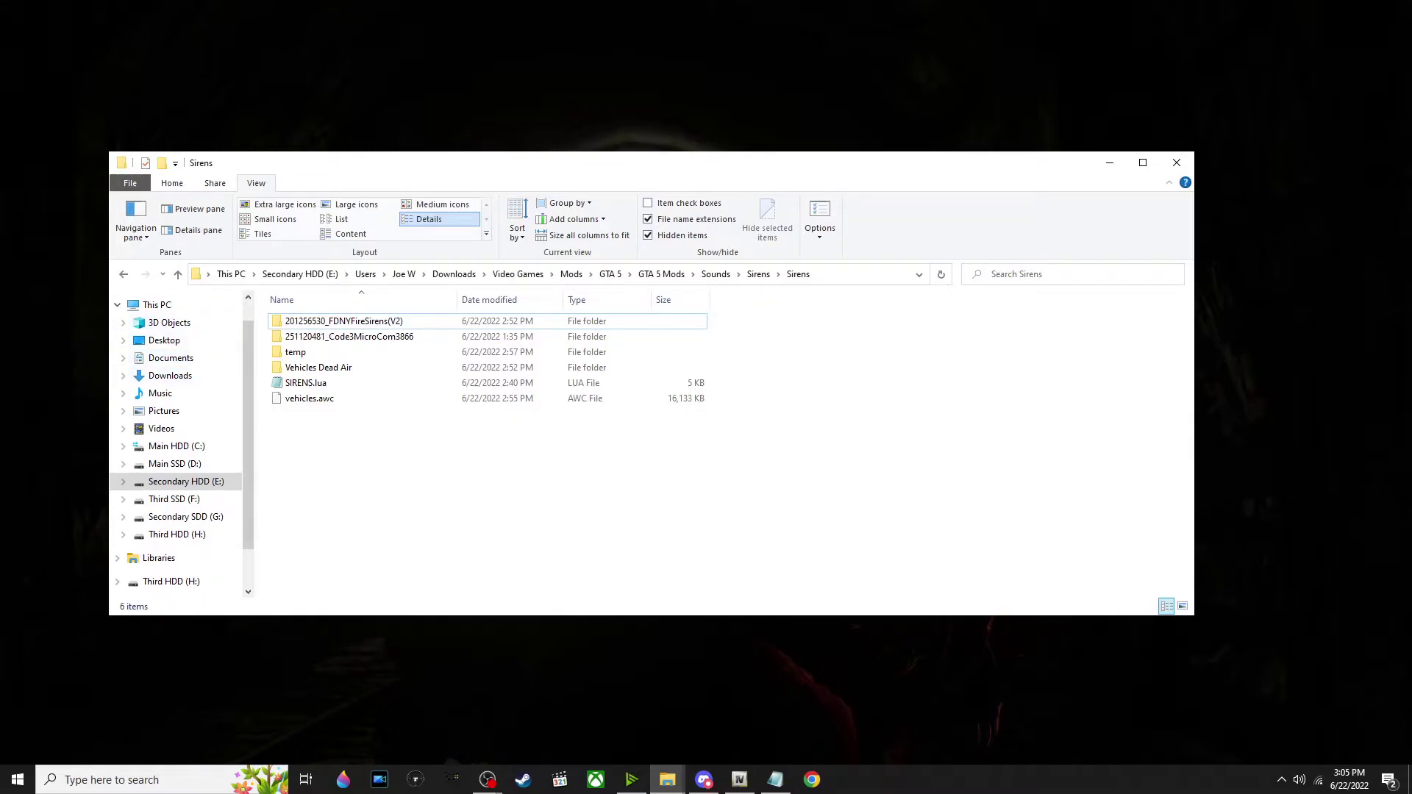
{"action": "left_click", "coordinate": [310, 398]}
{"action": "scroll", "coordinate": [177, 375], "scroll_direction": "up", "scroll_amount": 1}
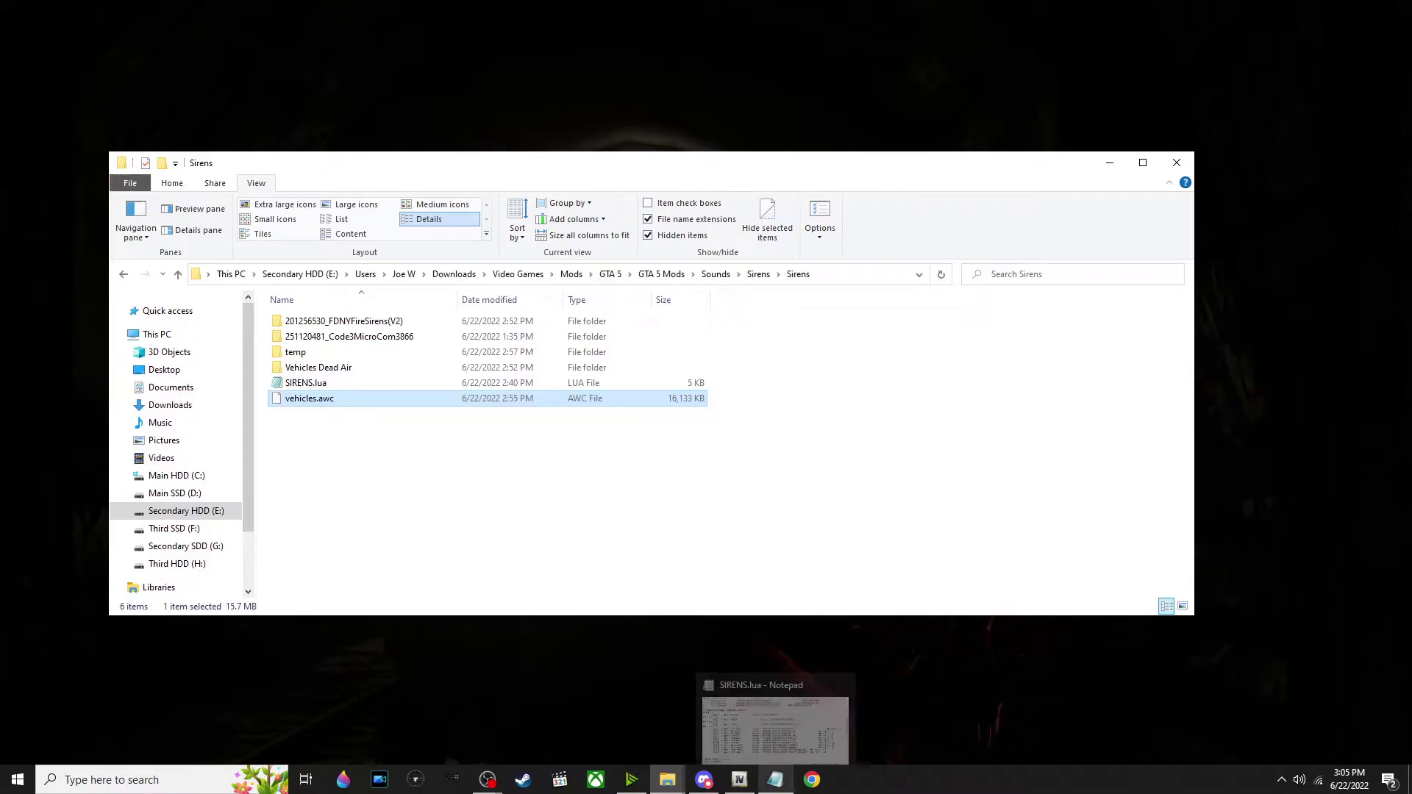
Switch to SIRENS.lua in Notepad and review the siren tone table that pairs siren strings with vehicles.awc names
{"action": "left_click", "coordinate": [775, 780]}
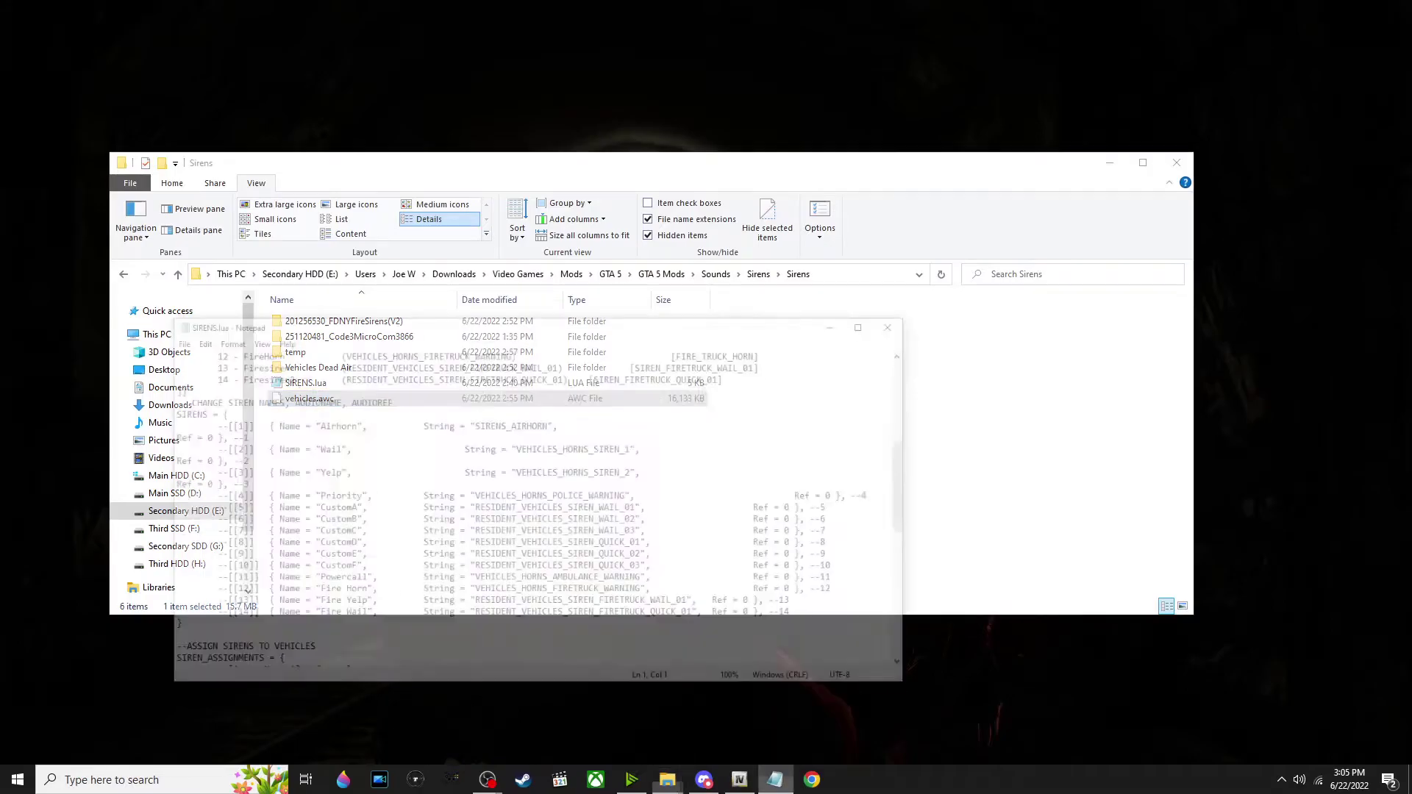
{"action": "scroll", "coordinate": [485, 455], "scroll_direction": "up", "scroll_amount": 4}
{"action": "scroll", "coordinate": [485, 454], "scroll_direction": "up", "scroll_amount": 1}
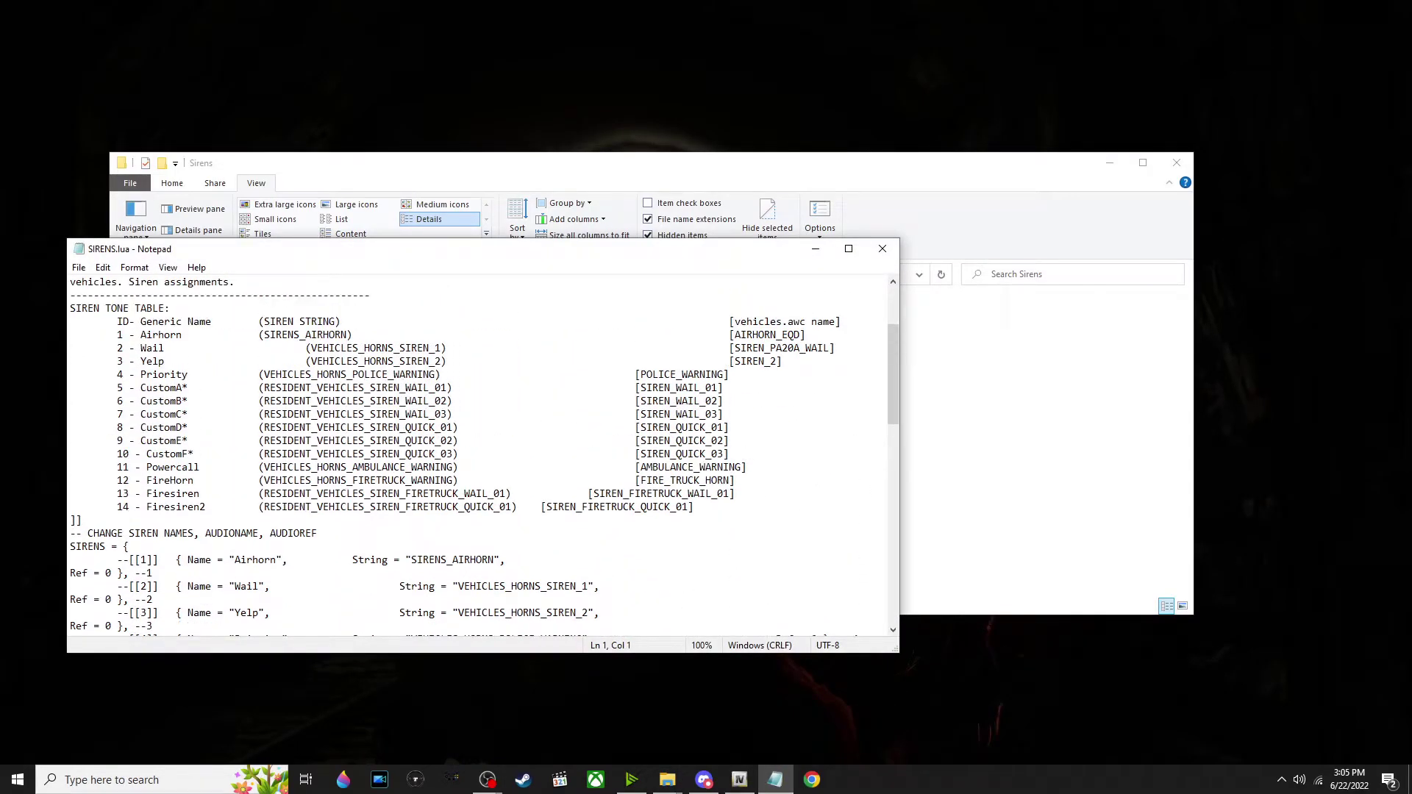
{"action": "scroll", "coordinate": [486, 455], "scroll_direction": "up", "scroll_amount": 1}
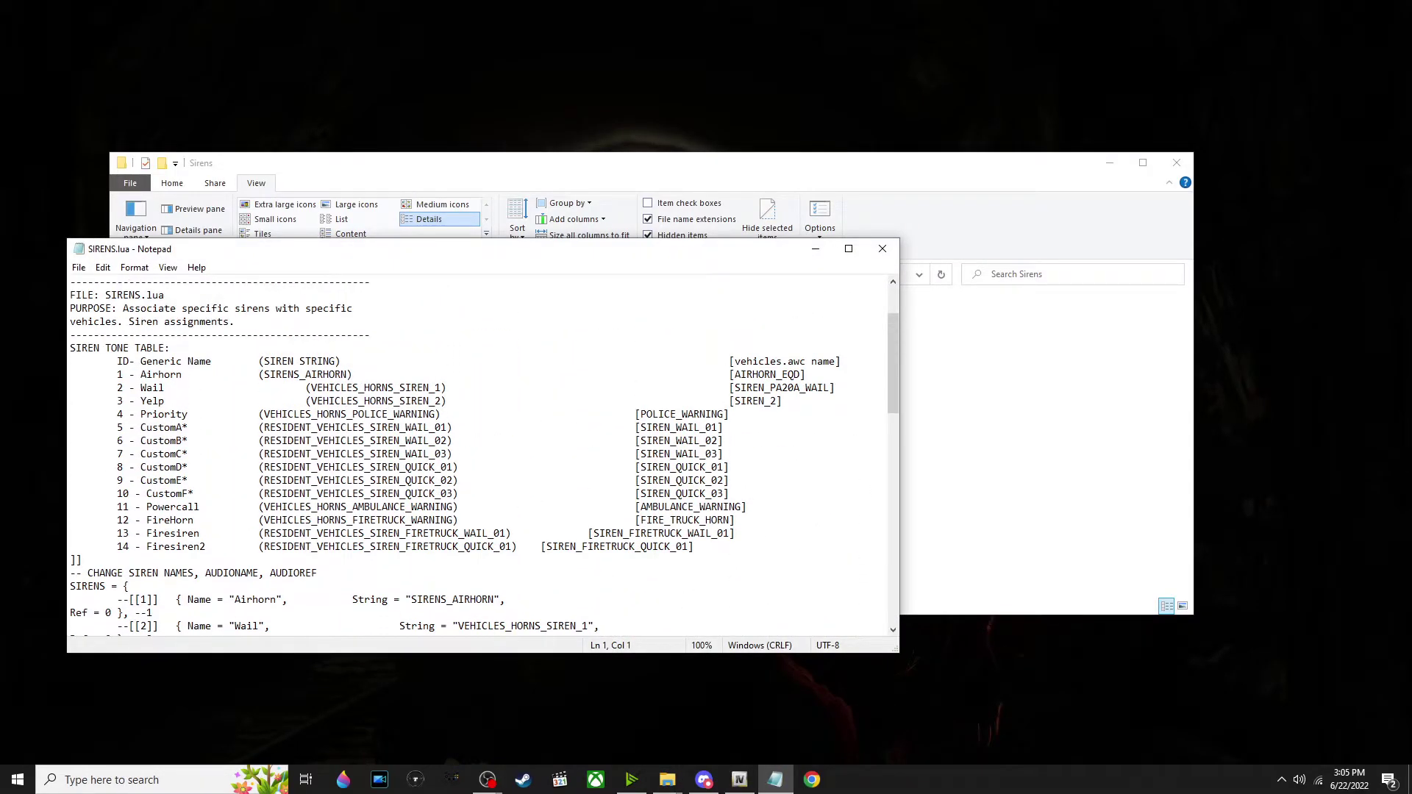
{"action": "scroll", "coordinate": [485, 455], "scroll_direction": "up", "scroll_amount": 1}
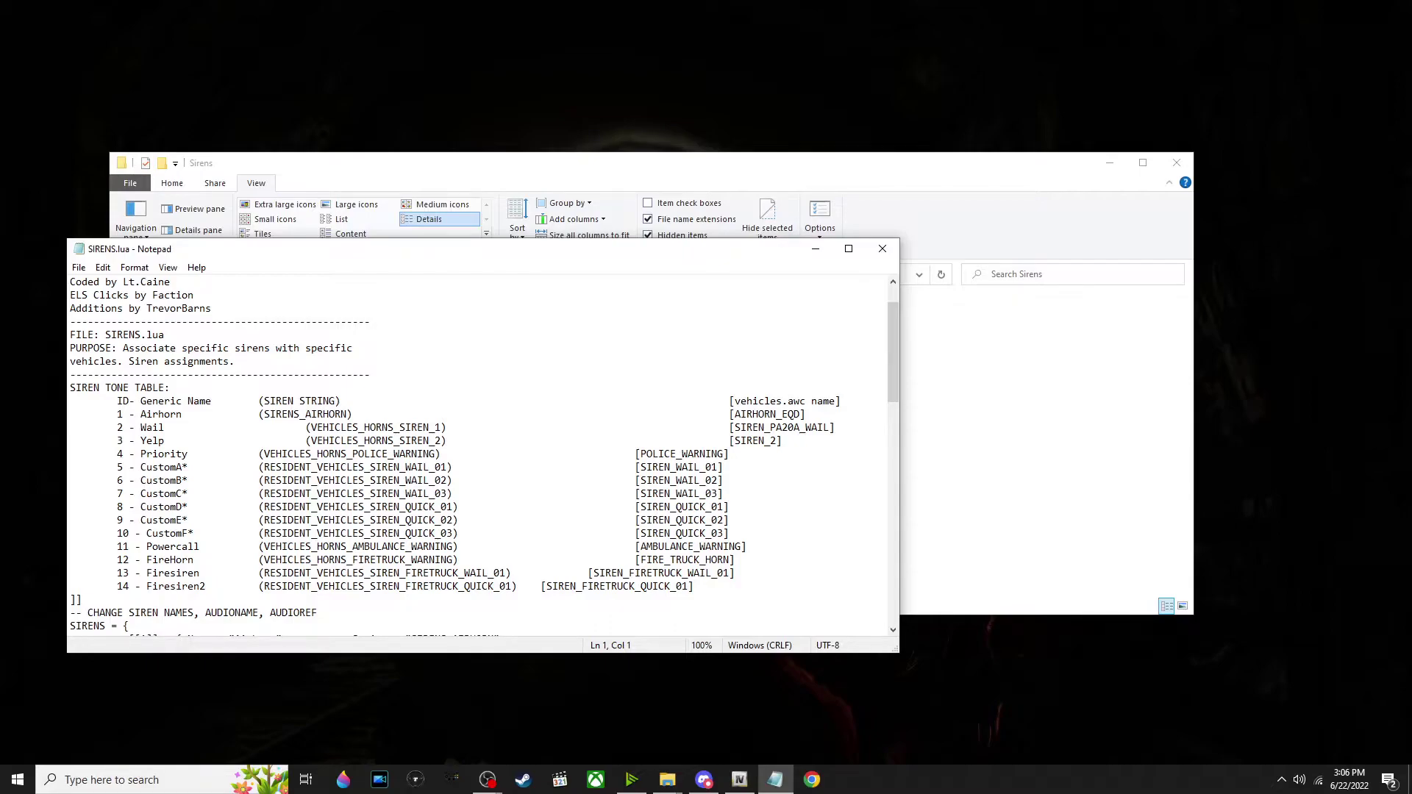
{"action": "scroll", "coordinate": [484, 456], "scroll_direction": "down", "scroll_amount": 1}
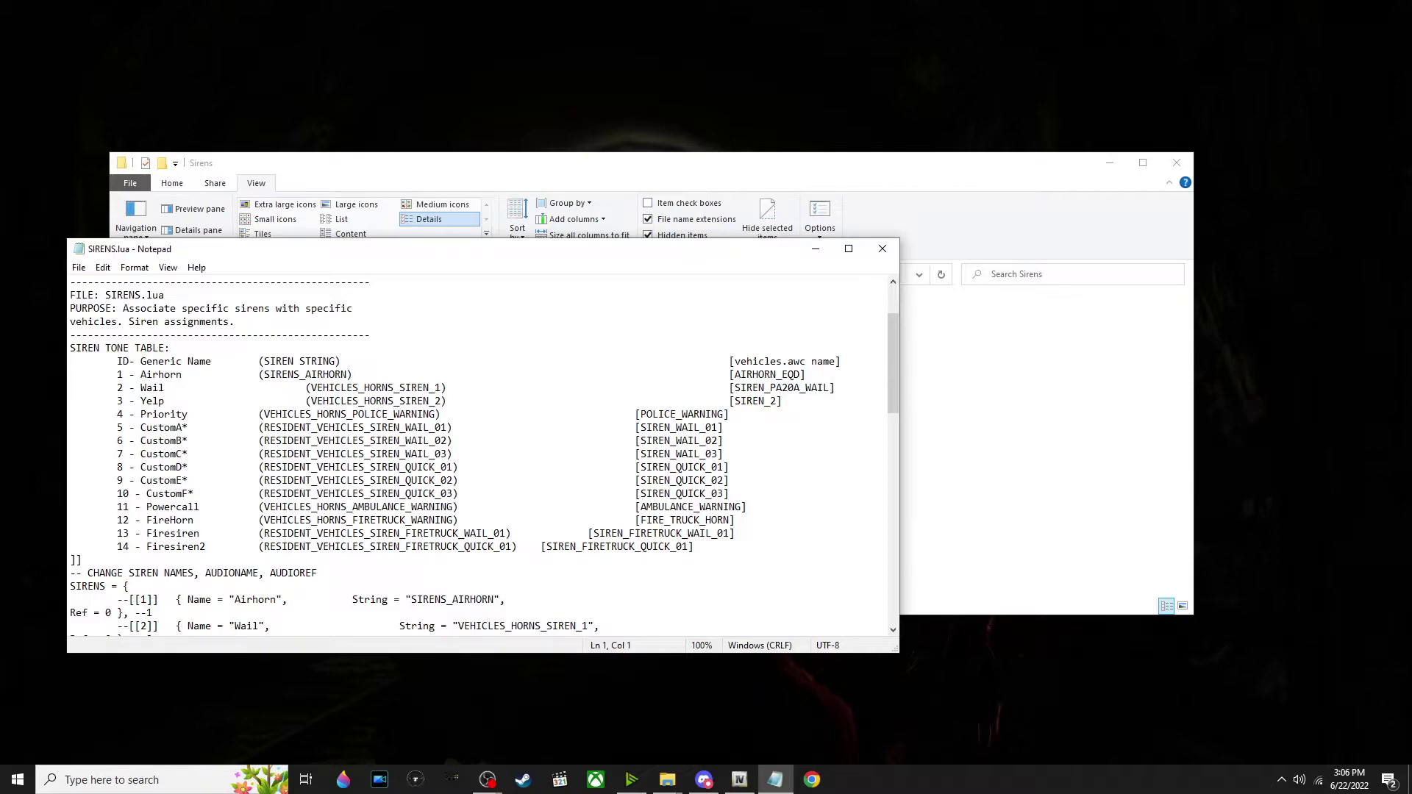
Examine the SIRENS definitions in SIRENS.lua and how their tone numbers are used in the SIREN_ASSIGNMENTS block
{"action": "scroll", "coordinate": [478, 456], "scroll_direction": "down", "scroll_amount": 7}
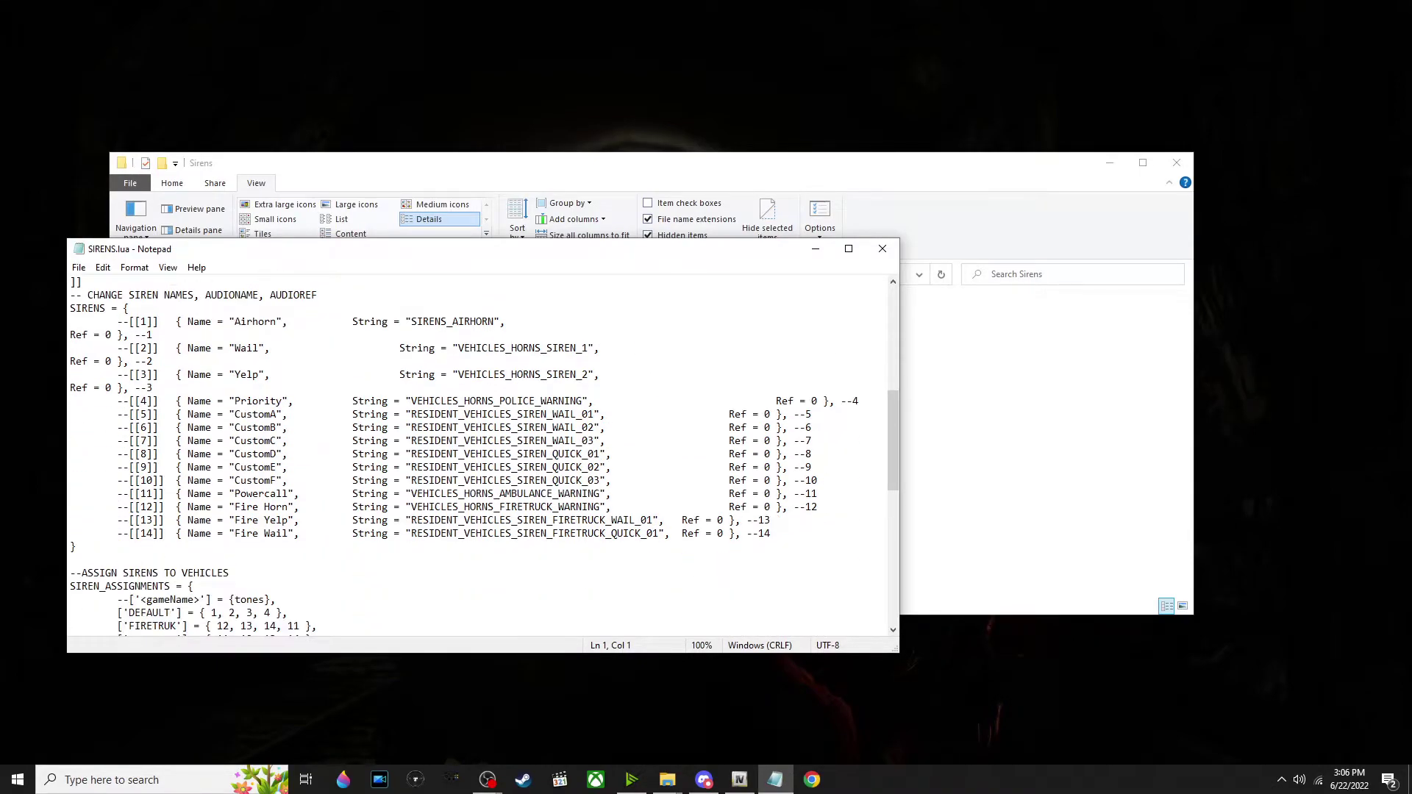
{"action": "scroll", "coordinate": [478, 456], "scroll_direction": "down", "scroll_amount": 3}
{"action": "scroll", "coordinate": [478, 456], "scroll_direction": "down", "scroll_amount": 4}
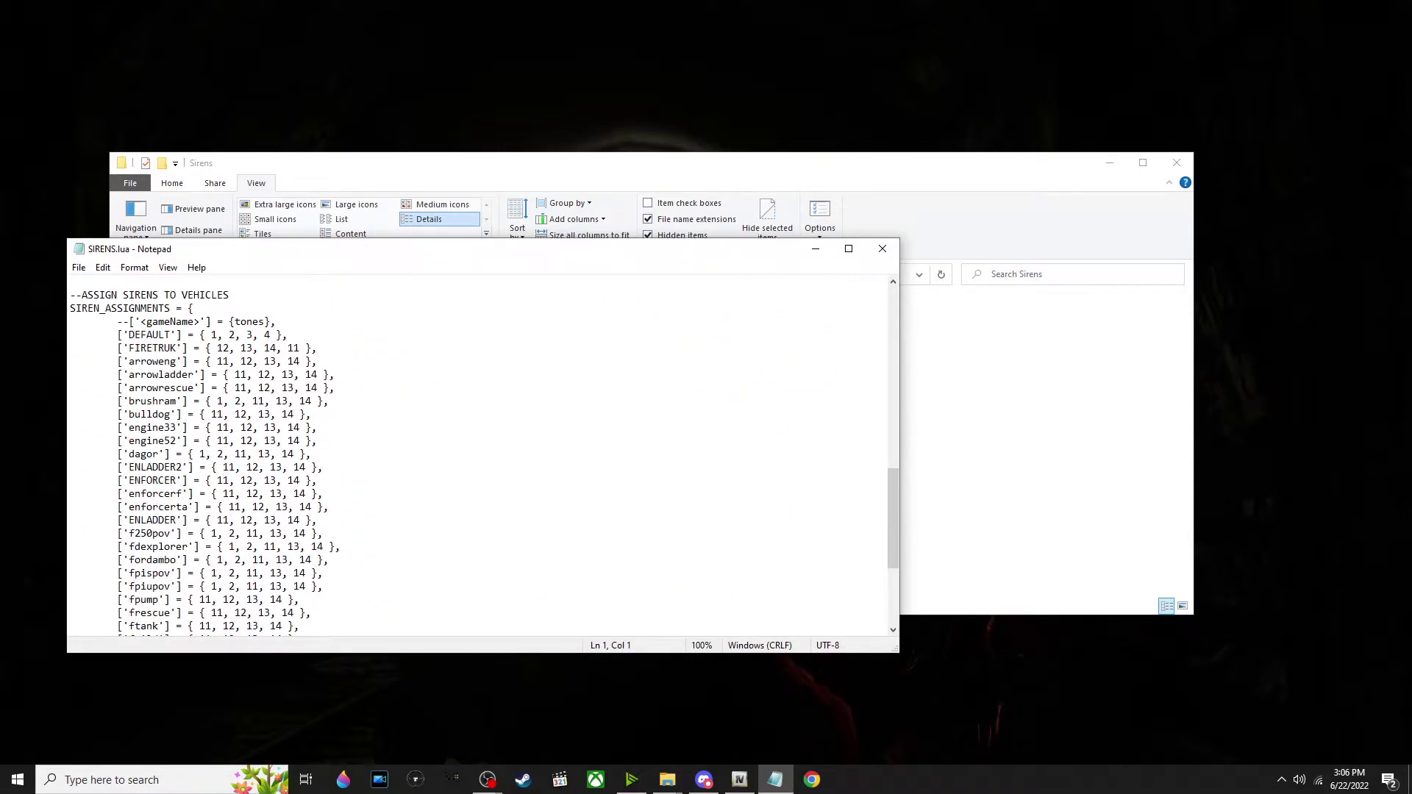
{"action": "left_click", "coordinate": [277, 322]}
{"action": "scroll", "coordinate": [478, 456], "scroll_direction": "up", "scroll_amount": 4}
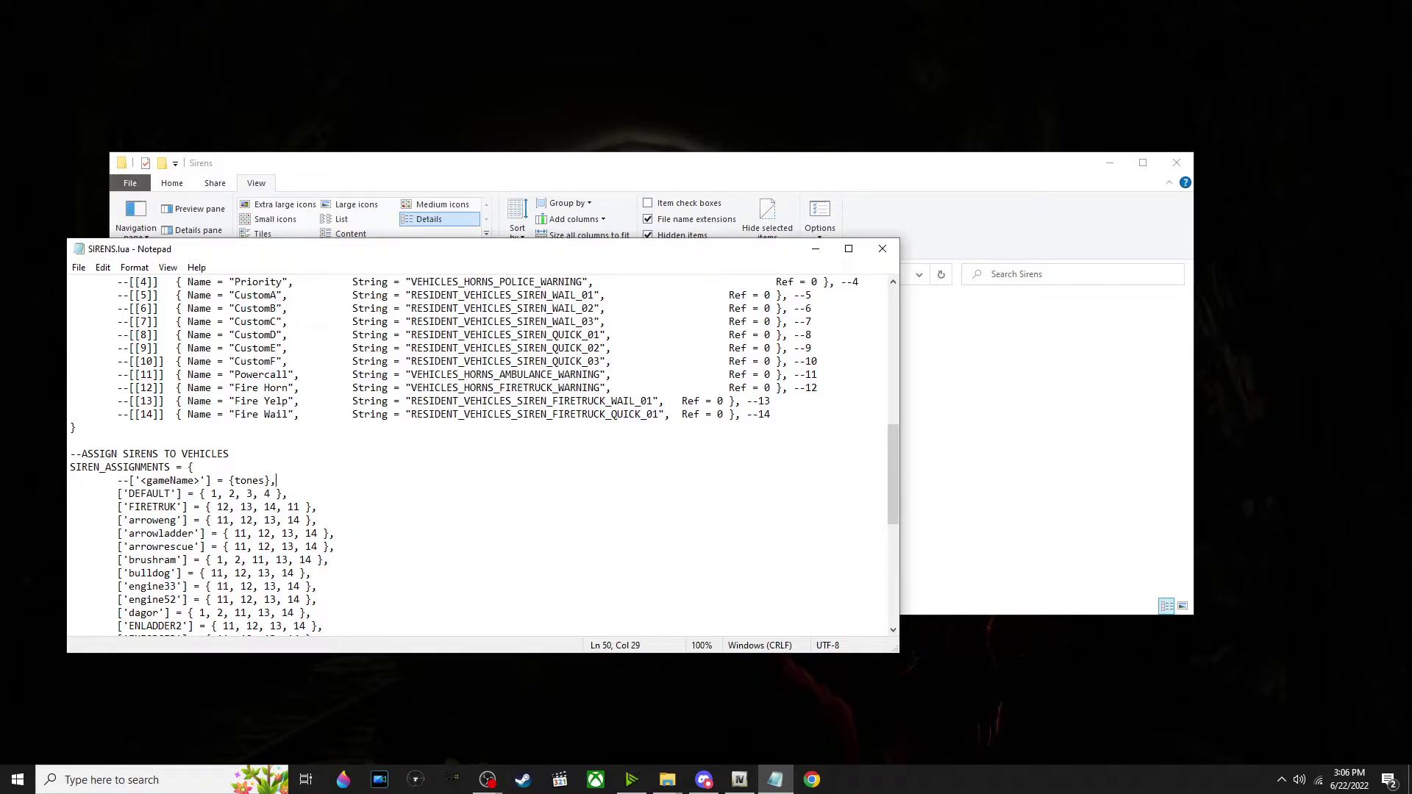
{"action": "scroll", "coordinate": [478, 456], "scroll_direction": "down", "scroll_amount": 4}
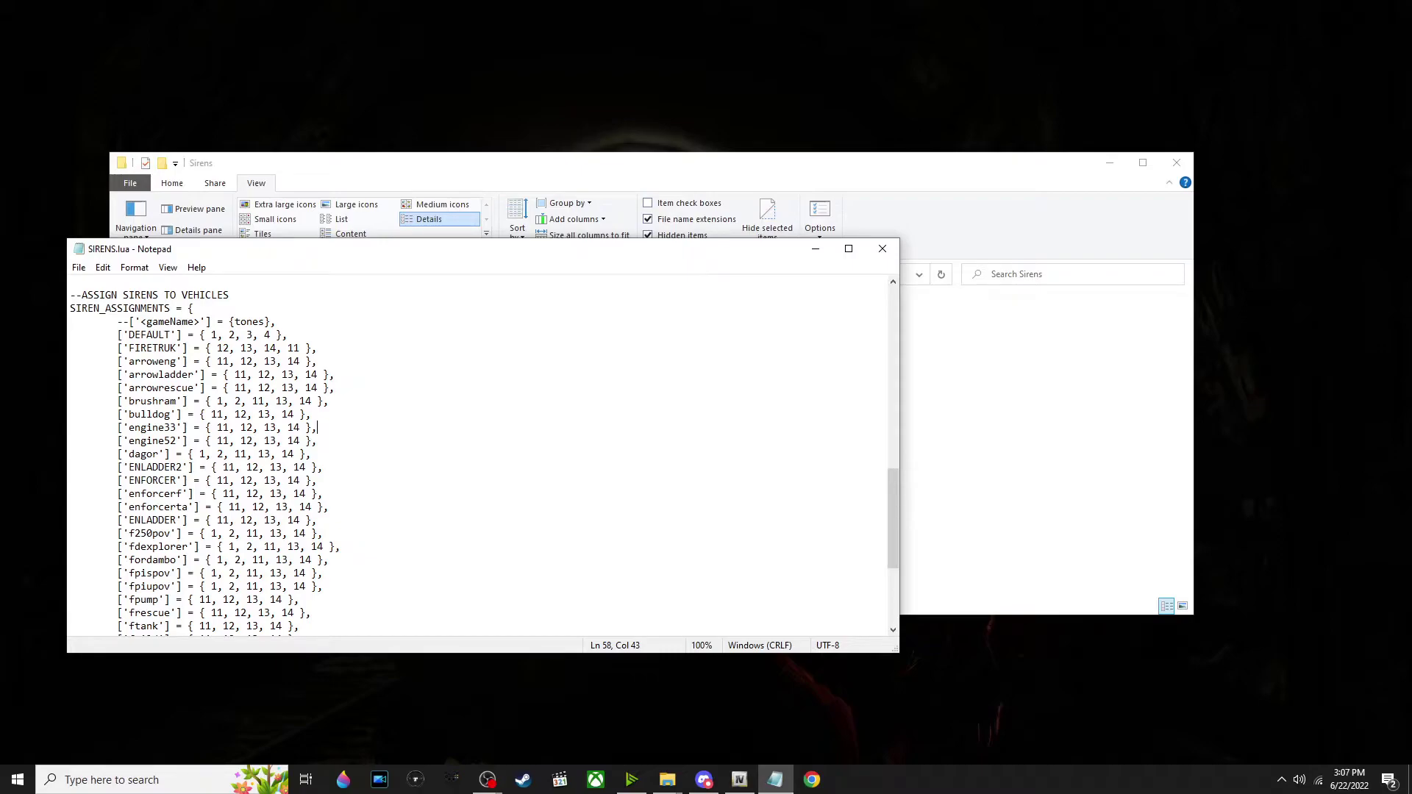
{"action": "scroll", "coordinate": [478, 456], "scroll_direction": "up", "scroll_amount": 3}
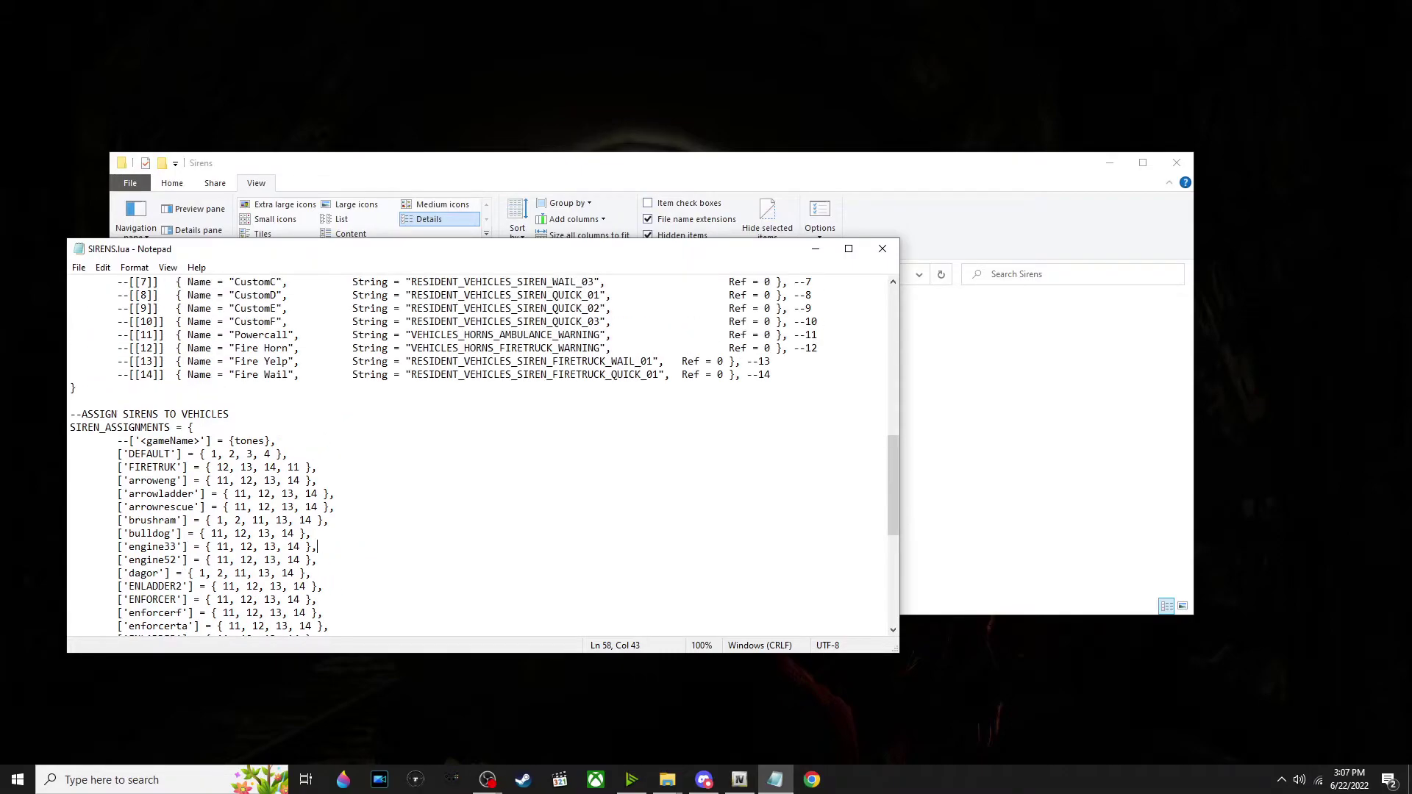
{"action": "scroll", "coordinate": [478, 456], "scroll_direction": "down", "scroll_amount": 2}
{"action": "scroll", "coordinate": [478, 456], "scroll_direction": "up", "scroll_amount": 1}
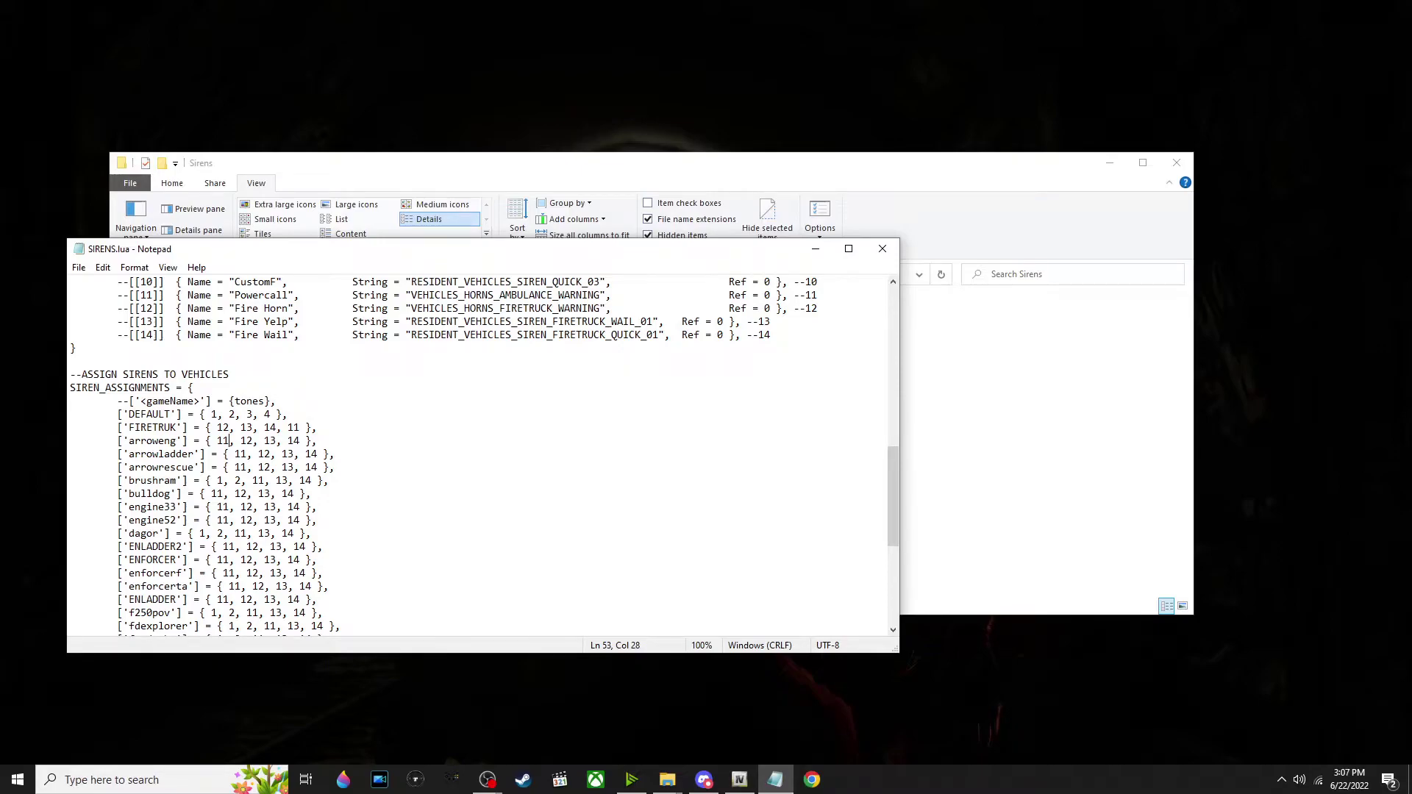
Read through the full list of vehicle siren assignments, return to the siren definitions, and minimize SIRENS.lua
{"action": "scroll", "coordinate": [483, 456], "scroll_direction": "down", "scroll_amount": 1}
{"action": "scroll", "coordinate": [479, 456], "scroll_direction": "down", "scroll_amount": 1}
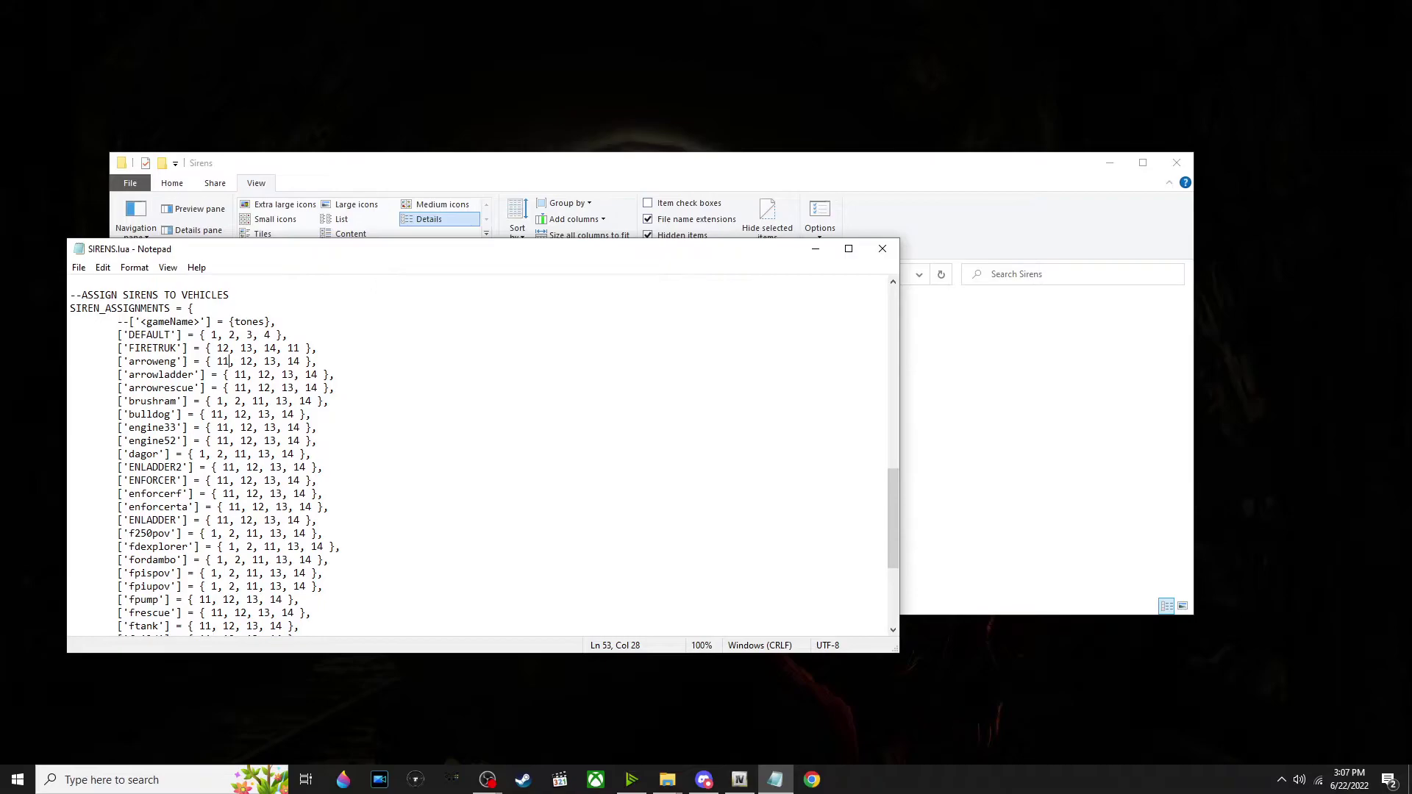
{"action": "scroll", "coordinate": [230, 282], "scroll_direction": "down", "scroll_amount": 2}
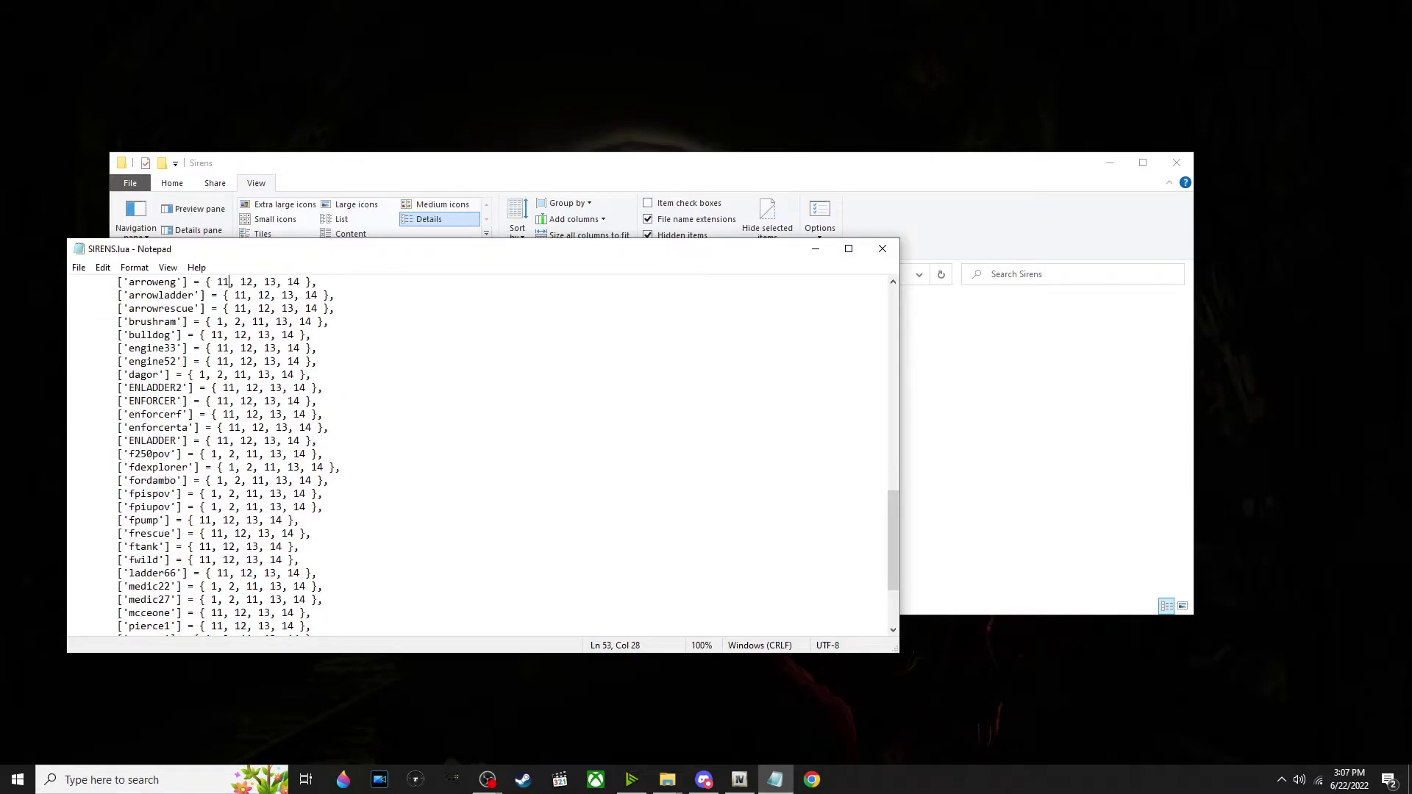
{"action": "scroll", "coordinate": [478, 456], "scroll_direction": "down", "scroll_amount": 3}
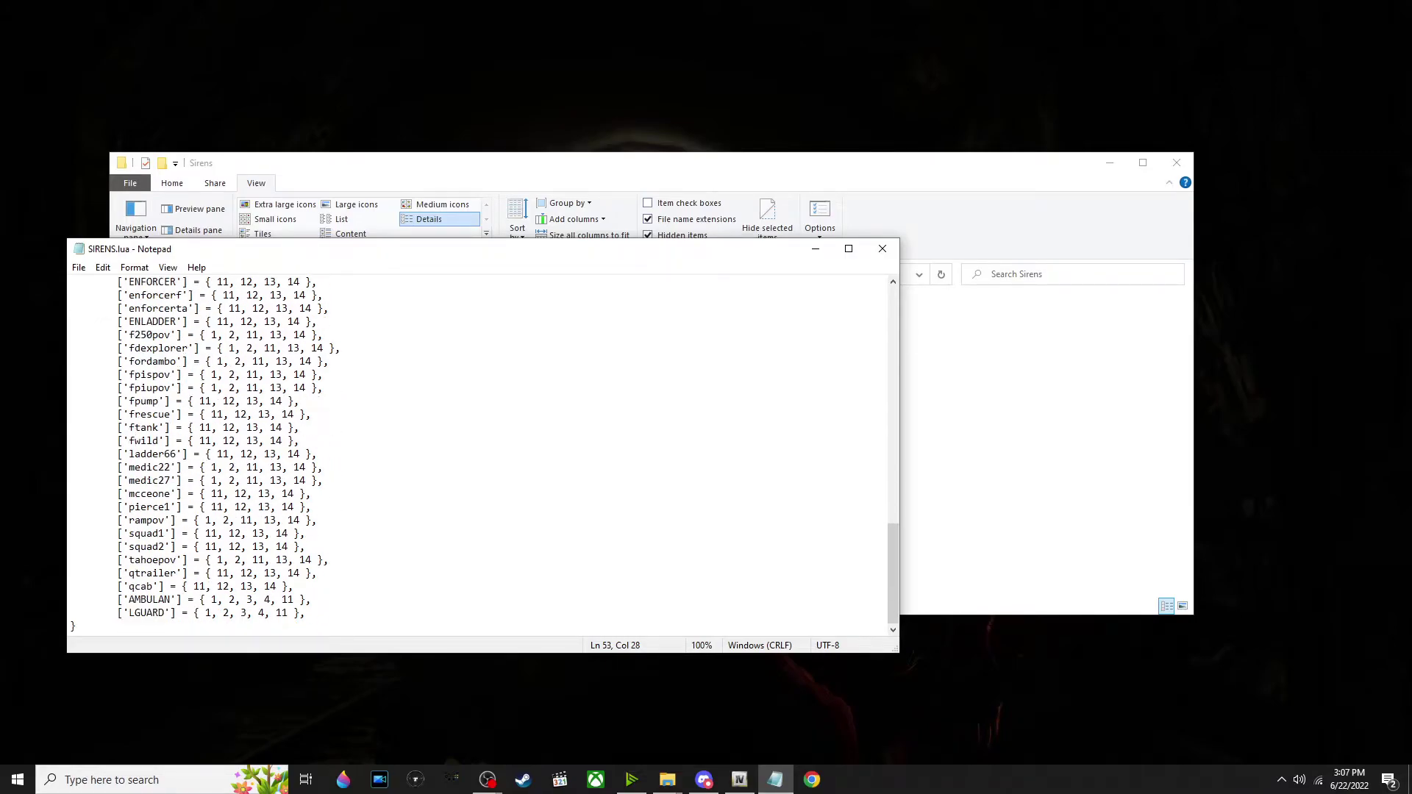
{"action": "scroll", "coordinate": [479, 456], "scroll_direction": "up", "scroll_amount": 4}
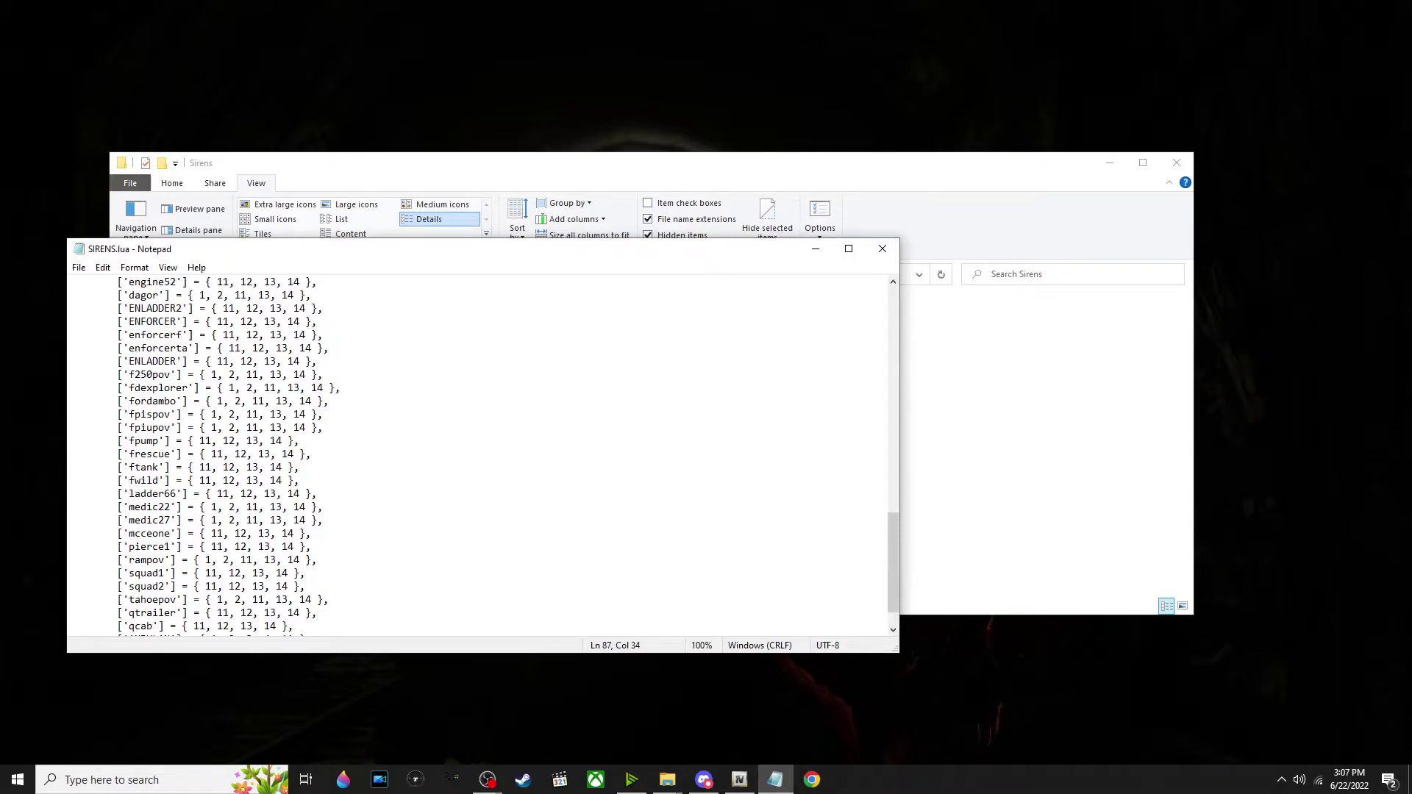
{"action": "scroll", "coordinate": [478, 456], "scroll_direction": "up", "scroll_amount": 1}
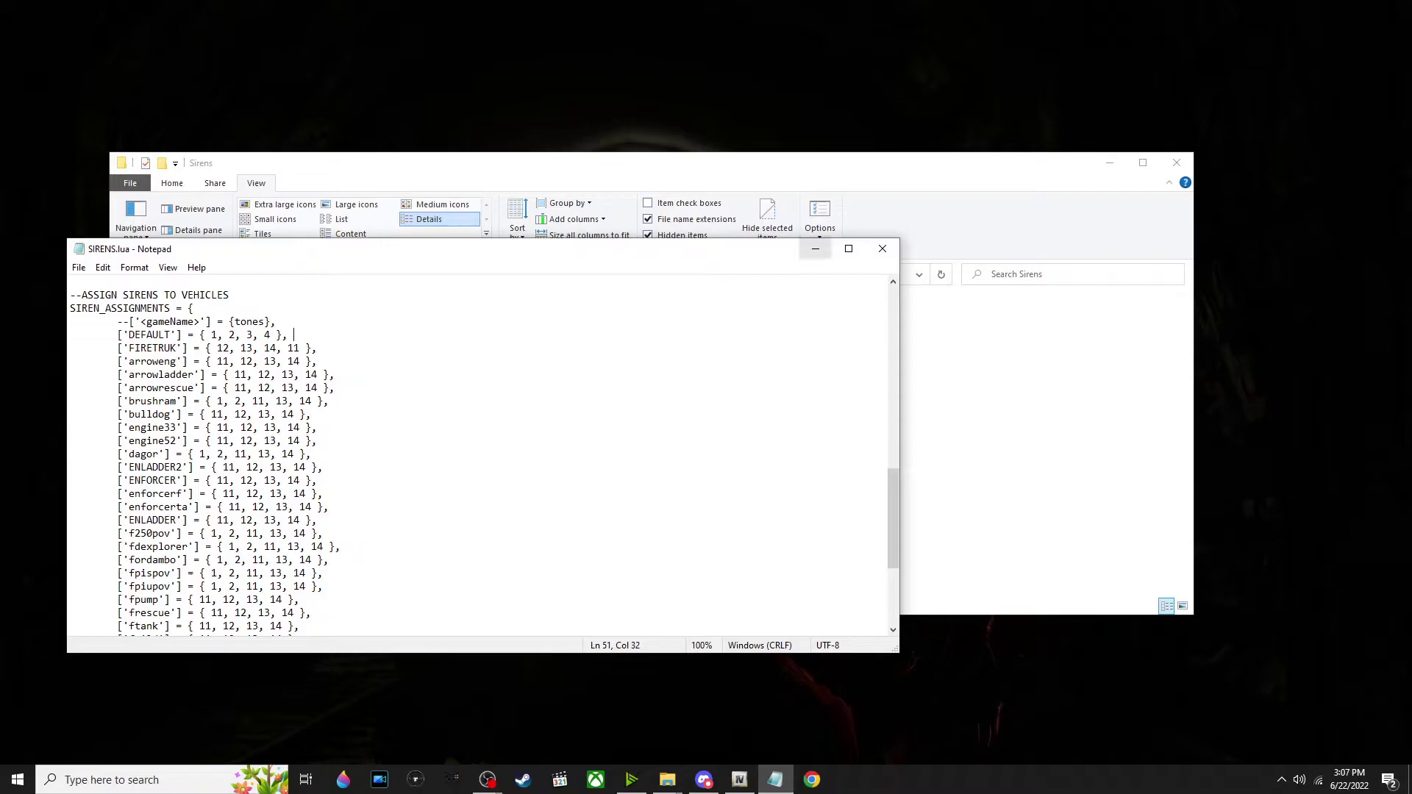
{"action": "scroll", "coordinate": [478, 456], "scroll_direction": "up", "scroll_amount": 3}
{"action": "scroll", "coordinate": [478, 456], "scroll_direction": "up", "scroll_amount": 3}
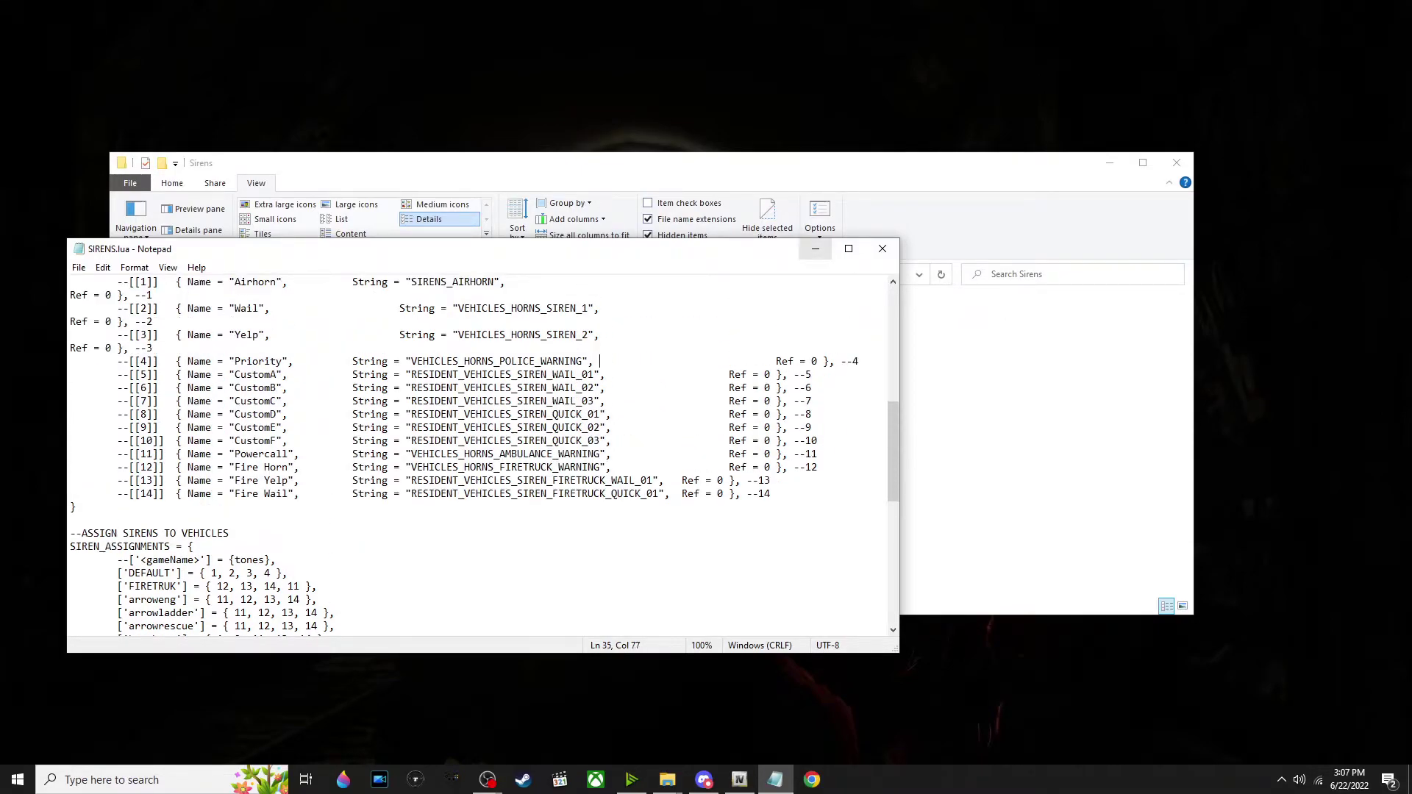
{"action": "left_click", "coordinate": [815, 248]}
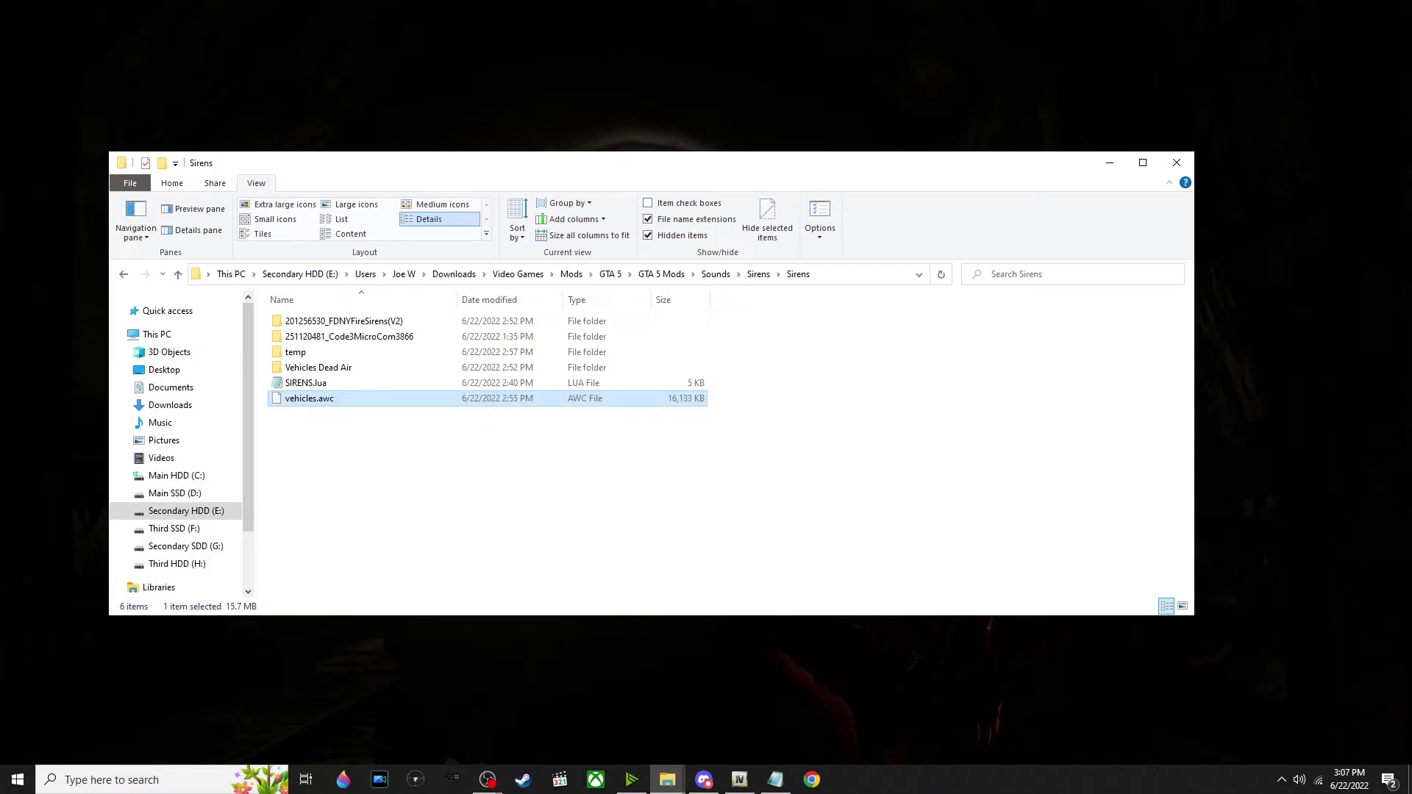
Open the temp folder in a separate window offset from the Sirens window and go into its vehicles subfolder
{"action": "left_click", "coordinate": [487, 456]}
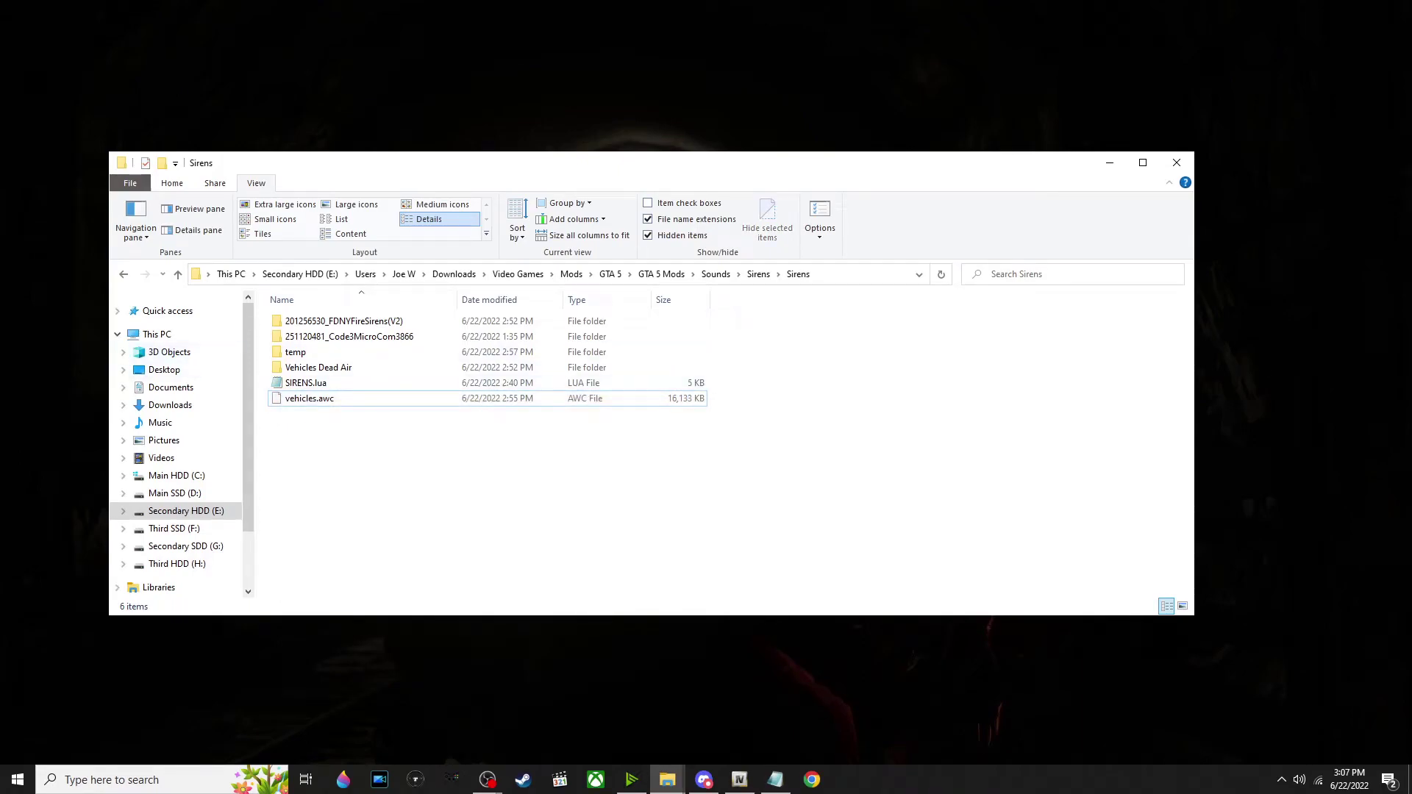
{"action": "scroll", "coordinate": [177, 382], "scroll_direction": "down", "scroll_amount": 1}
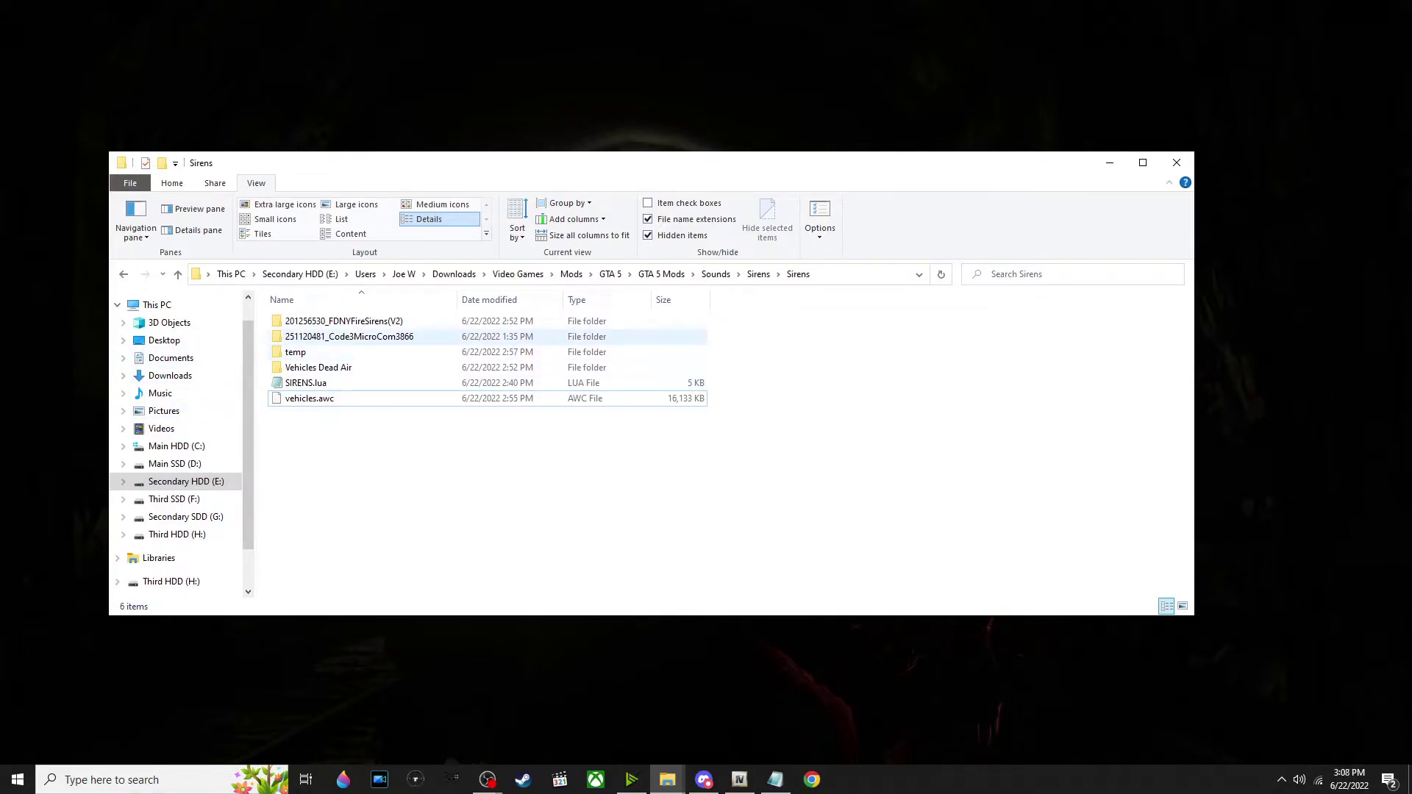
{"action": "right_click", "coordinate": [378, 352]}
{"action": "left_click", "coordinate": [593, 381]}
{"action": "left_click_drag", "start_coordinate": [422, 189], "coordinate": [621, 215]}
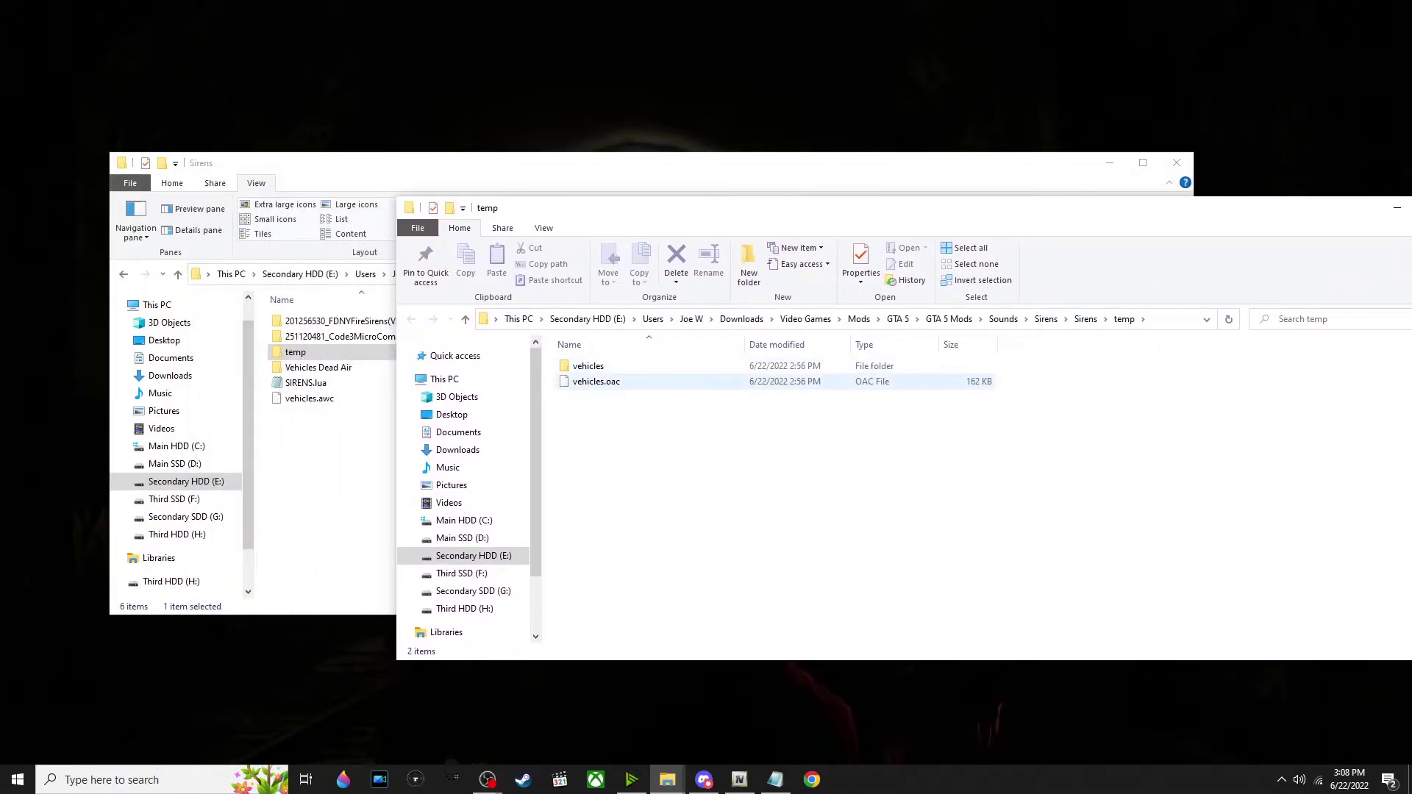
{"action": "double_click", "coordinate": [588, 366]}
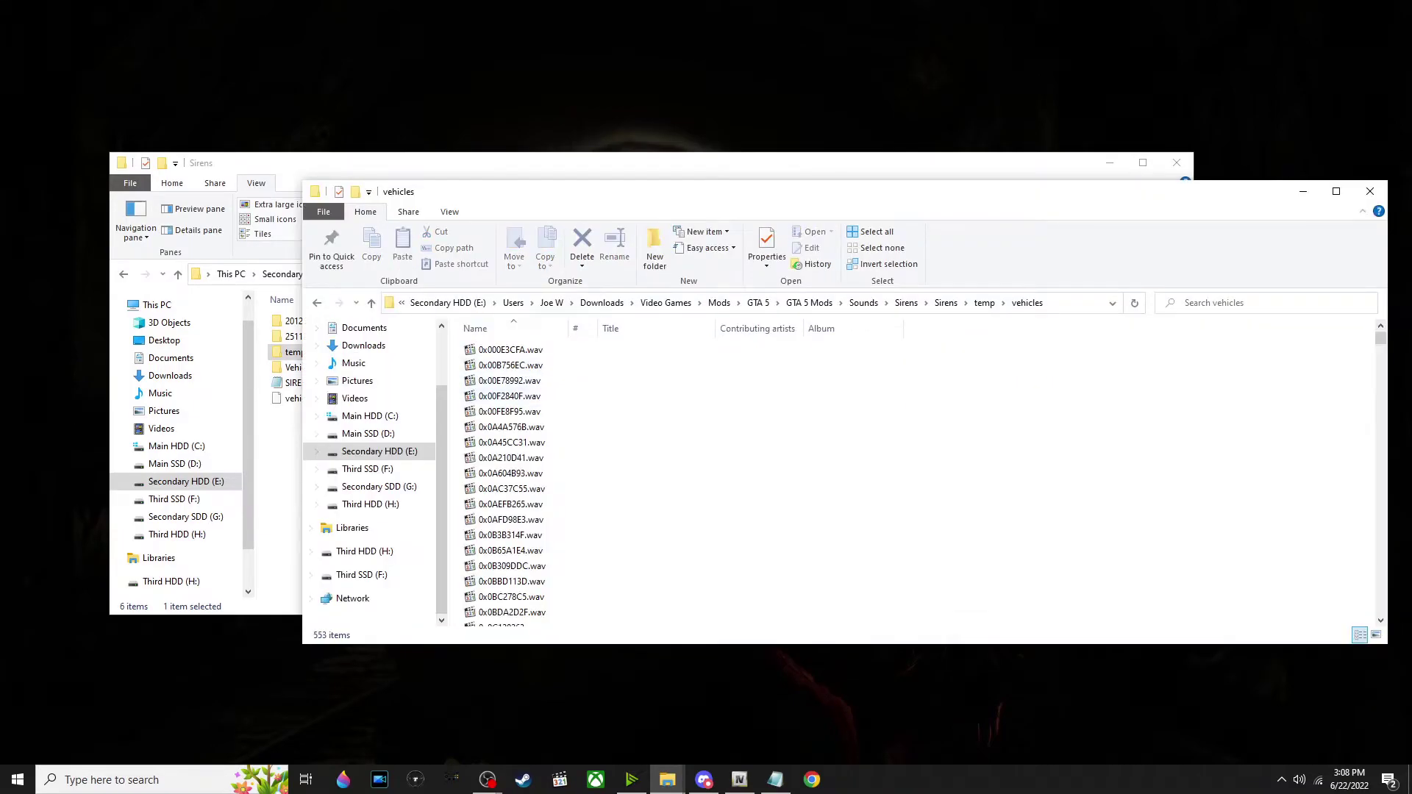
{"action": "left_click_drag", "start_coordinate": [511, 199], "coordinate": [586, 210]}
In the Sirens window, open the RAW tones folder inside 251120481_Code3MicroCom3866 and Code 3 MicroCom 3866
{"action": "left_click", "coordinate": [317, 434]}
{"action": "scroll", "coordinate": [184, 358], "scroll_direction": "down", "scroll_amount": 2}
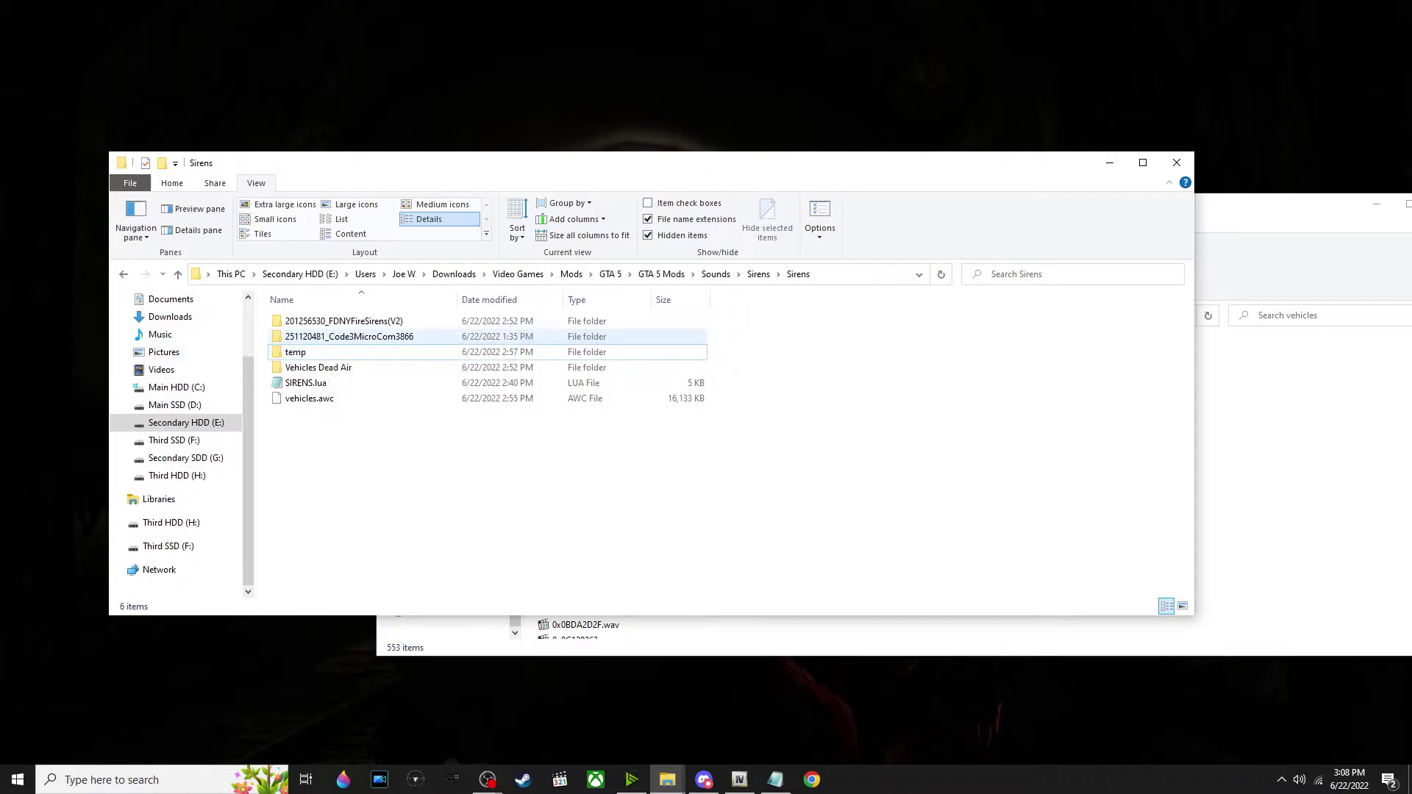
{"action": "double_click", "coordinate": [349, 336]}
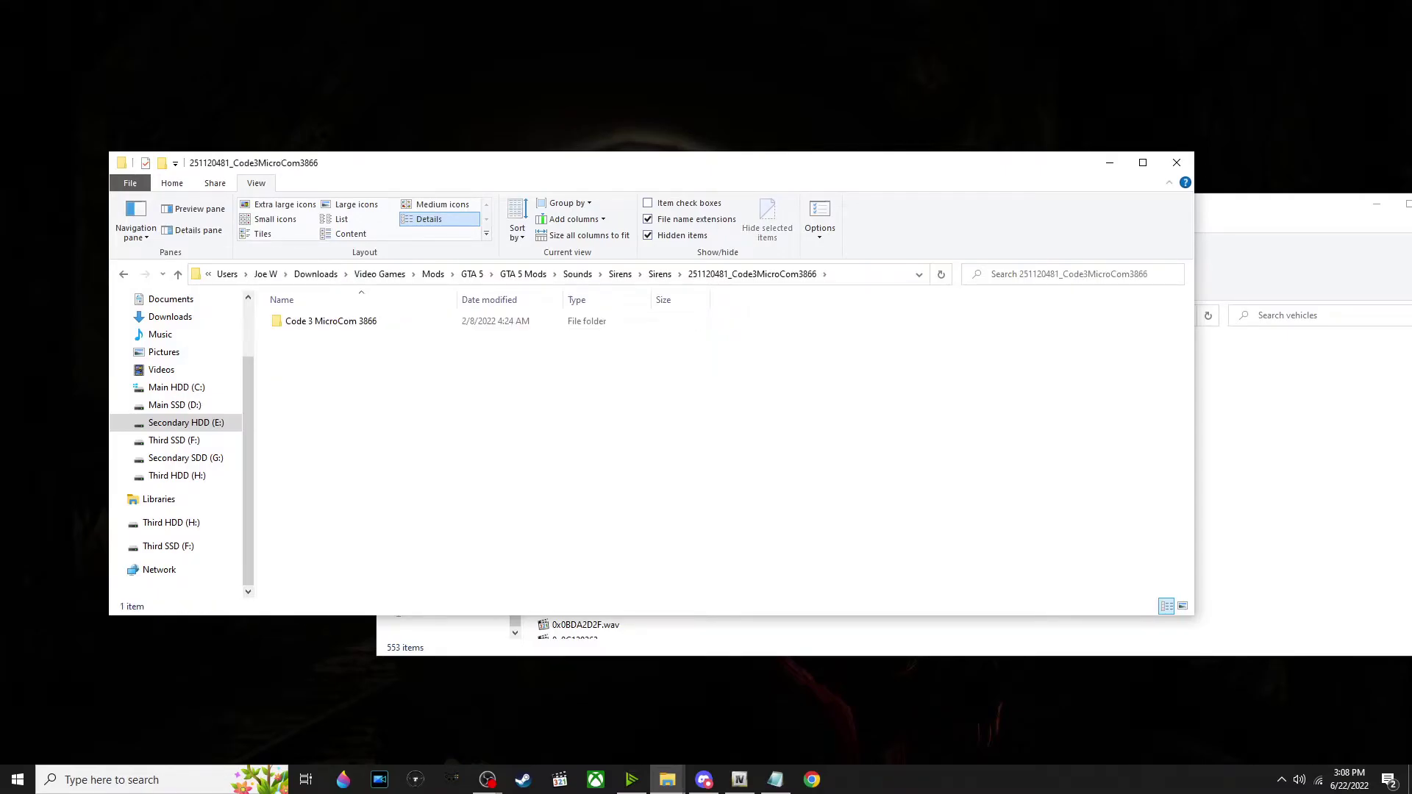
{"action": "double_click", "coordinate": [331, 320]}
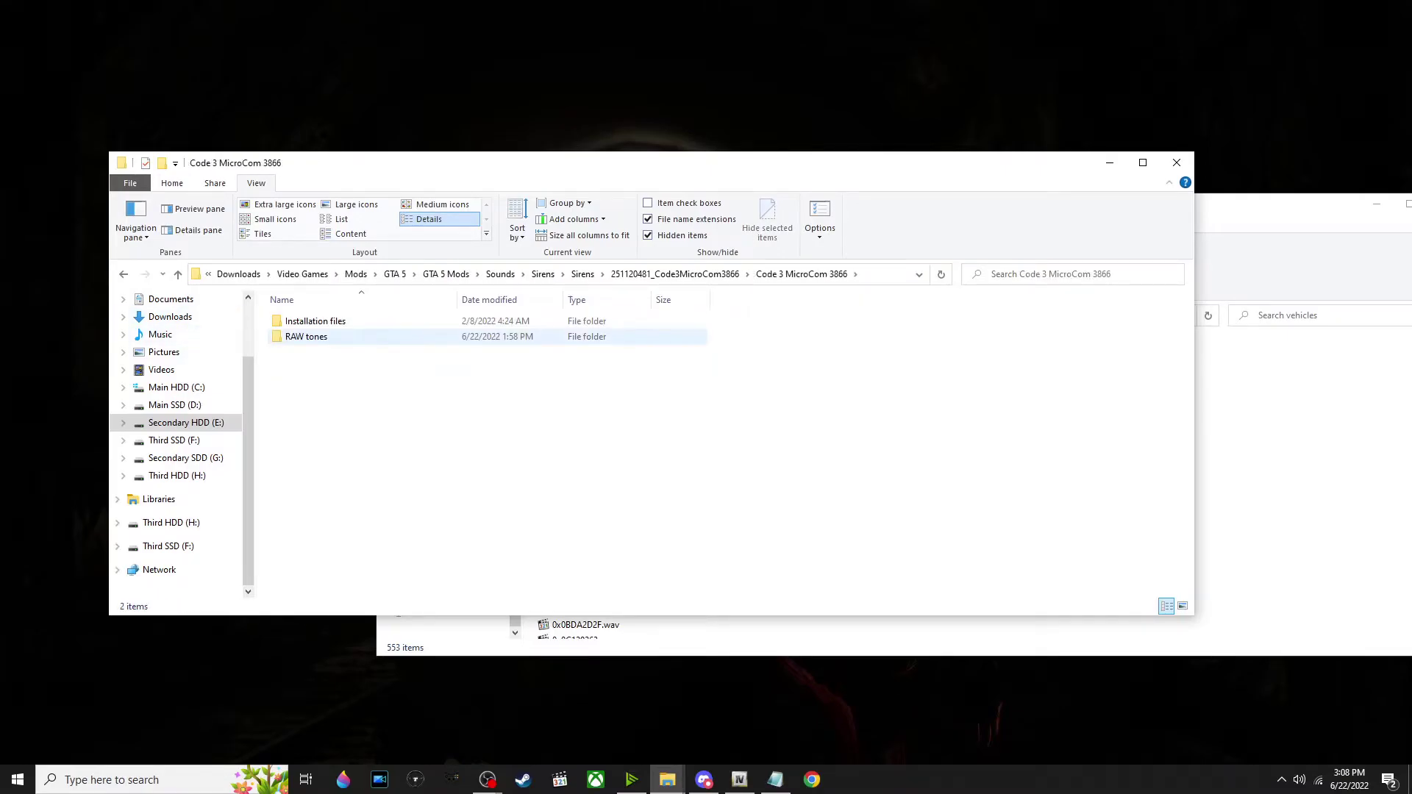
{"action": "double_click", "coordinate": [309, 336]}
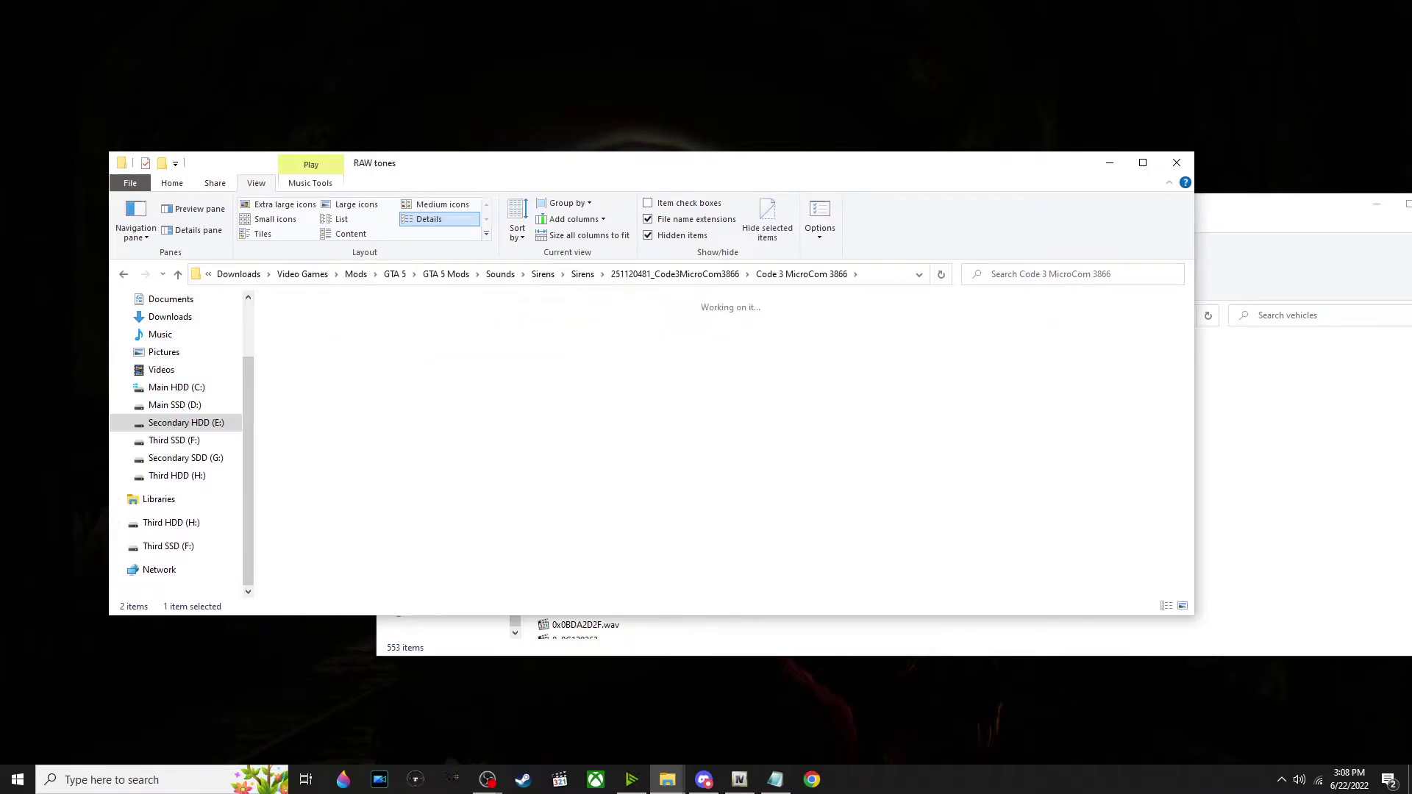
Restore SIRENS.lua and move the RAW tones window so the siren names and the WAV files show side by side
{"action": "key", "text": "alt+Tab"}
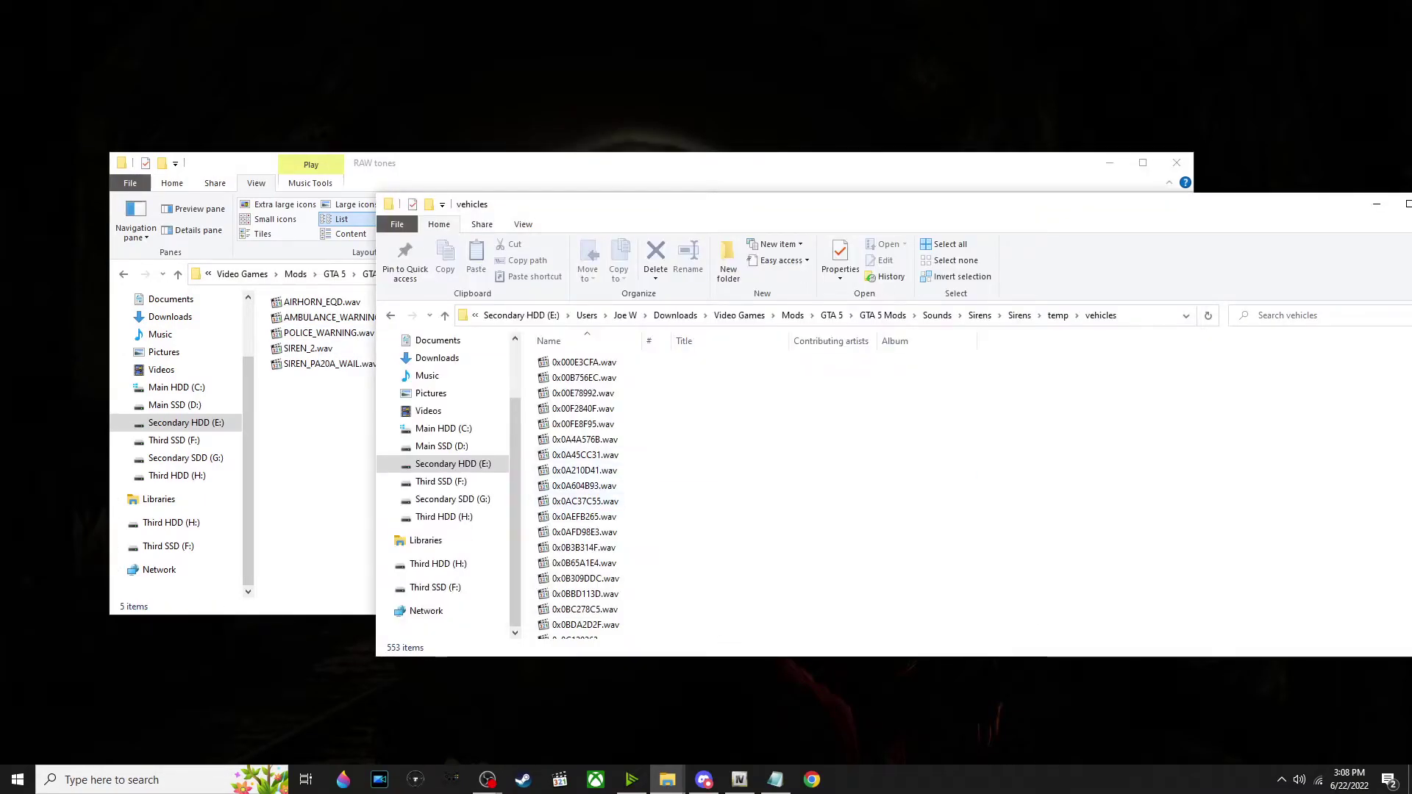
{"action": "left_click", "coordinate": [324, 410]}
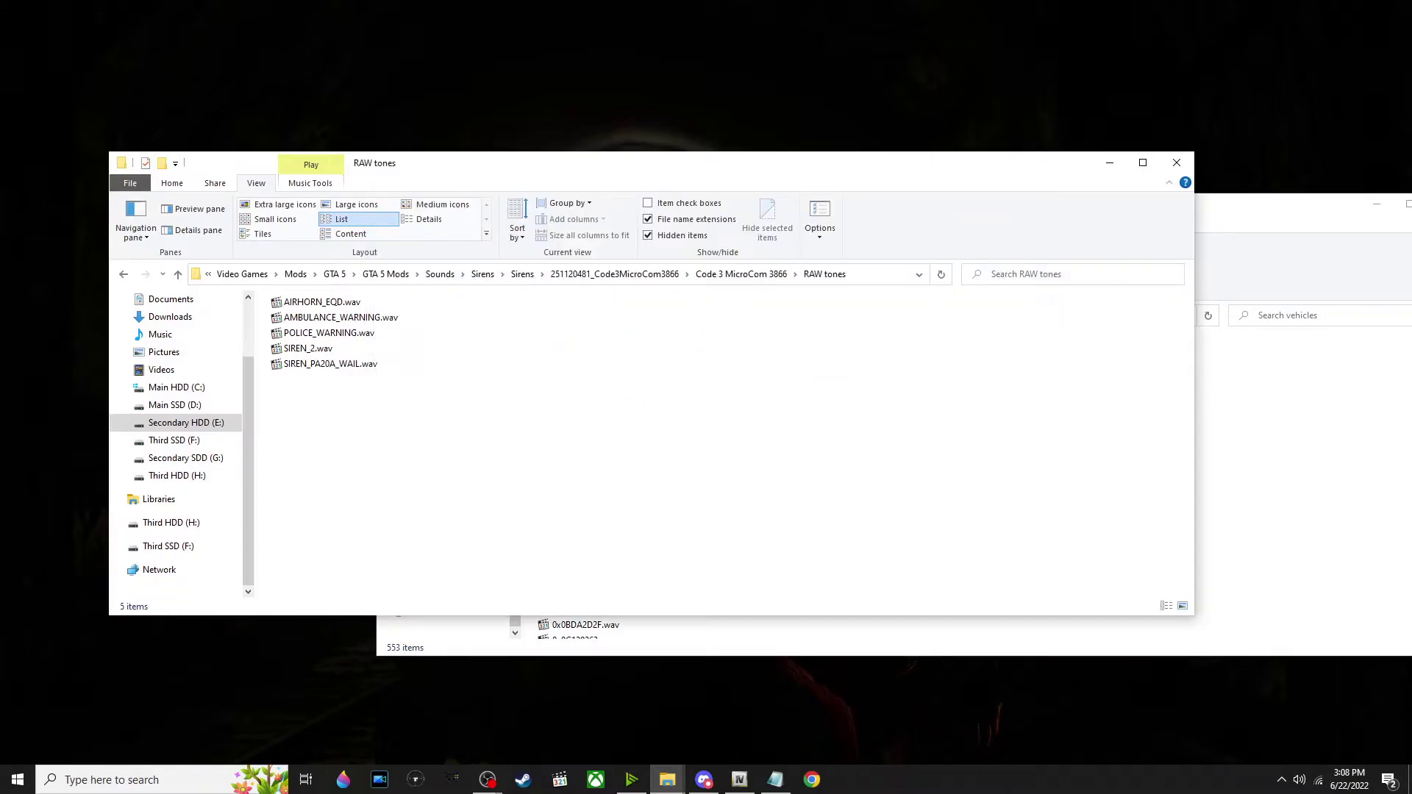
{"action": "scroll", "coordinate": [177, 442], "scroll_direction": "up", "scroll_amount": 2}
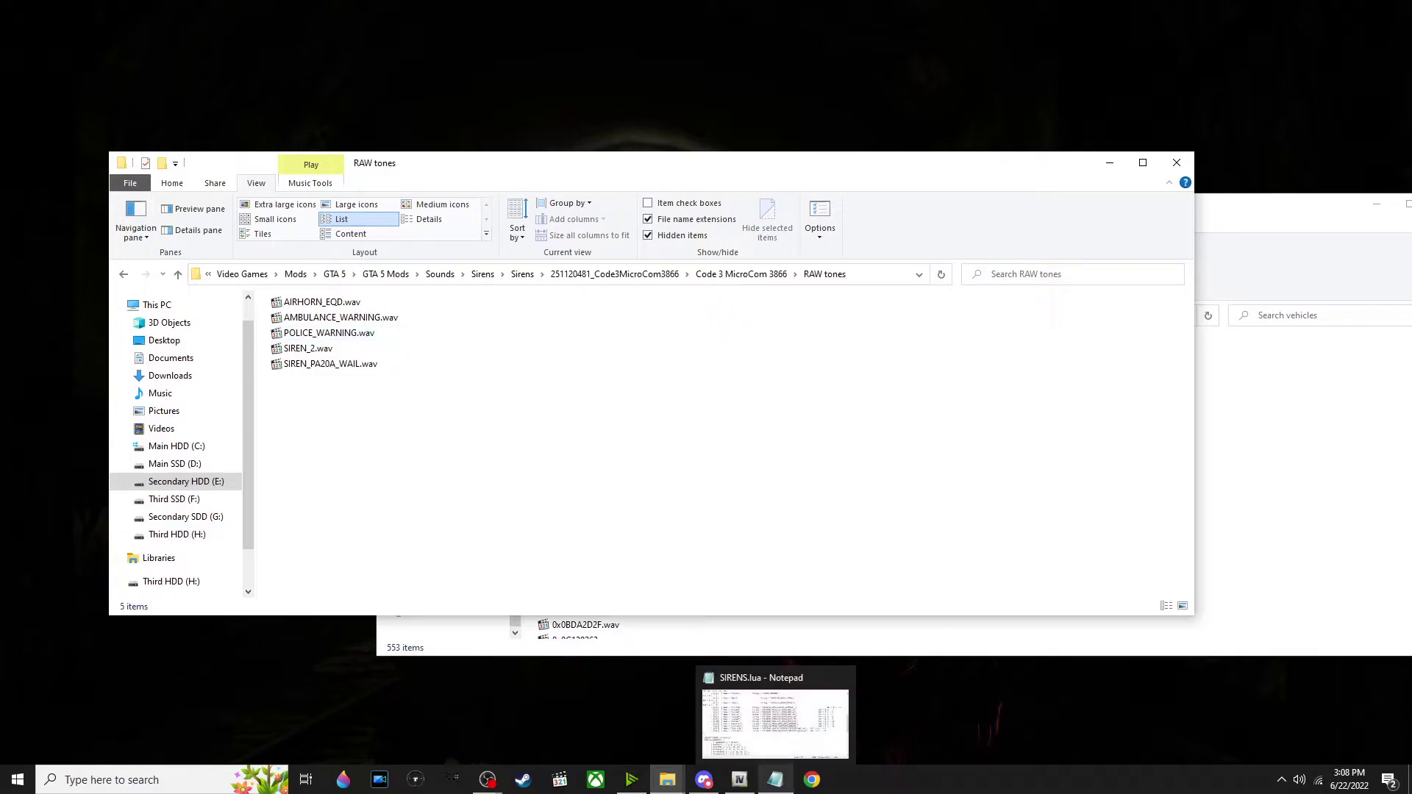
{"action": "left_click", "coordinate": [776, 780]}
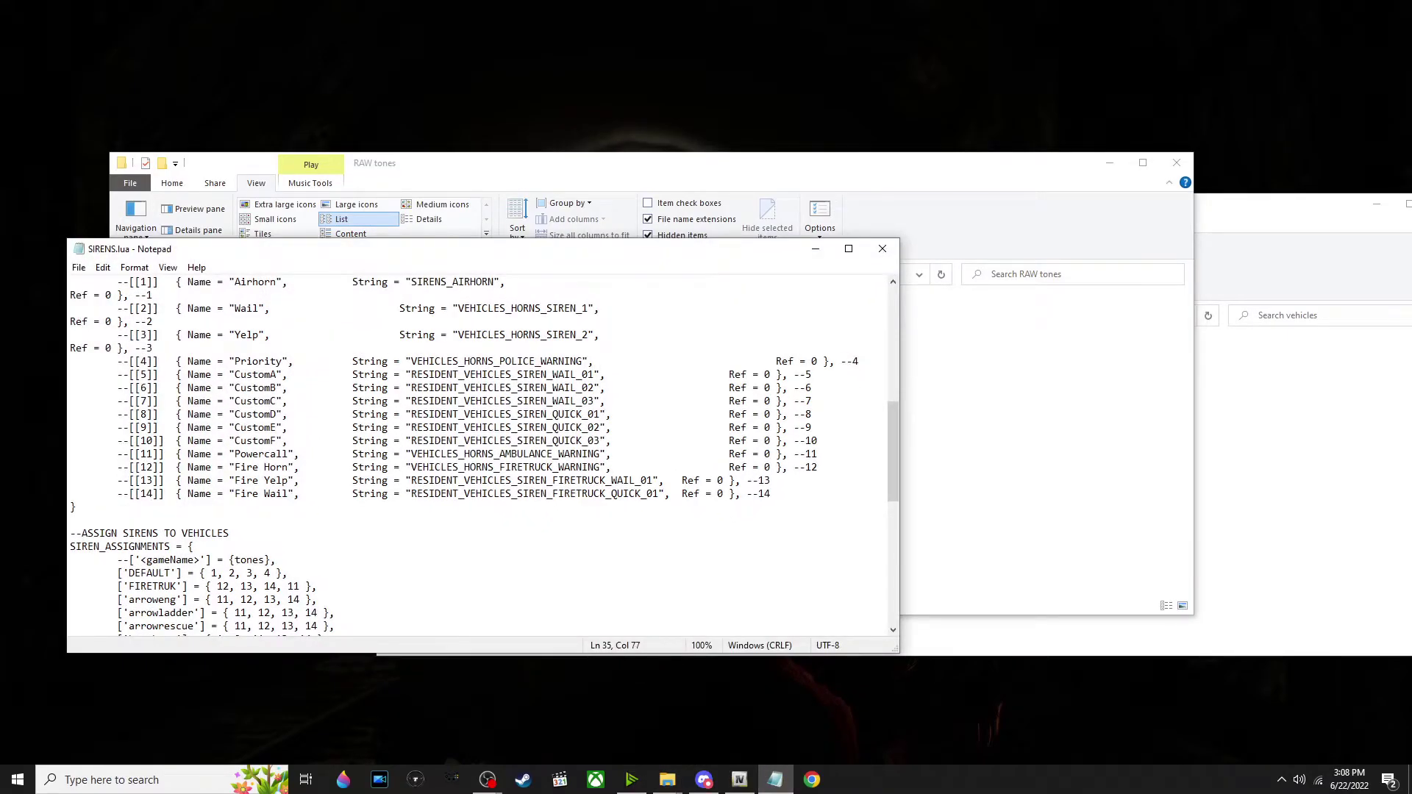
{"action": "left_click_drag", "start_coordinate": [563, 169], "coordinate": [798, 207]}
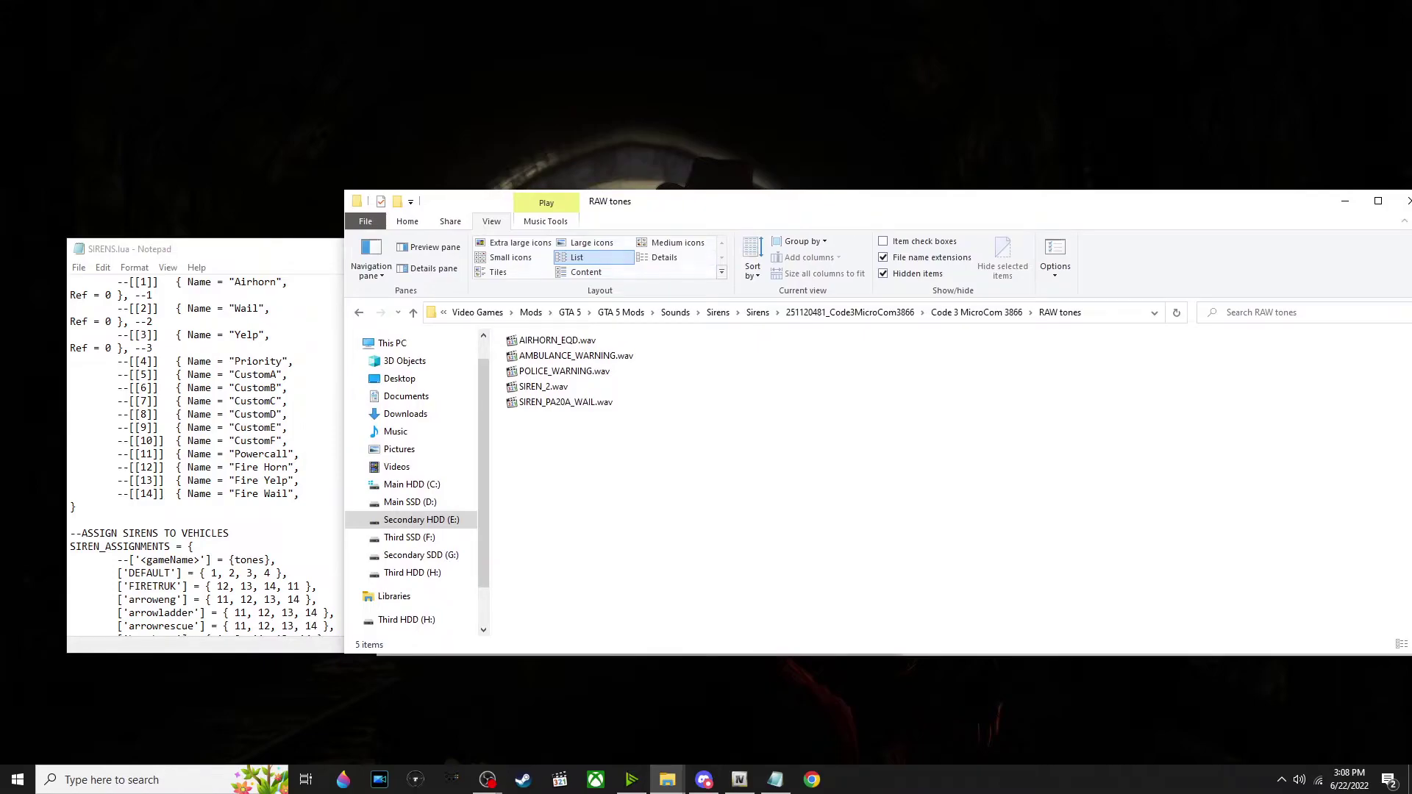
Compare the siren names and strings defined in SIRENS.lua with each WAV file in the RAW tones folder
{"action": "scroll", "coordinate": [199, 456], "scroll_direction": "down", "scroll_amount": 1}
{"action": "left_click", "coordinate": [236, 388]}
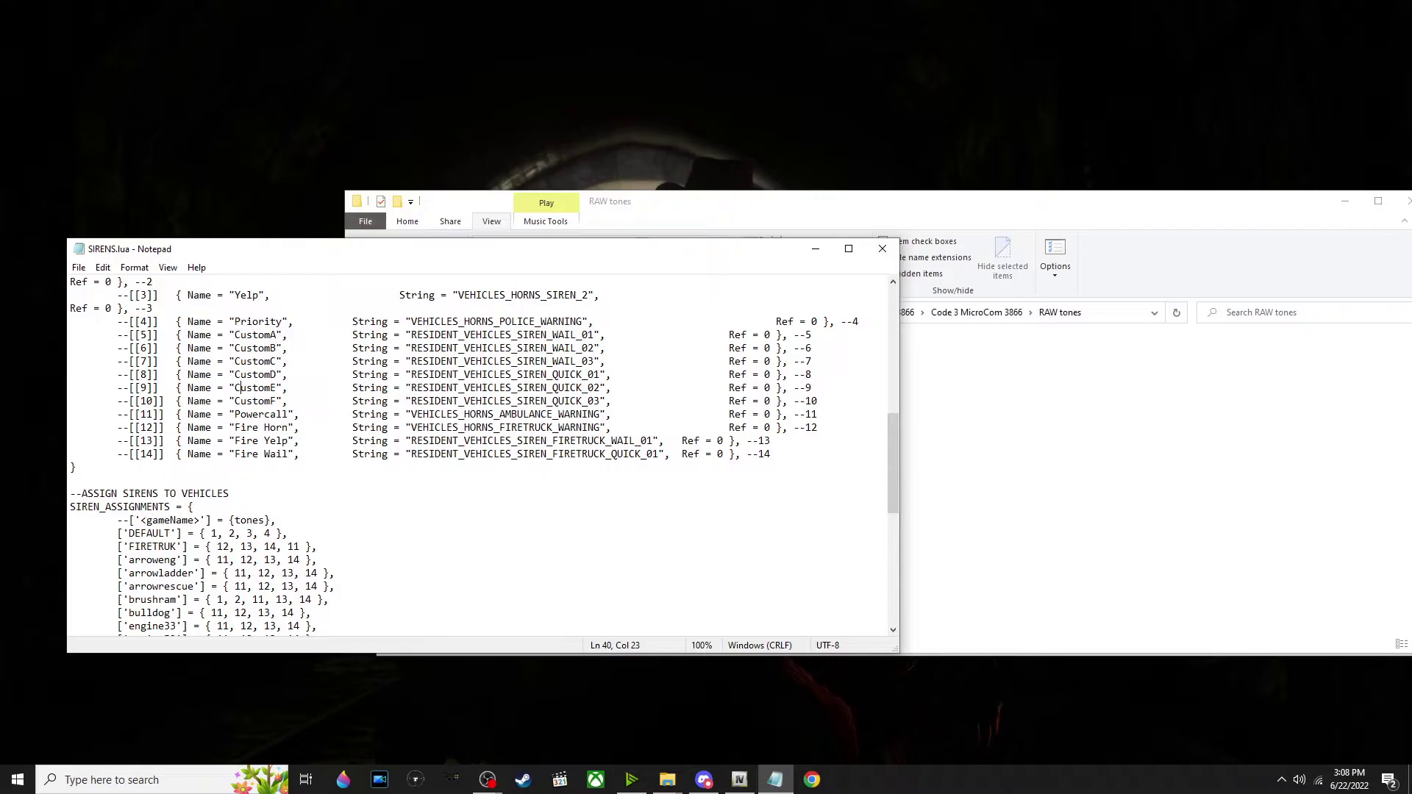
{"action": "scroll", "coordinate": [87, 502], "scroll_direction": "down", "scroll_amount": 2}
{"action": "scroll", "coordinate": [87, 502], "scroll_direction": "up", "scroll_amount": 3}
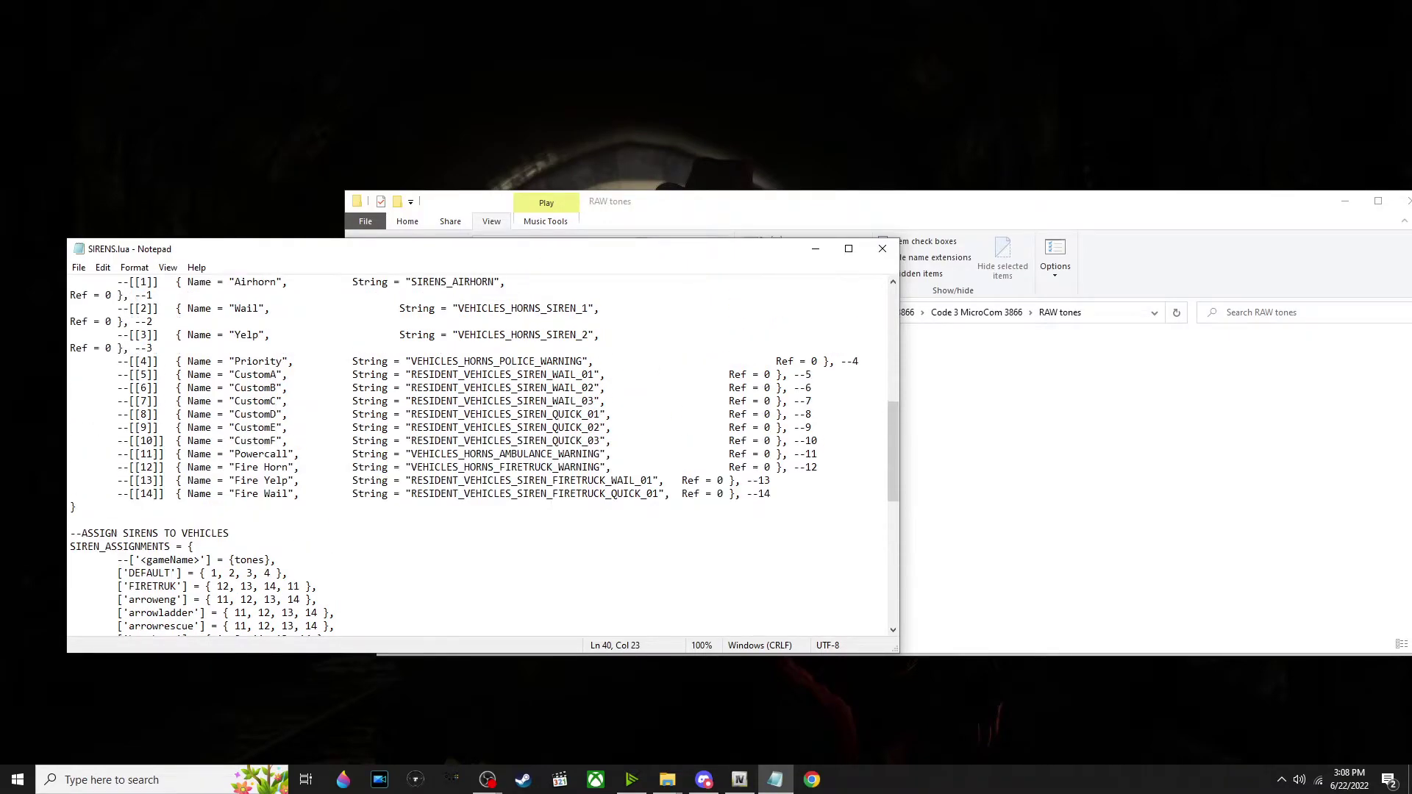
{"action": "scroll", "coordinate": [87, 501], "scroll_direction": "up", "scroll_amount": 1}
{"action": "key", "text": "alt+Tab"}
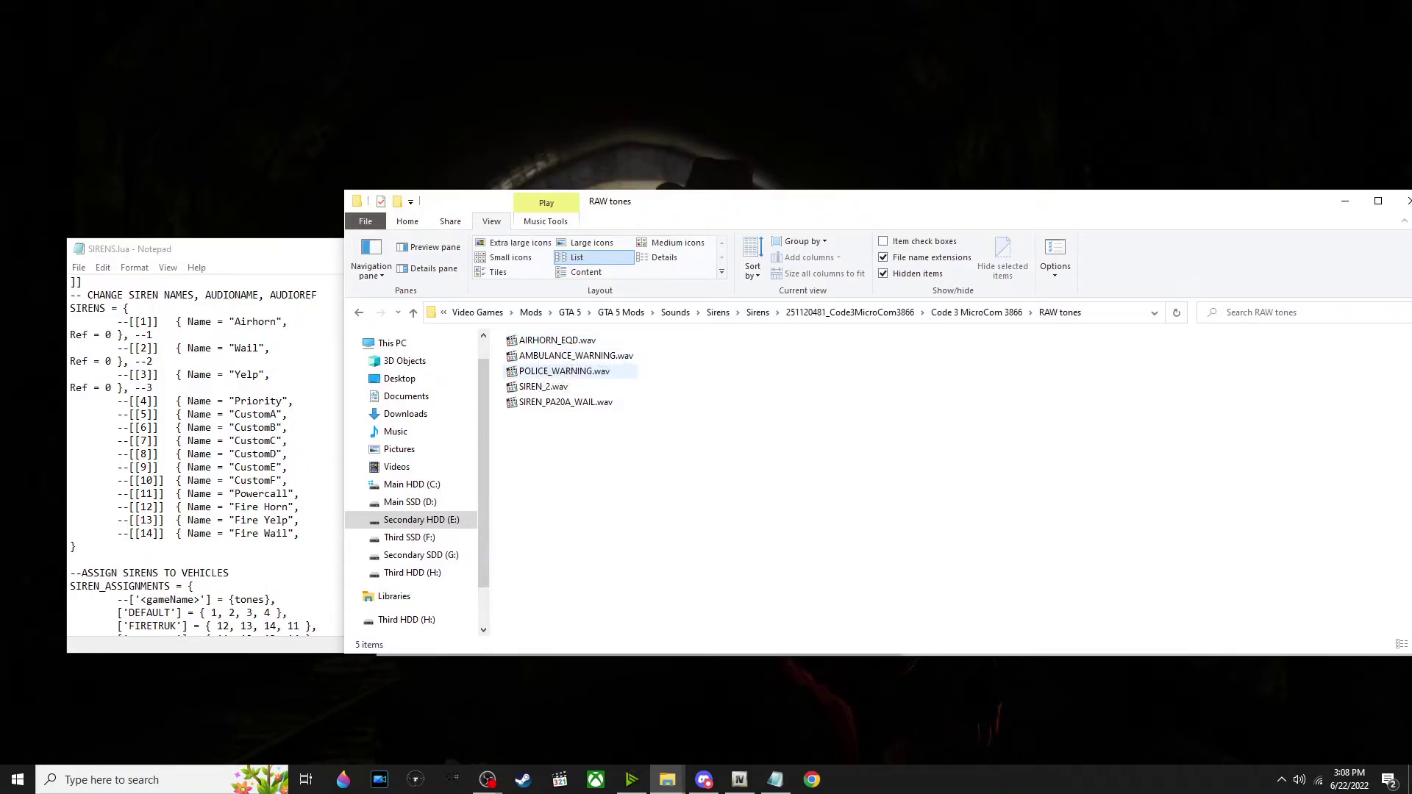
{"action": "left_click", "coordinate": [576, 356]}
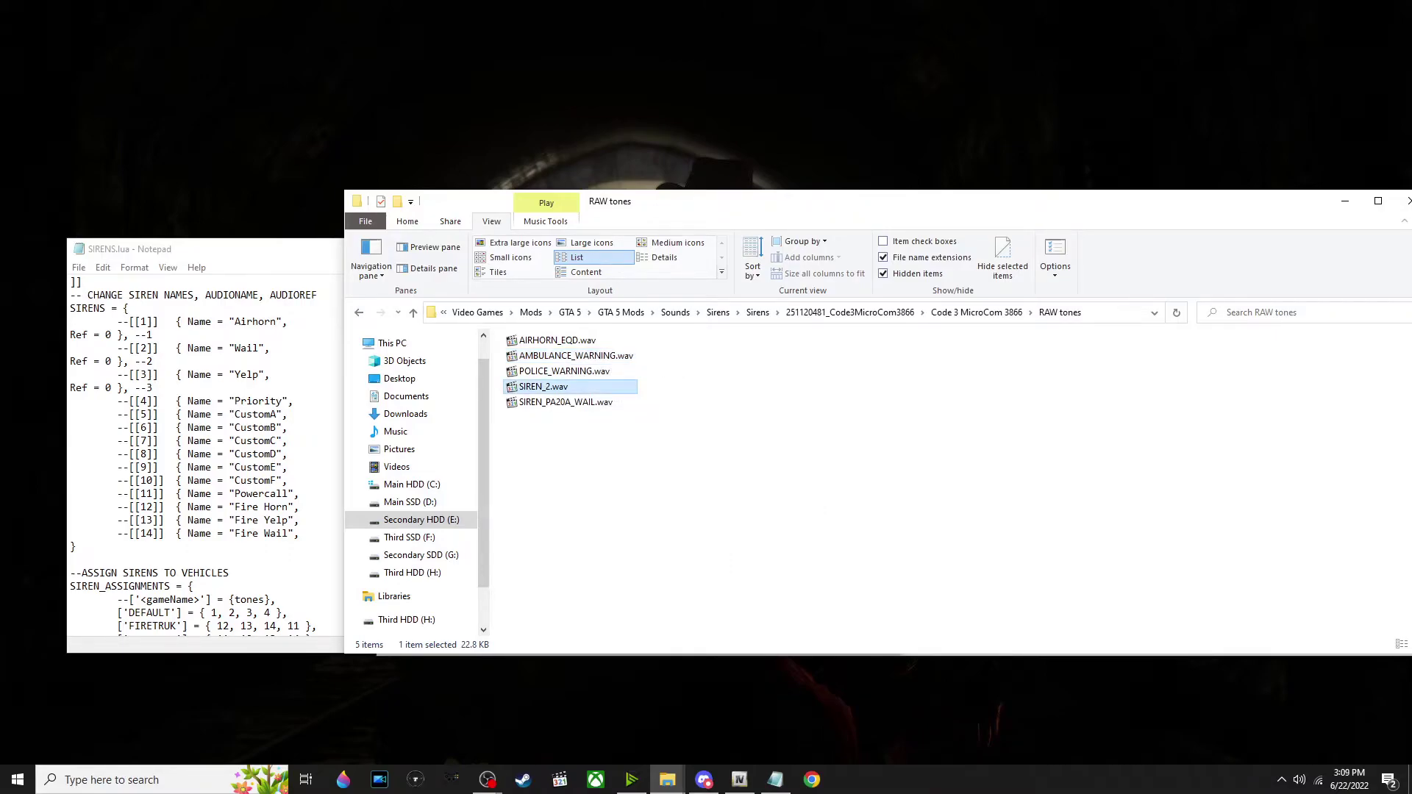
{"action": "left_click", "coordinate": [564, 371]}
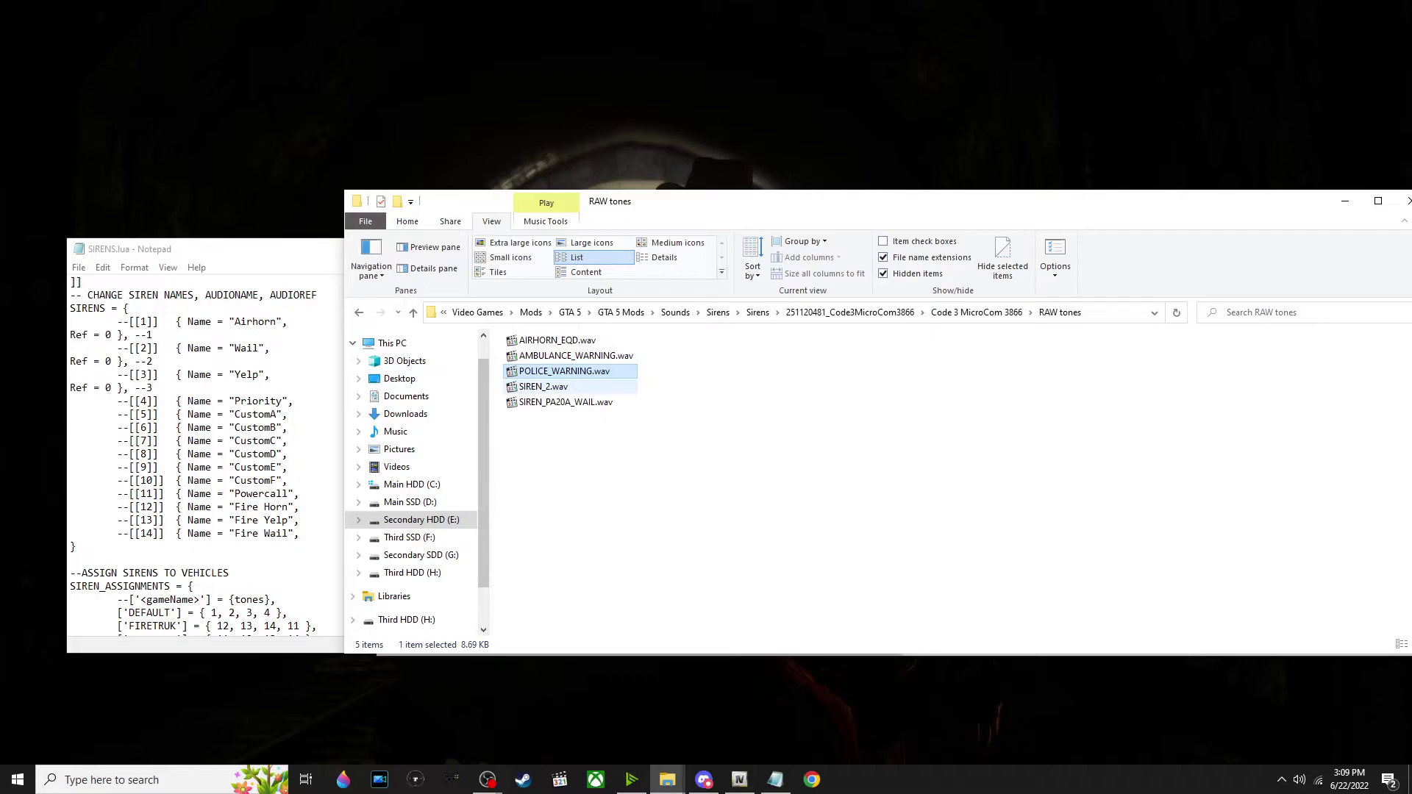
{"action": "left_click", "coordinate": [544, 386]}
{"action": "left_click", "coordinate": [566, 403]}
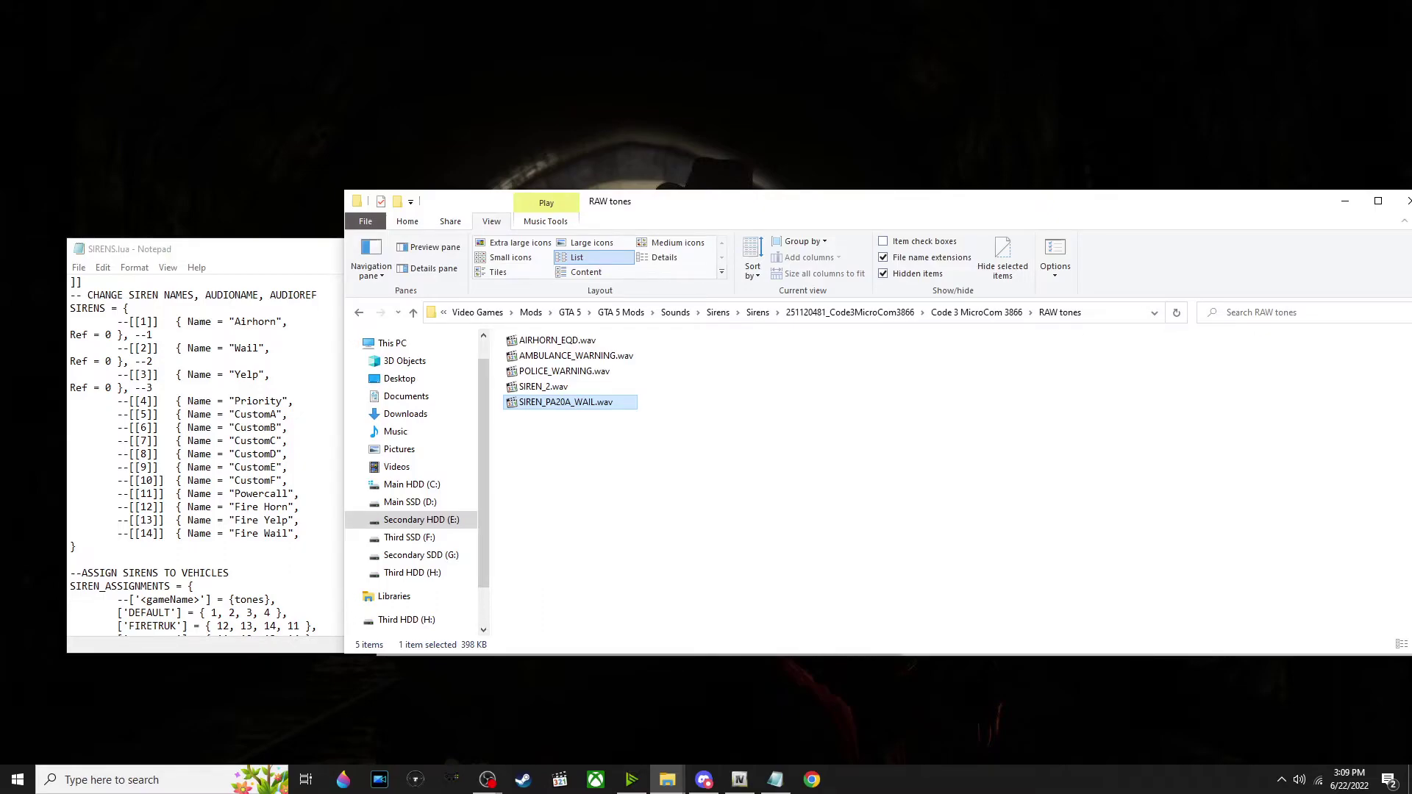
{"action": "key", "text": "alt+Tab"}
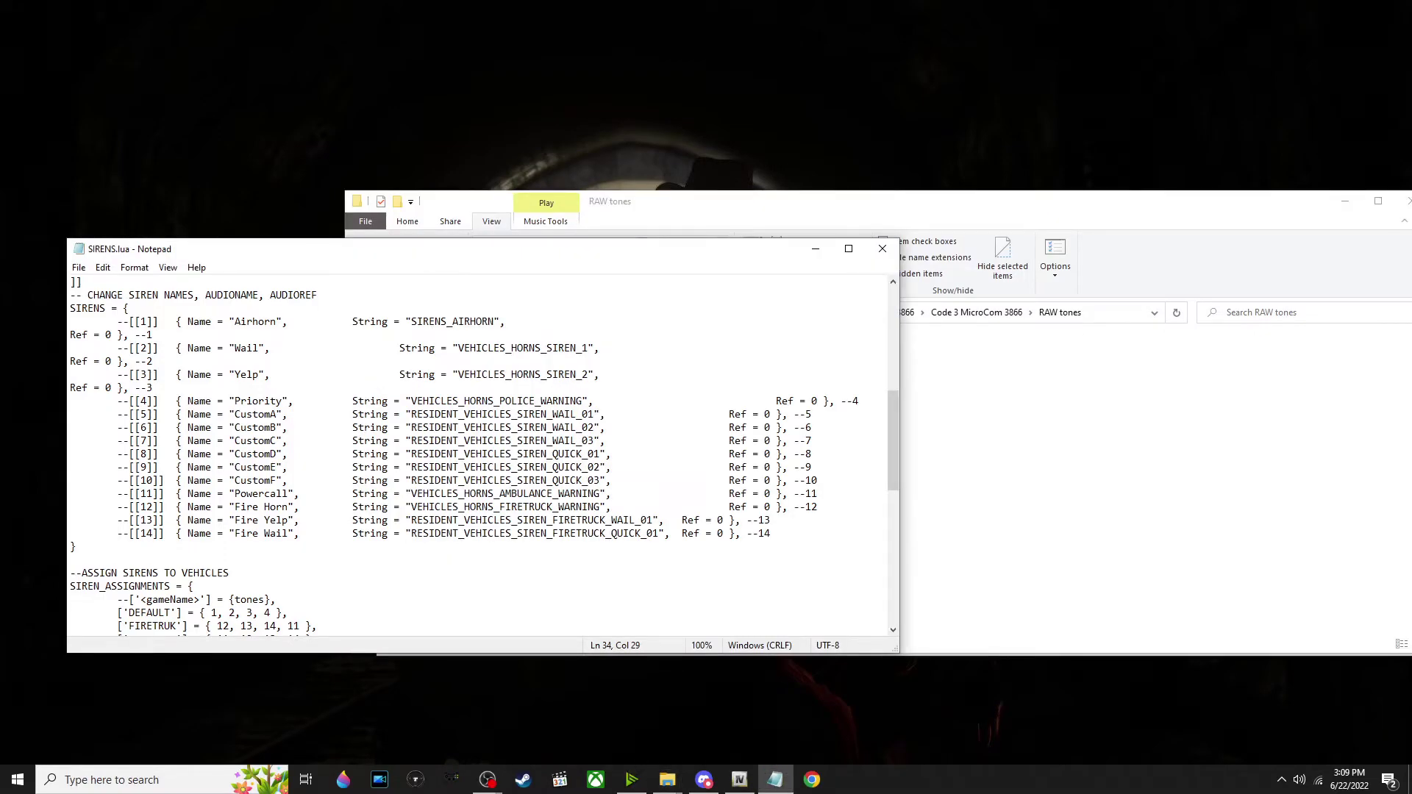
{"action": "scroll", "coordinate": [485, 456], "scroll_direction": "up", "scroll_amount": 1}
{"action": "key", "text": "alt+Tab"}
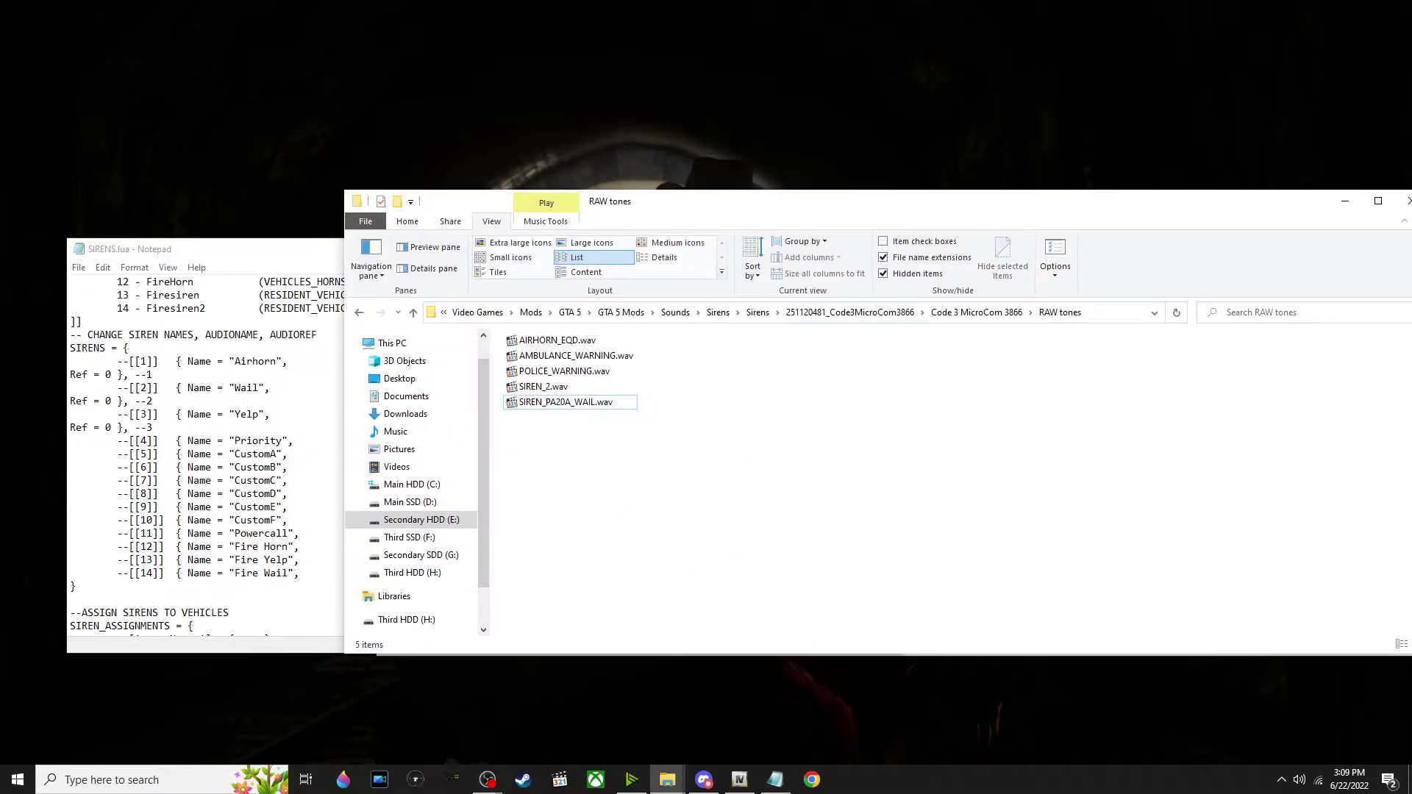
Copy all five WAV files from RAW tones into the temp vehicles folder, replacing the files of the same name
{"action": "left_click_drag", "start_coordinate": [703, 208], "coordinate": [463, 183]}
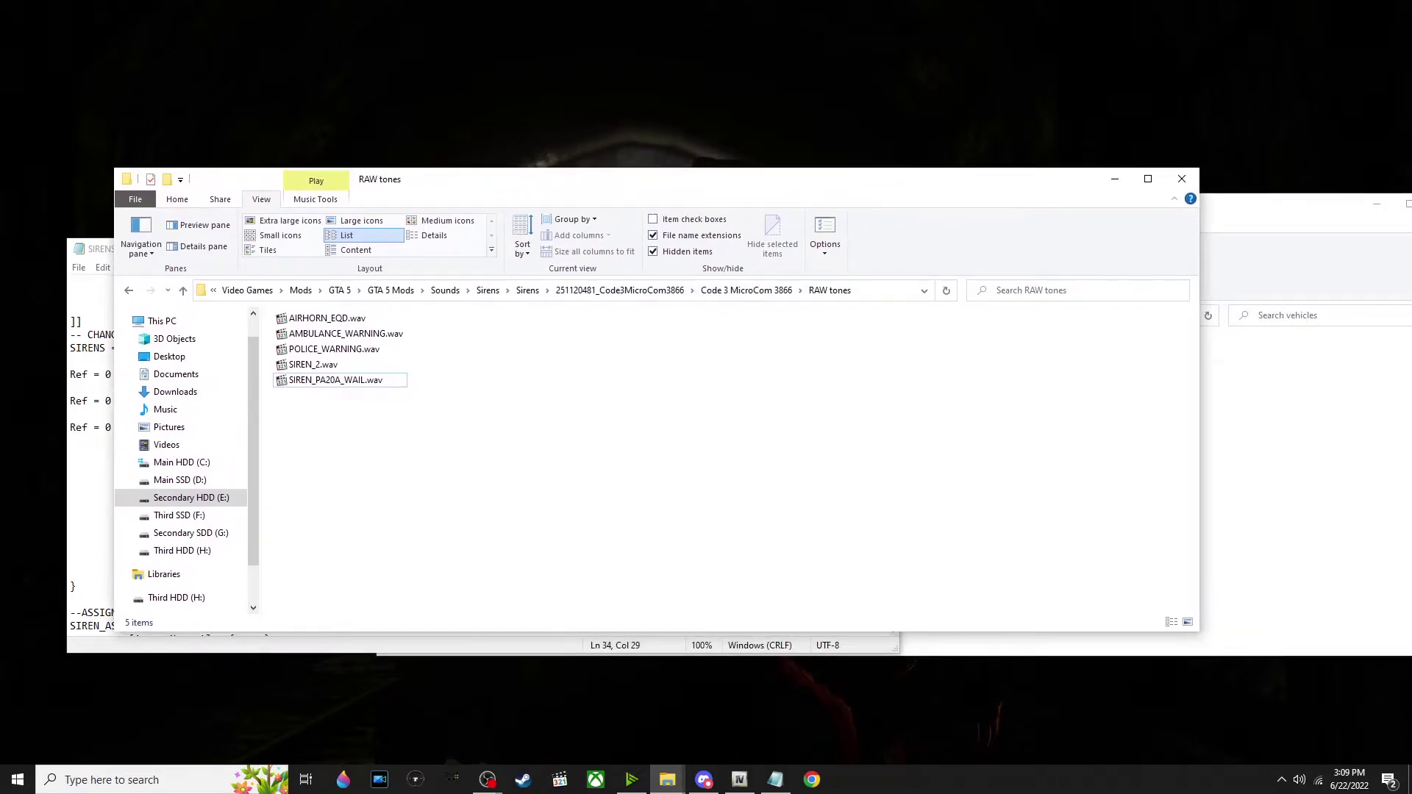
{"action": "key", "text": "ctrl+a"}
{"action": "right_click", "coordinate": [339, 341]}
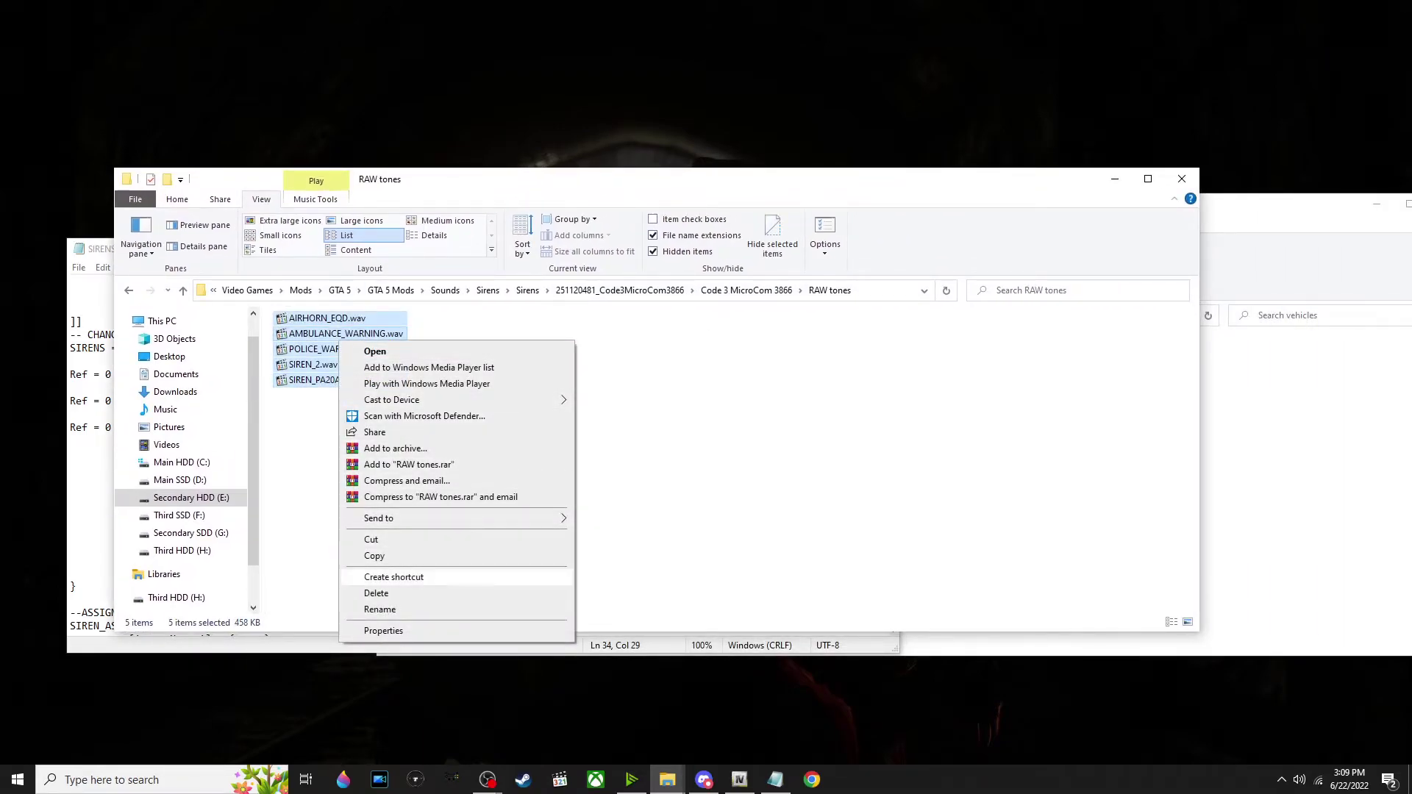
{"action": "left_click", "coordinate": [375, 556]}
{"action": "right_click", "coordinate": [1223, 466]}
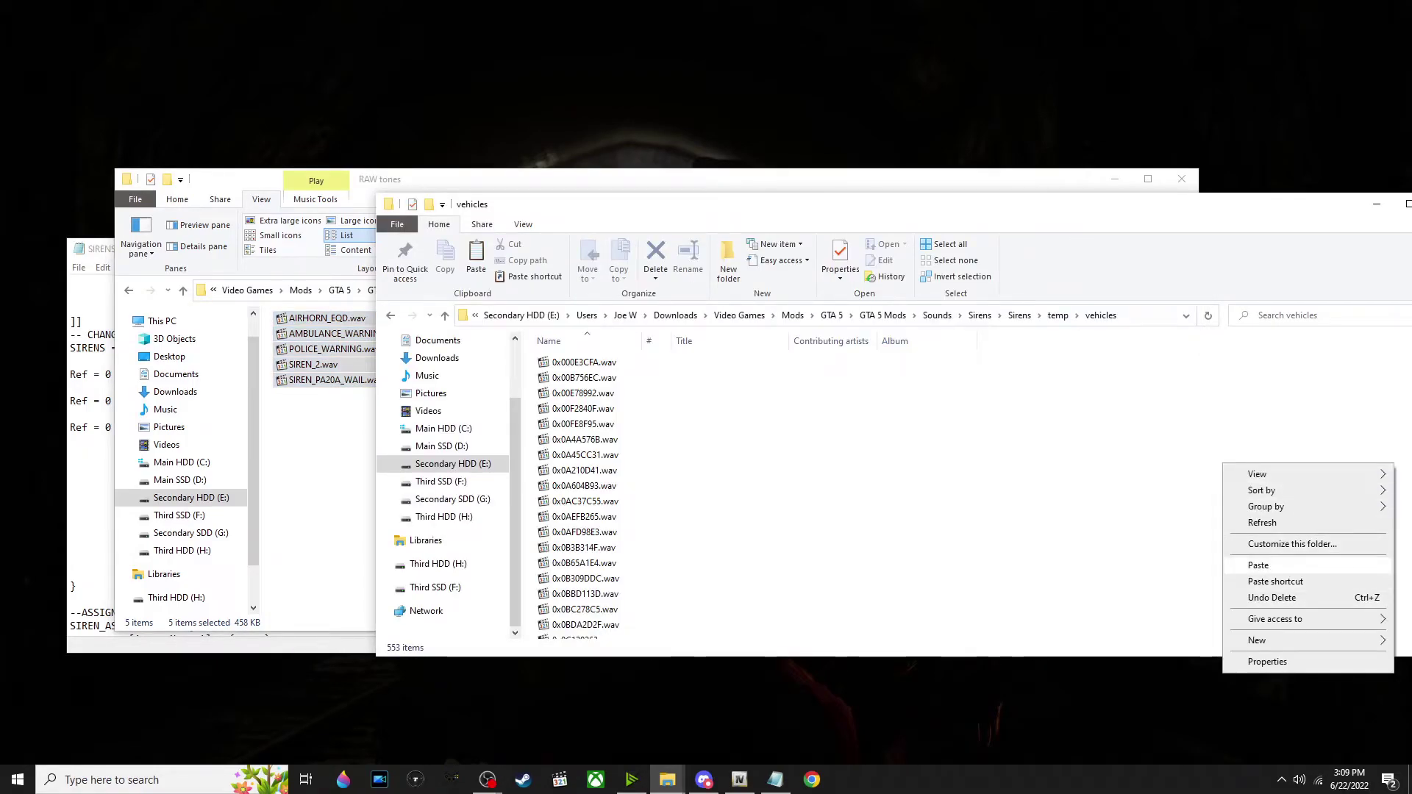
{"action": "left_click", "coordinate": [1258, 565]}
{"action": "left_click", "coordinate": [670, 272]}
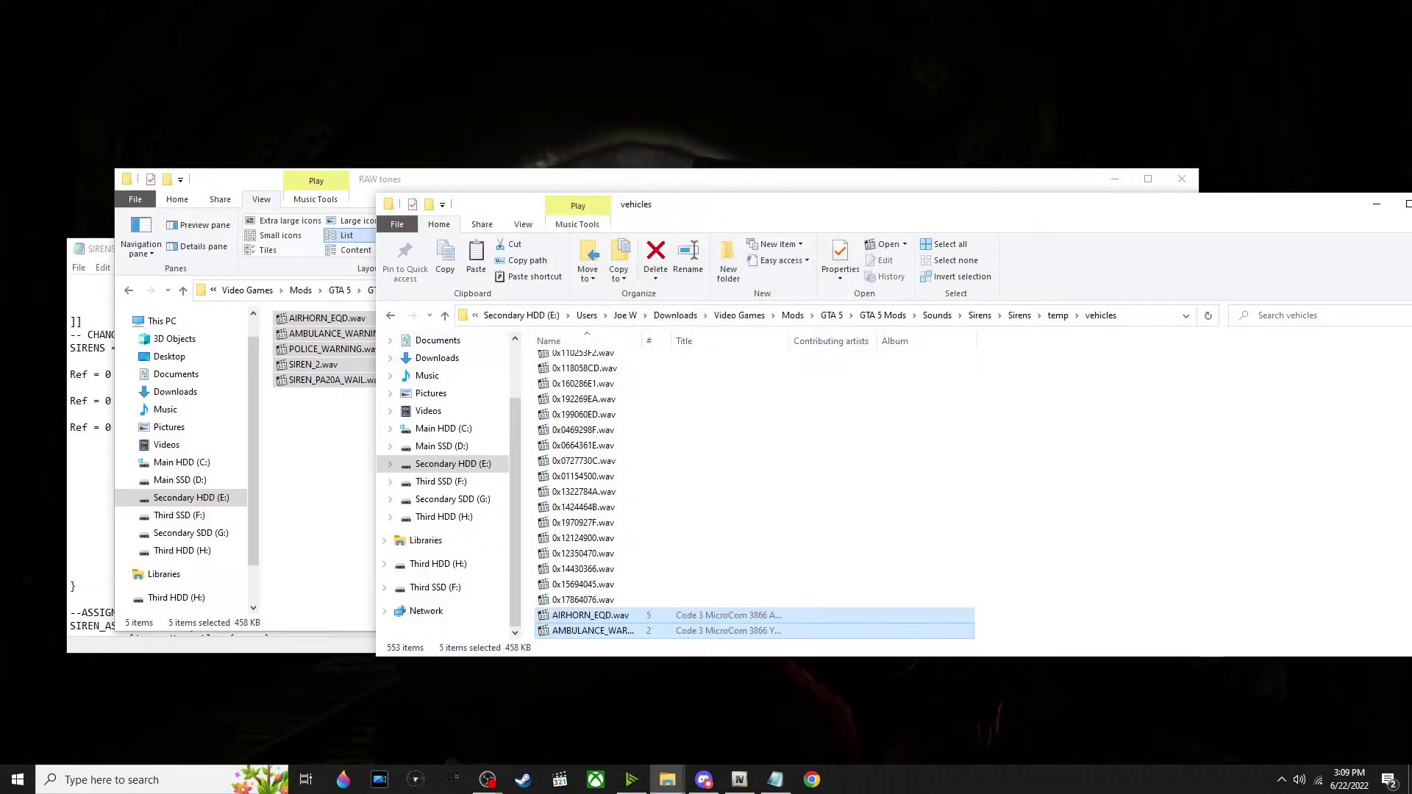
Bring RAW tones back beside SIRENS.lua and match its WAV files to the Airhorn, Wail, Yelp, Priority and Powercall entries
{"action": "left_click", "coordinate": [324, 412]}
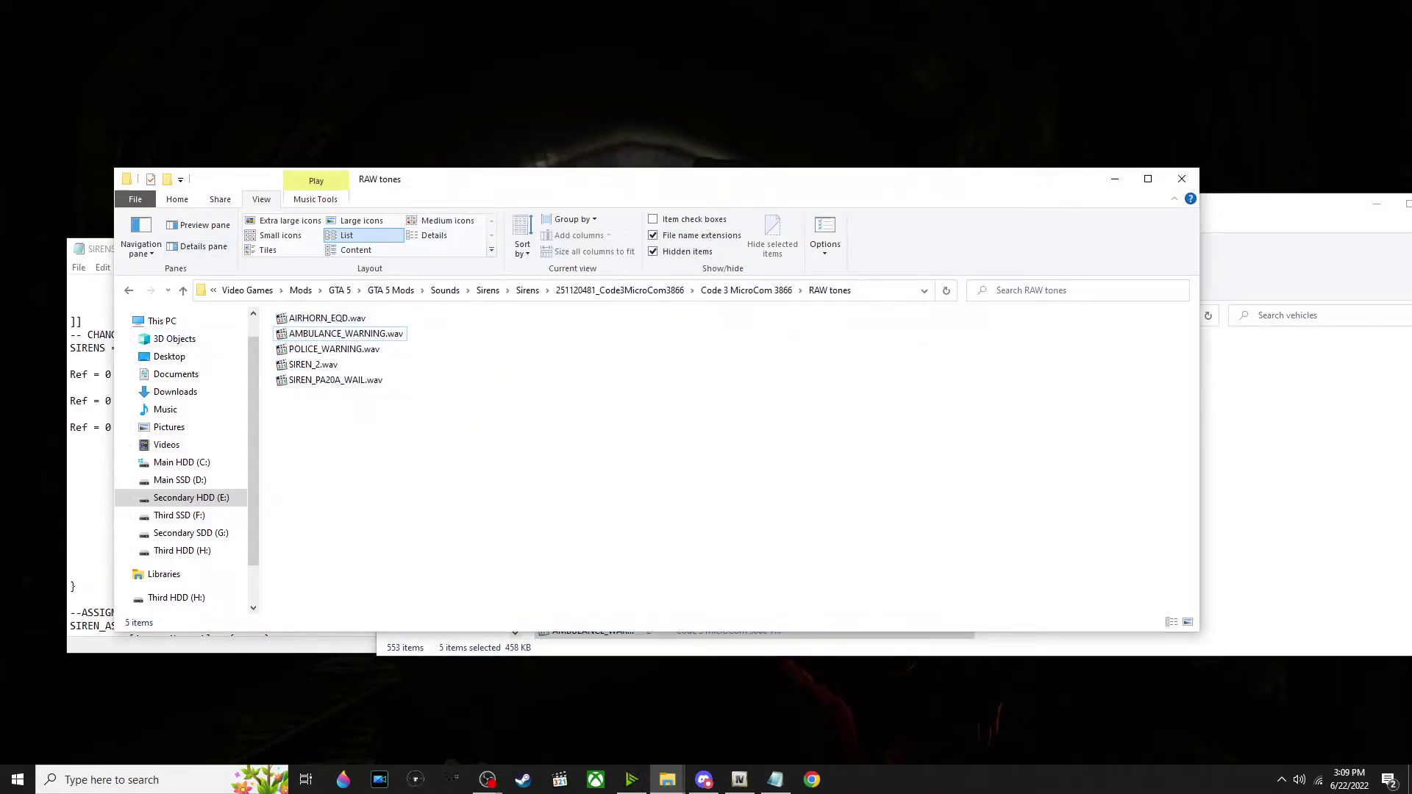
{"action": "left_click_drag", "start_coordinate": [441, 179], "coordinate": [547, 164]}
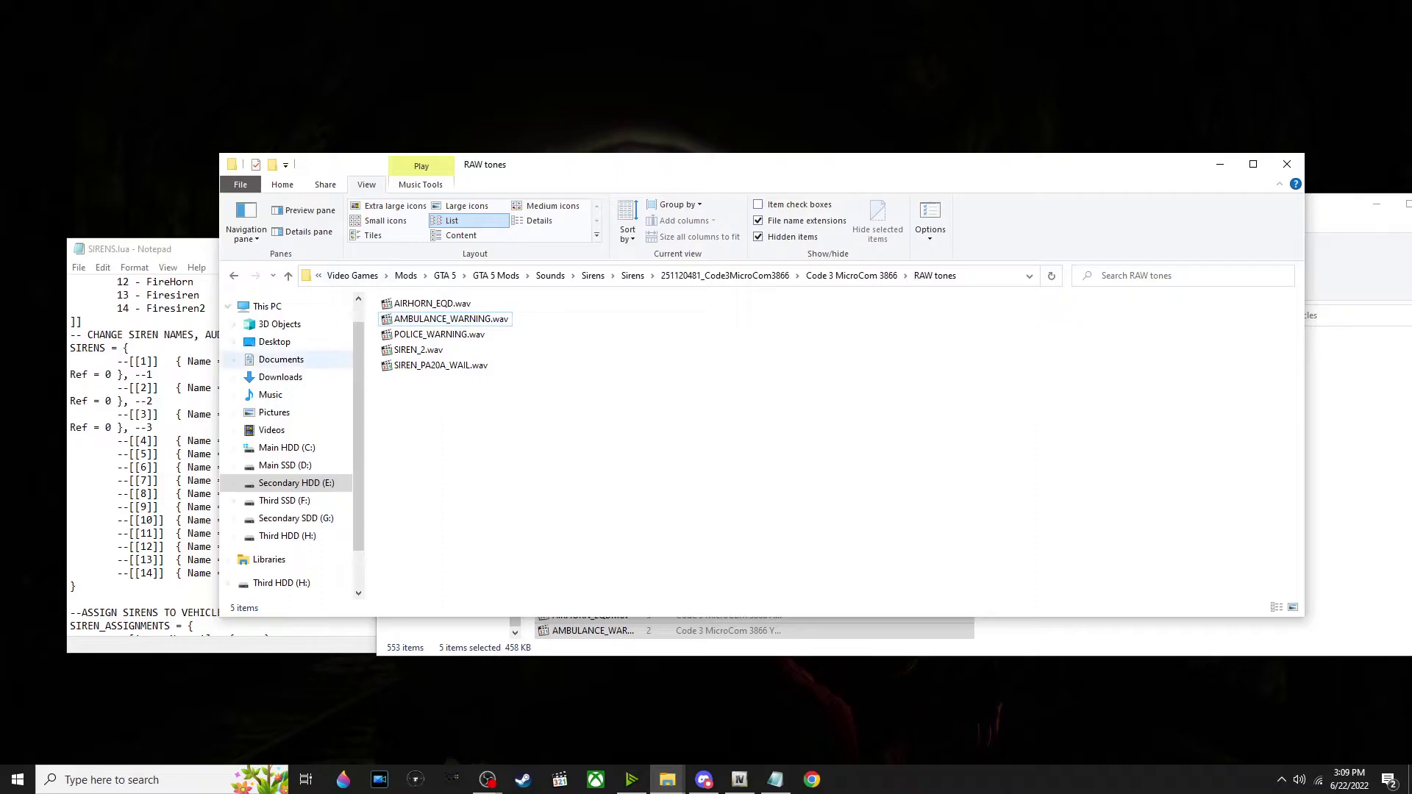
{"action": "left_click", "coordinate": [136, 533]}
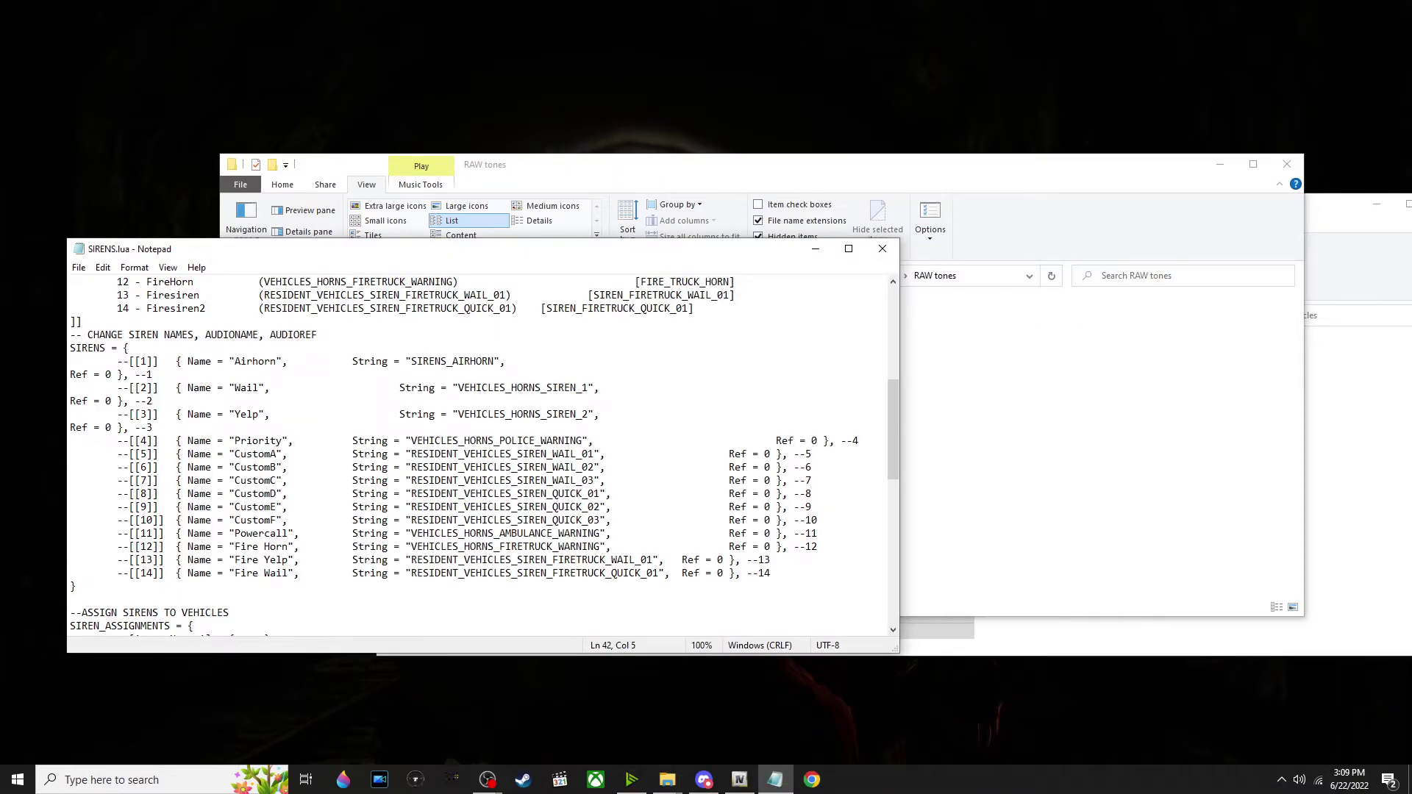
{"action": "key", "text": "alt+Tab"}
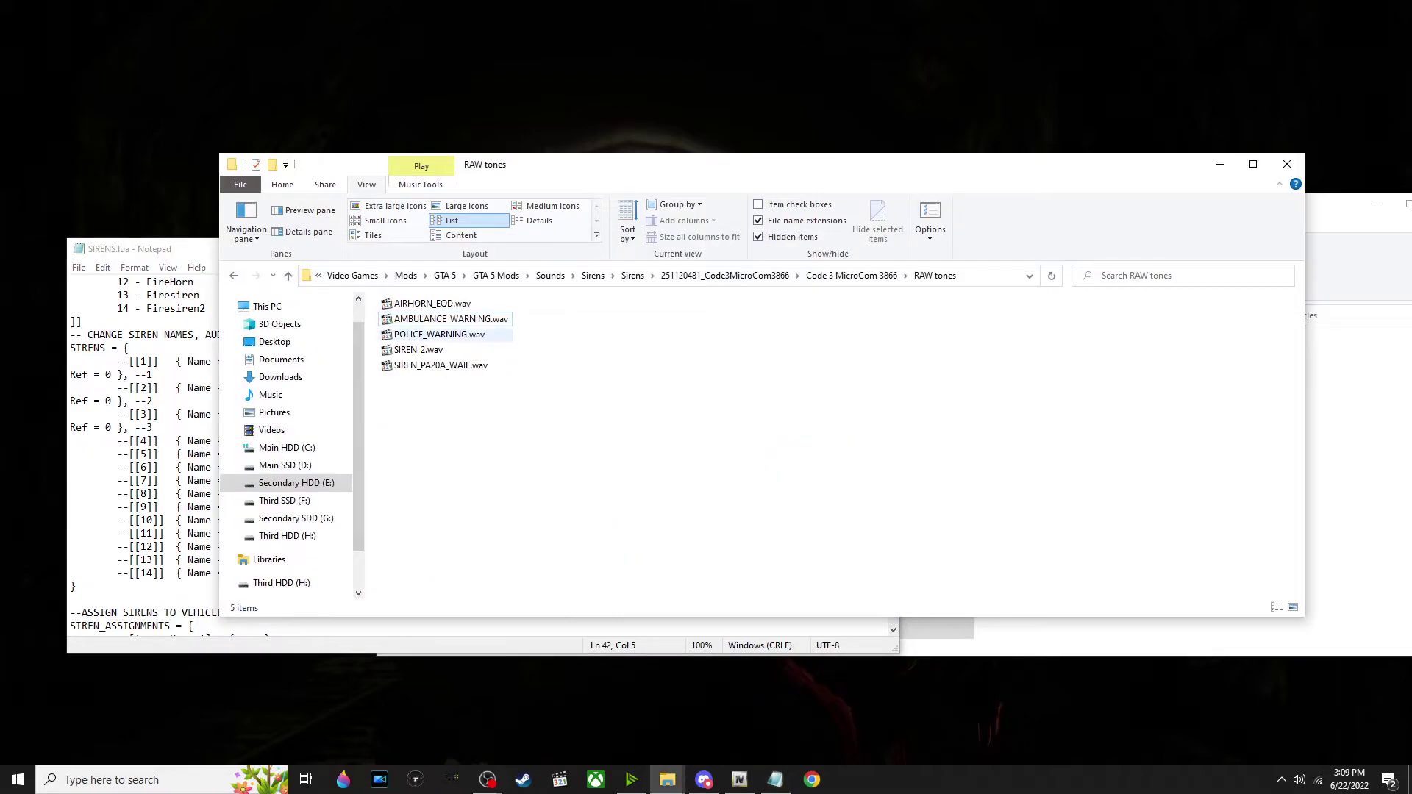
{"action": "left_click", "coordinate": [468, 318]}
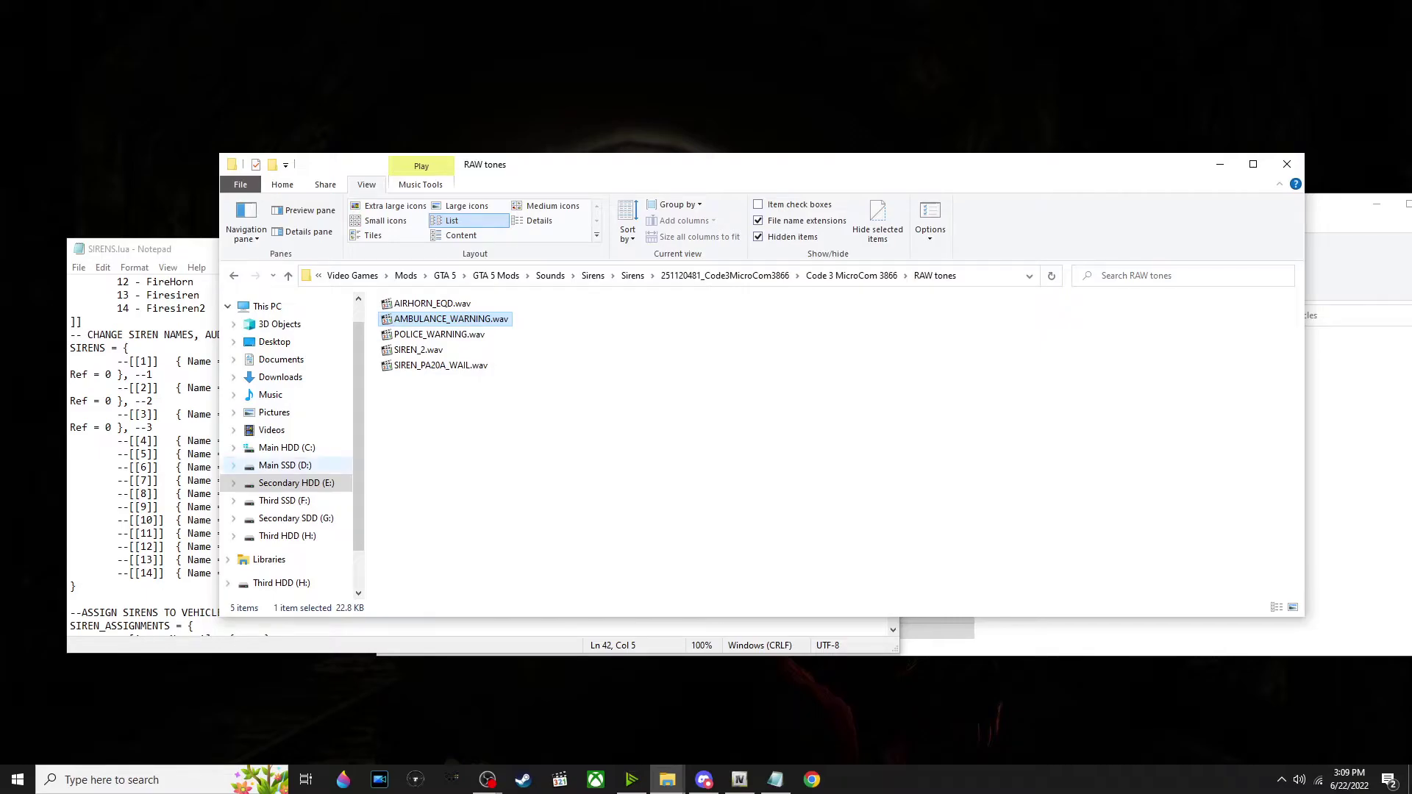
{"action": "left_click", "coordinate": [157, 467]}
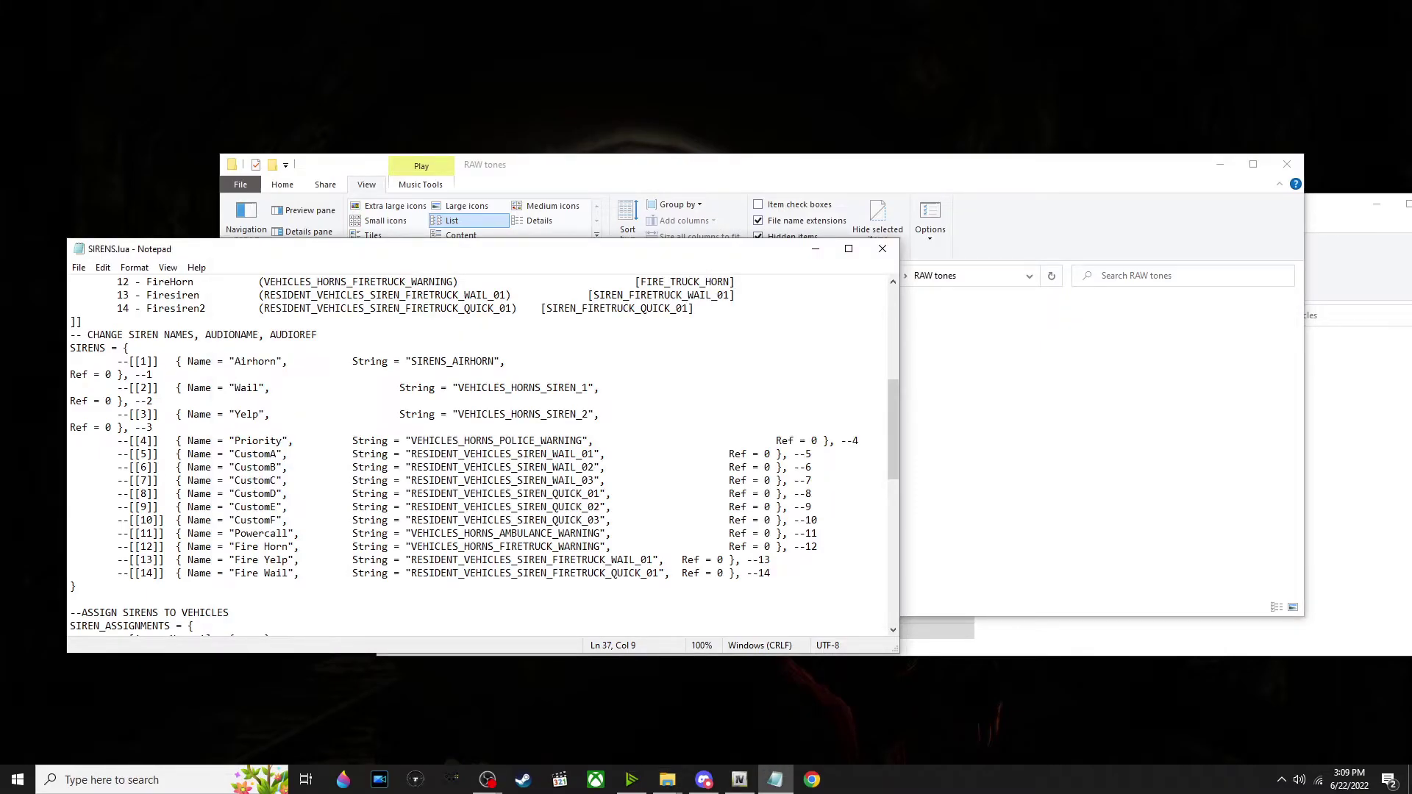
{"action": "key", "text": "alt+Tab"}
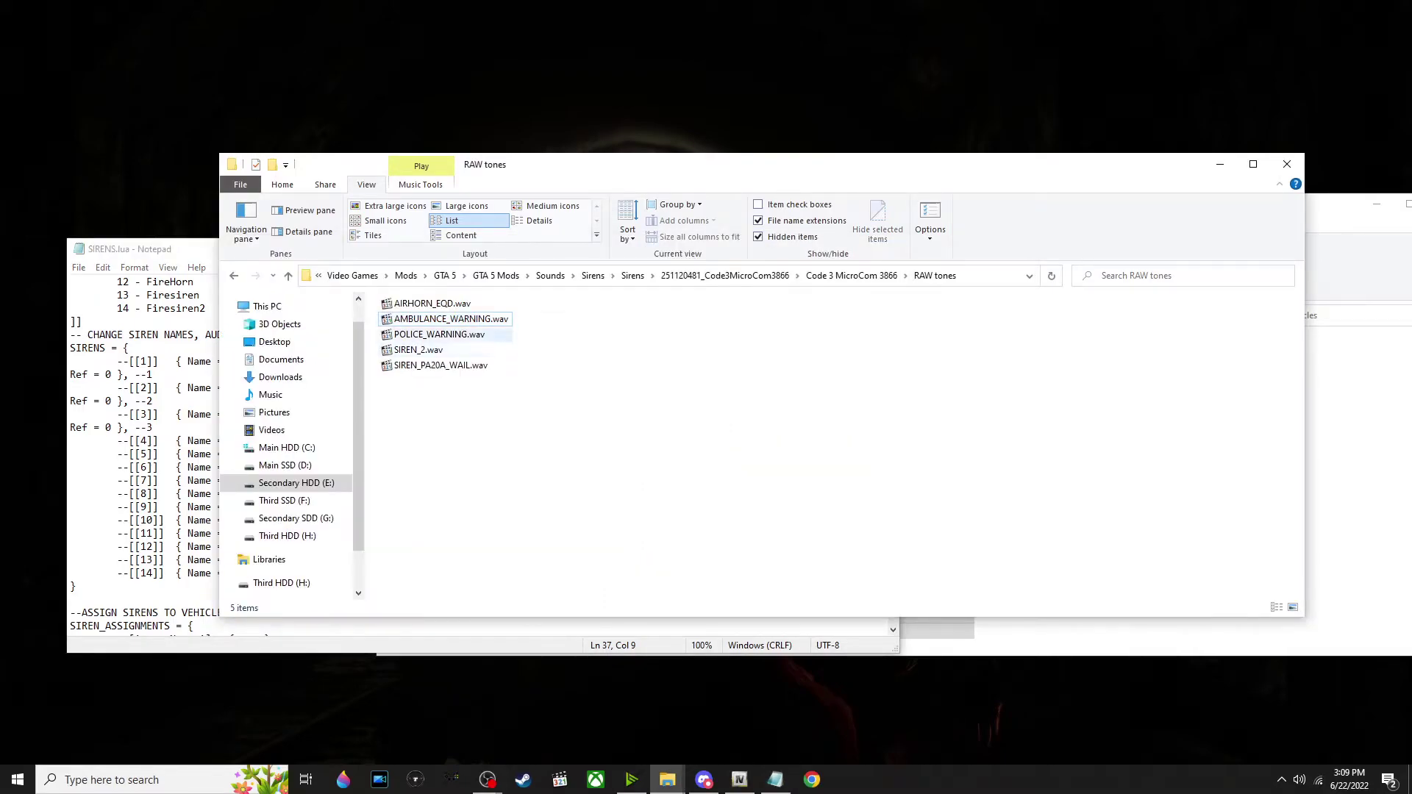
{"action": "left_click", "coordinate": [433, 303]}
{"action": "left_click", "coordinate": [118, 388]}
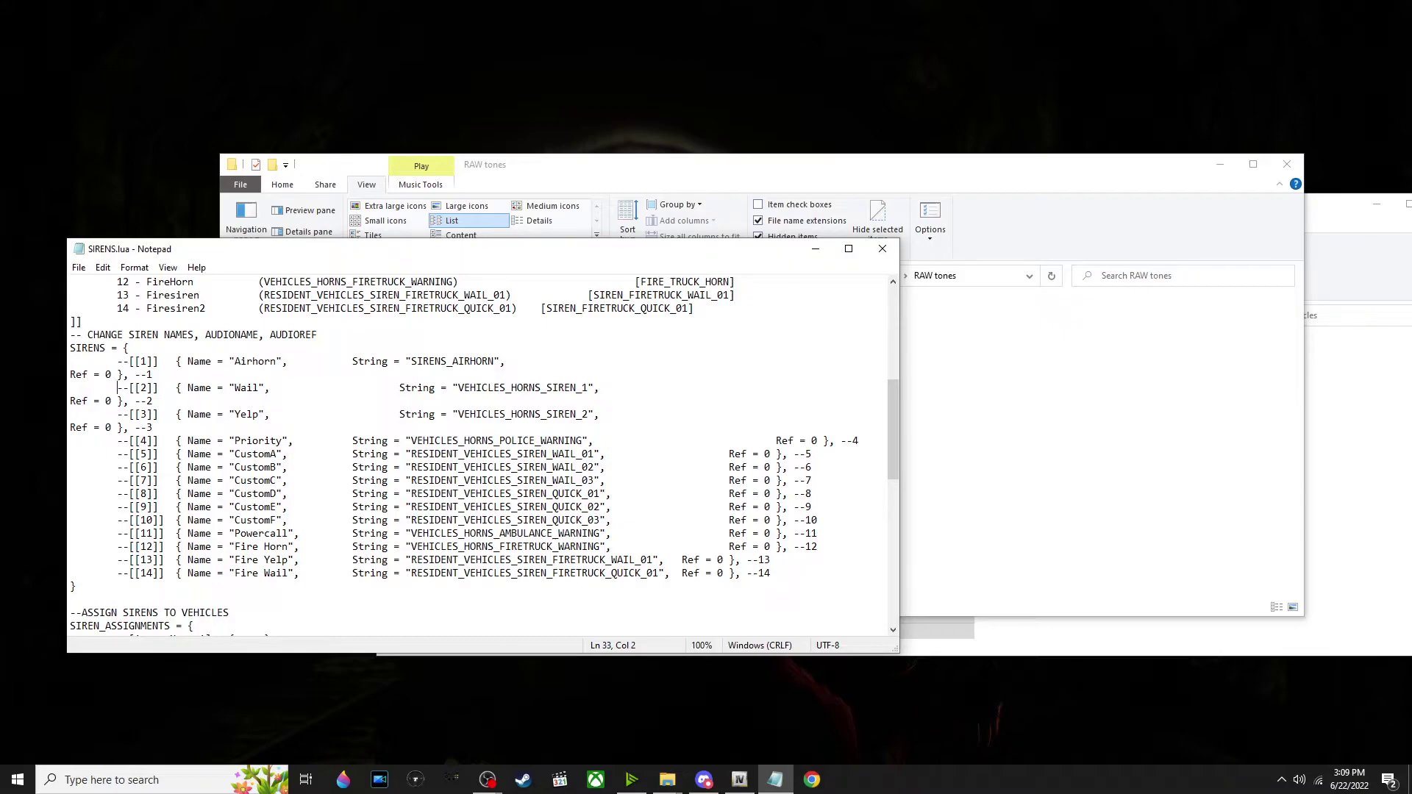
{"action": "left_click", "coordinate": [957, 331]}
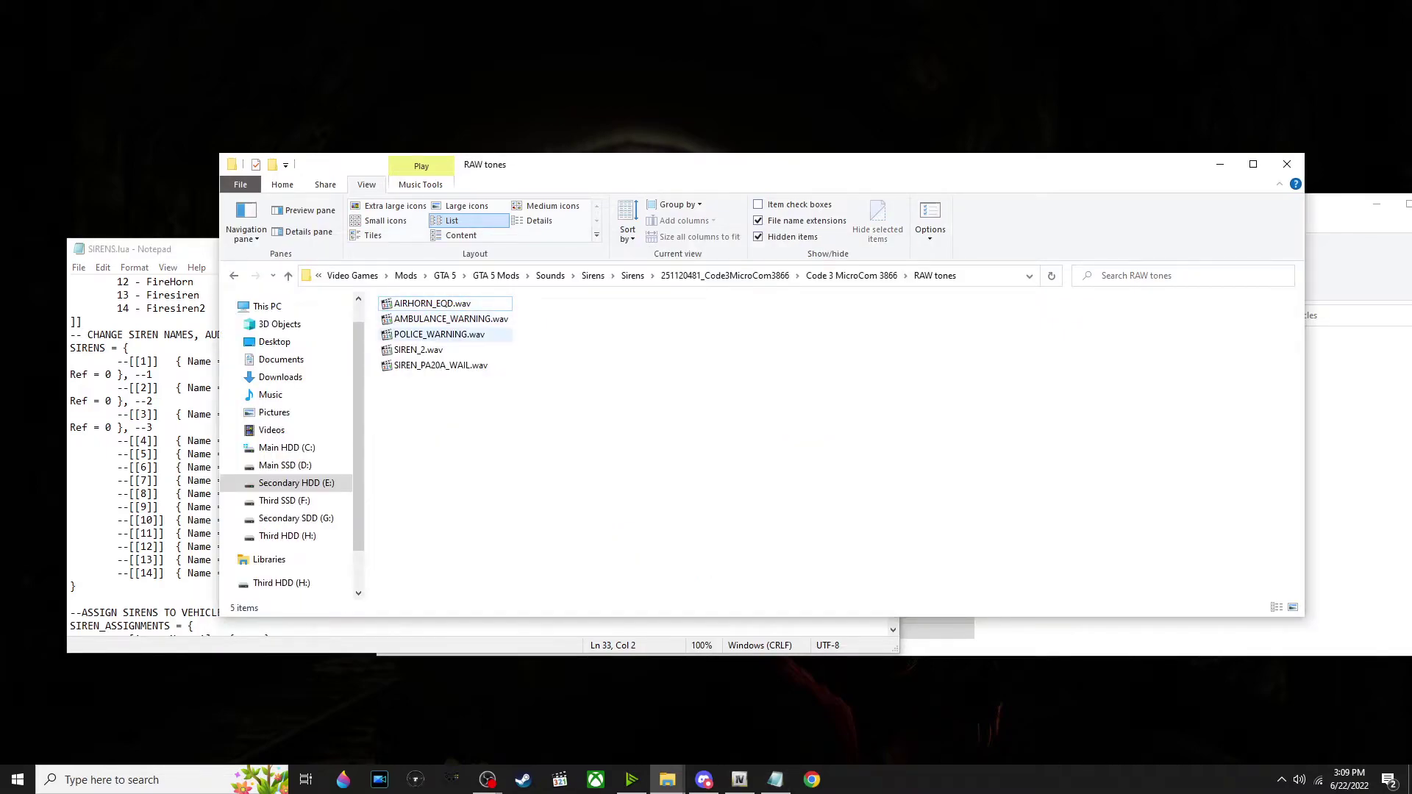
{"action": "left_click", "coordinate": [170, 427]}
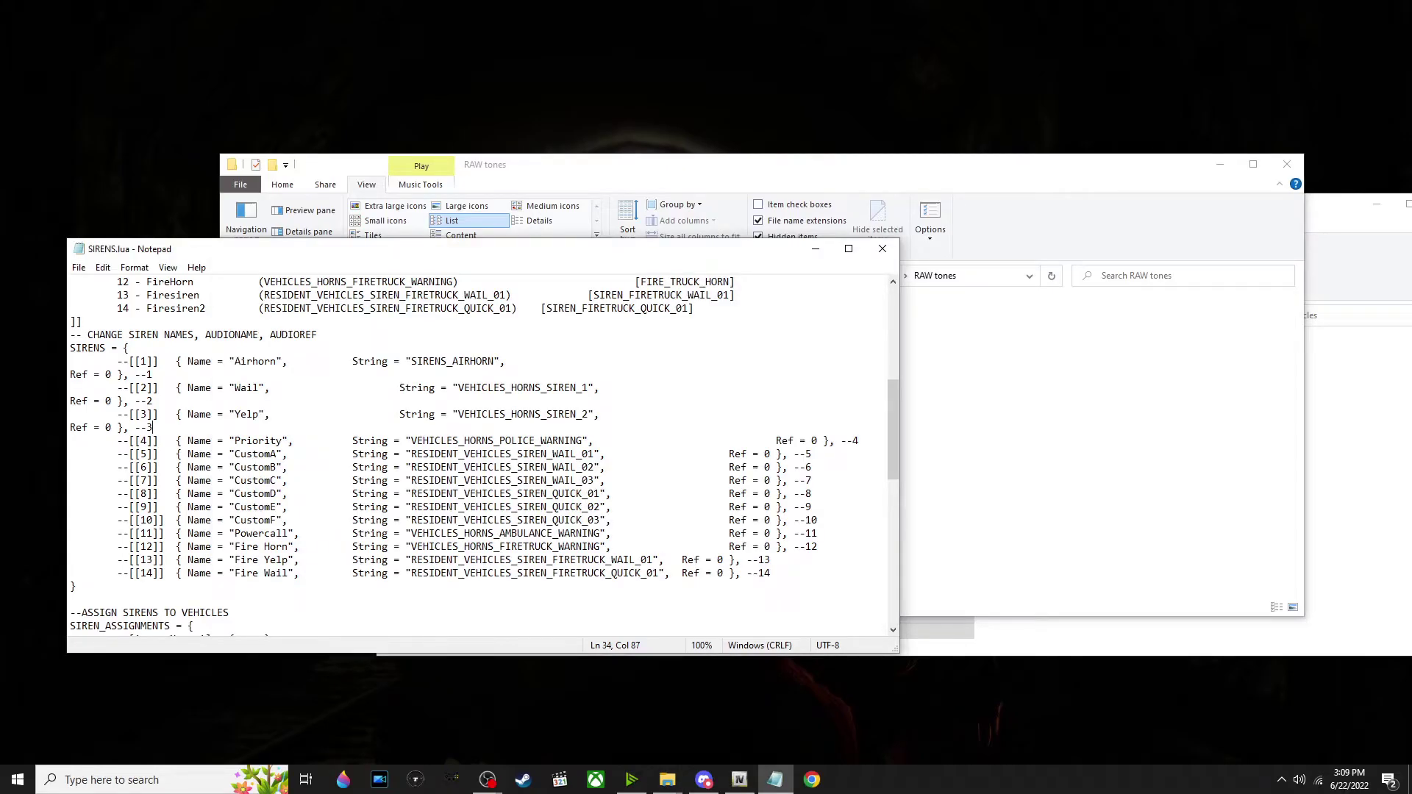
{"action": "key", "text": "alt+Tab"}
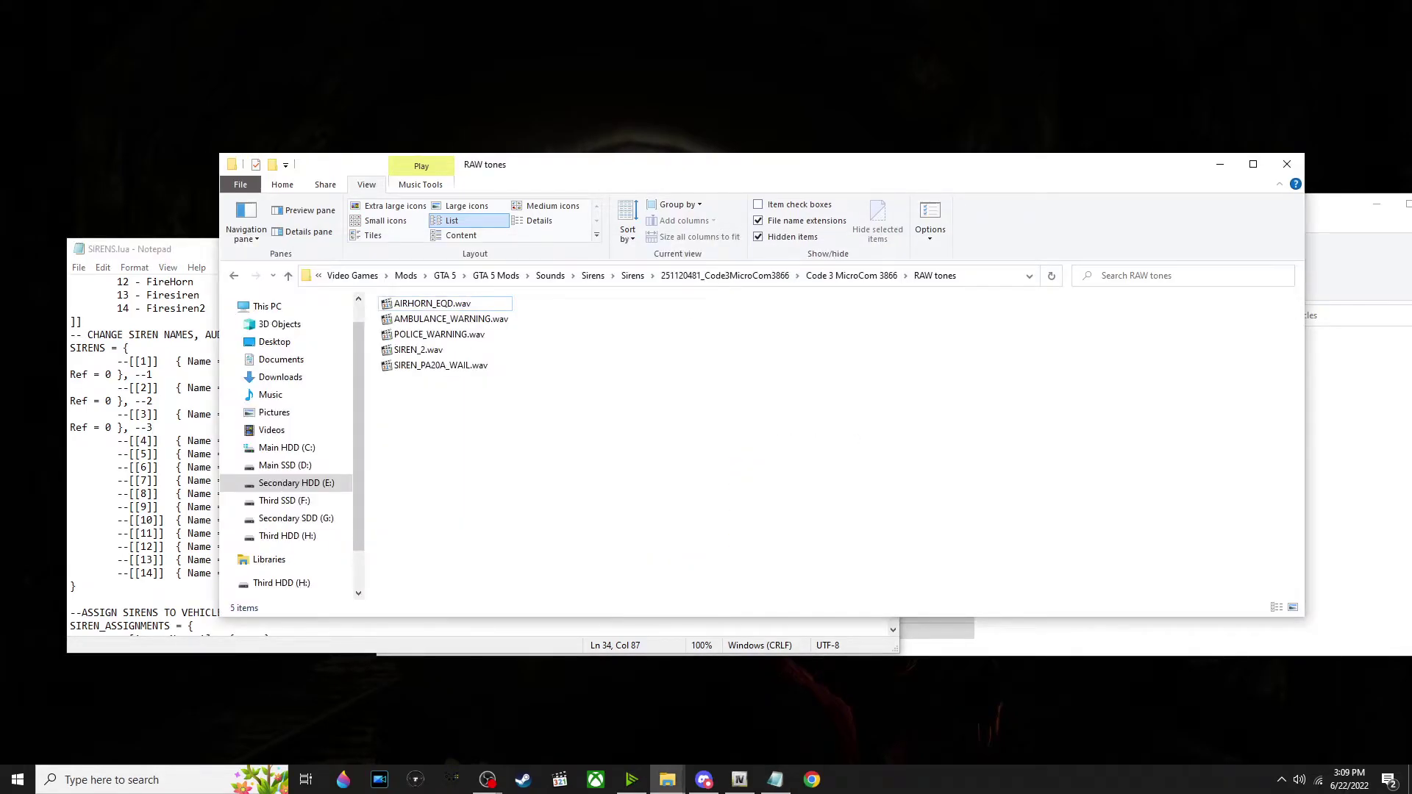
{"action": "left_click", "coordinate": [171, 414]}
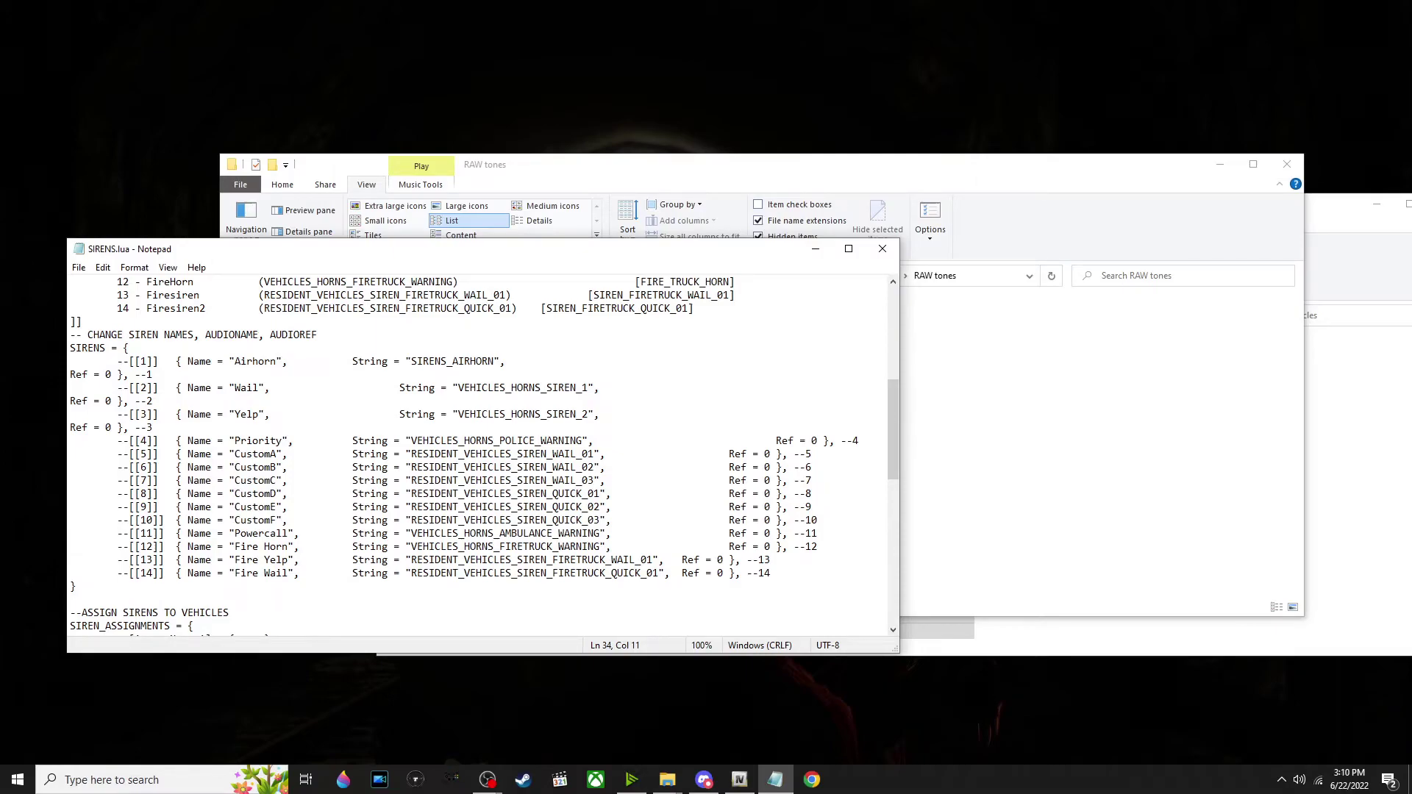
Examine the SIREN TONE TABLE in SIRENS.lua, checking the Wail, Yelp and Priority rows against their vehicles.awc names
{"action": "scroll", "coordinate": [478, 456], "scroll_direction": "up", "scroll_amount": 5}
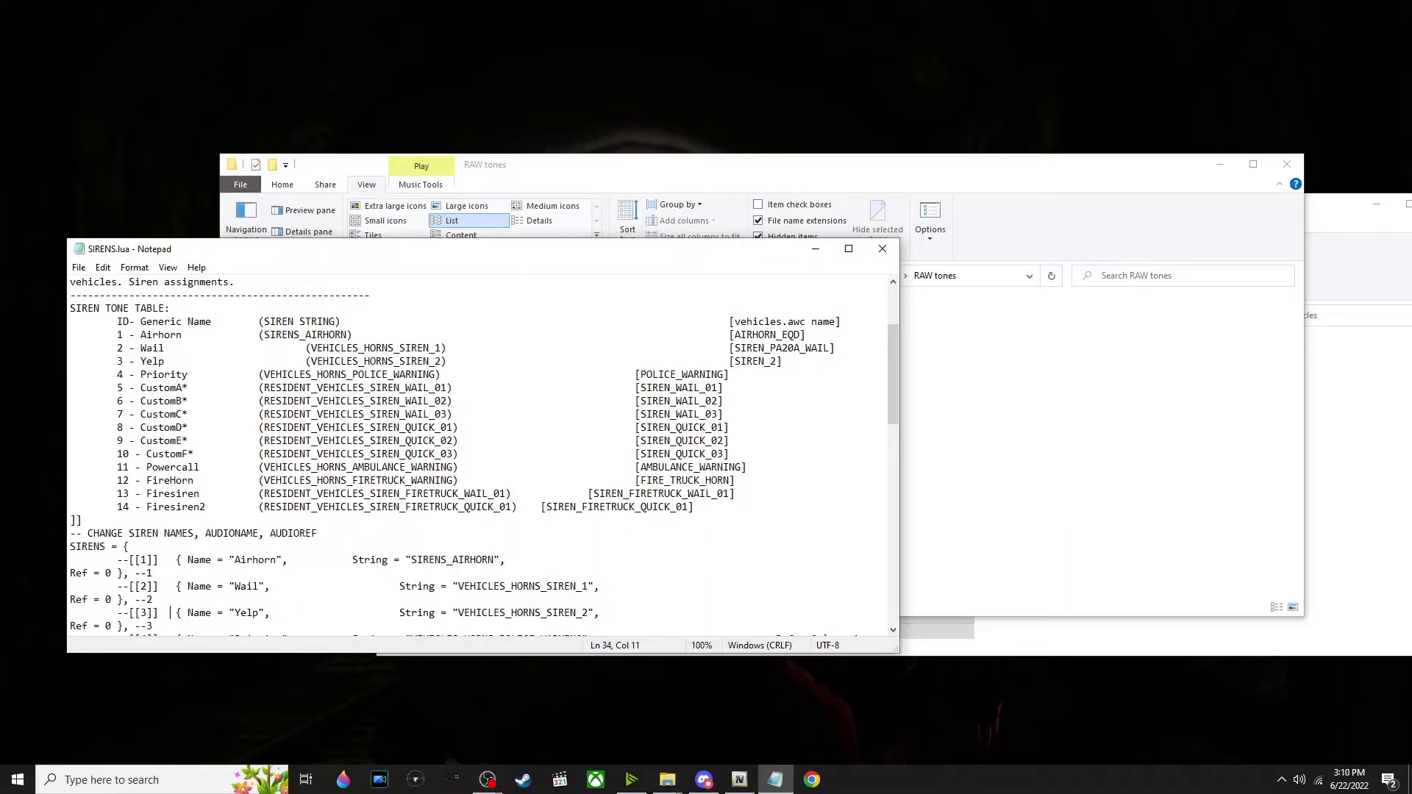
{"action": "key", "text": "alt+Tab"}
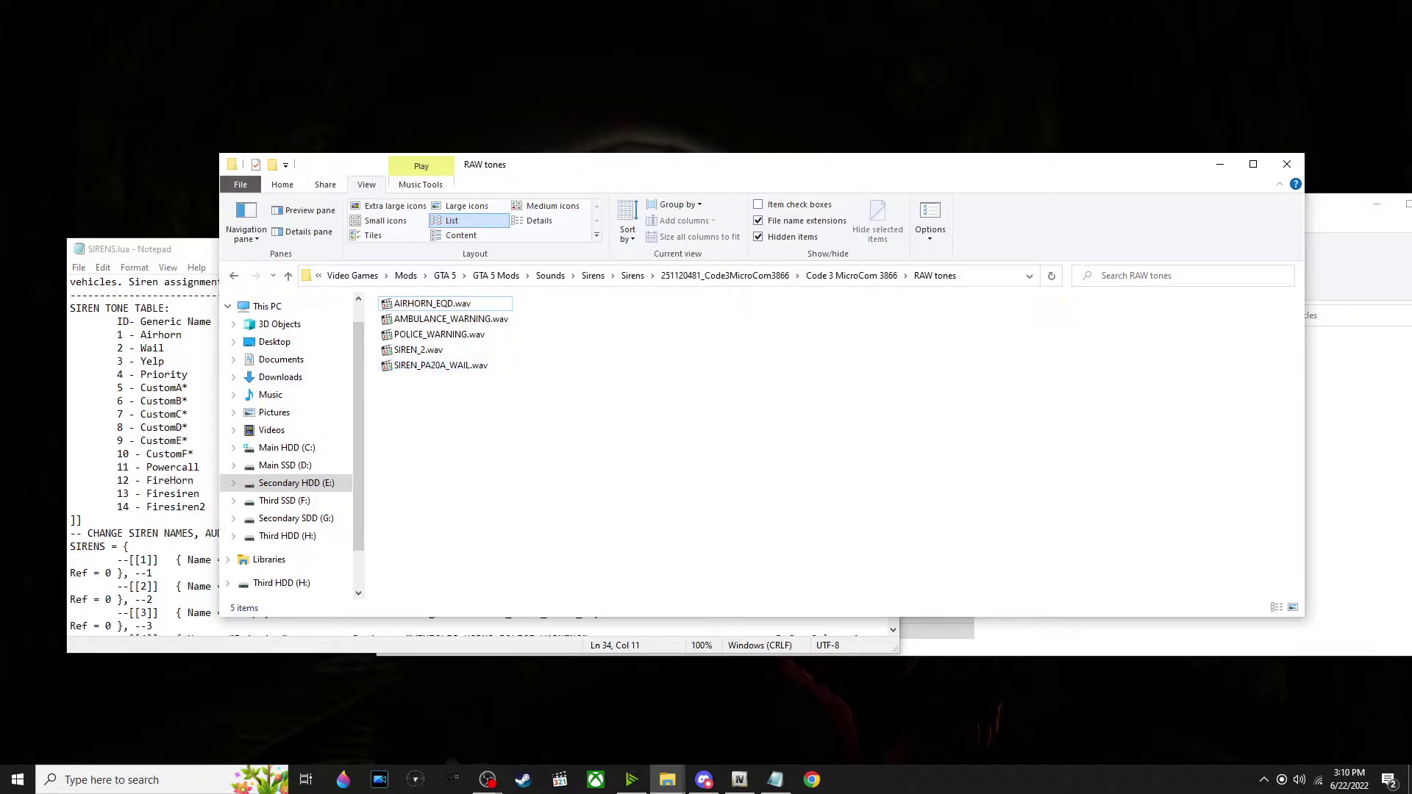
{"action": "left_click", "coordinate": [206, 375]}
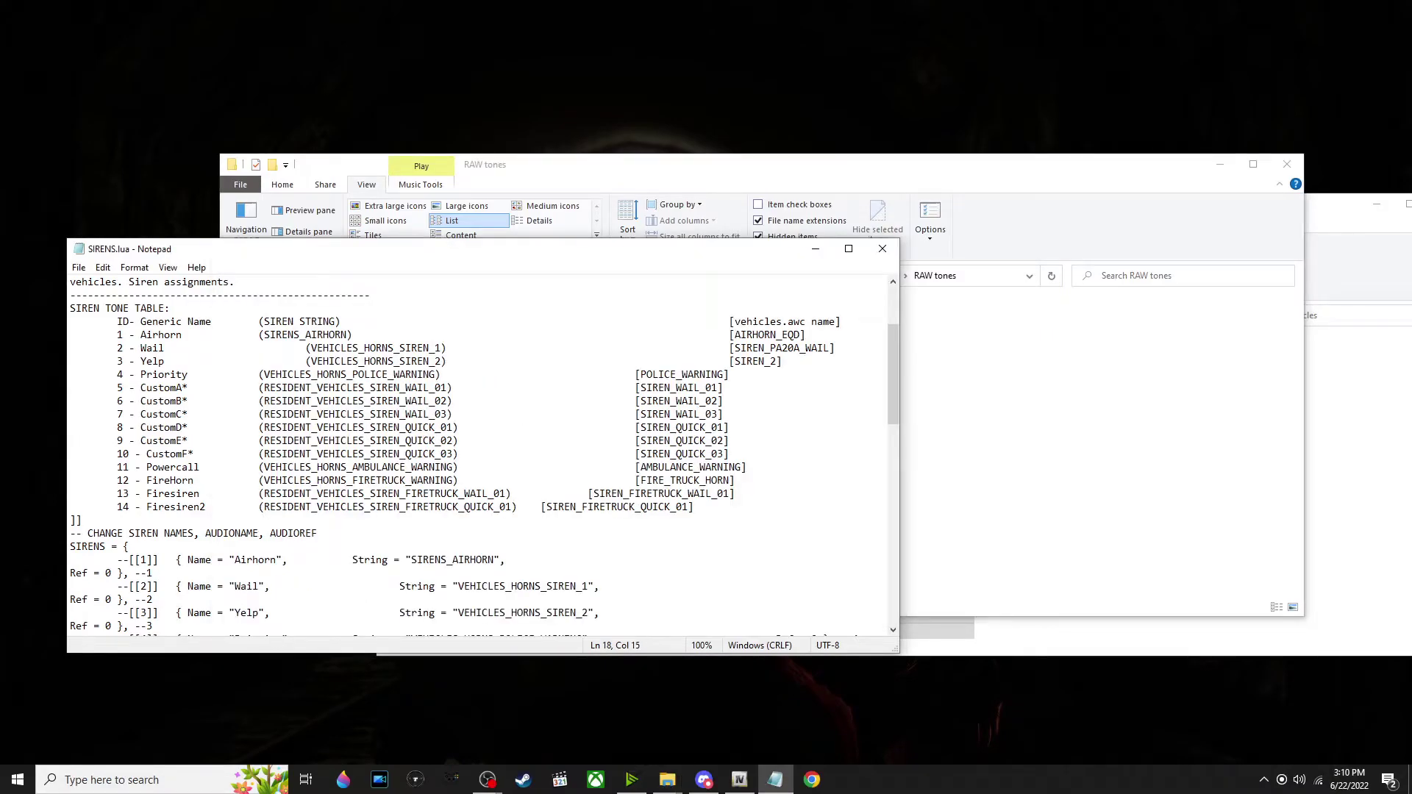
{"action": "left_click_drag", "start_coordinate": [729, 374], "coordinate": [211, 348]}
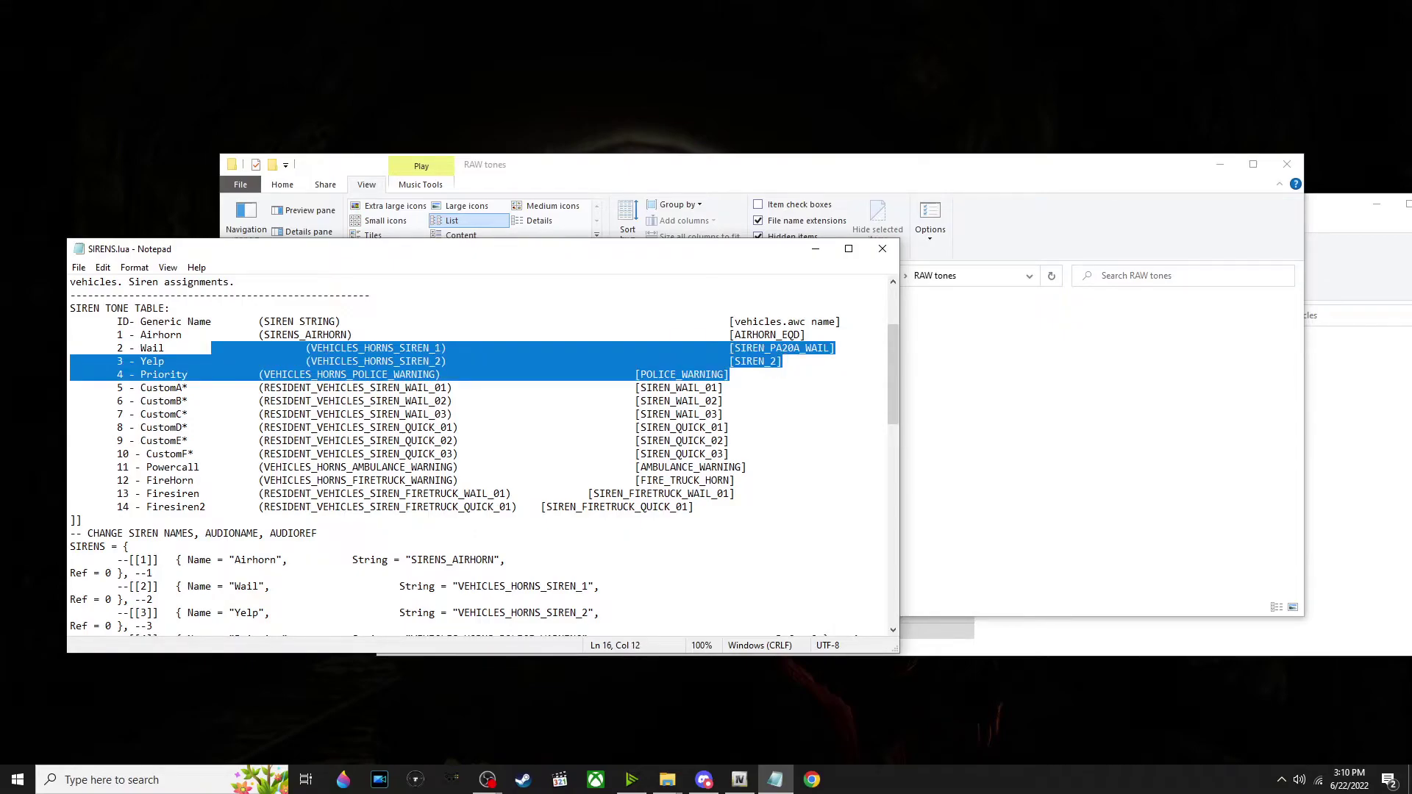
{"action": "left_click", "coordinate": [347, 348]}
Leave RAW tones for the main Sirens folder and open the Sirens subfolder of FDNY Fire Sirens inside 201256530_FDNYFireSirens(V2)
{"action": "left_click", "coordinate": [978, 367]}
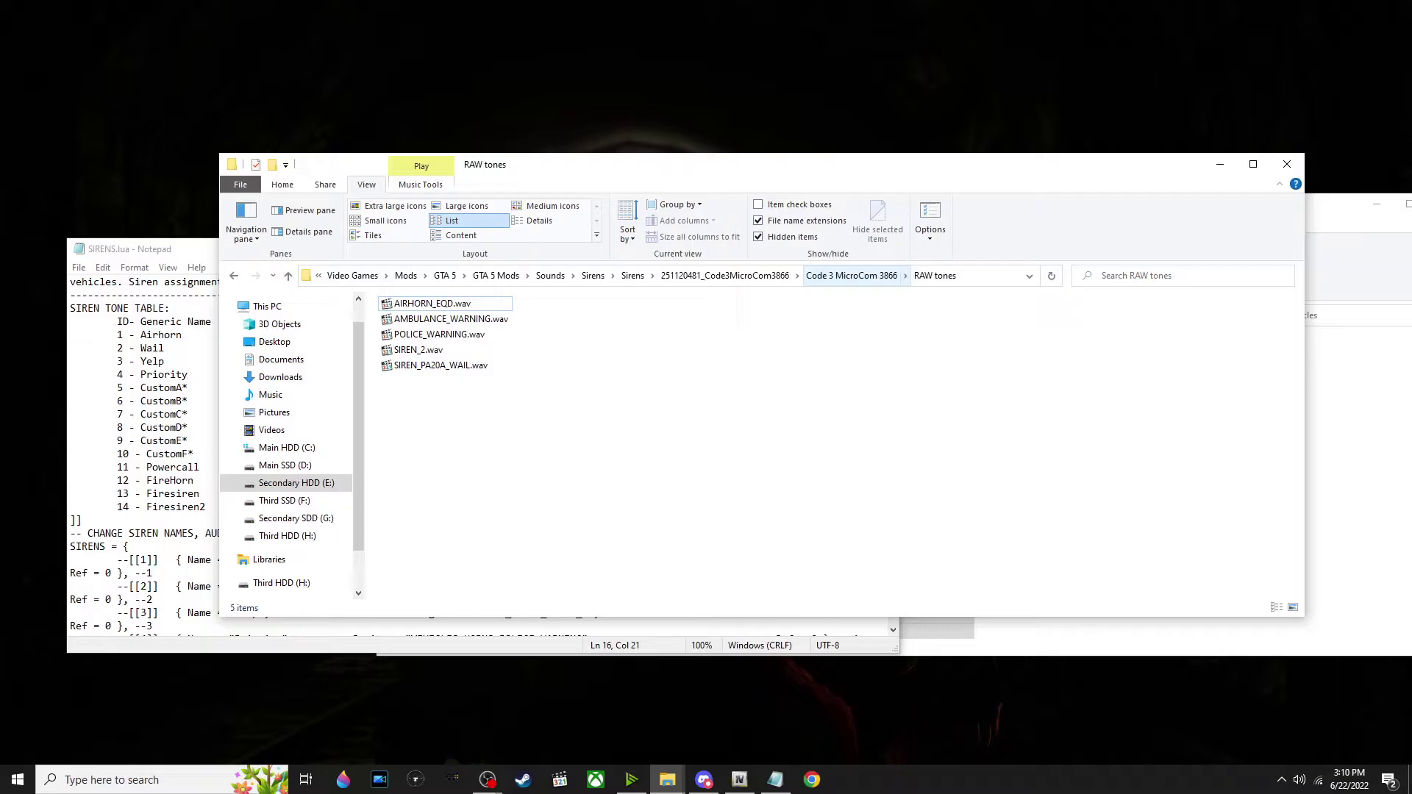
{"action": "left_click", "coordinate": [868, 275]}
{"action": "left_click", "coordinate": [824, 275]}
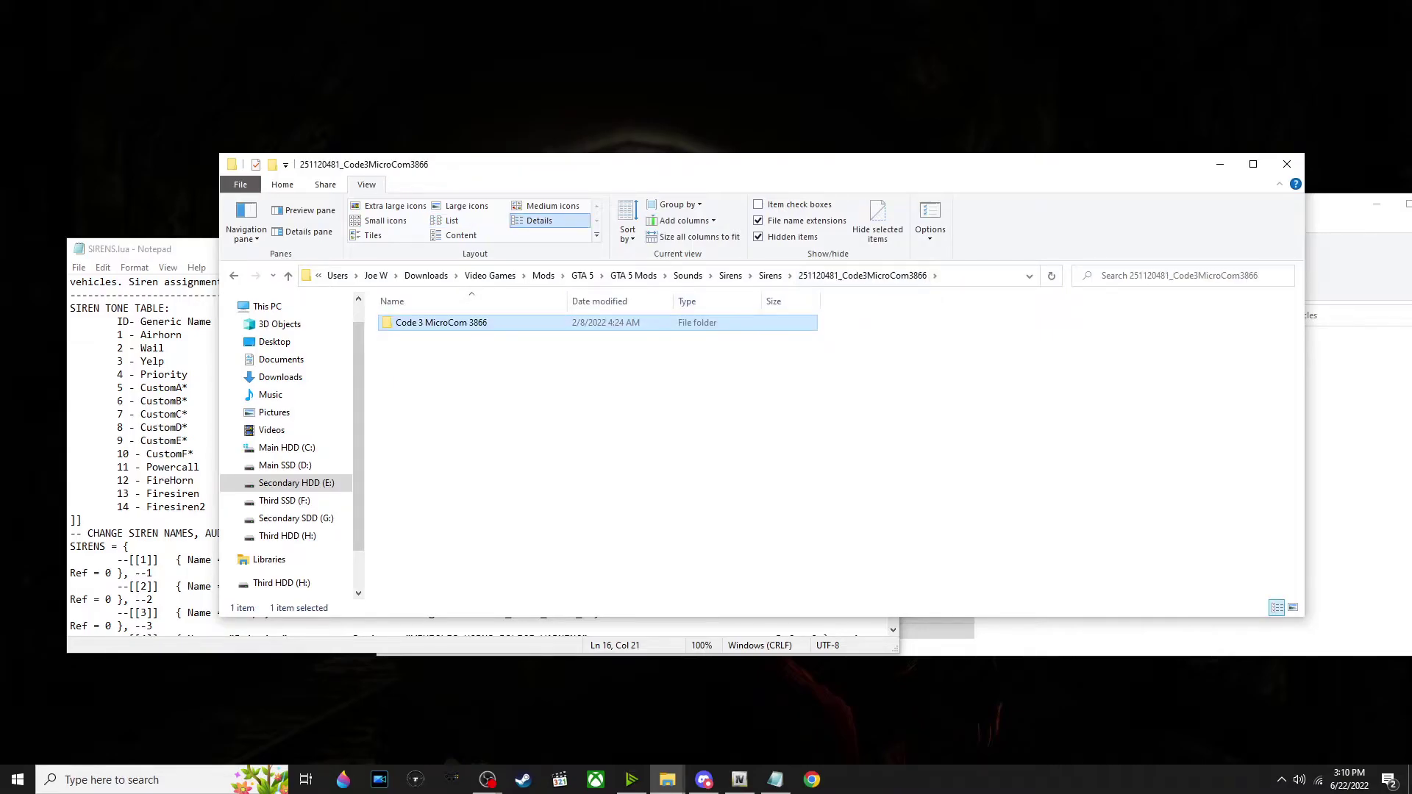
{"action": "left_click", "coordinate": [1353, 441]}
{"action": "scroll", "coordinate": [920, 508], "scroll_direction": "down", "scroll_amount": 2}
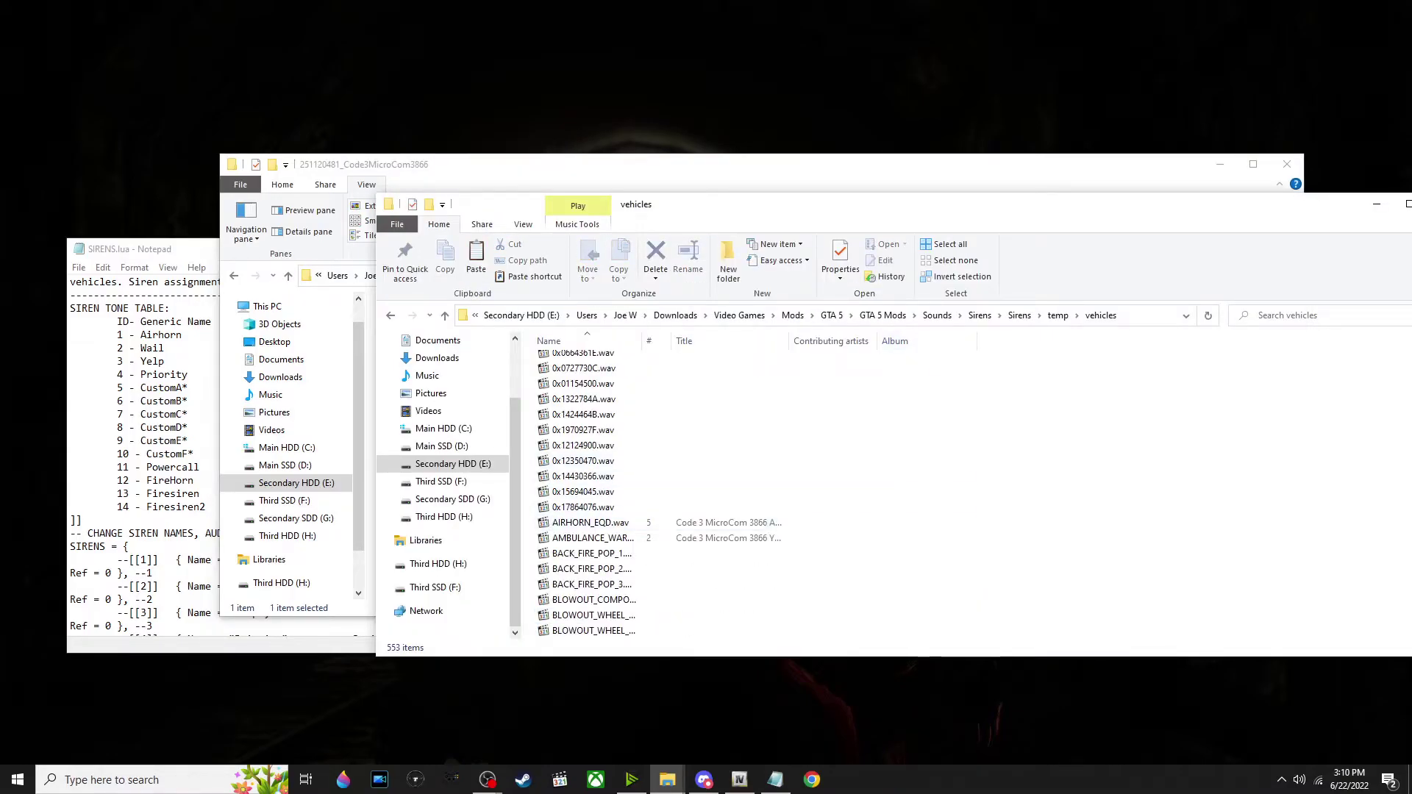
{"action": "left_click", "coordinate": [736, 172]}
{"action": "left_click", "coordinate": [776, 275]}
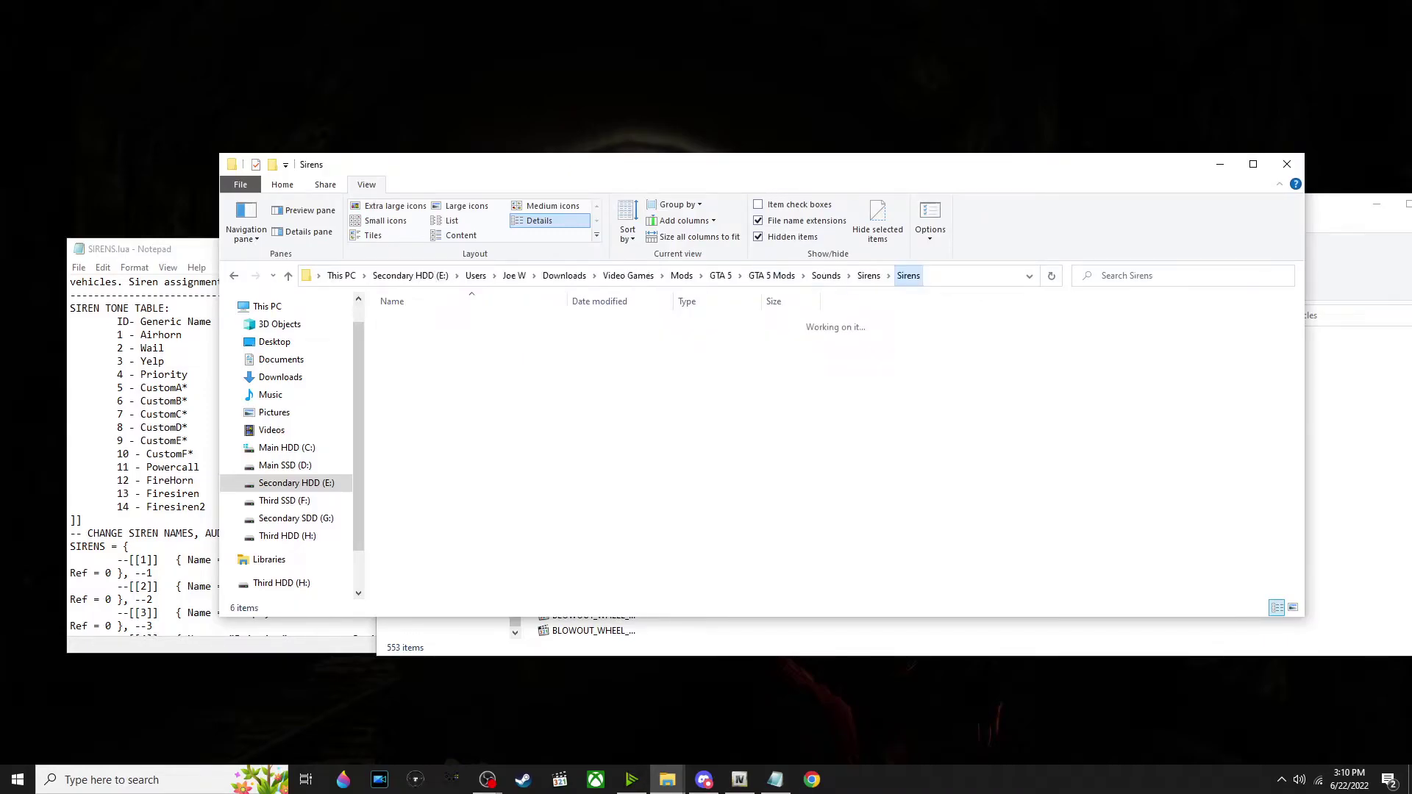
{"action": "double_click", "coordinate": [453, 322]}
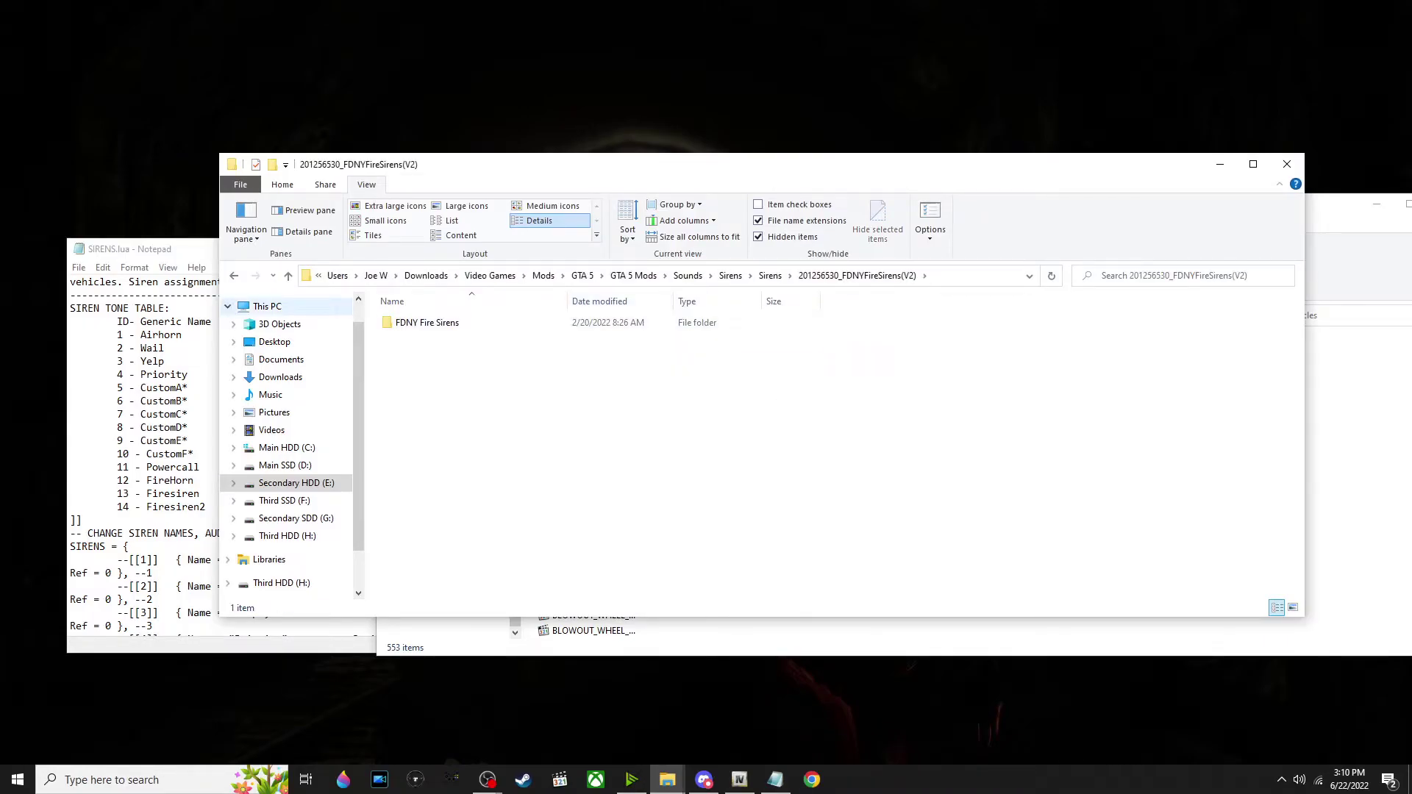
{"action": "double_click", "coordinate": [427, 322]}
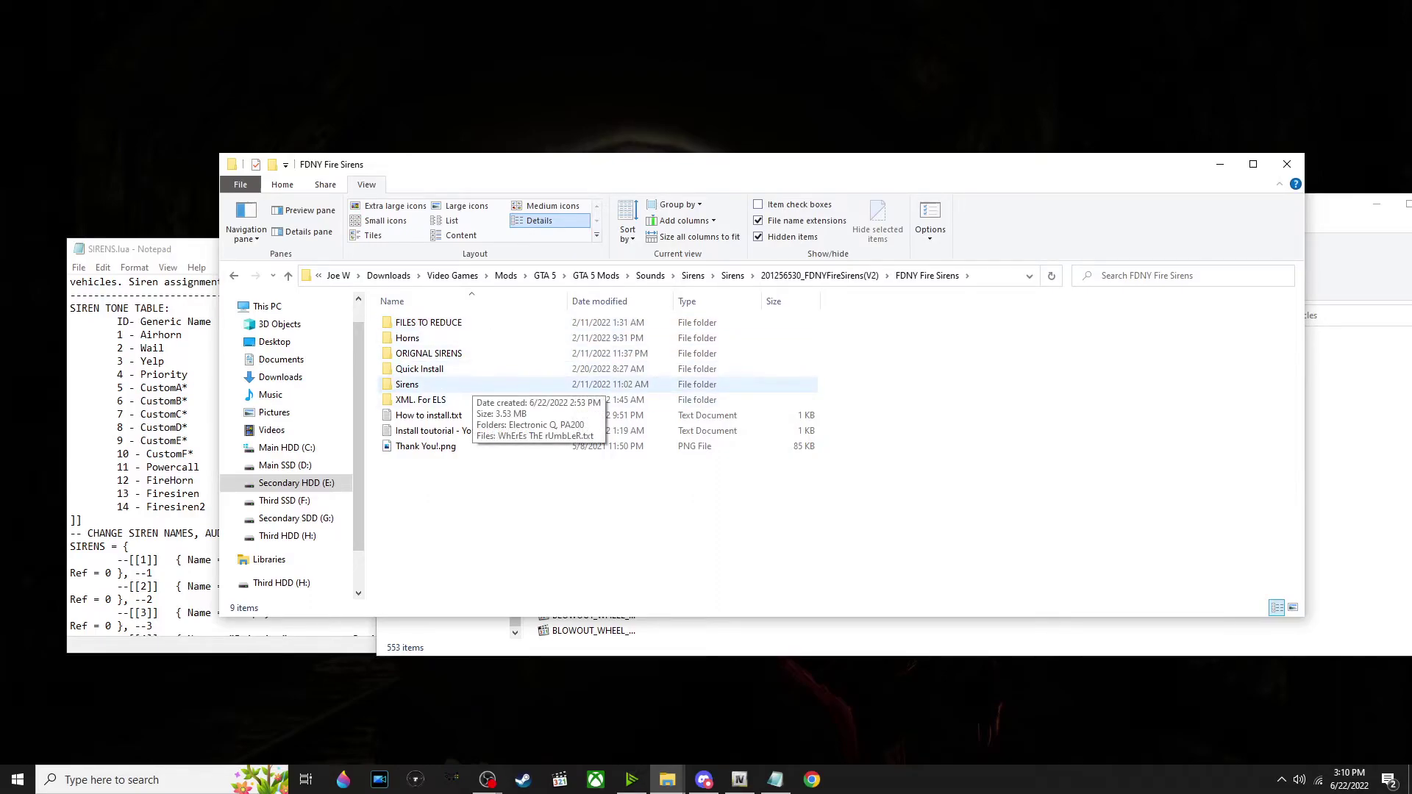
{"action": "double_click", "coordinate": [442, 384]}
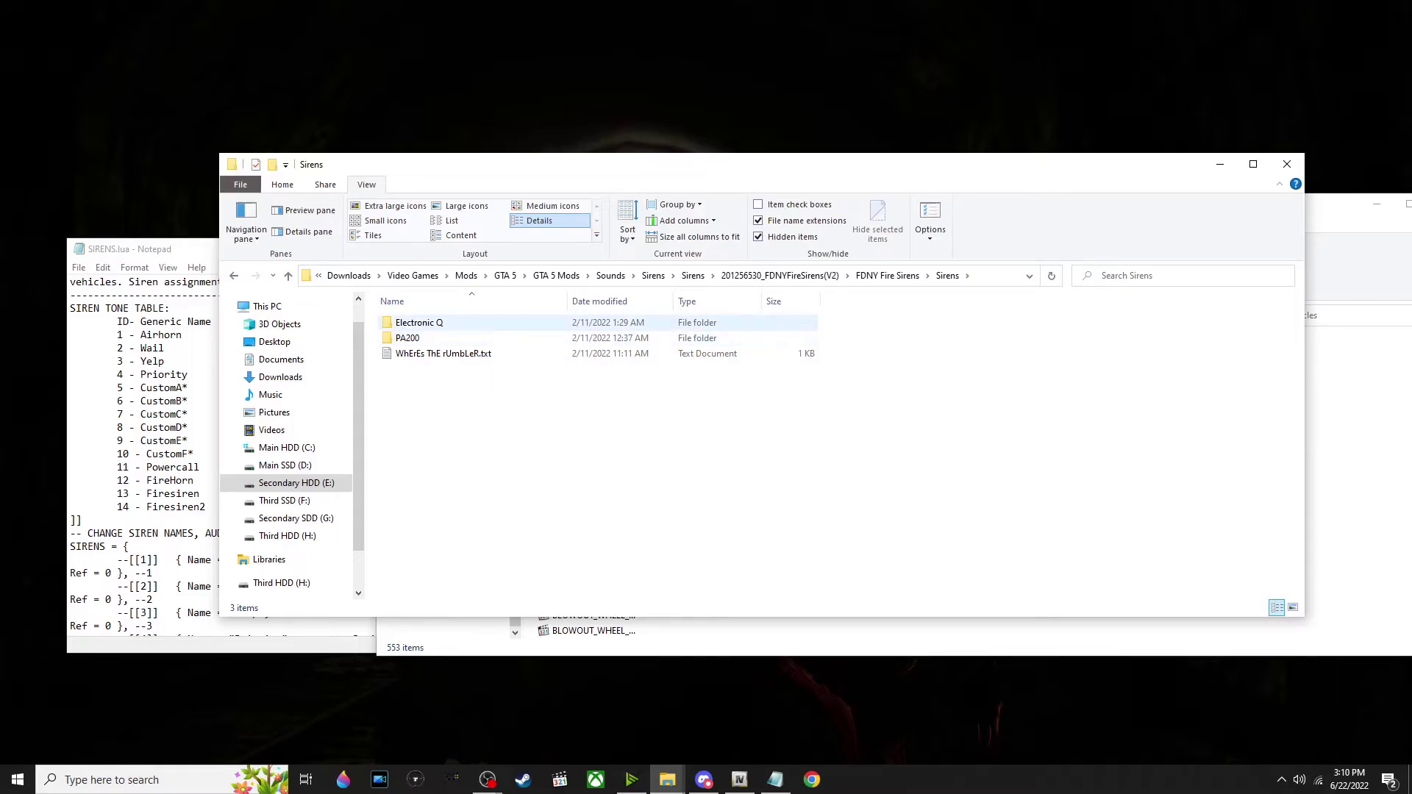
Open the Electronic Q folder and match SIREN_FIRETRUCK_WAIL_01.wav to the Firesiren row of the SIREN TONE TABLE in SIRENS.lua
{"action": "double_click", "coordinate": [419, 322]}
{"action": "left_click", "coordinate": [455, 303]}
{"action": "left_click", "coordinate": [140, 387]}
{"action": "scroll", "coordinate": [141, 388], "scroll_direction": "down", "scroll_amount": 1}
{"action": "scroll", "coordinate": [140, 388], "scroll_direction": "up", "scroll_amount": 1}
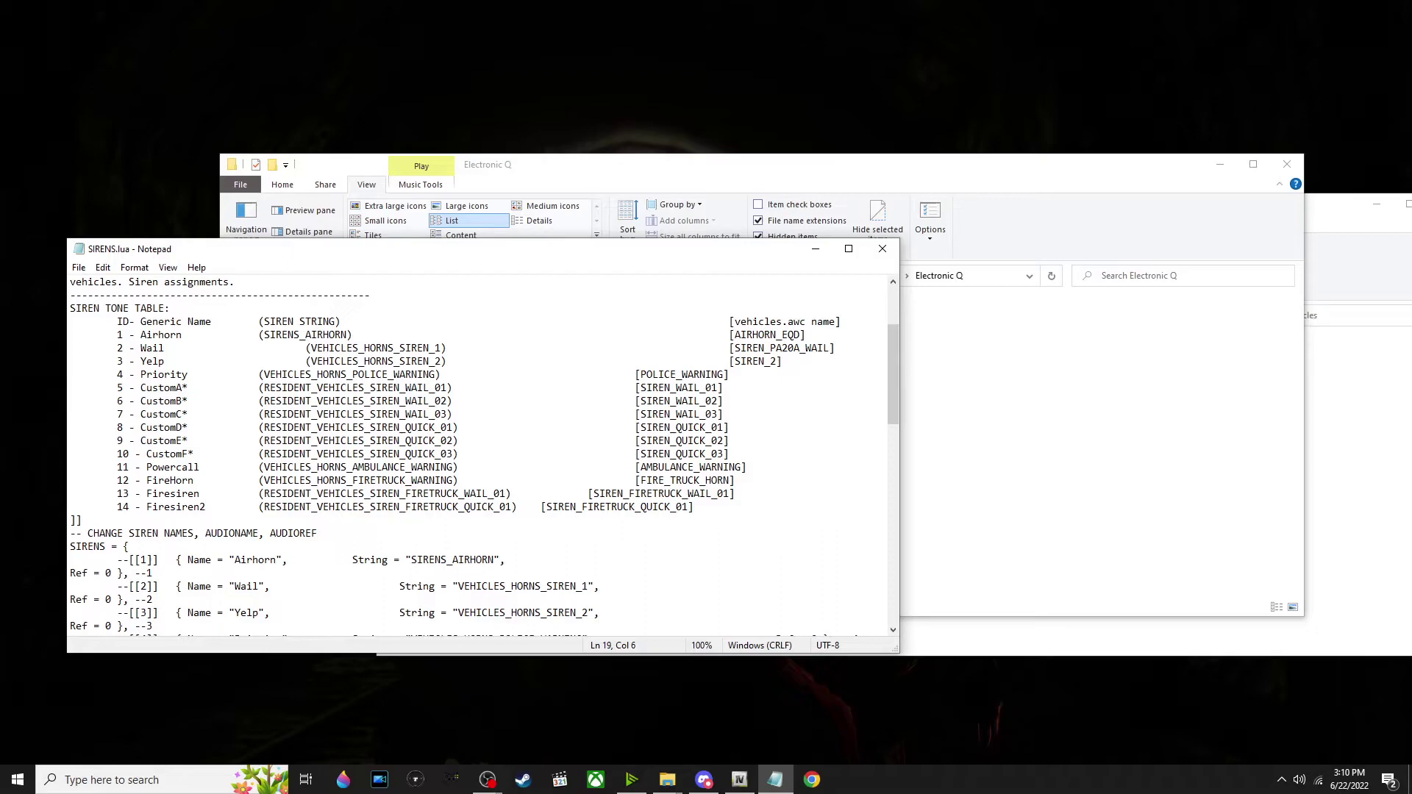
{"action": "left_click", "coordinate": [1030, 441]}
{"action": "left_click", "coordinate": [456, 303]}
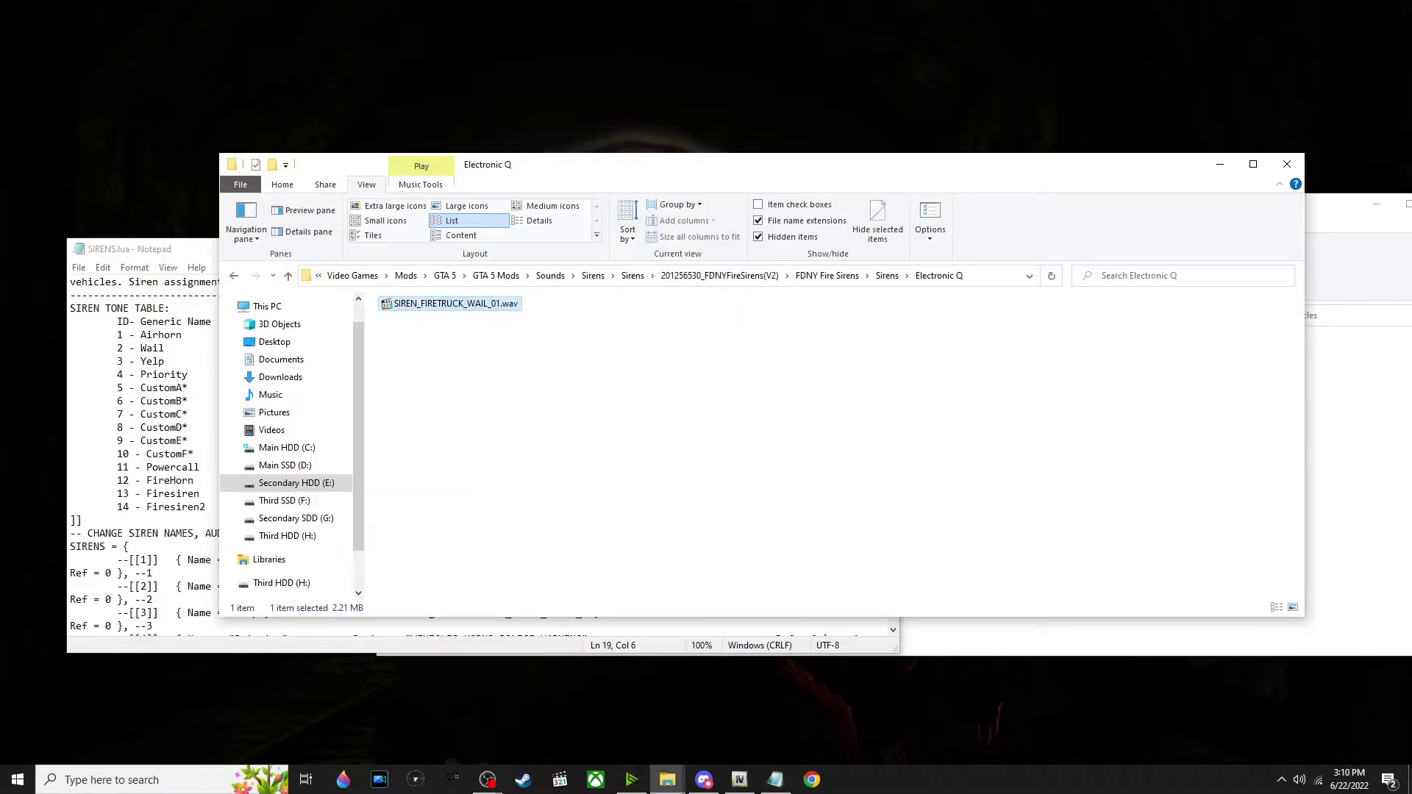
{"action": "right_click", "coordinate": [487, 300]}
{"action": "left_click", "coordinate": [442, 547]}
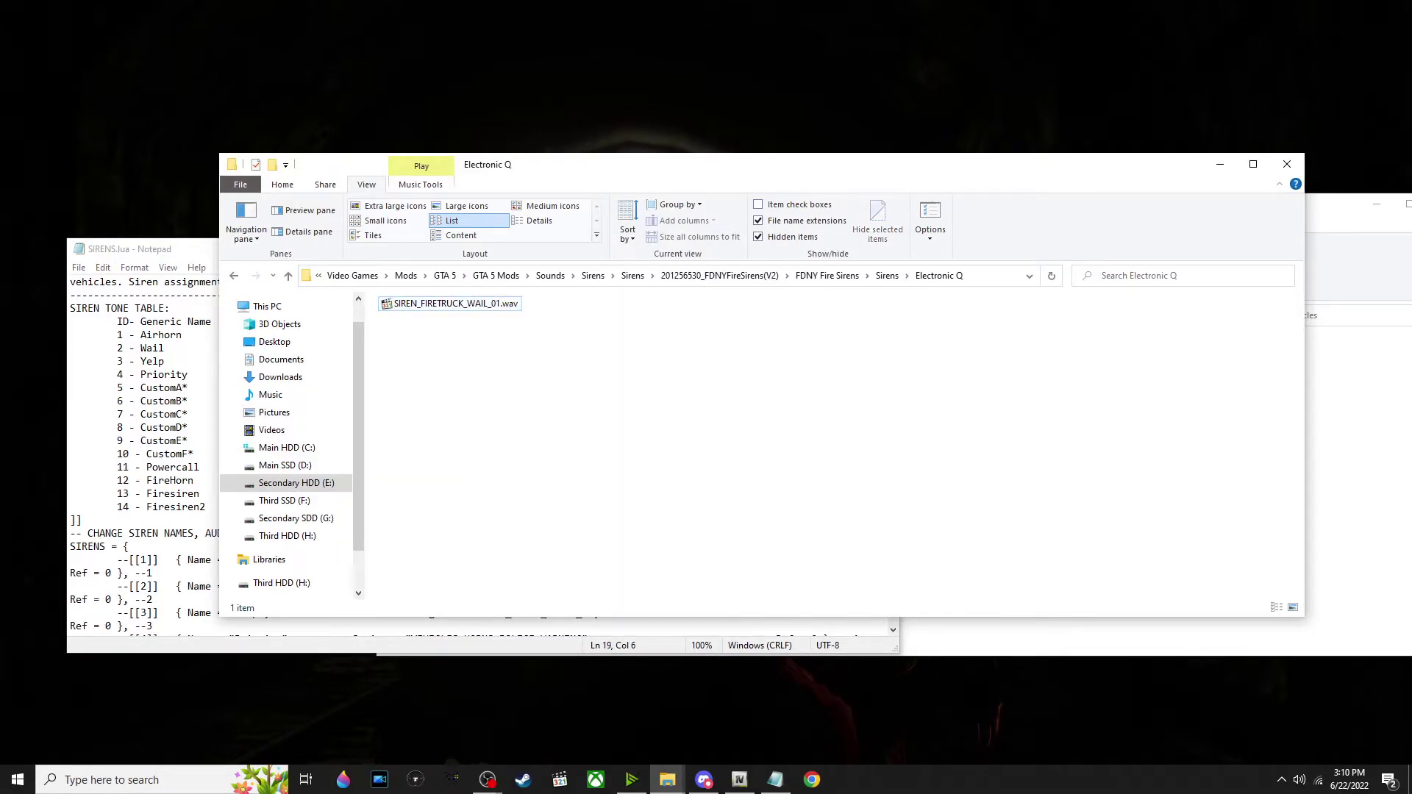
{"action": "left_click", "coordinate": [170, 347]}
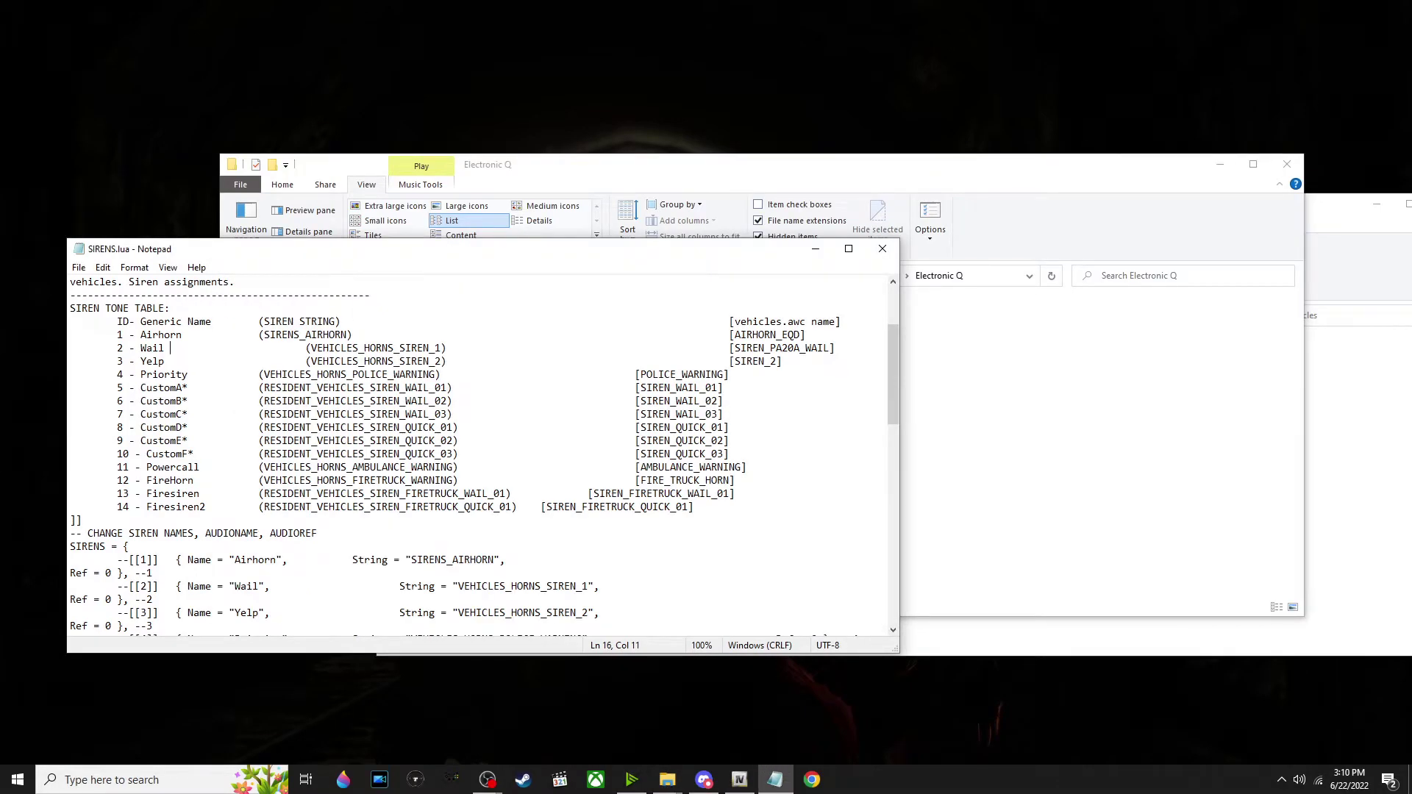
{"action": "key", "text": "alt+Tab"}
Copy SIREN_FIRETRUCK_WAIL_01.wav from Electronic Q into the temp vehicles folder, replacing the file of the same name
{"action": "left_click", "coordinate": [471, 303]}
{"action": "right_click", "coordinate": [482, 303]}
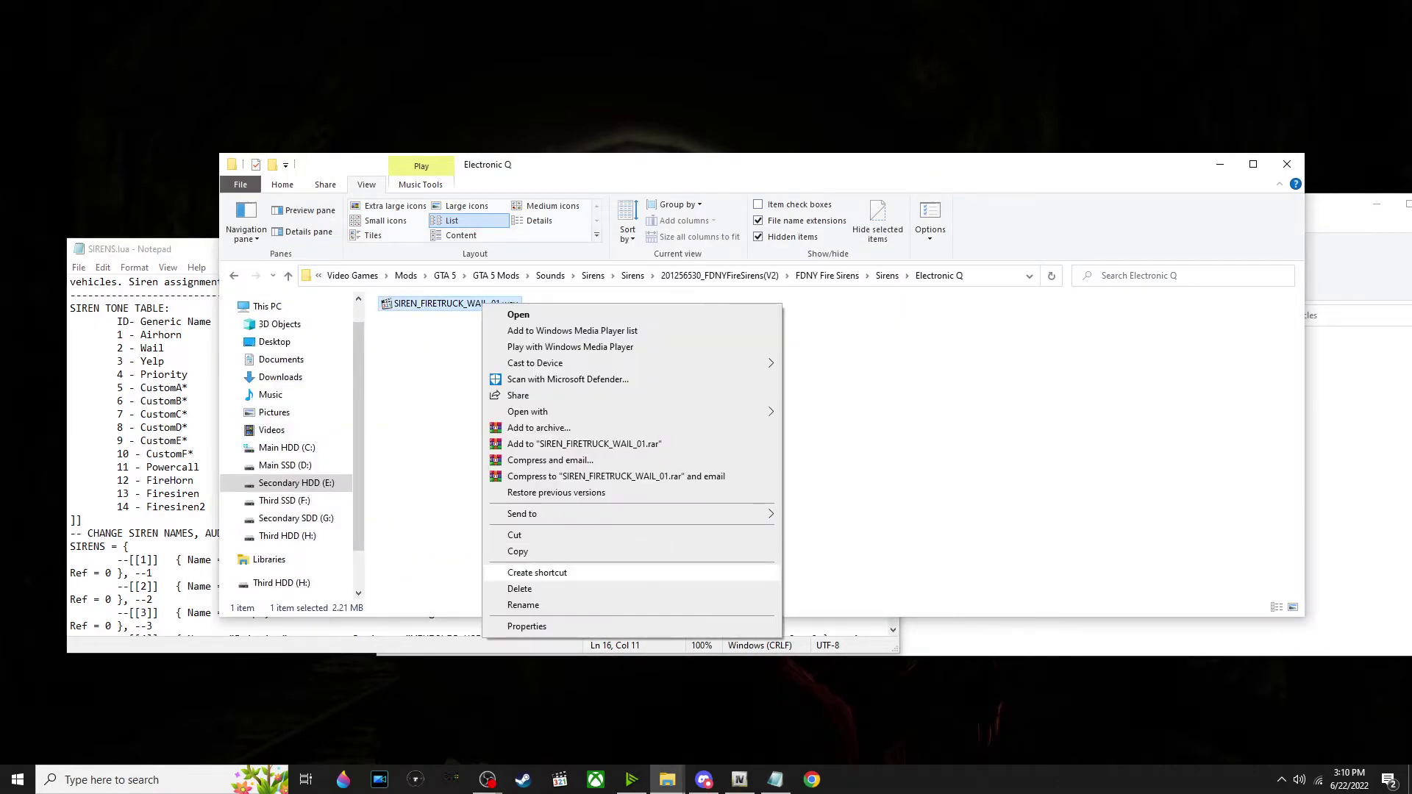
{"action": "left_click", "coordinate": [517, 551]}
{"action": "left_click_drag", "start_coordinate": [1304, 345], "coordinate": [1313, 346]}
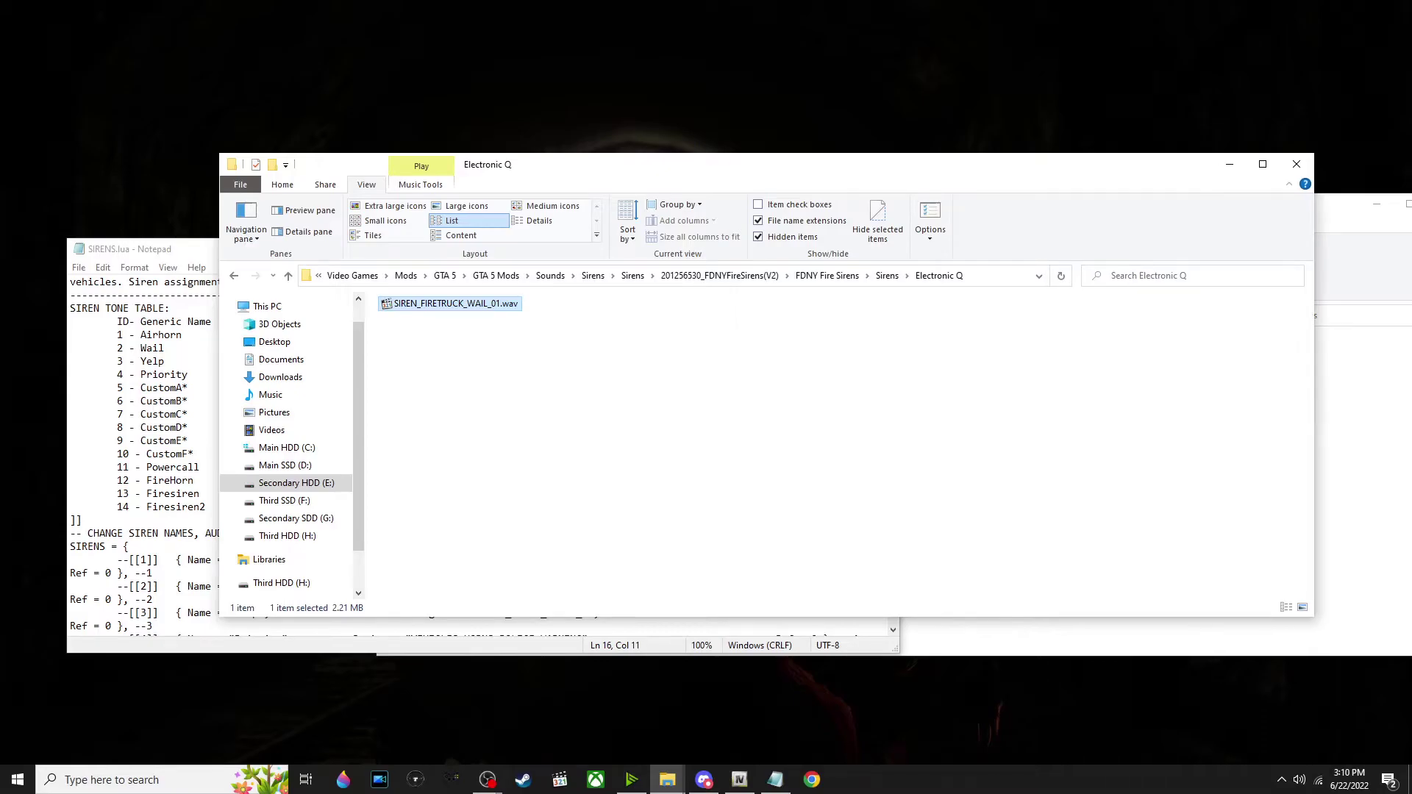
{"action": "key", "text": "alt+Tab"}
{"action": "key", "text": "ctrl+v"}
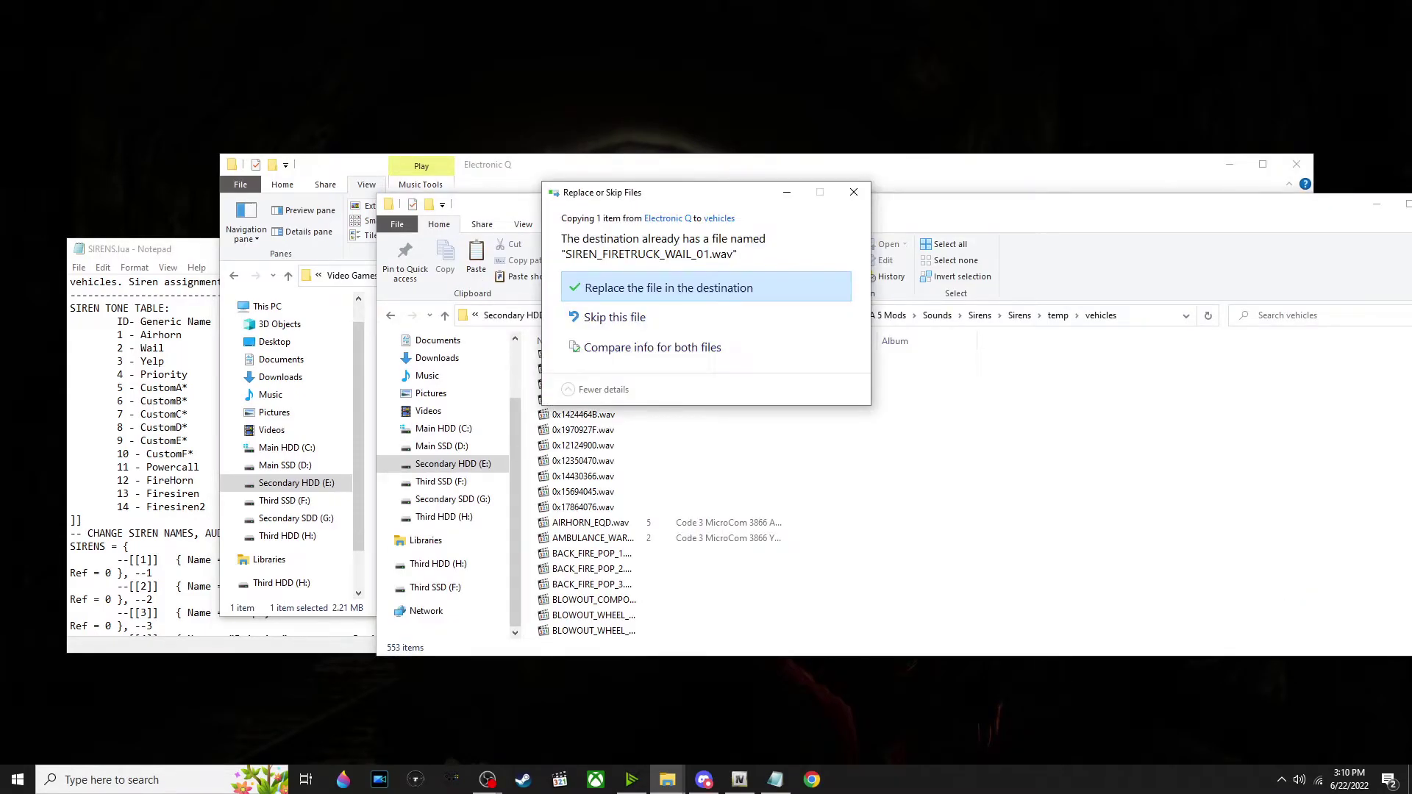
{"action": "key", "text": "Return"}
Leave Electronic Q for the FDNY Sirens folder and open the inner PA200 folder inside PA200
{"action": "key", "text": "alt+Tab"}
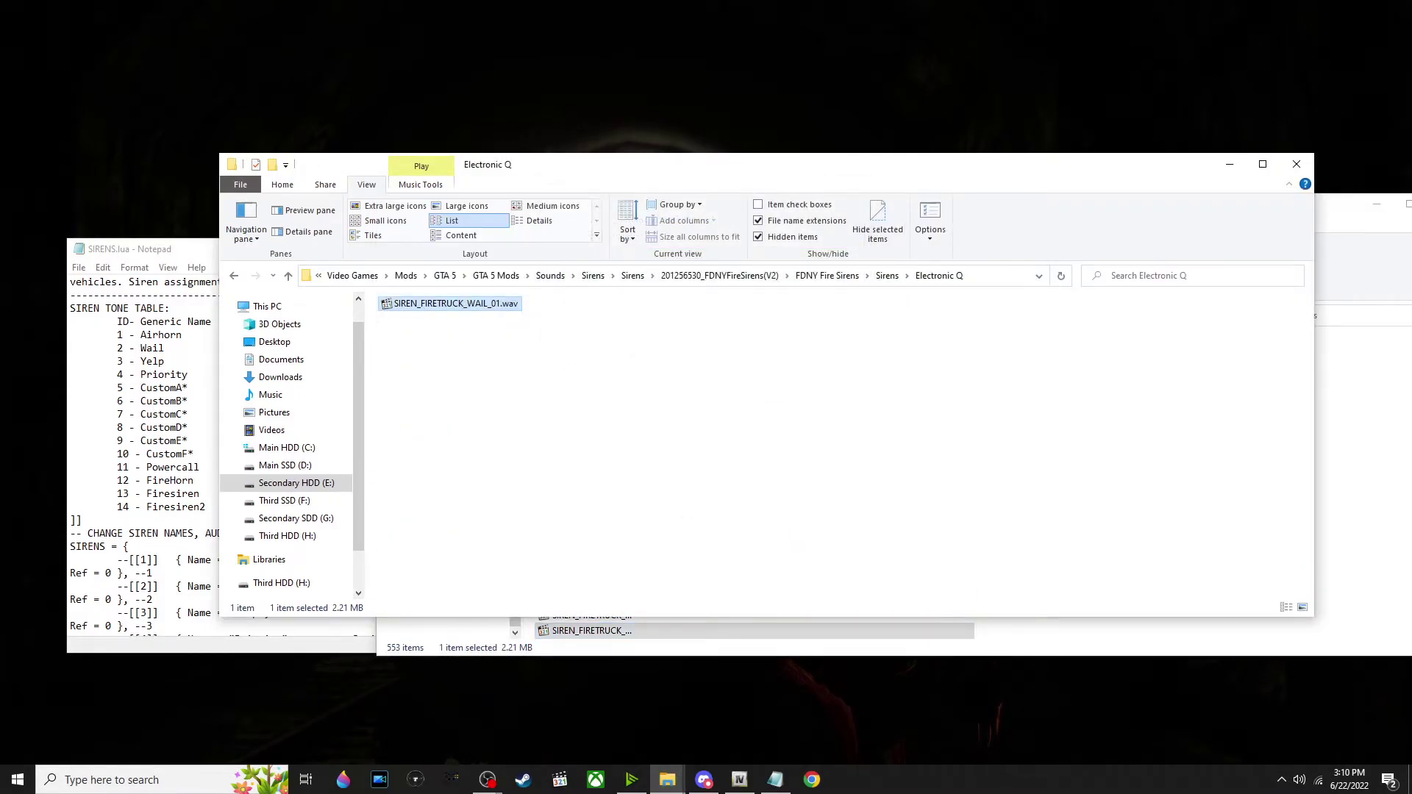
{"action": "left_click", "coordinate": [887, 276]}
{"action": "double_click", "coordinate": [434, 338]}
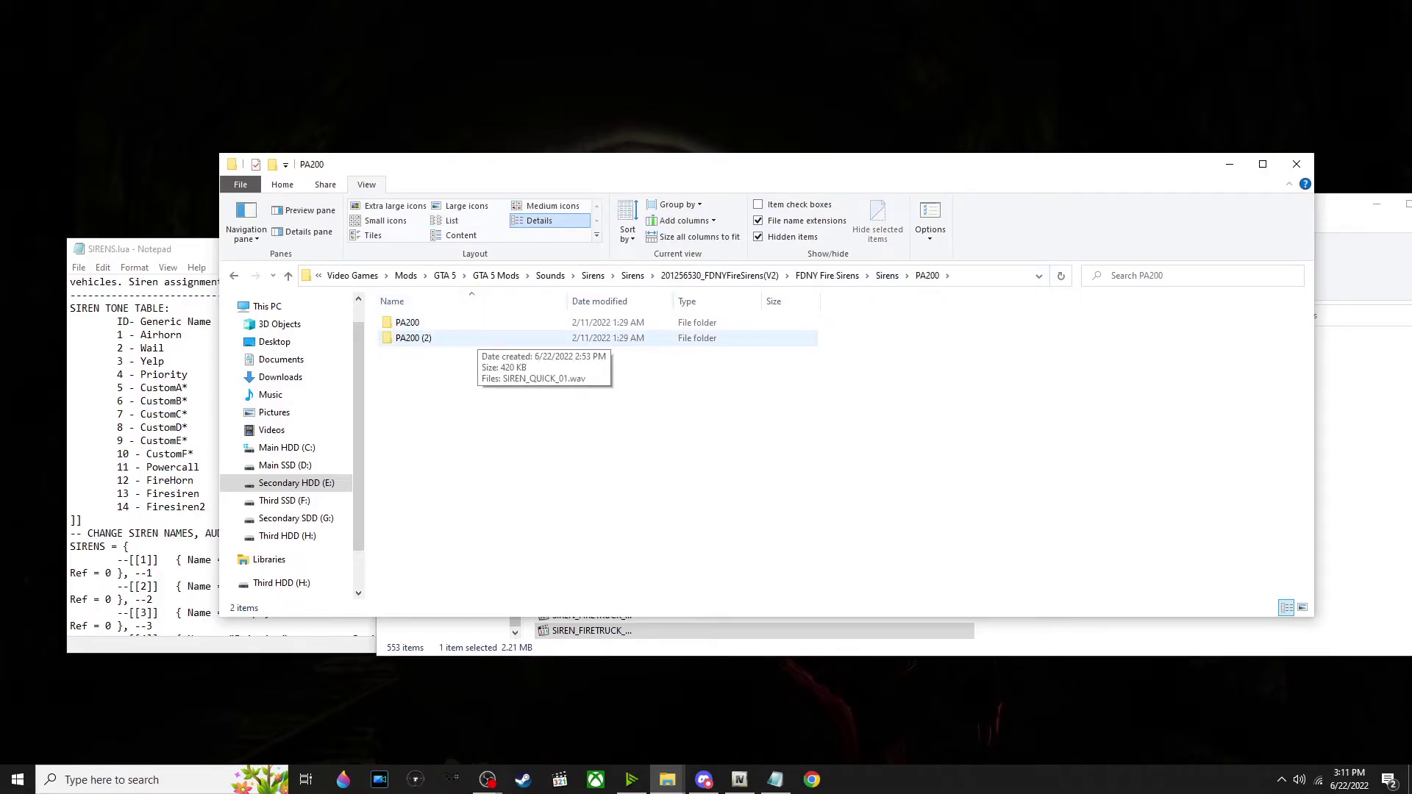
{"action": "key", "text": "Up"}
{"action": "key", "text": "Return"}
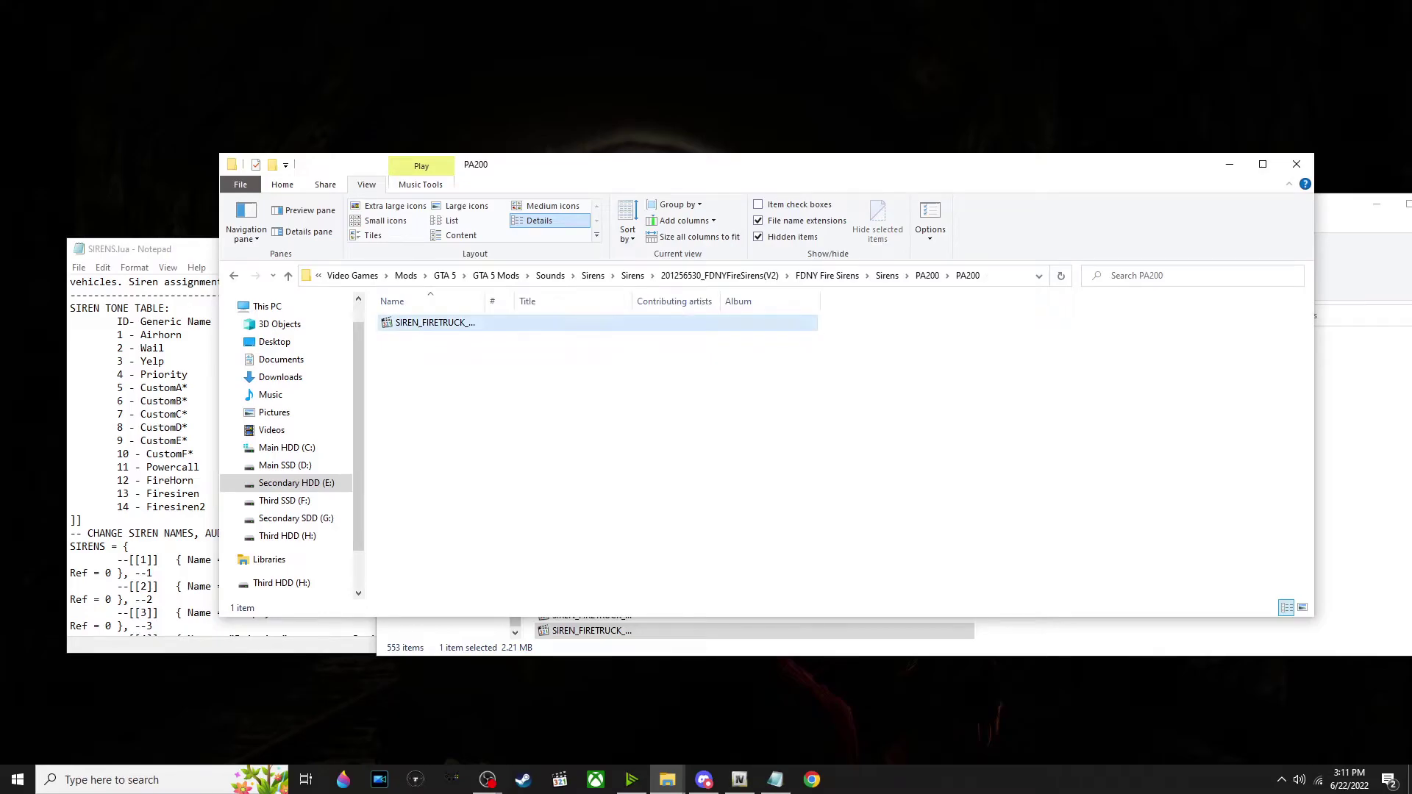
Check the full name of the PA200 WAV file against the Firesiren2 entry SIREN_FIRETRUCK_QUICK_01 in SIRENS.lua, leaving the file name as it is
{"action": "right_click", "coordinate": [505, 324]}
{"action": "left_click", "coordinate": [559, 627]}
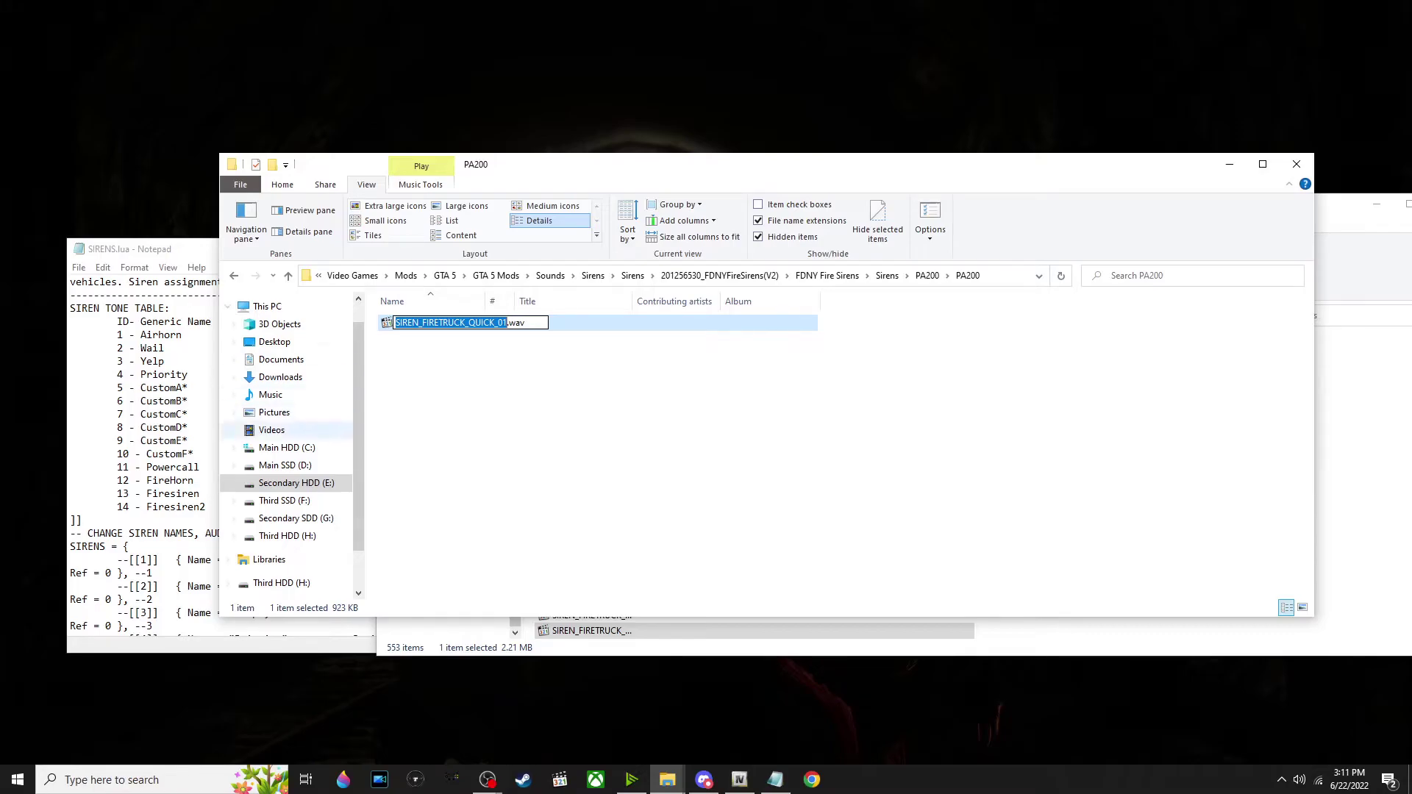
{"action": "left_click", "coordinate": [158, 453]}
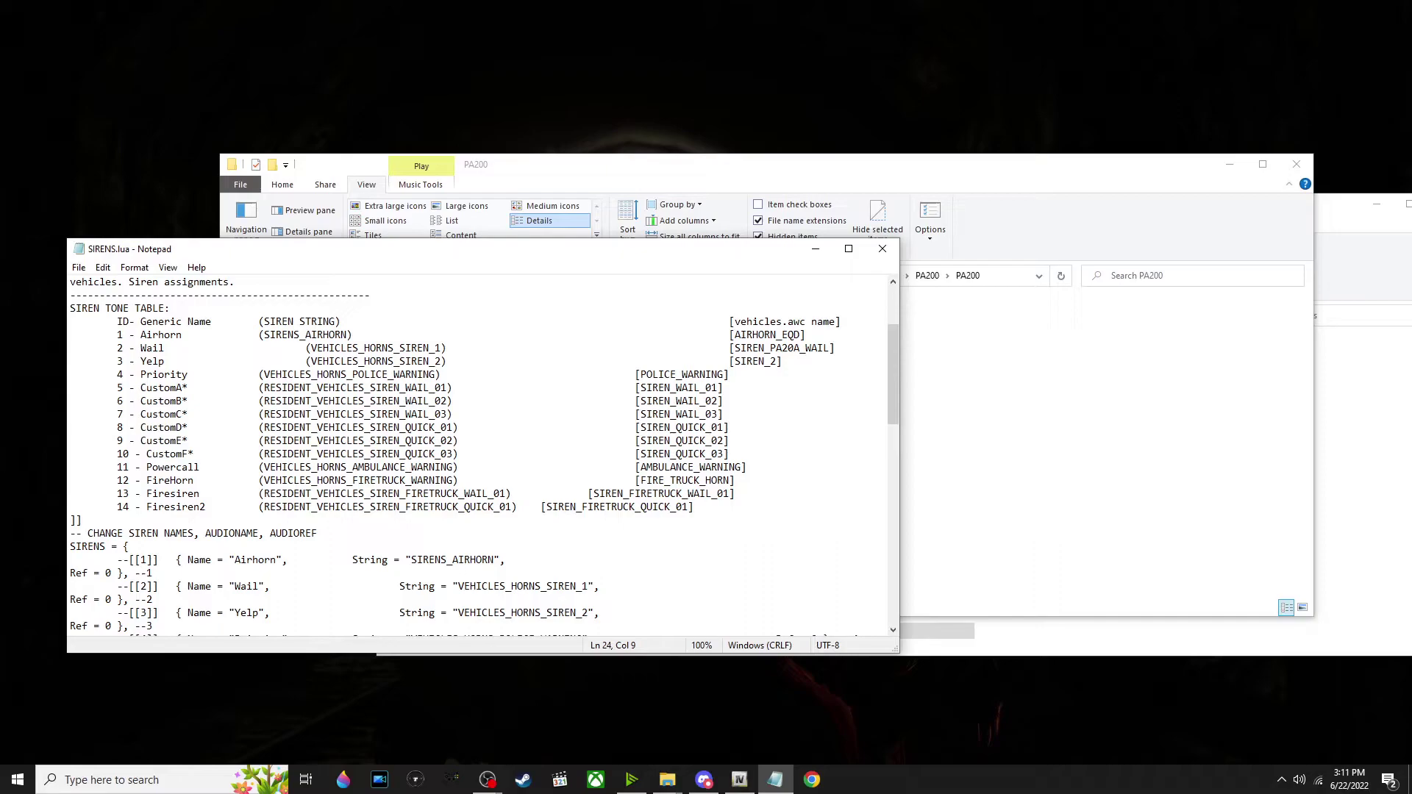
{"action": "left_click_drag", "start_coordinate": [547, 507], "coordinate": [694, 506]}
{"action": "left_click", "coordinate": [956, 441]}
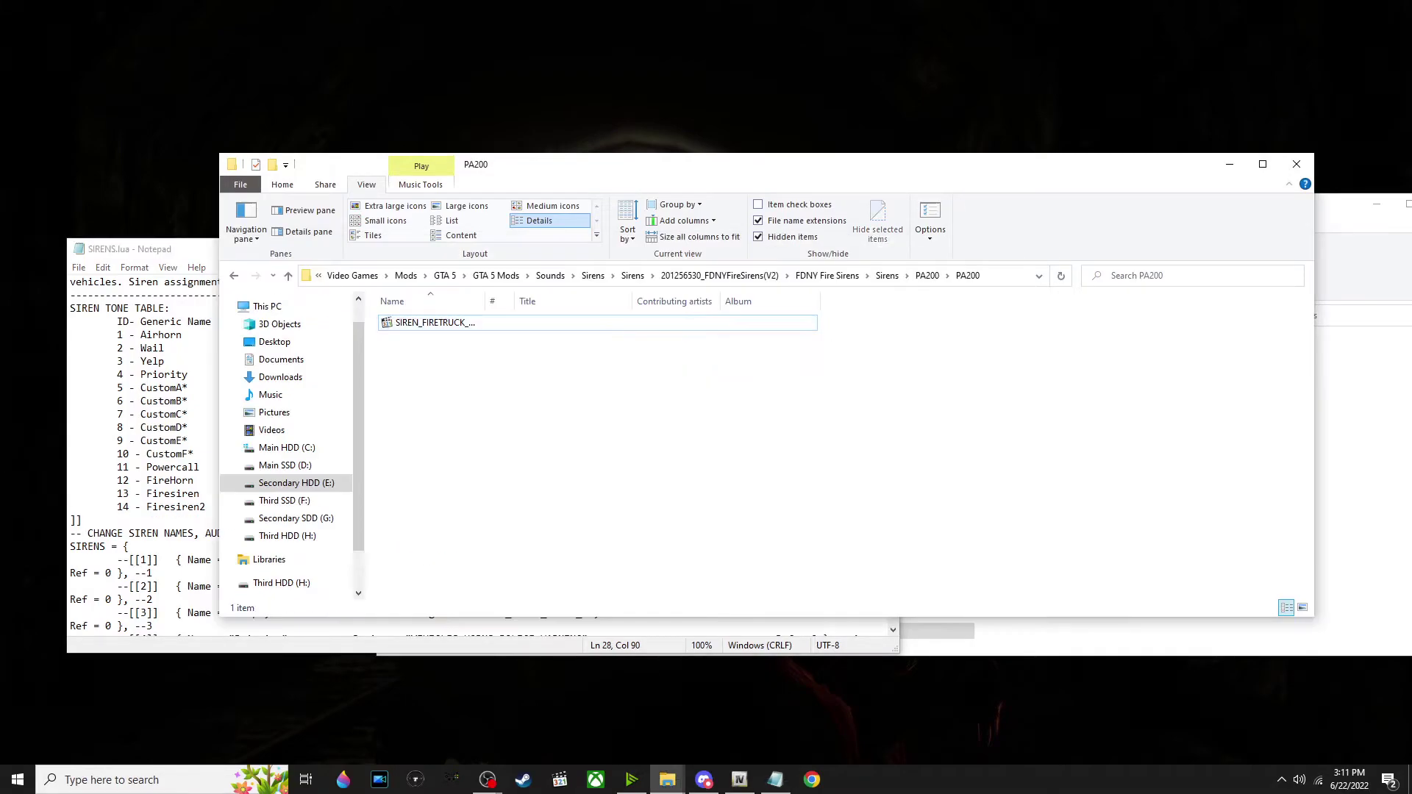
{"action": "right_click", "coordinate": [501, 324]}
{"action": "left_click", "coordinate": [540, 626]}
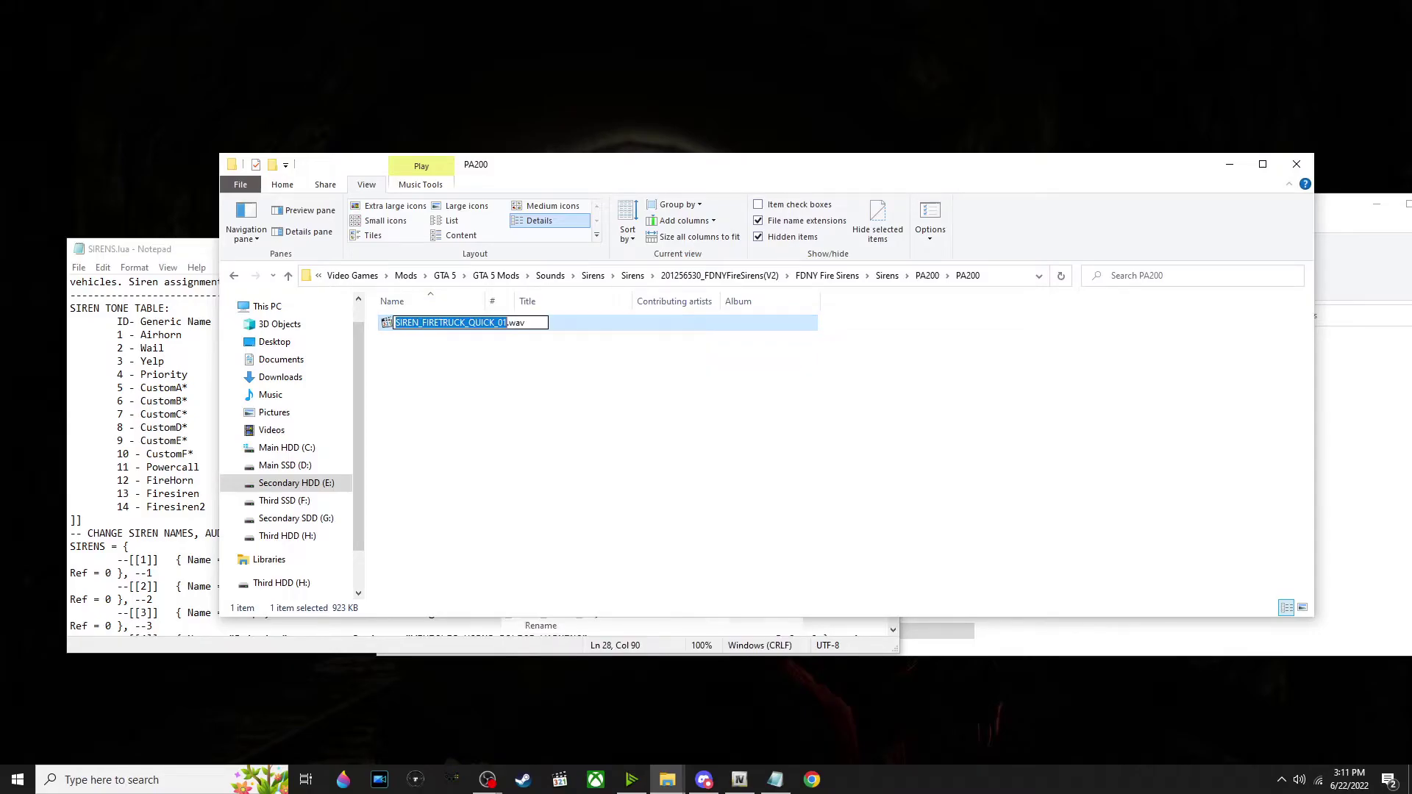
{"action": "left_click", "coordinate": [541, 383]}
Copy SIREN_FIRETRUCK_QUICK_01.wav from PA200 into the temp vehicles folder, replacing the file of the same name
{"action": "right_click", "coordinate": [538, 322]}
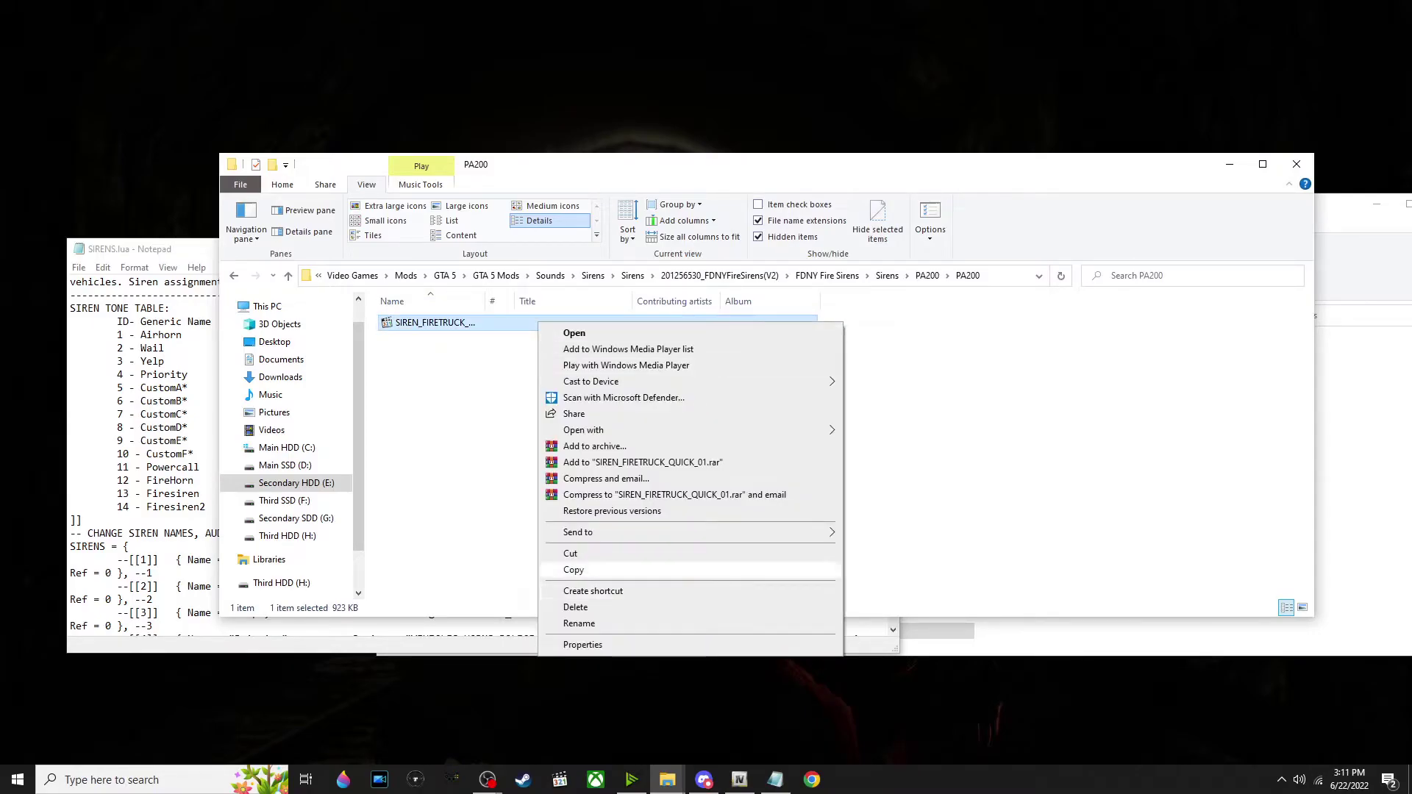
{"action": "left_click", "coordinate": [574, 570]}
{"action": "key", "text": "ctrl+v"}
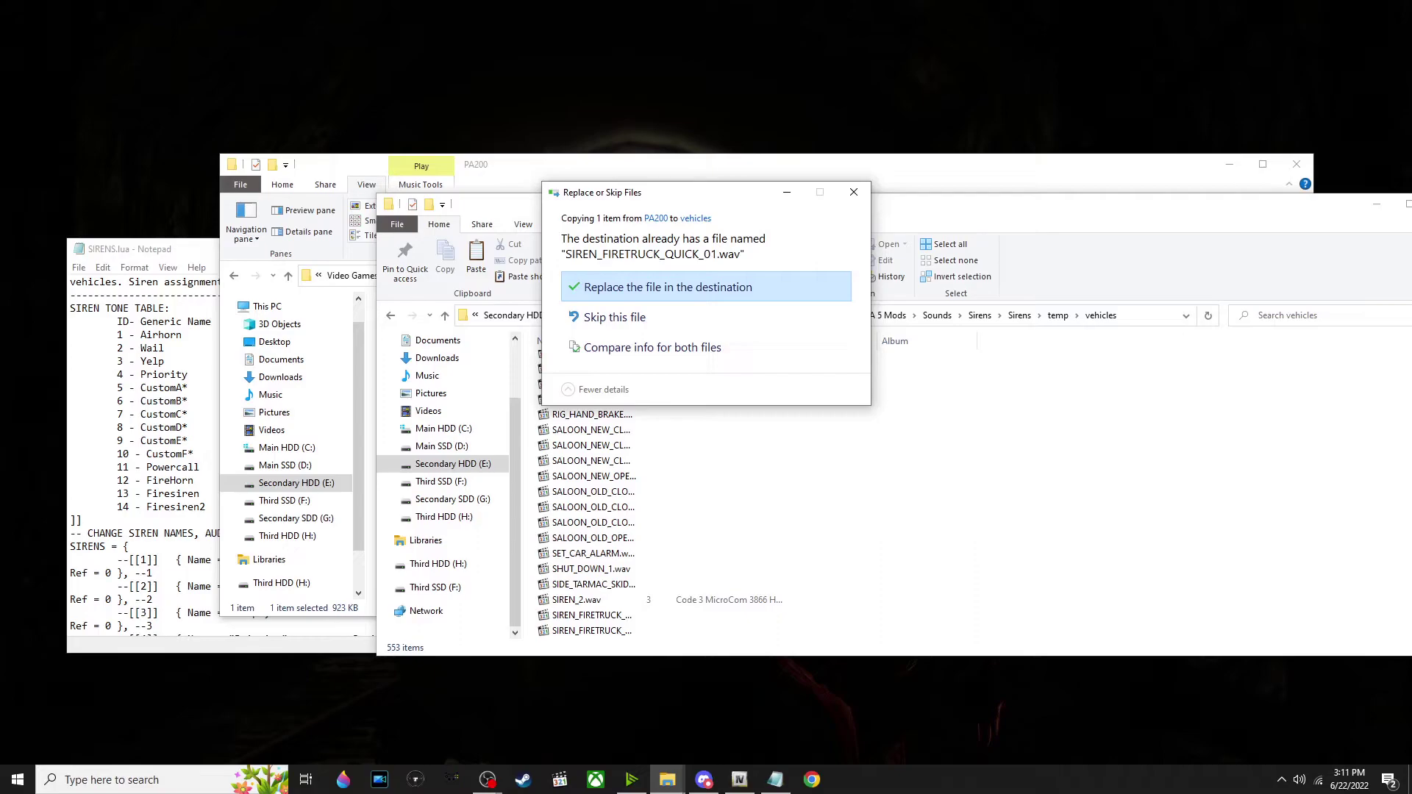
{"action": "left_click", "coordinate": [704, 287]}
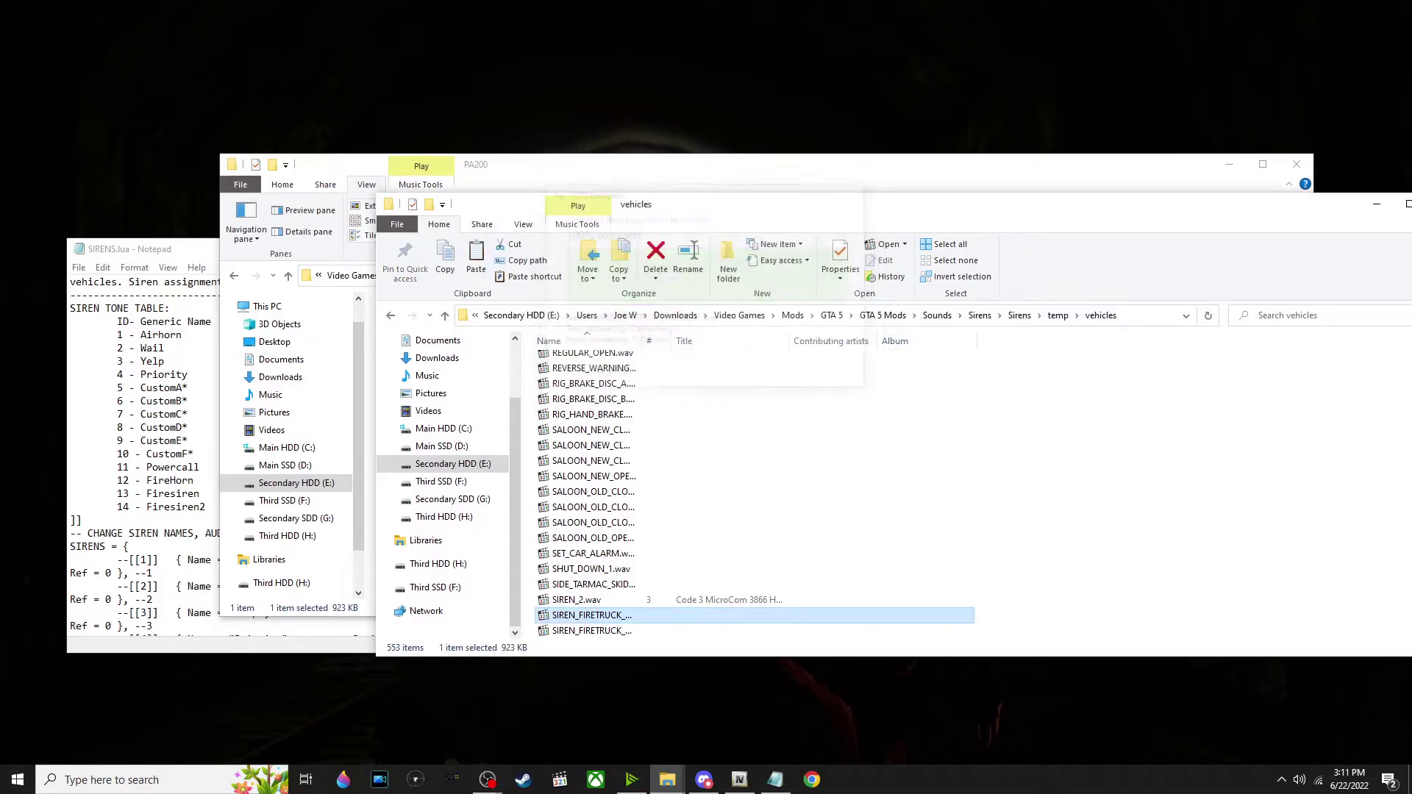
Go back up to FDNY Fire Sirens and open the Air Horn 1 folder inside Horns
{"action": "key", "text": "alt+Tab"}
{"action": "left_click", "coordinate": [887, 275]}
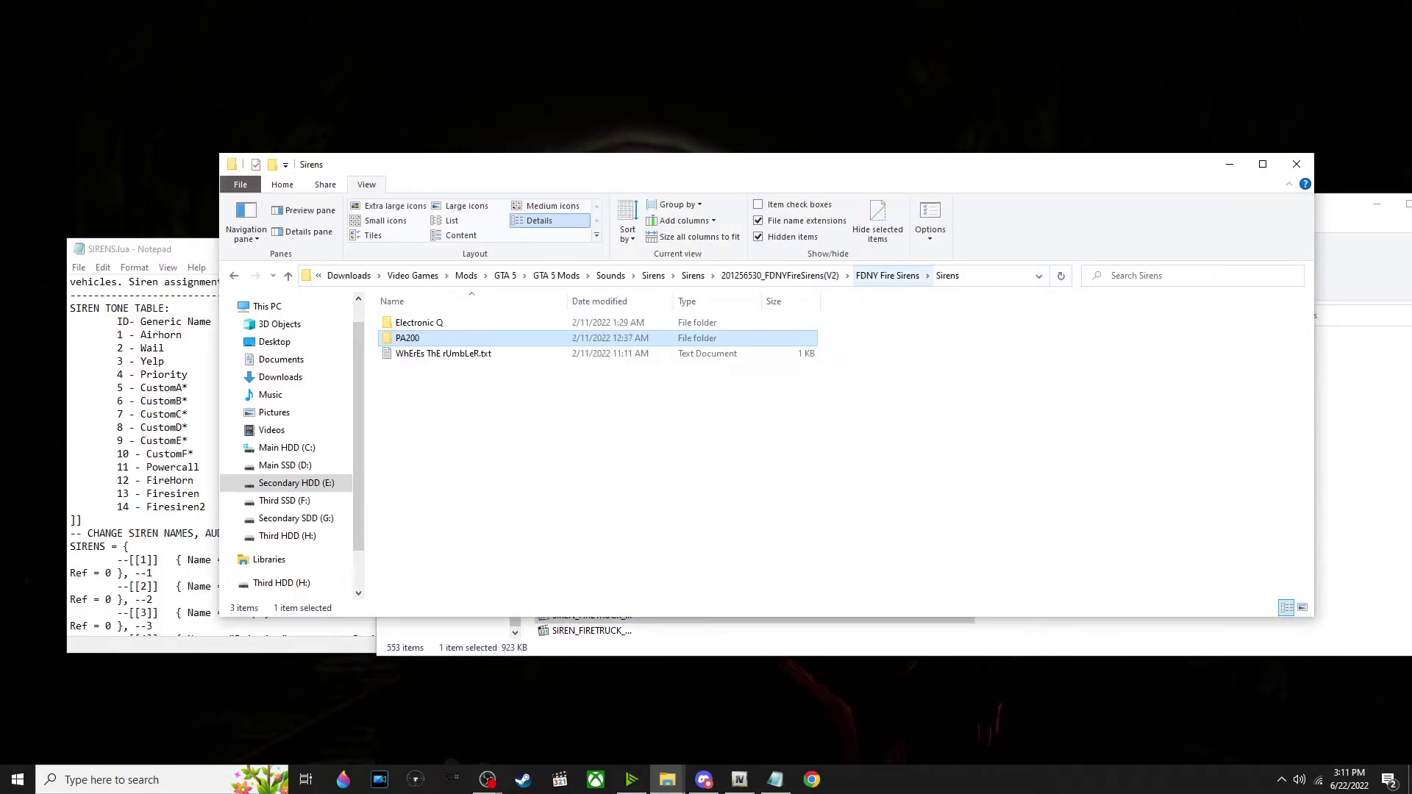
{"action": "left_click", "coordinate": [888, 275]}
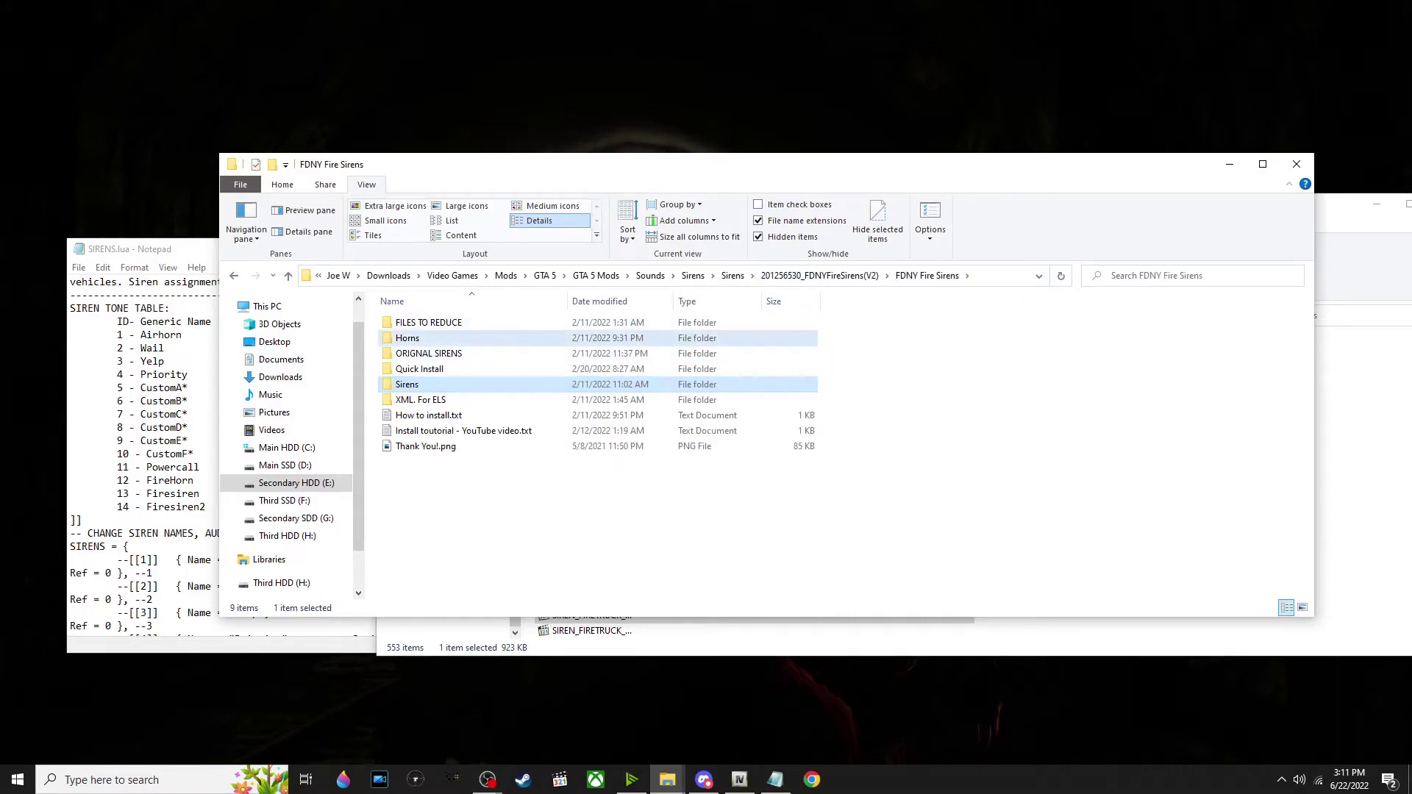
{"action": "double_click", "coordinate": [407, 337]}
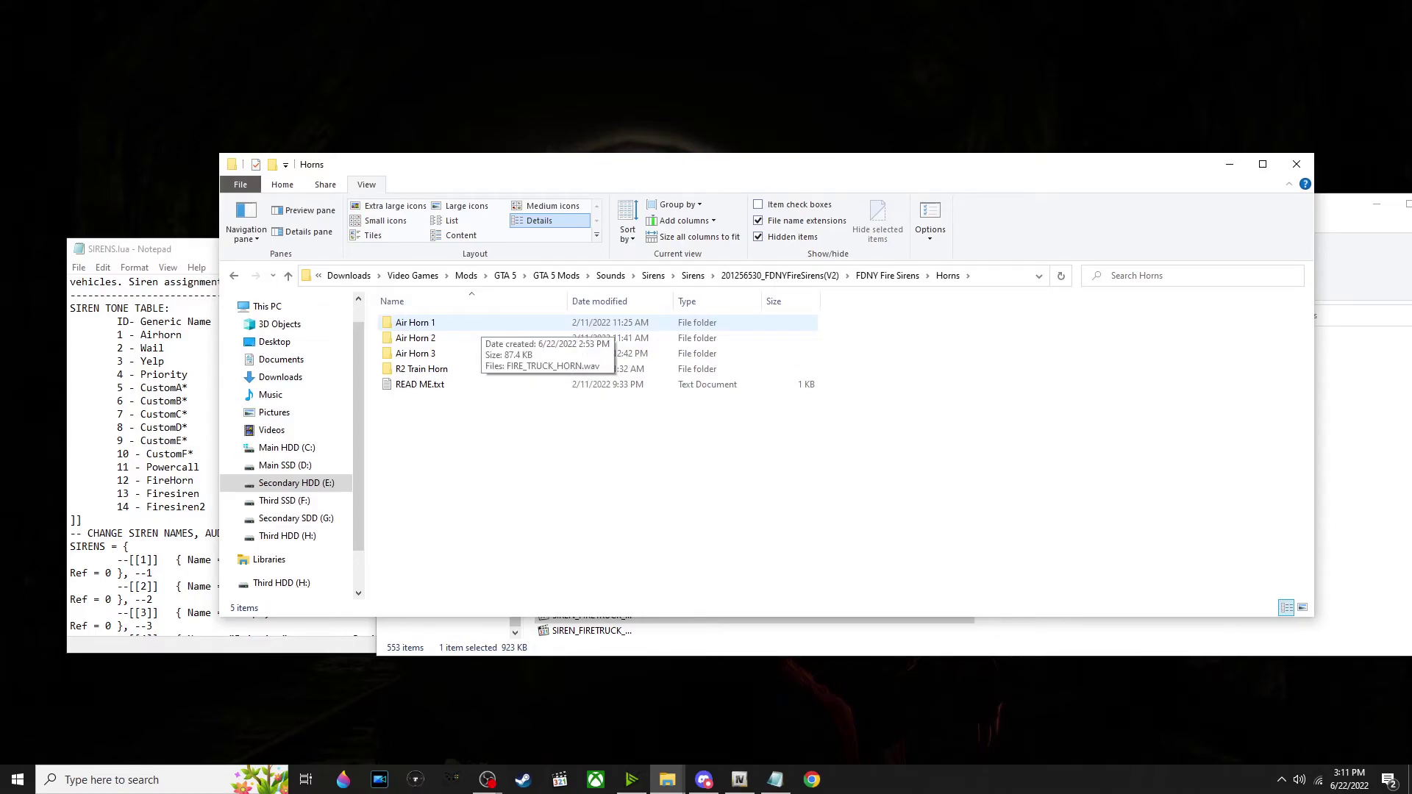
{"action": "double_click", "coordinate": [475, 323]}
Check the name of the Air Horn 1 WAV file against the FireHorn entry FIRE_TRUCK_HORN in SIRENS.lua
{"action": "right_click", "coordinate": [481, 325]}
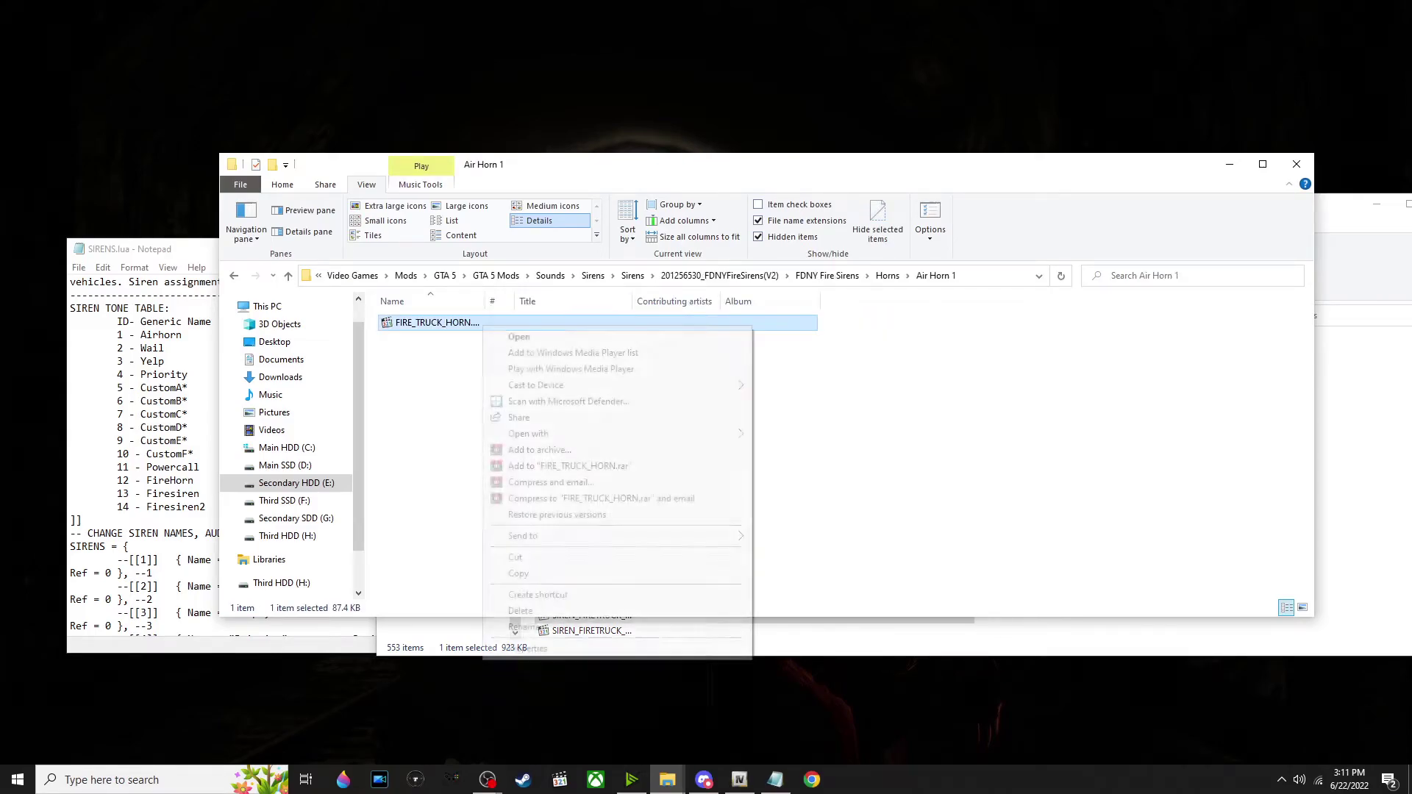
{"action": "left_click", "coordinate": [515, 628]}
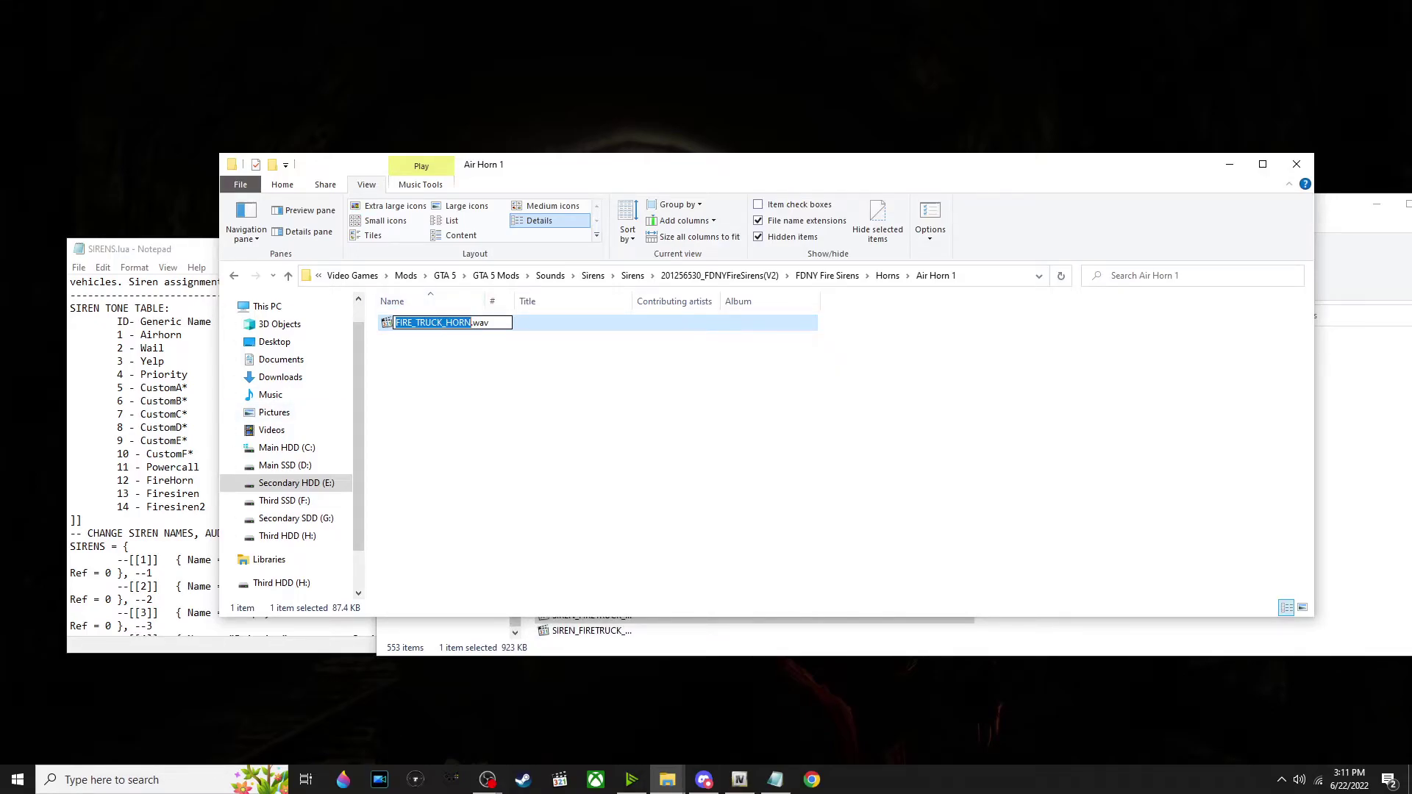
{"action": "key", "text": "alt+Tab"}
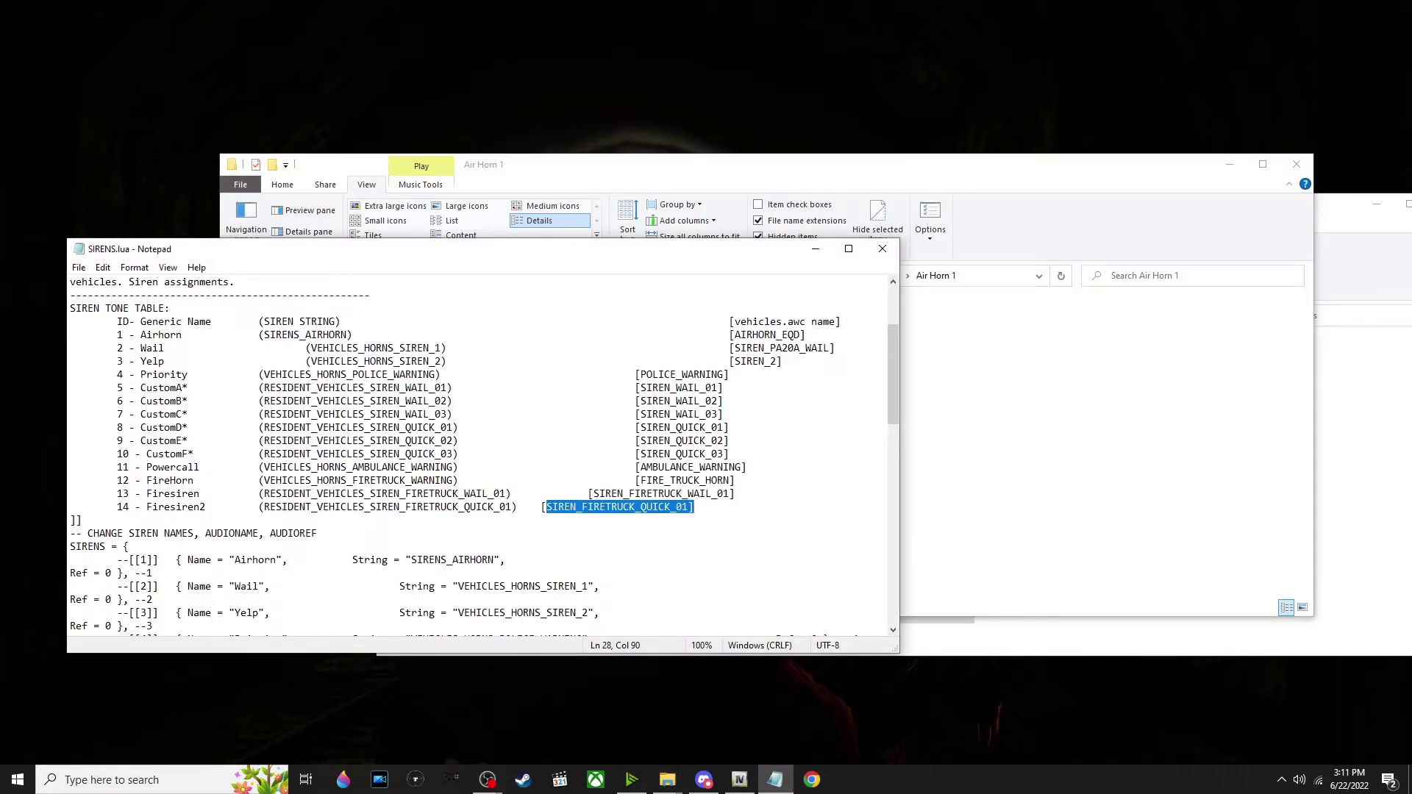
{"action": "left_click_drag", "start_coordinate": [641, 481], "coordinate": [729, 481]}
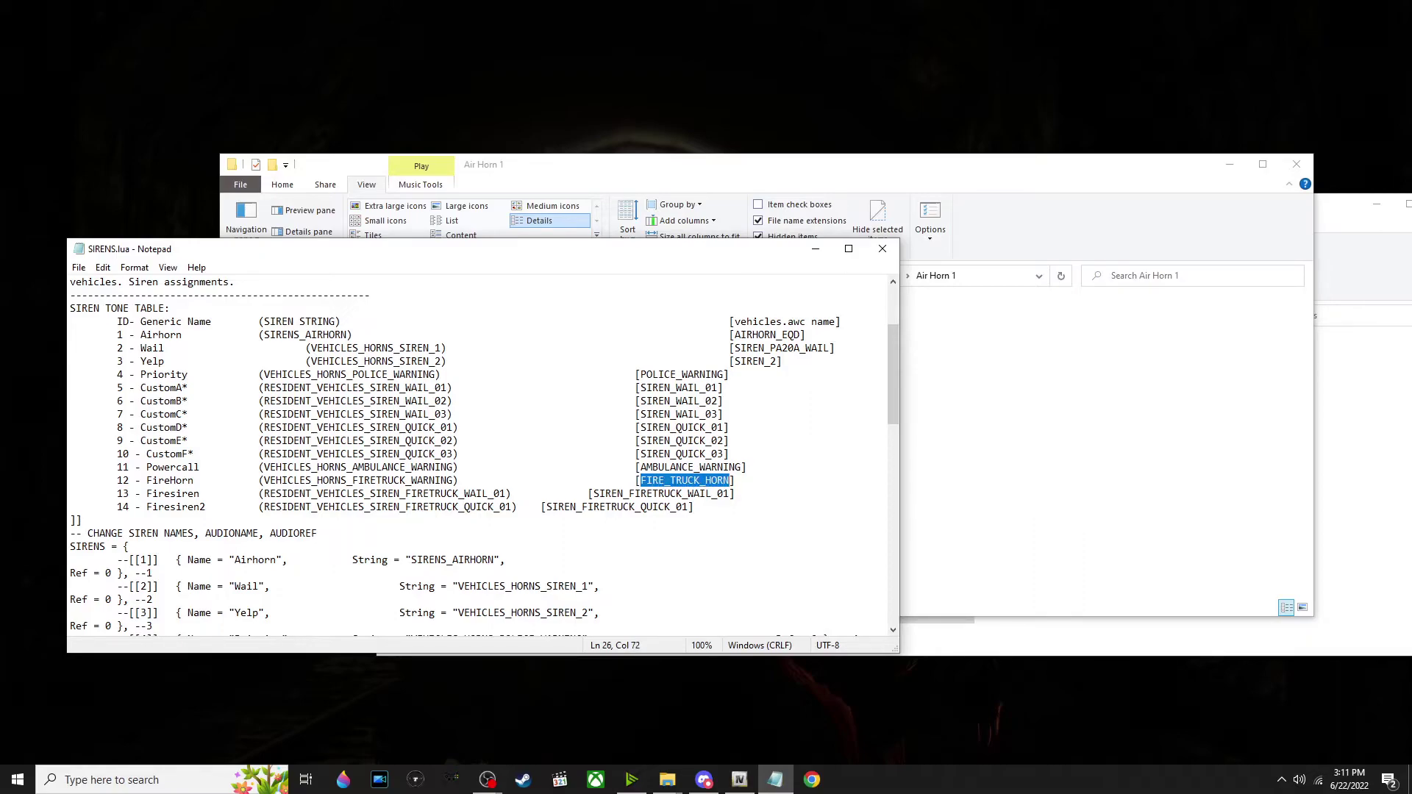
{"action": "key", "text": "alt+Tab"}
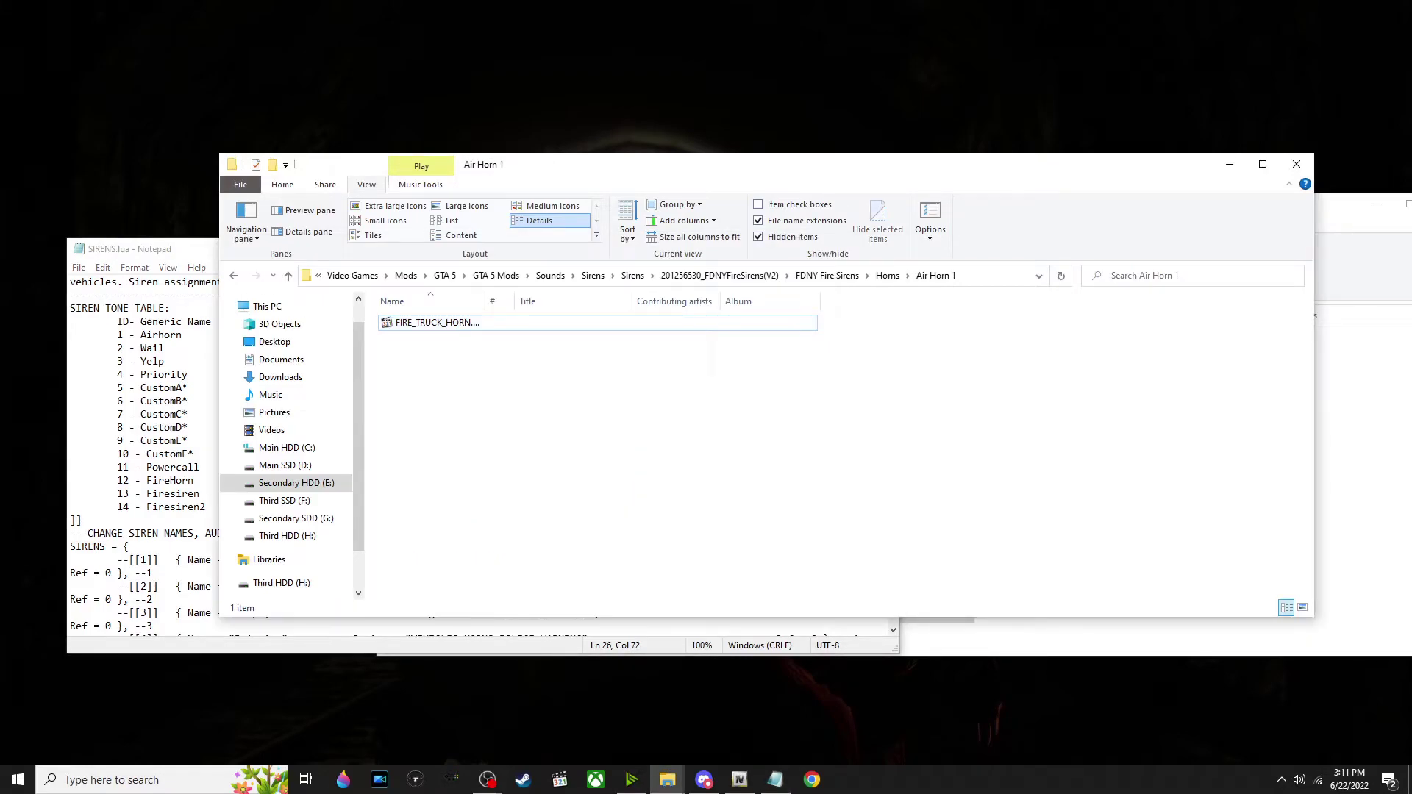
Copy FIRE_TRUCK_HORN.wav from Air Horn 1 into the temp vehicles folder, replacing the file of the same name
{"action": "right_click", "coordinate": [517, 323]}
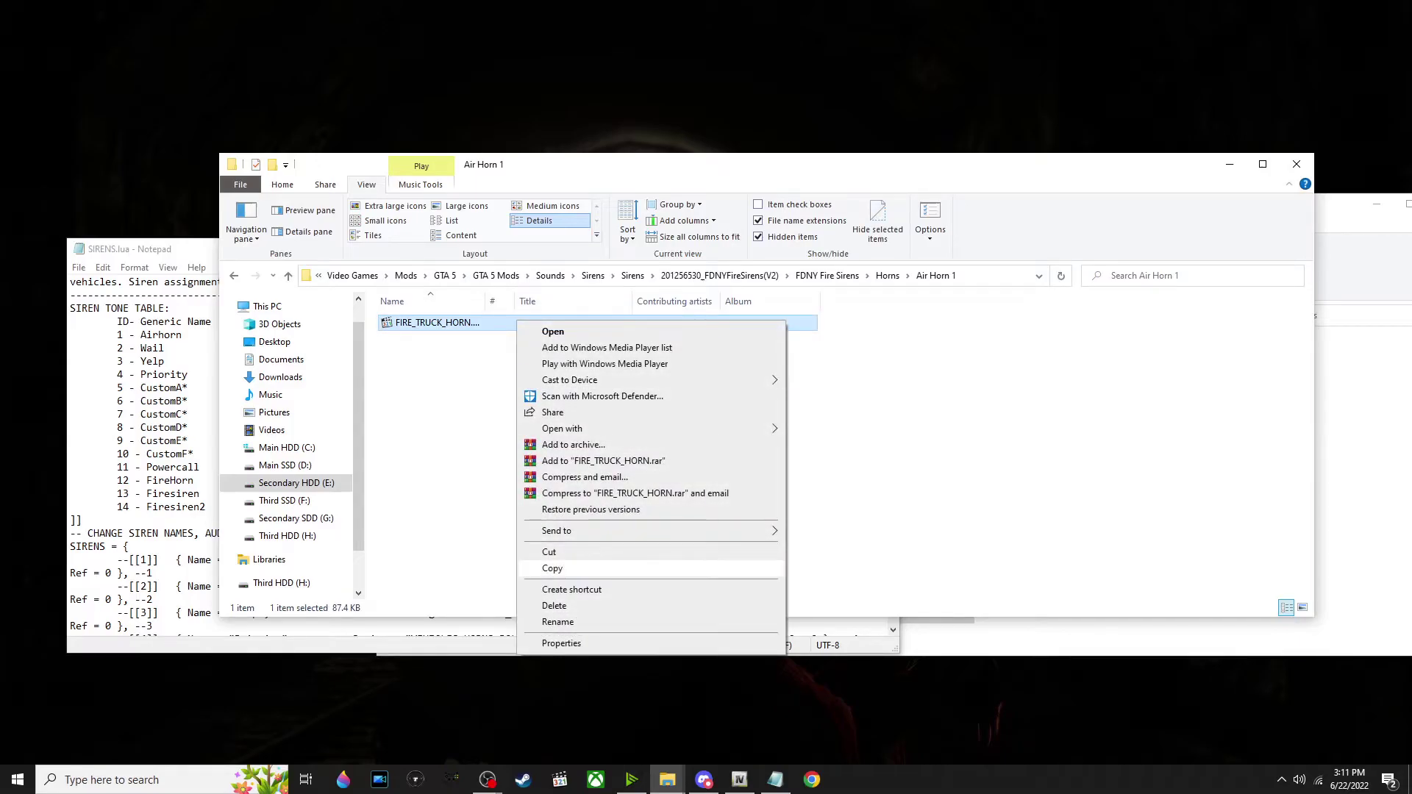
{"action": "left_click", "coordinate": [552, 569]}
{"action": "key", "text": "alt+Tab"}
{"action": "key", "text": "ctrl+v"}
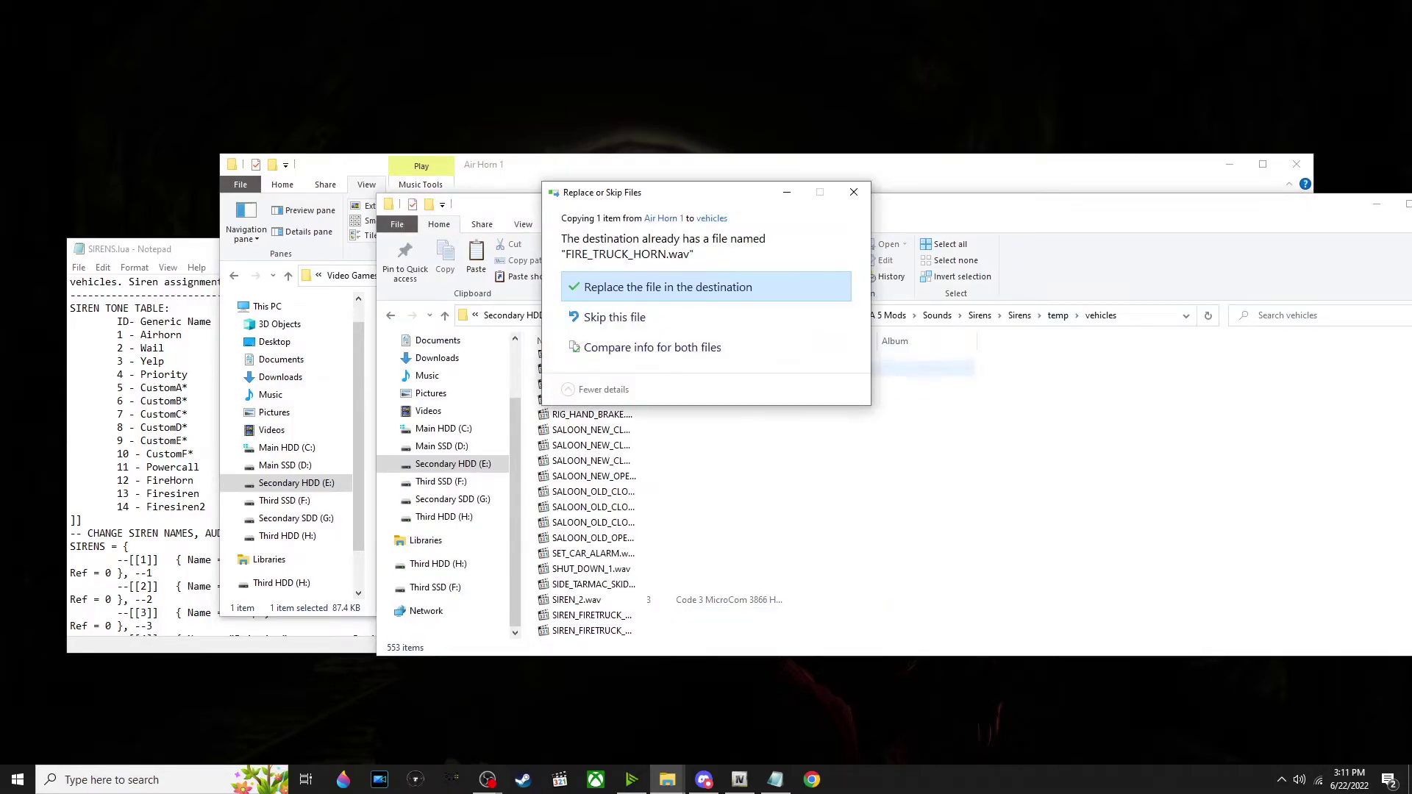
{"action": "left_click", "coordinate": [662, 287]}
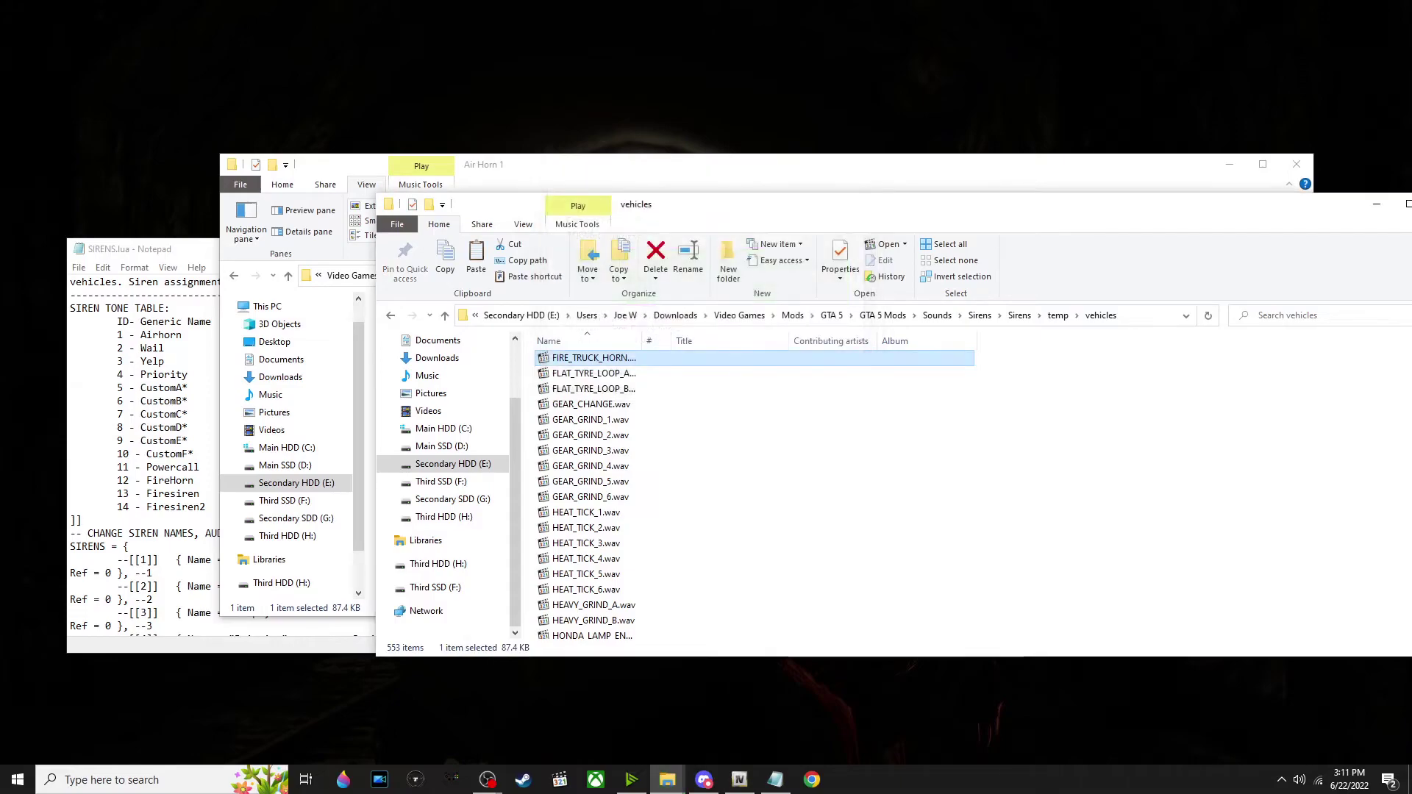
Return from Air Horn 1 through Horns to the FDNY Fire Sirens folder
{"action": "key", "text": "alt+Tab"}
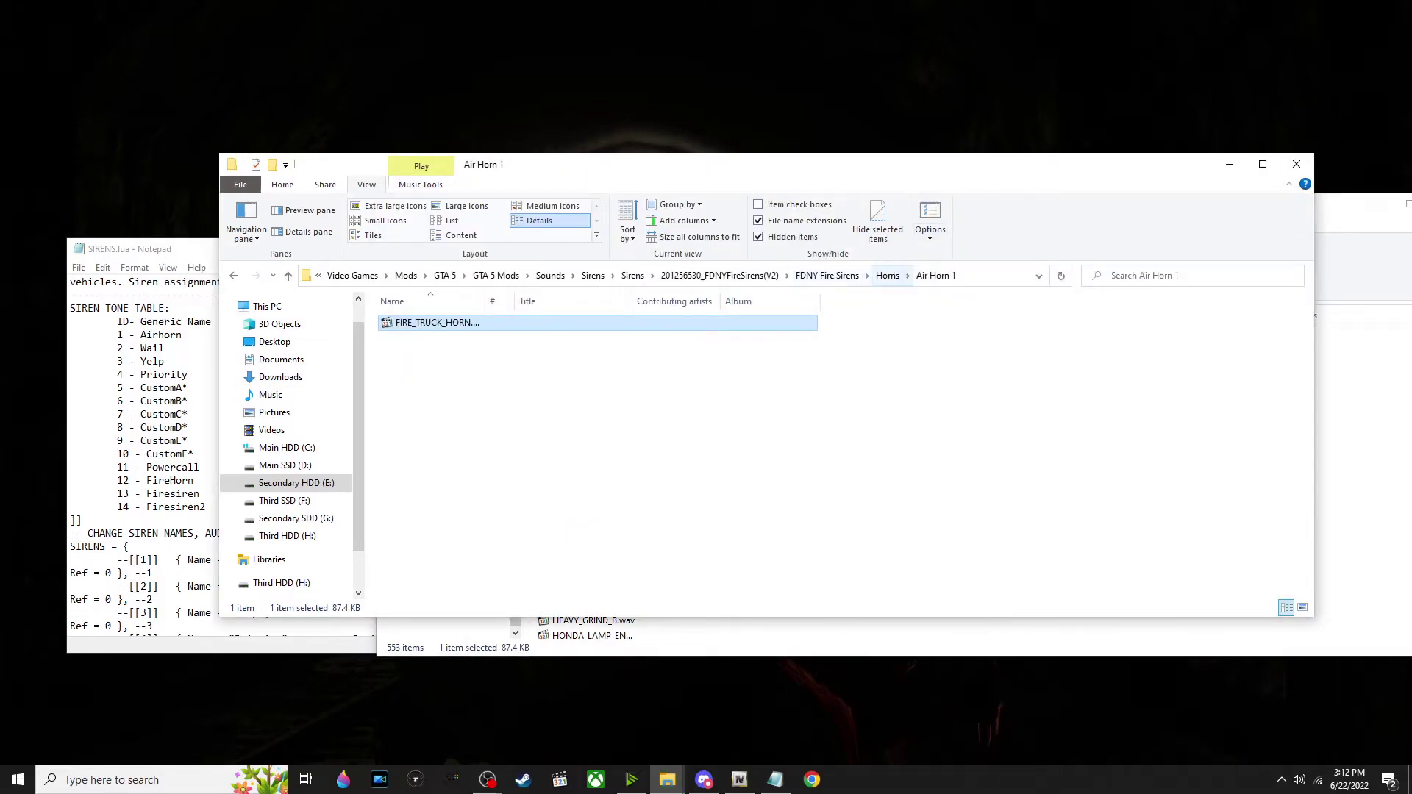
{"action": "left_click", "coordinate": [887, 275]}
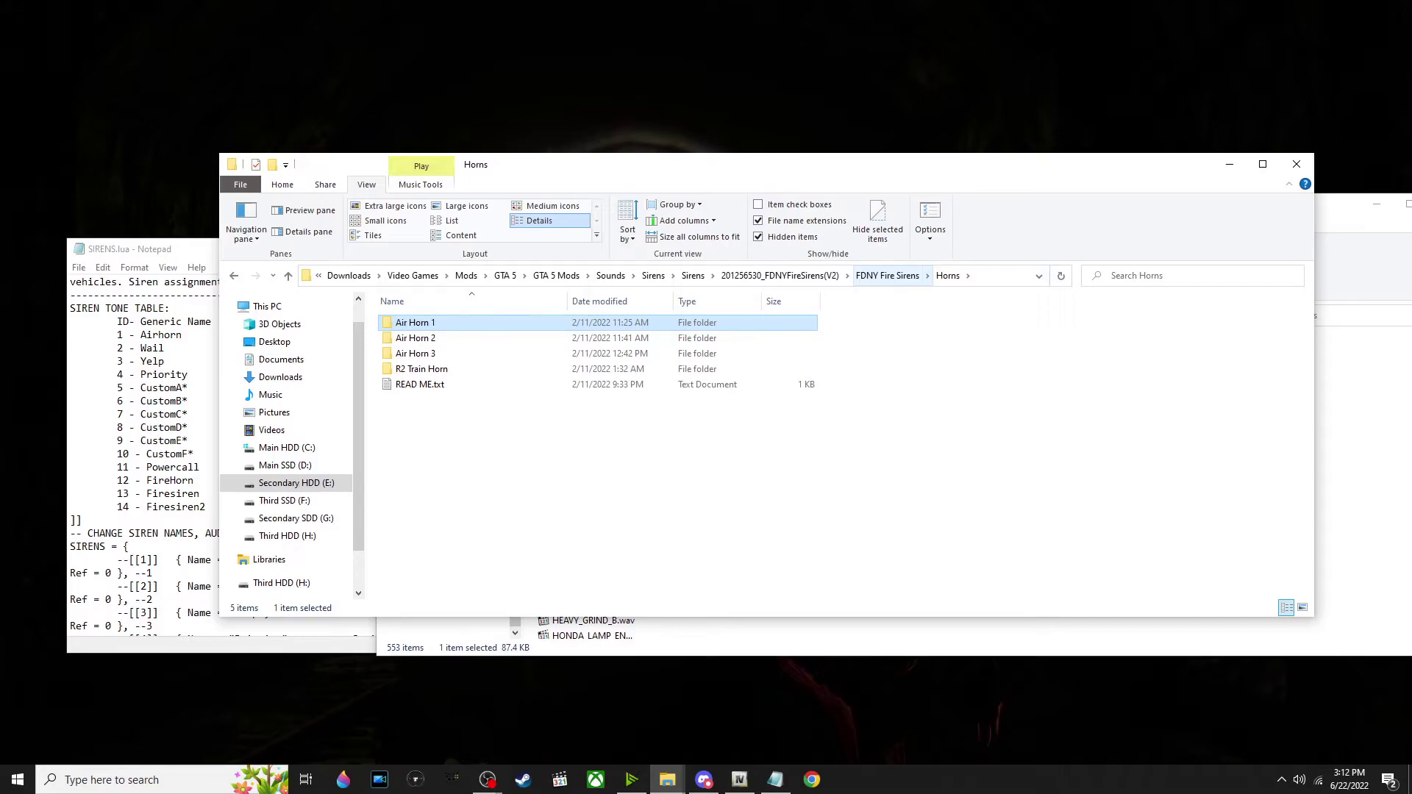
{"action": "key", "text": "alt+Up"}
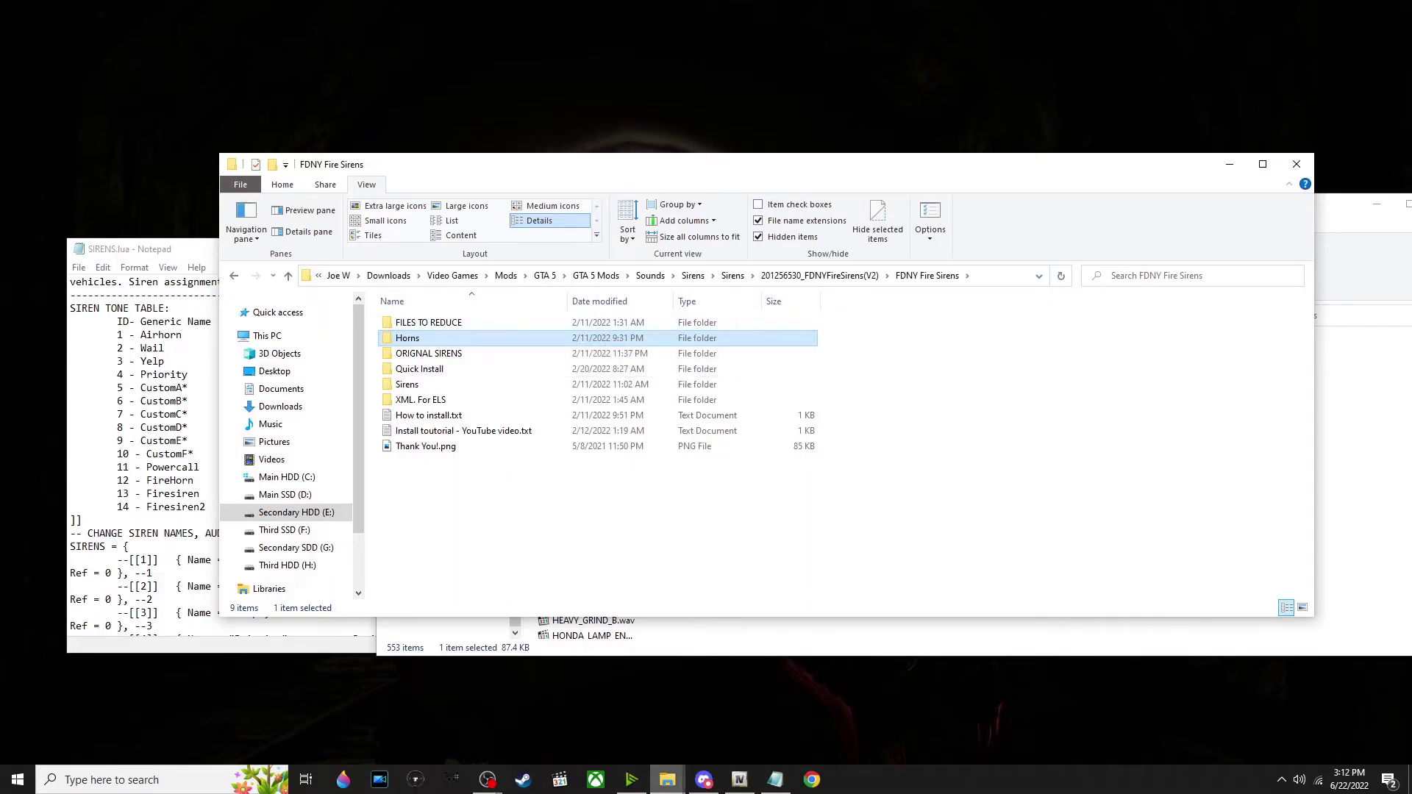
Go from RAW tones to the main Sirens folder, open Vehicles Dead Air, and arrange its window beside FDNY Fire Sirens
{"action": "mouse_move", "coordinate": [668, 780]}
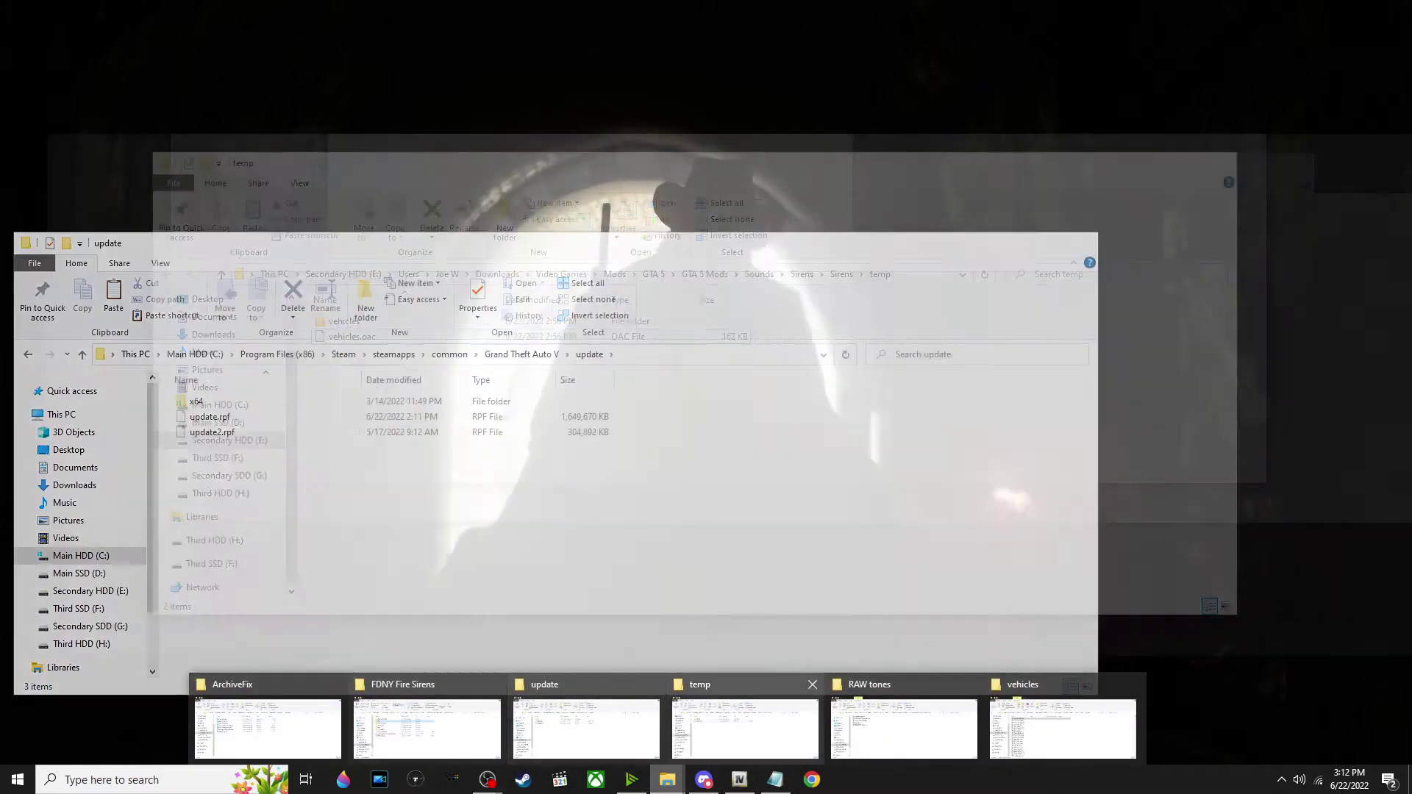
{"action": "left_click", "coordinate": [904, 729]}
{"action": "left_click", "coordinate": [672, 341]}
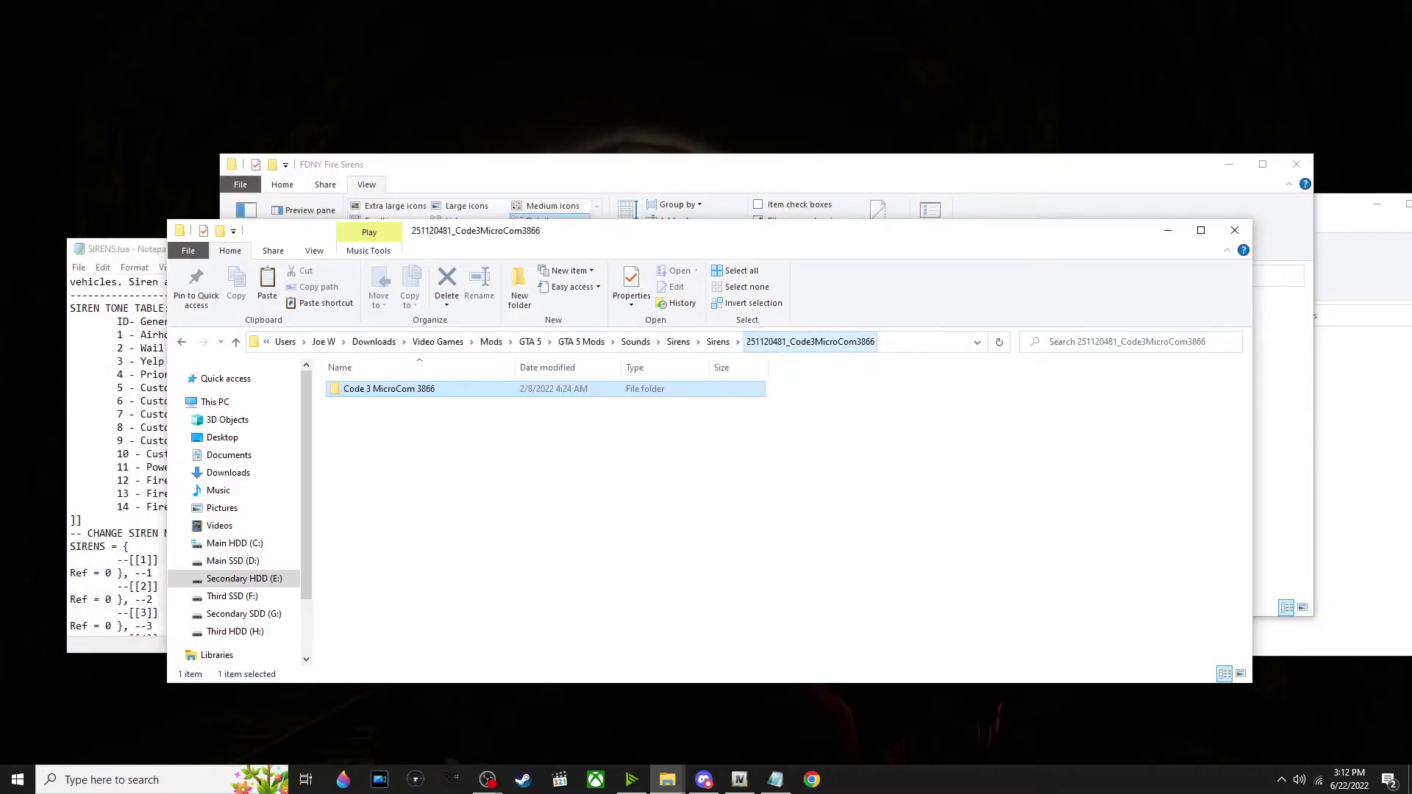
{"action": "left_click", "coordinate": [718, 341]}
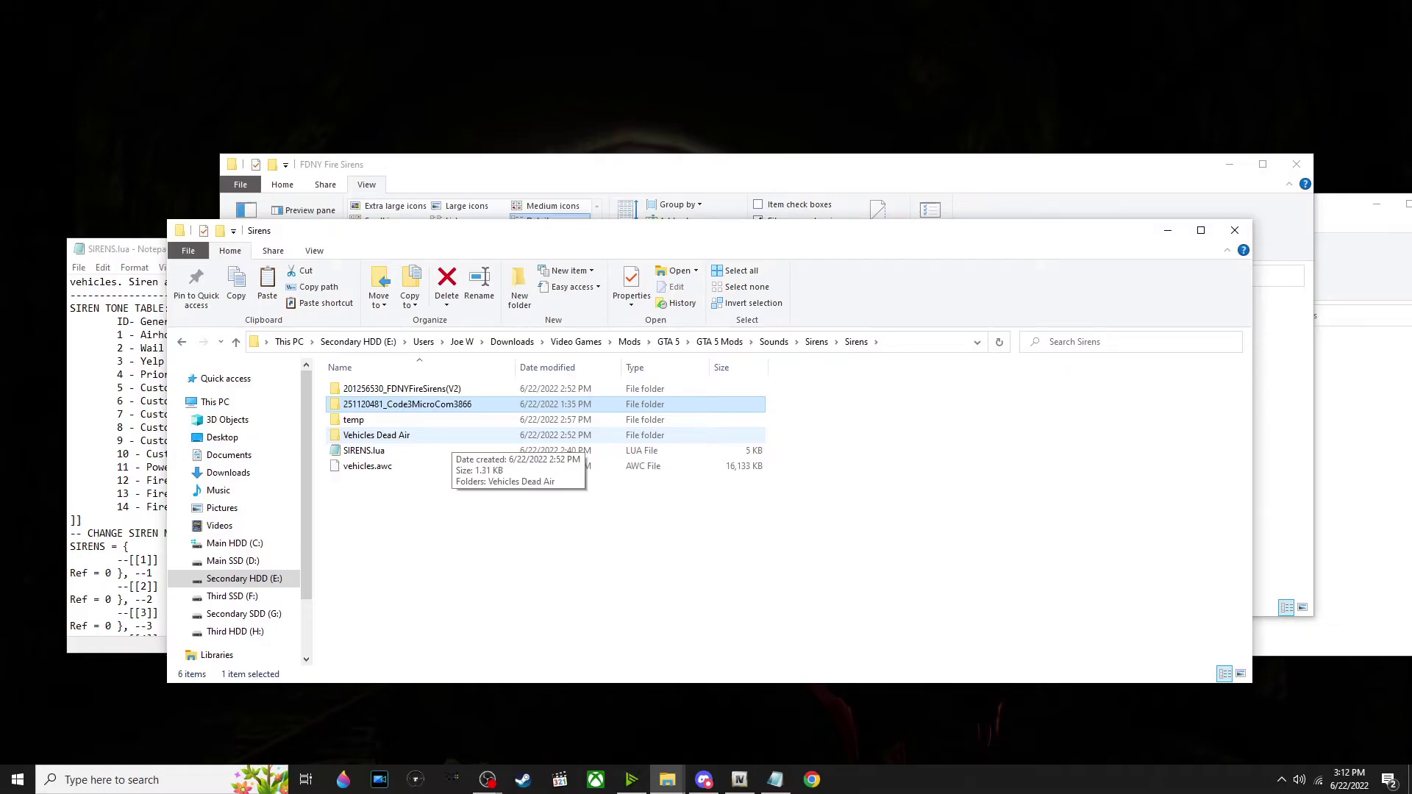
{"action": "double_click", "coordinate": [441, 435]}
{"action": "left_click_drag", "start_coordinate": [425, 227], "coordinate": [770, 258]}
{"action": "left_click_drag", "start_coordinate": [504, 169], "coordinate": [335, 181]}
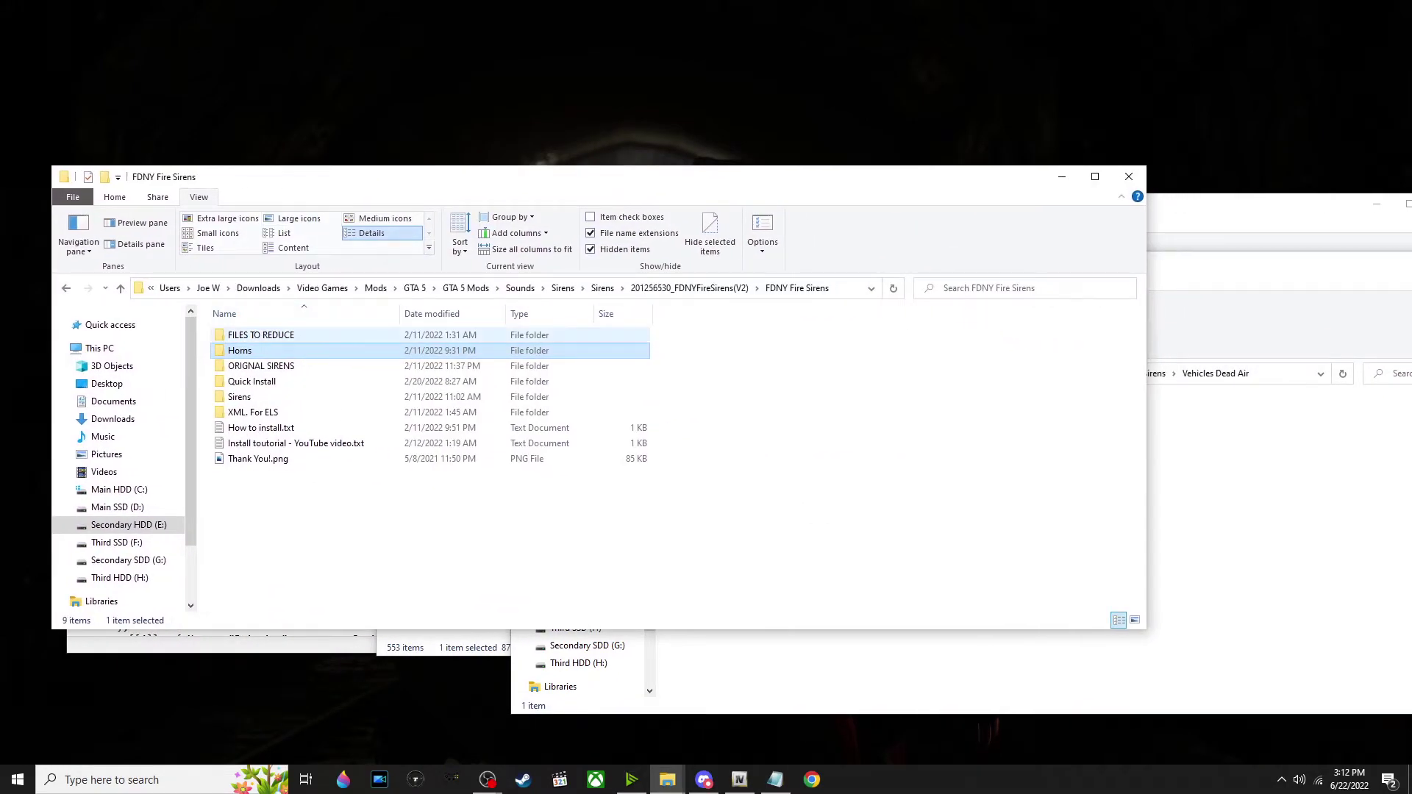
Open FILES TO REDUCE in the FDNY Fire Sirens window and the Vehicle dead air files folder in the other window
{"action": "double_click", "coordinate": [260, 335]}
{"action": "left_click", "coordinate": [1214, 471]}
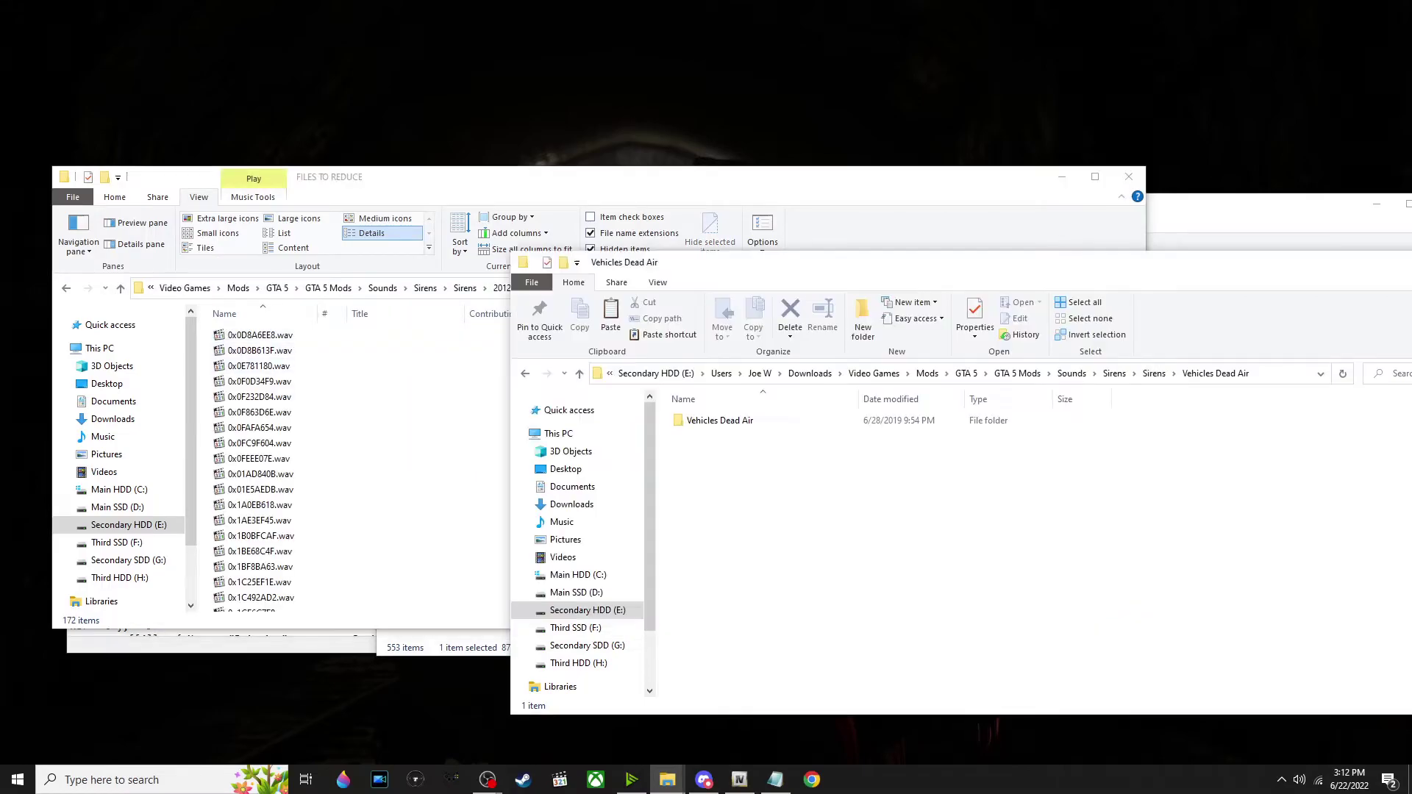
{"action": "double_click", "coordinate": [719, 420]}
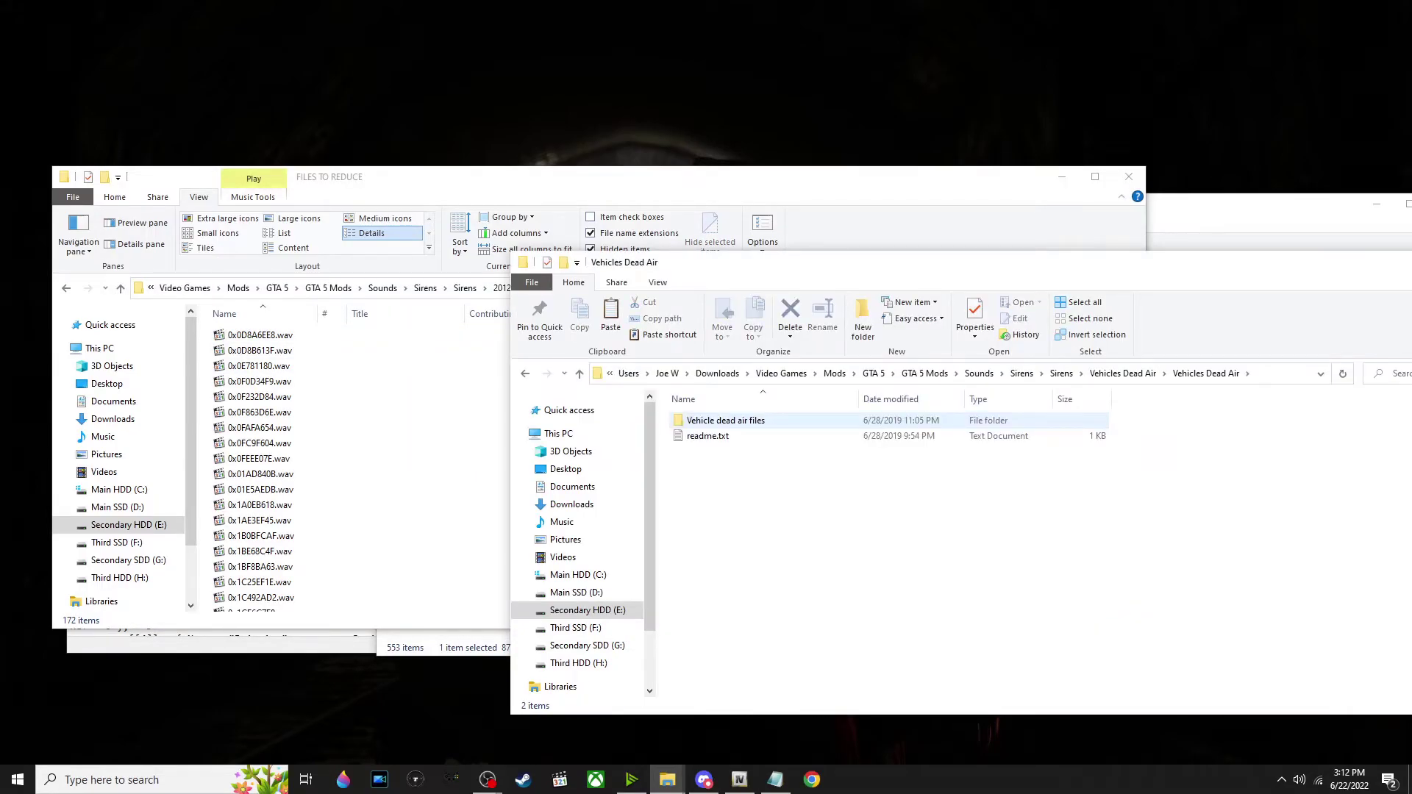
{"action": "double_click", "coordinate": [725, 420]}
Copy all the WAV files from Vehicle dead air files into FILES TO REDUCE, replacing files of the same name
{"action": "left_click_drag", "start_coordinate": [771, 684], "coordinate": [743, 410]}
{"action": "right_click", "coordinate": [924, 454]}
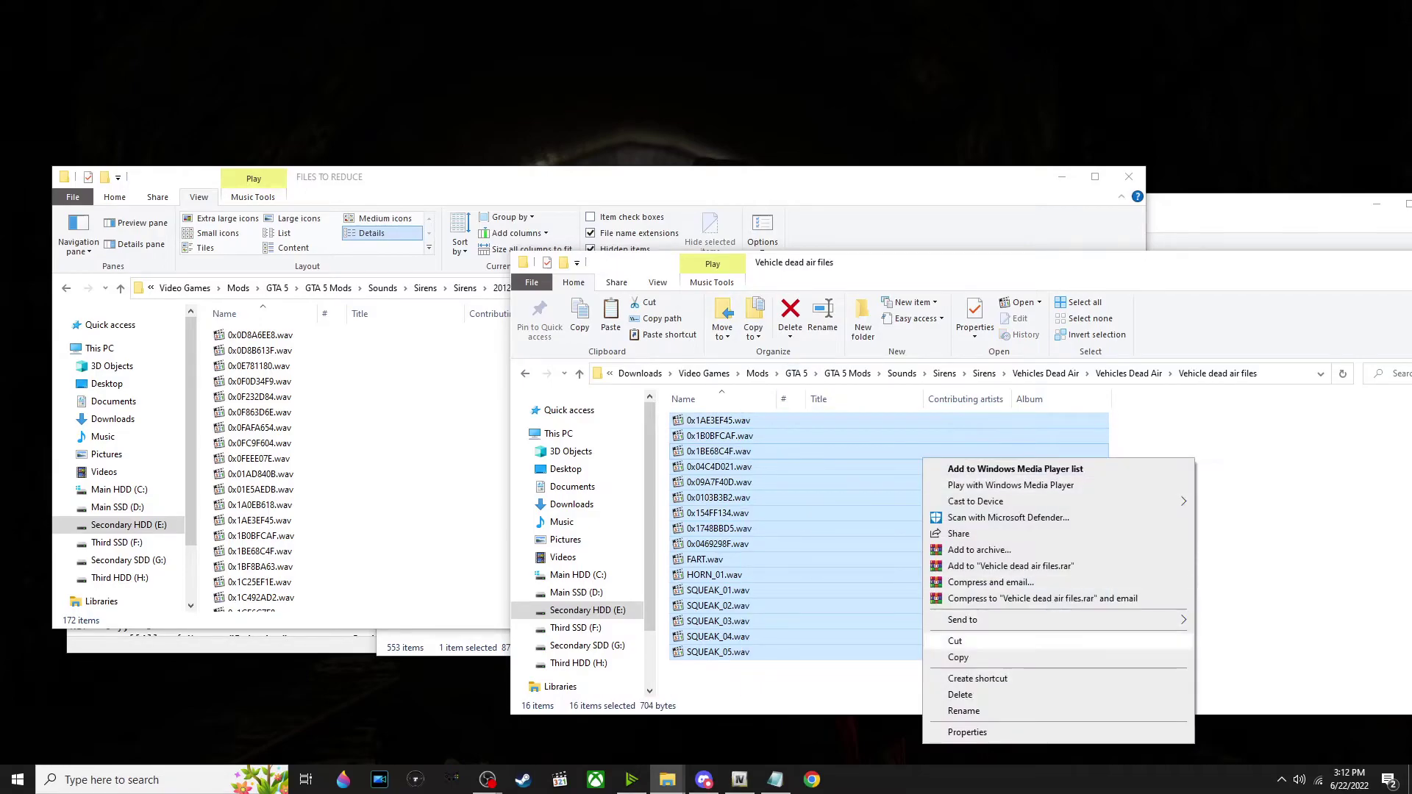
{"action": "left_click", "coordinate": [959, 657]}
{"action": "left_click", "coordinate": [554, 184]}
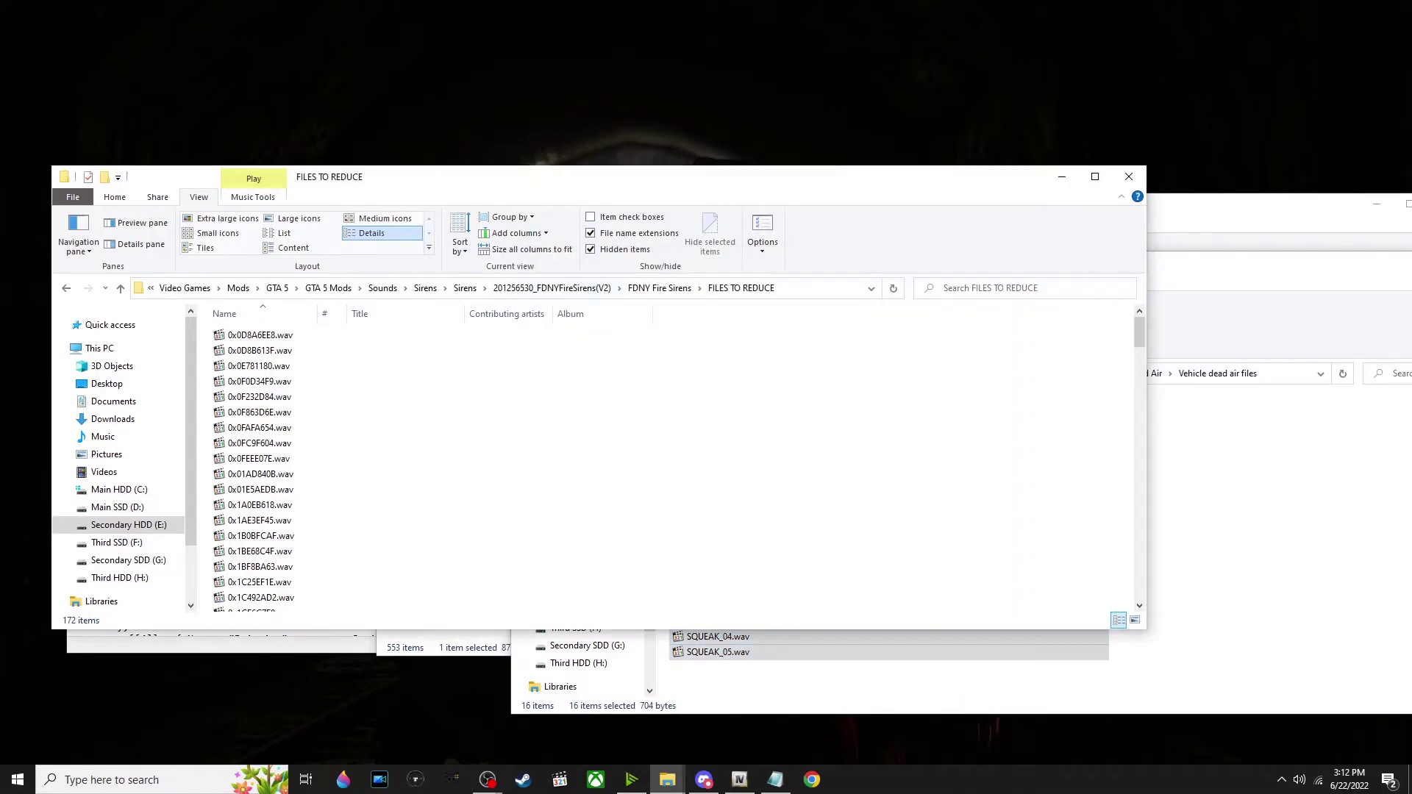
{"action": "right_click", "coordinate": [817, 411]}
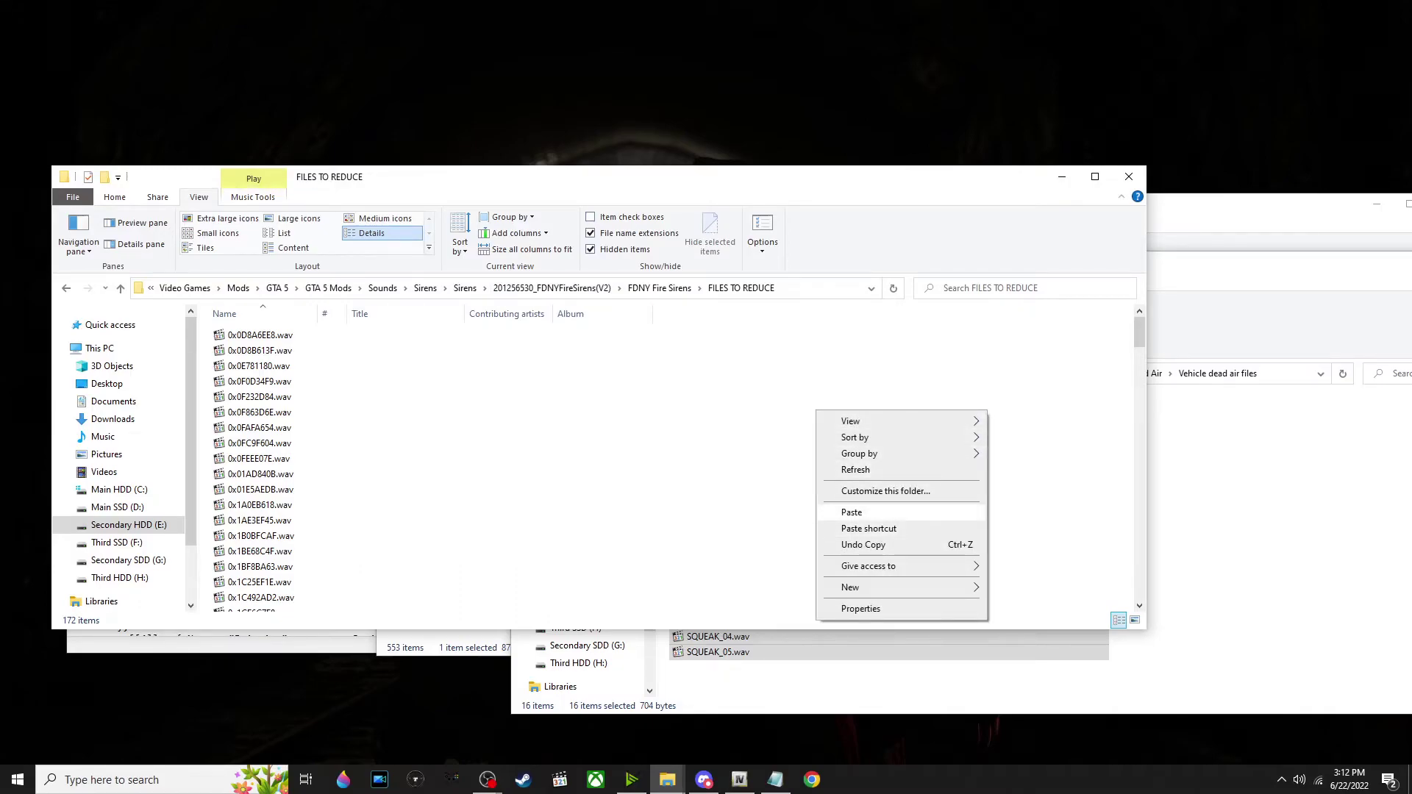
{"action": "left_click", "coordinate": [852, 512]}
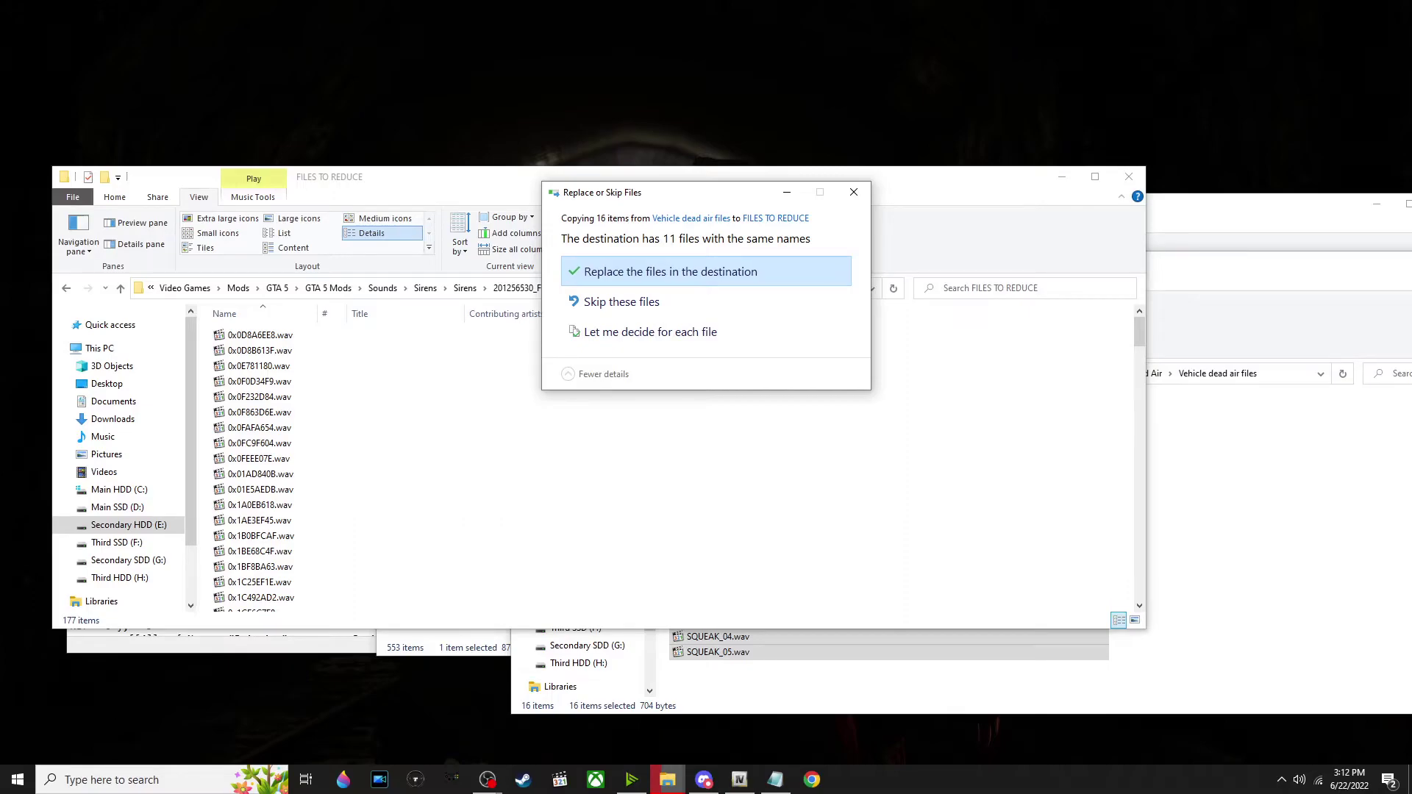
{"action": "left_click", "coordinate": [671, 272]}
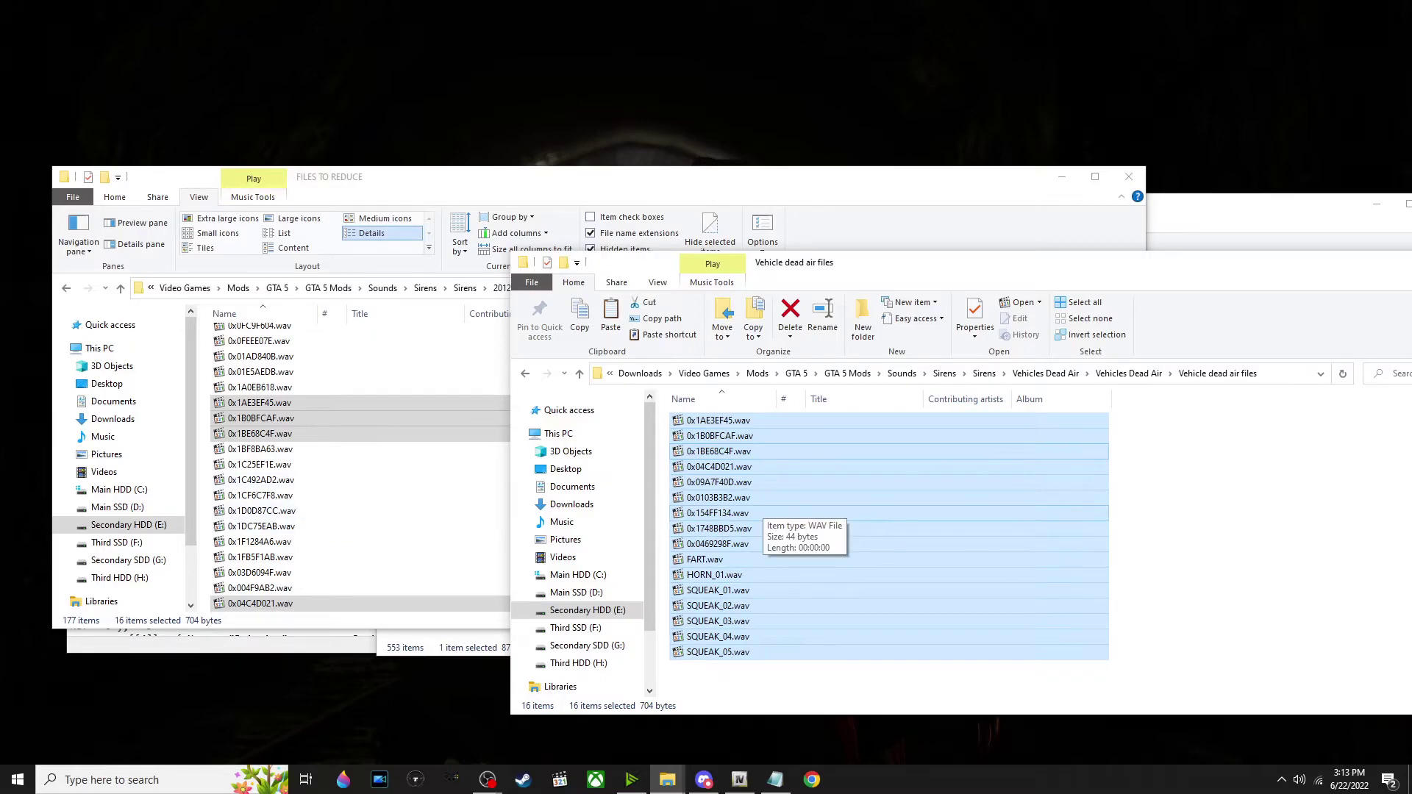
Reopen FILES TO REDUCE from FDNY Fire Sirens, and open the vehicles folder inside temp in the other window
{"action": "key", "text": "alt+Tab"}
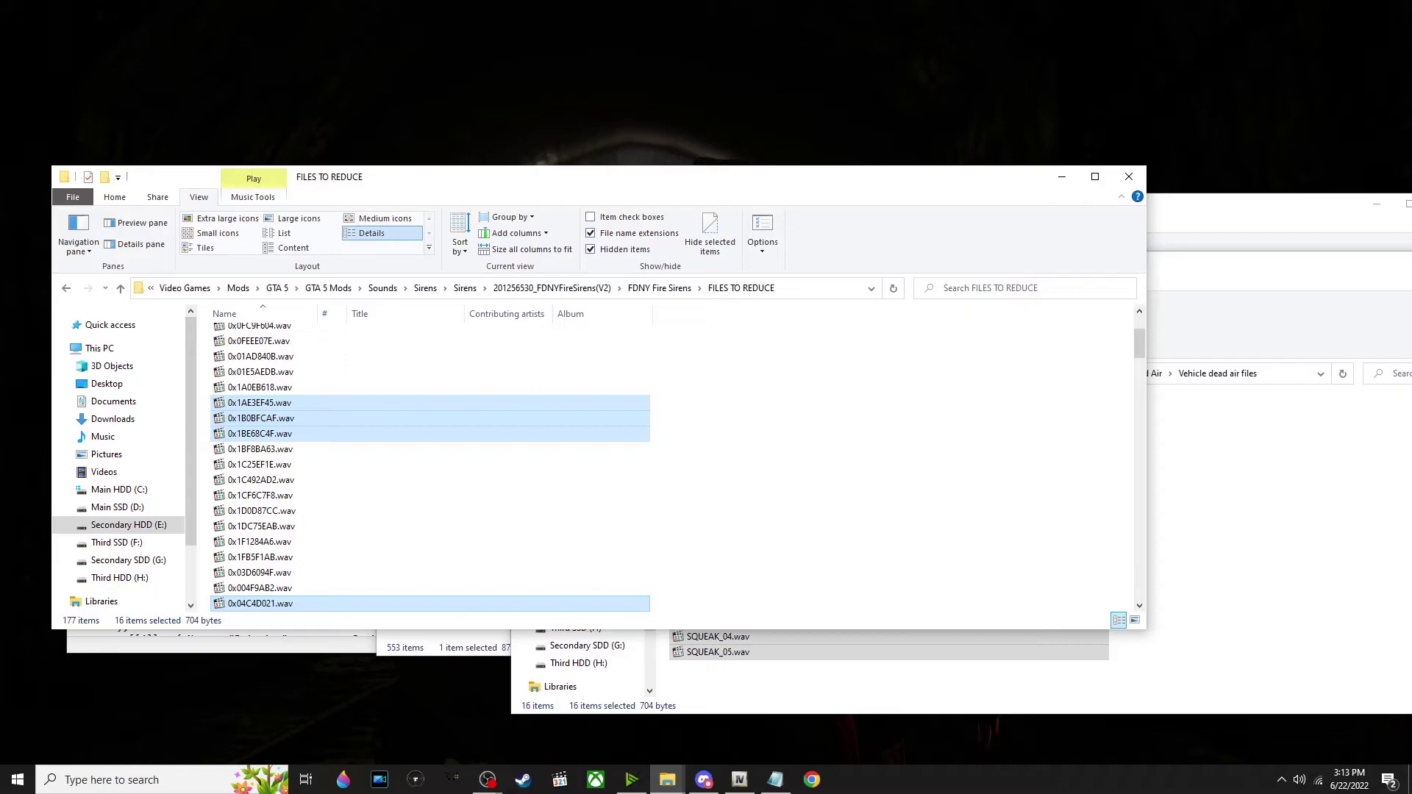
{"action": "key", "text": "alt+Up"}
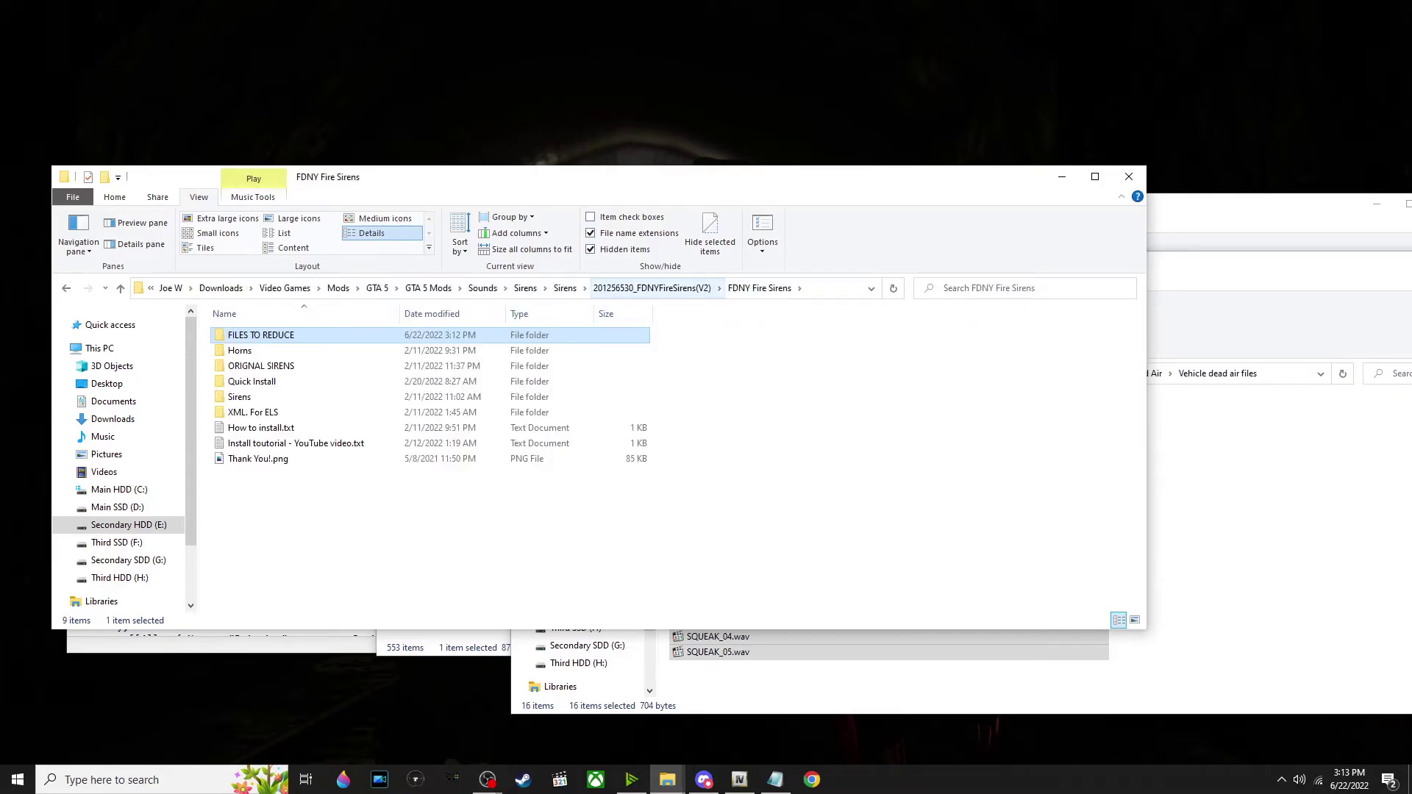
{"action": "key", "text": "Return"}
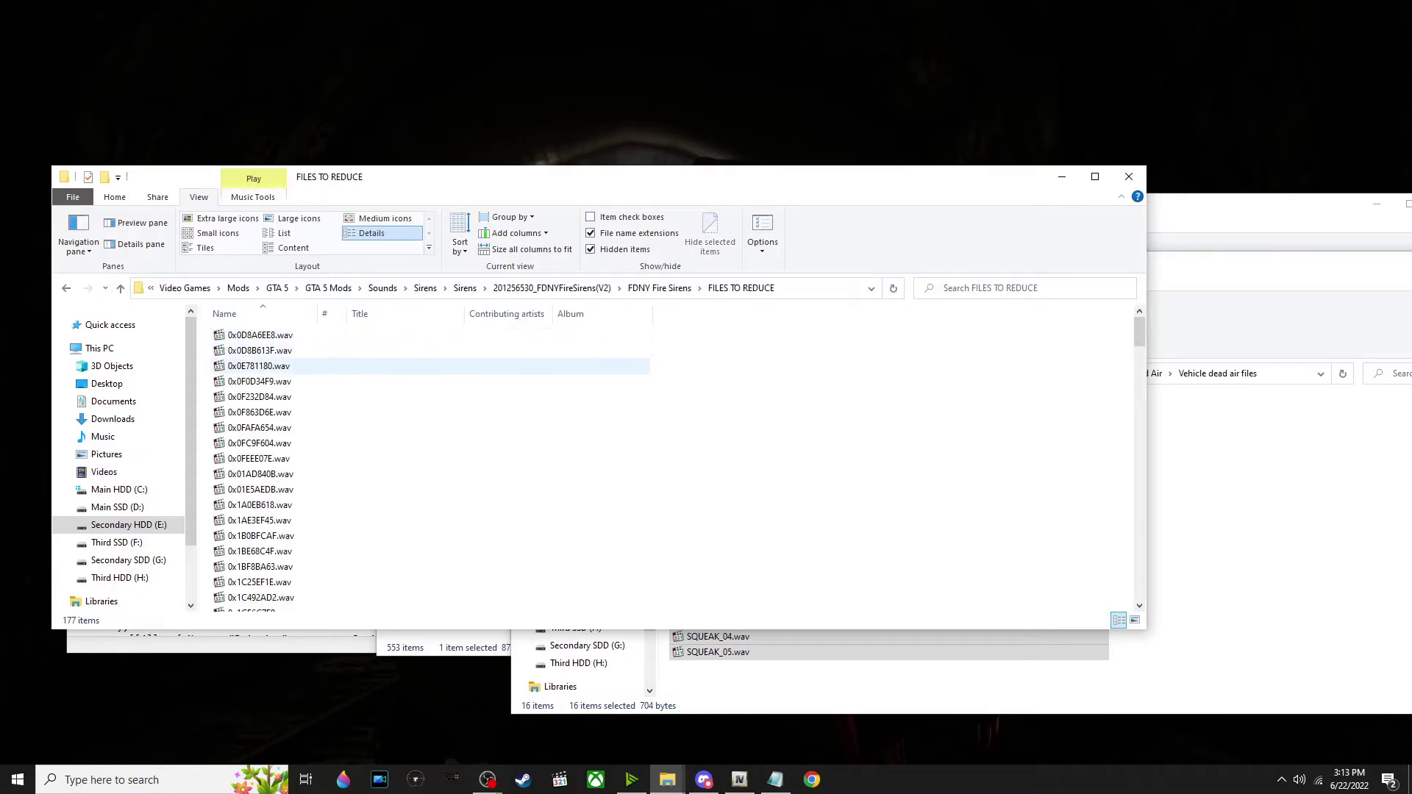
{"action": "left_click", "coordinate": [1207, 442]}
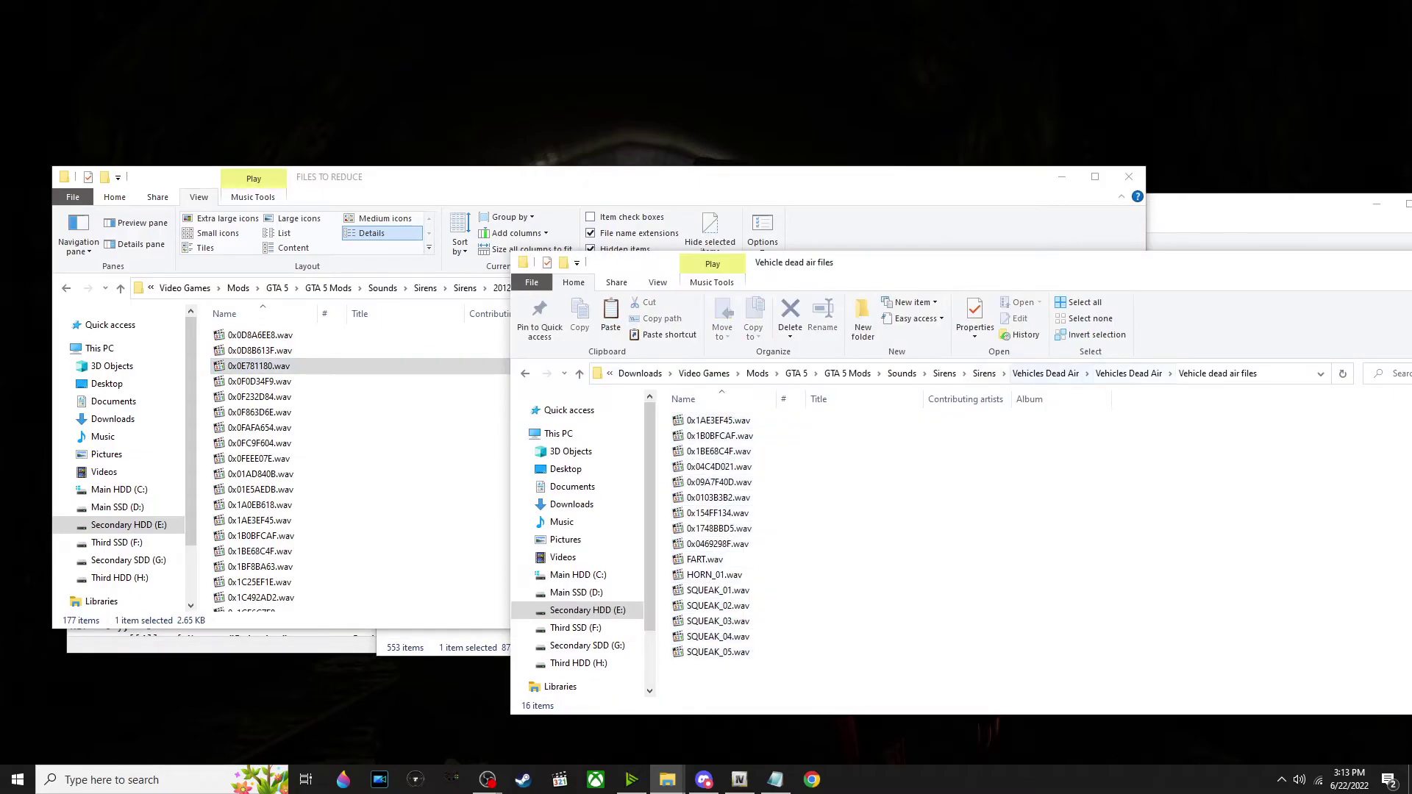
{"action": "left_click", "coordinate": [985, 373]}
{"action": "double_click", "coordinate": [764, 450]}
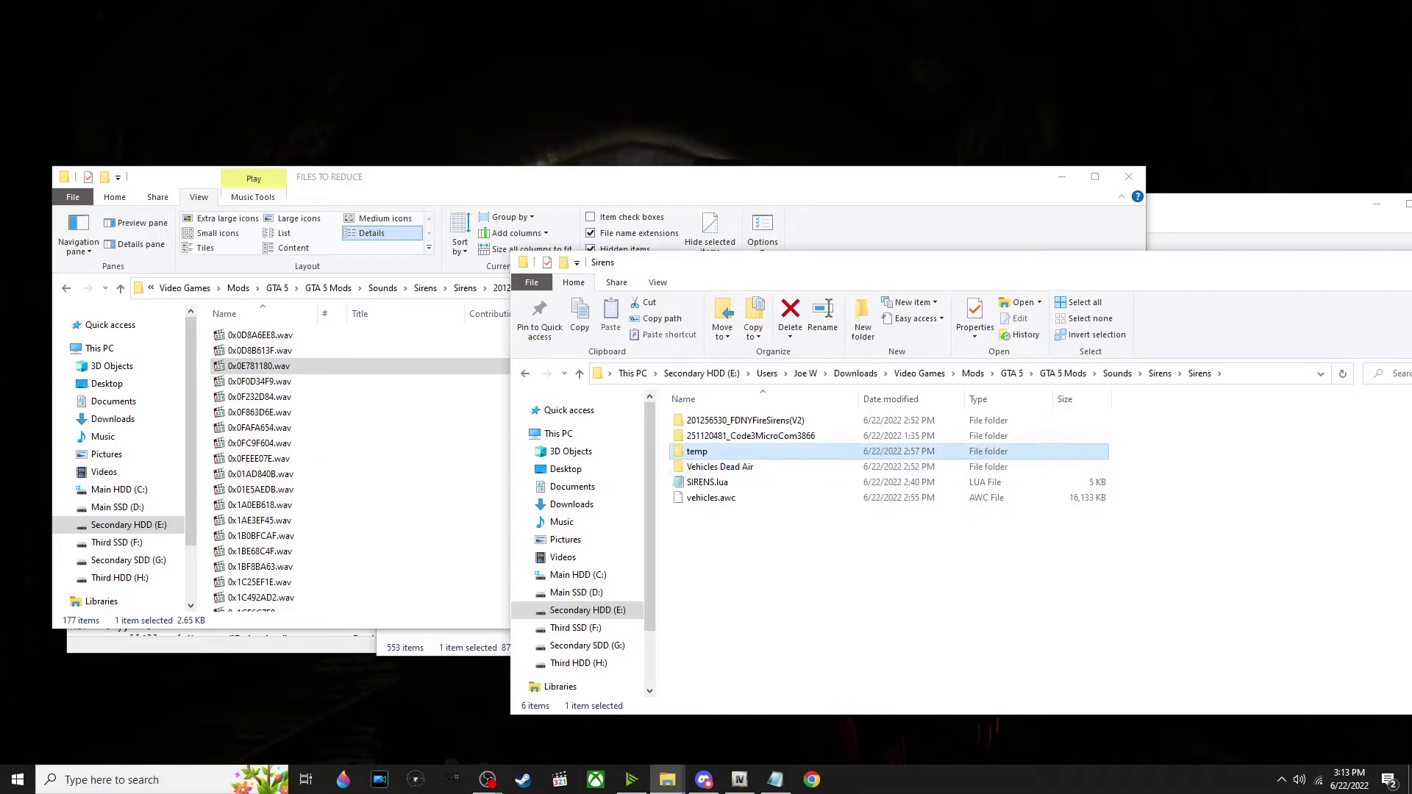
{"action": "double_click", "coordinate": [764, 420]}
{"action": "key", "text": "ctrl+a"}
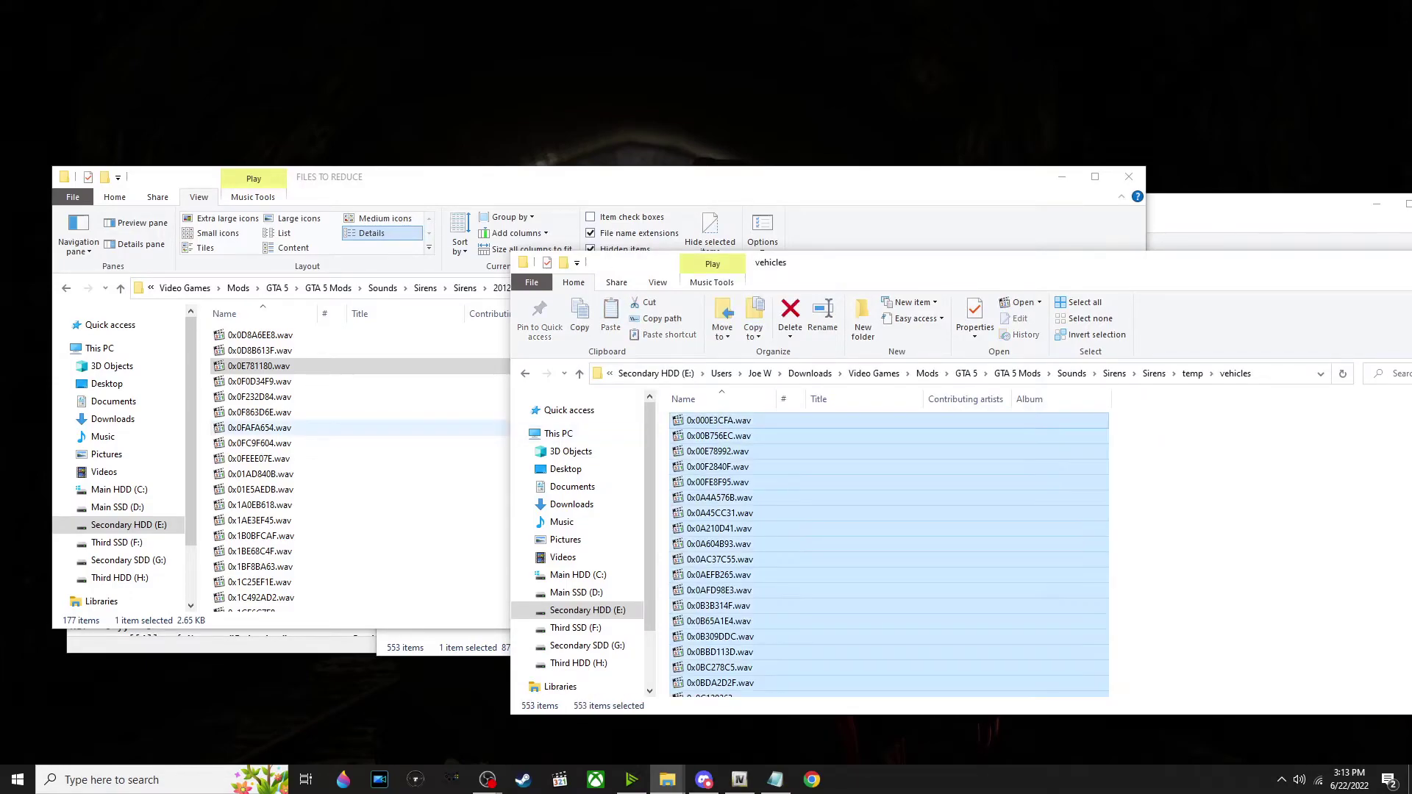
Copy all the WAV files from FILES TO REDUCE into the temp vehicles folder, replacing files of the same name
{"action": "key", "text": "alt+Tab"}
{"action": "key", "text": "ctrl+a"}
{"action": "right_click", "coordinate": [364, 421]}
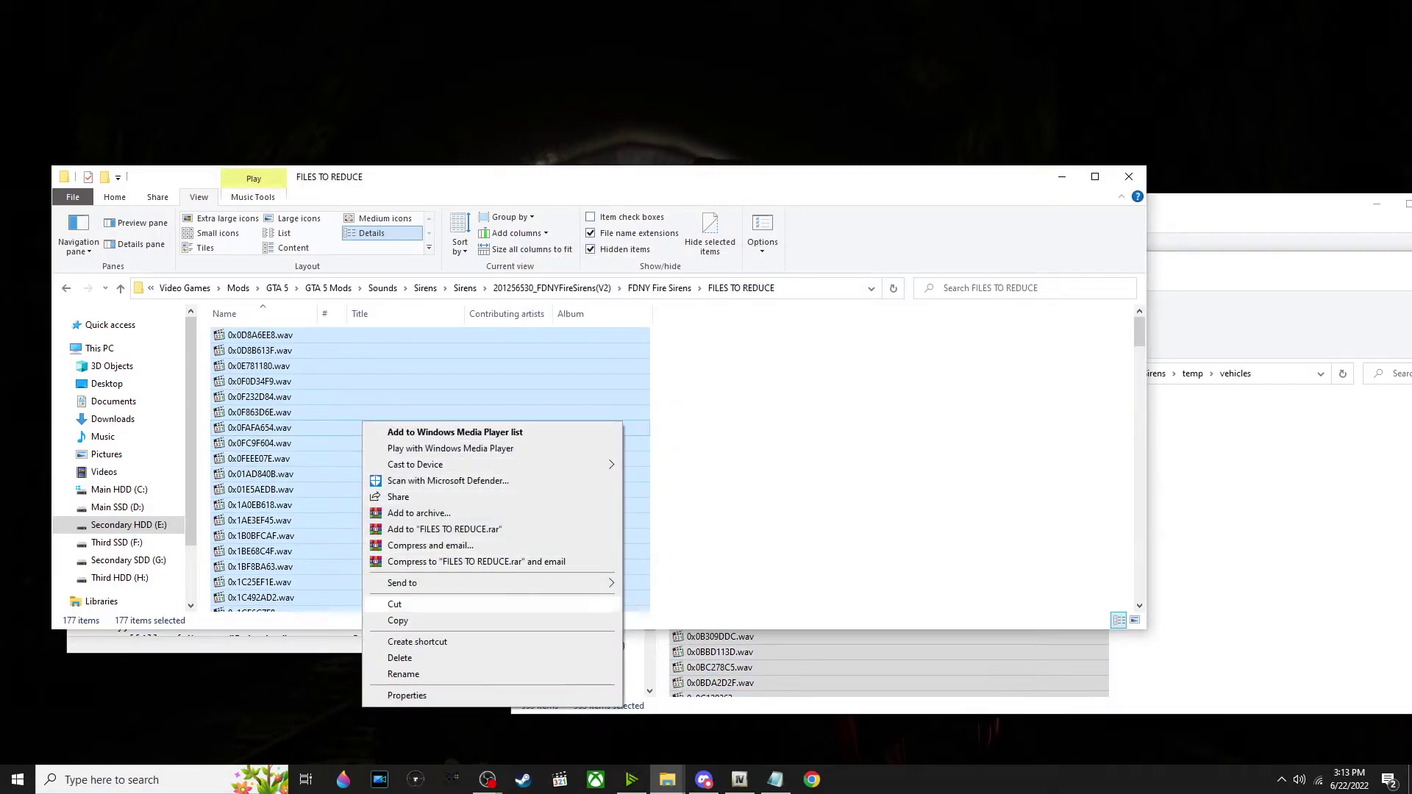
{"action": "left_click", "coordinate": [398, 620]}
{"action": "left_click", "coordinate": [1250, 515]}
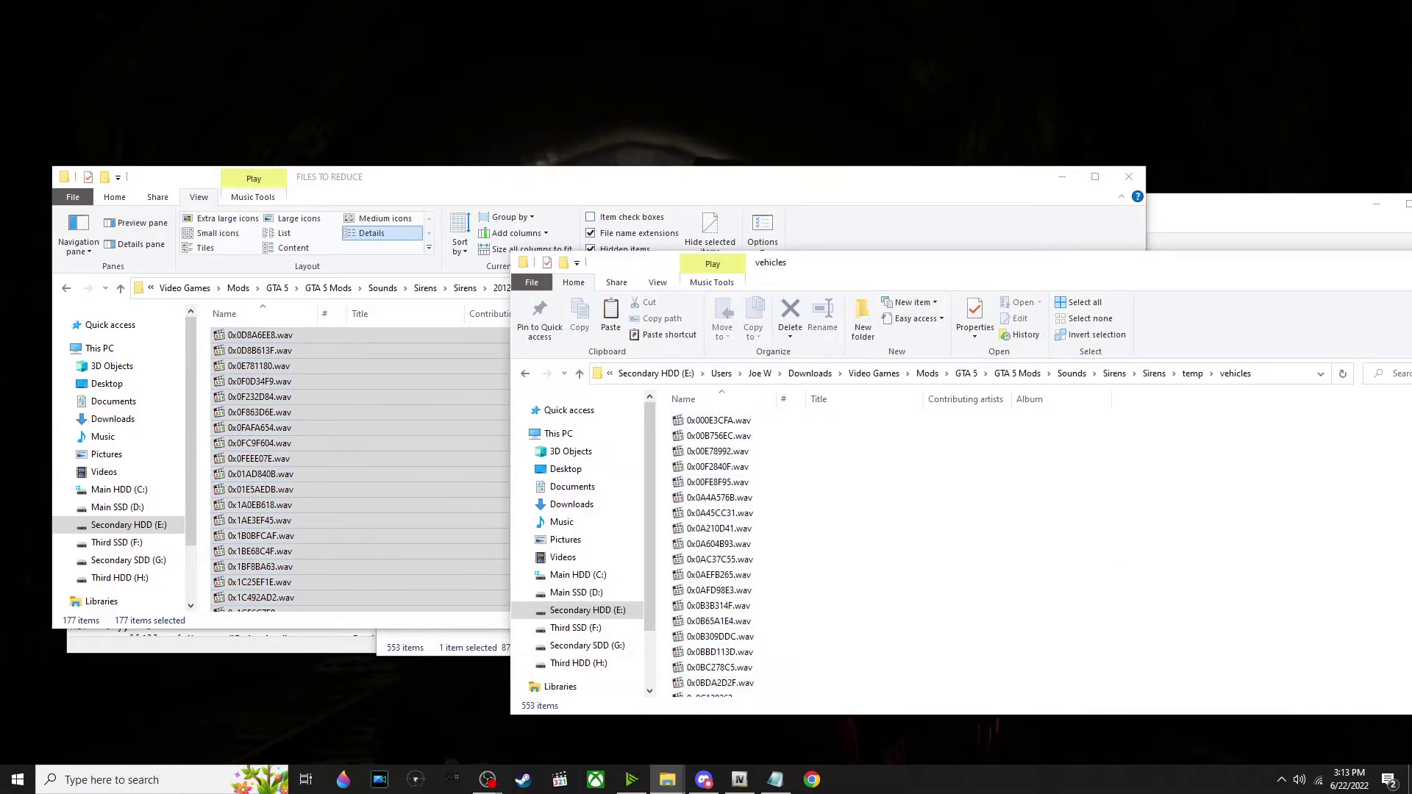
{"action": "key", "text": "ctrl+v"}
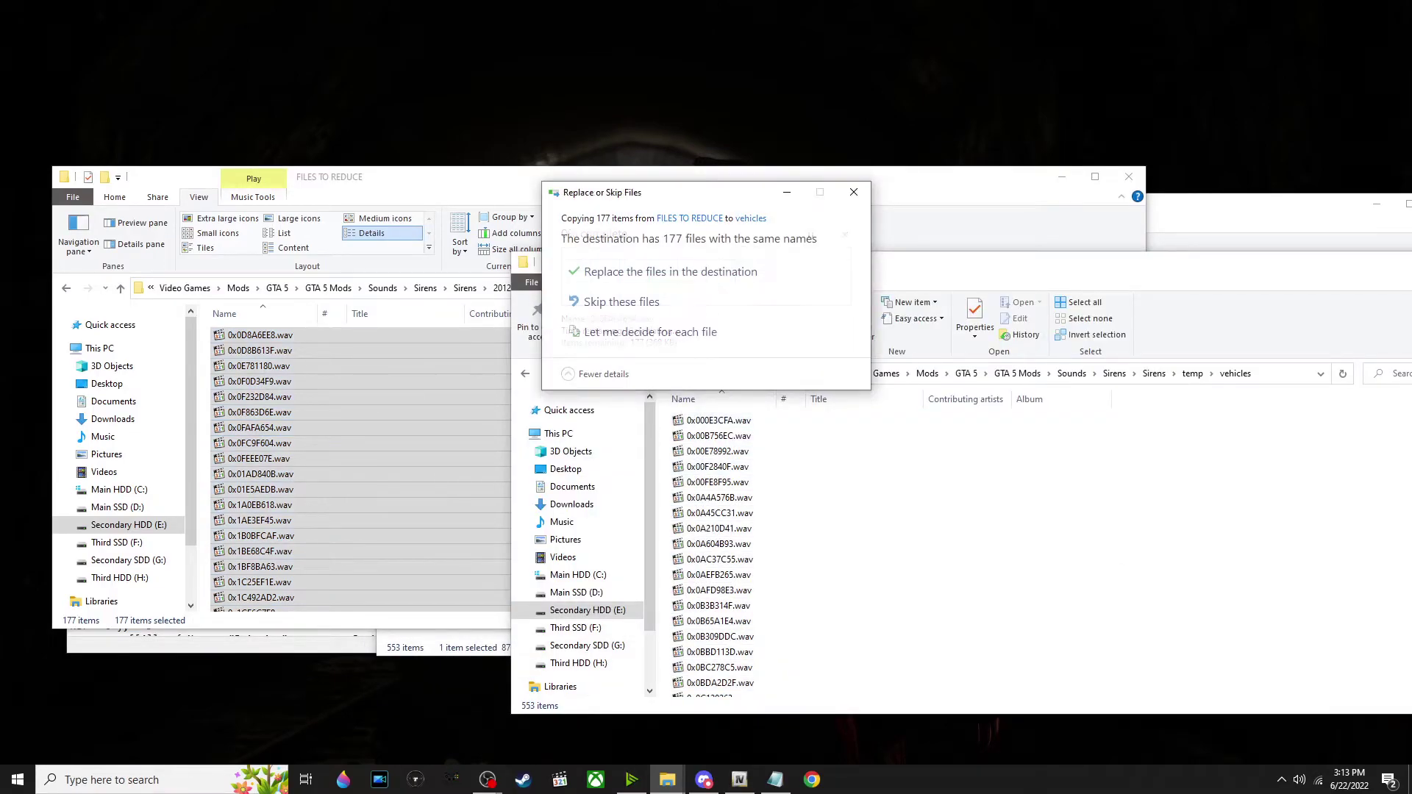
{"action": "key", "text": "Return"}
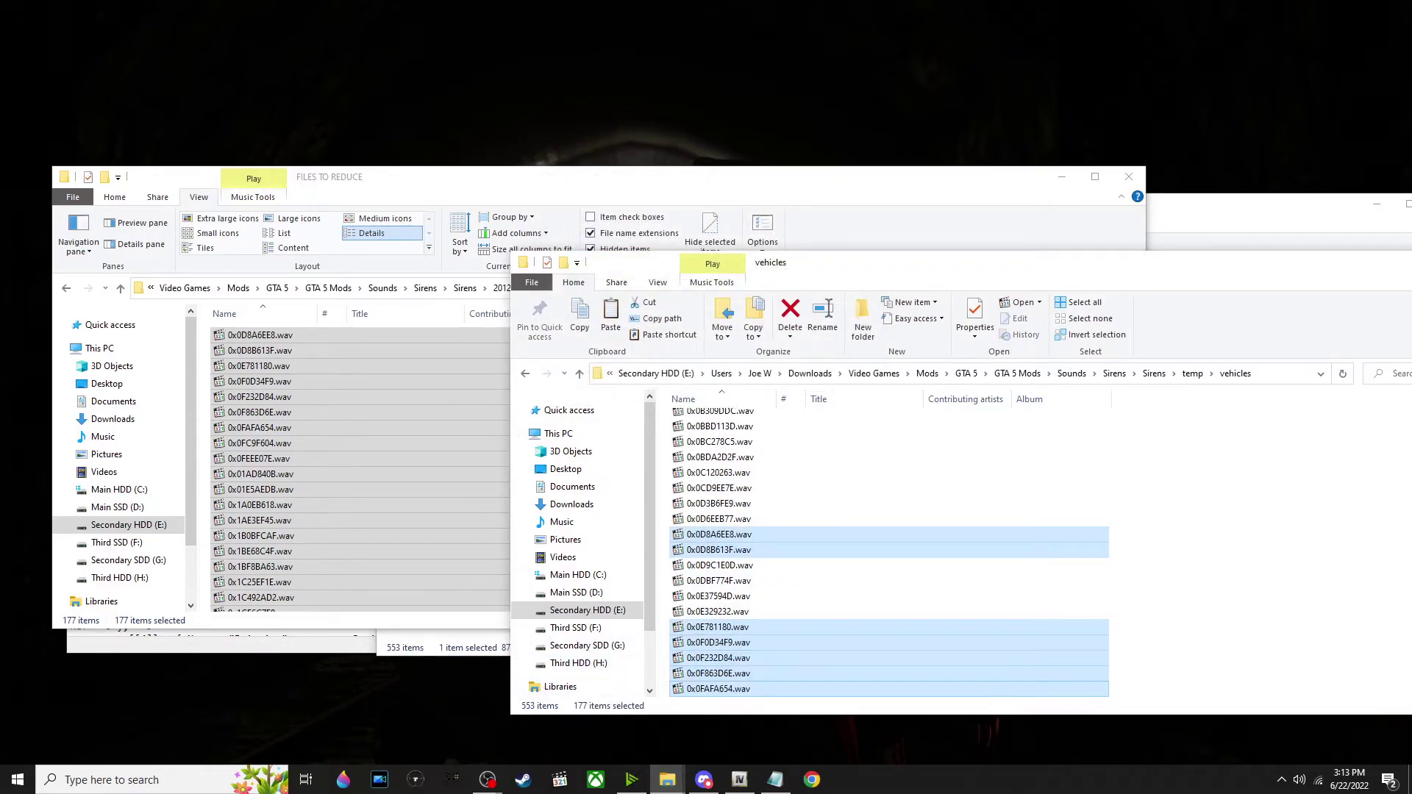
{"action": "left_click", "coordinate": [486, 382]}
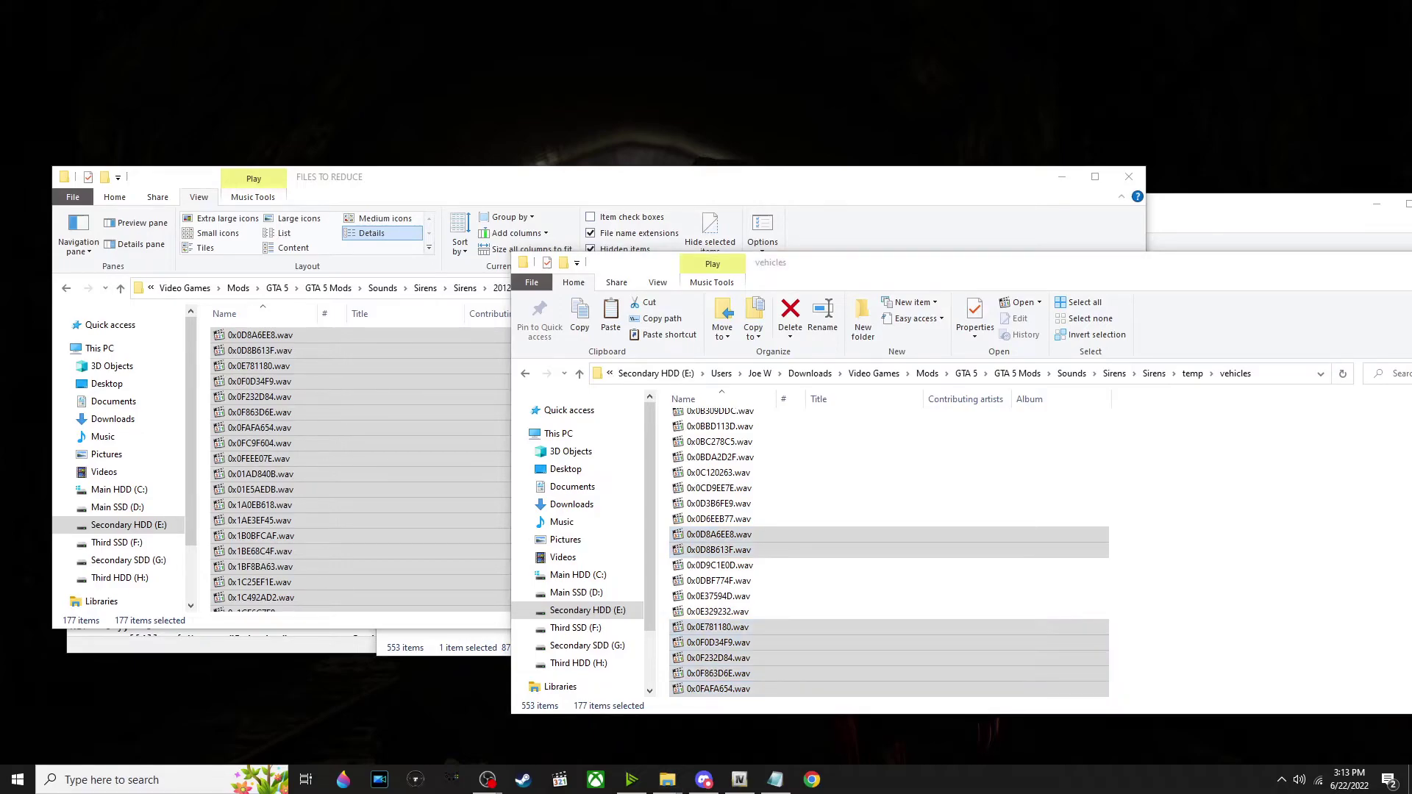
Return one window to the main Sirens folder and the other to temp, moving the temp window over it
{"action": "left_click", "coordinate": [465, 287]}
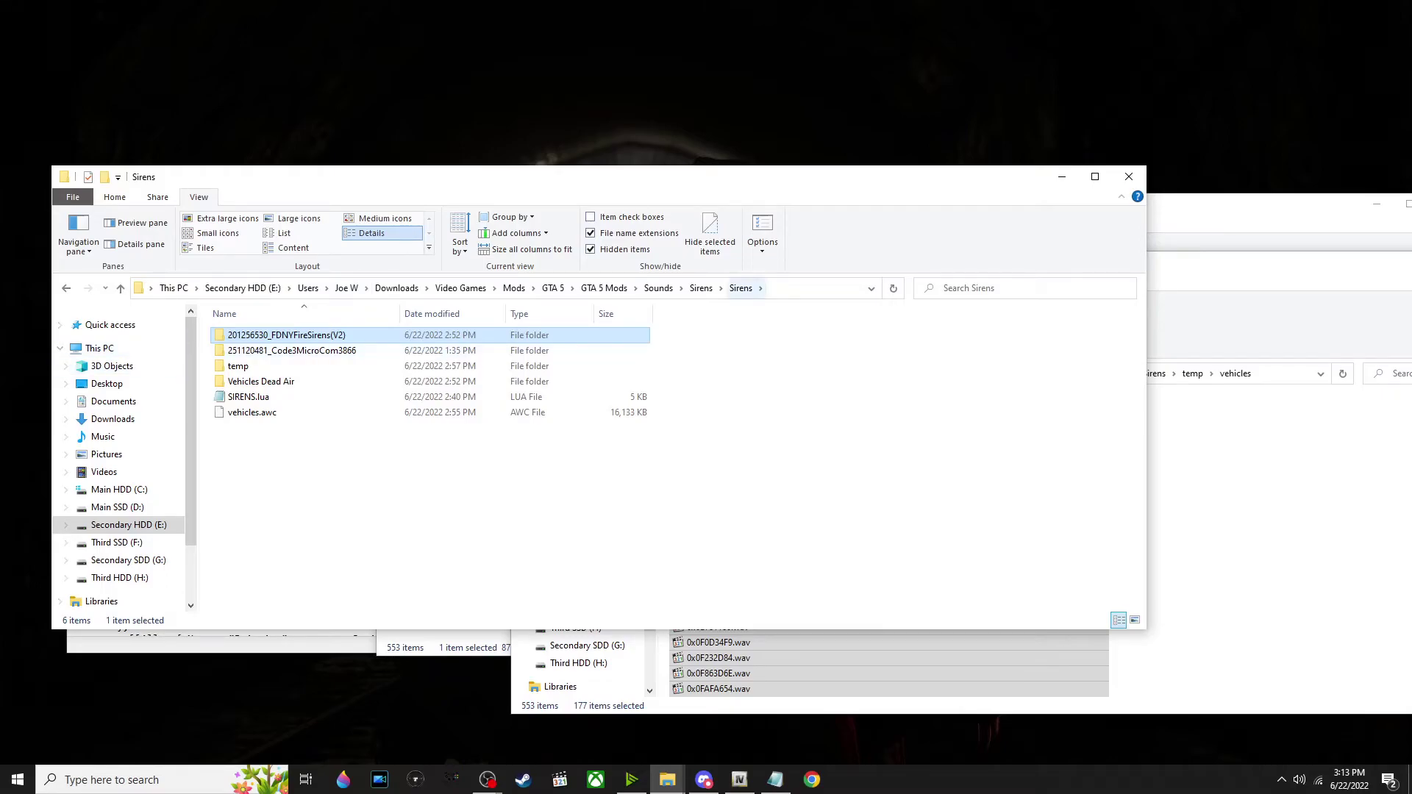
{"action": "left_click", "coordinate": [1206, 442]}
{"action": "left_click", "coordinate": [1193, 374]}
{"action": "left_click_drag", "start_coordinate": [825, 266], "coordinate": [428, 167]}
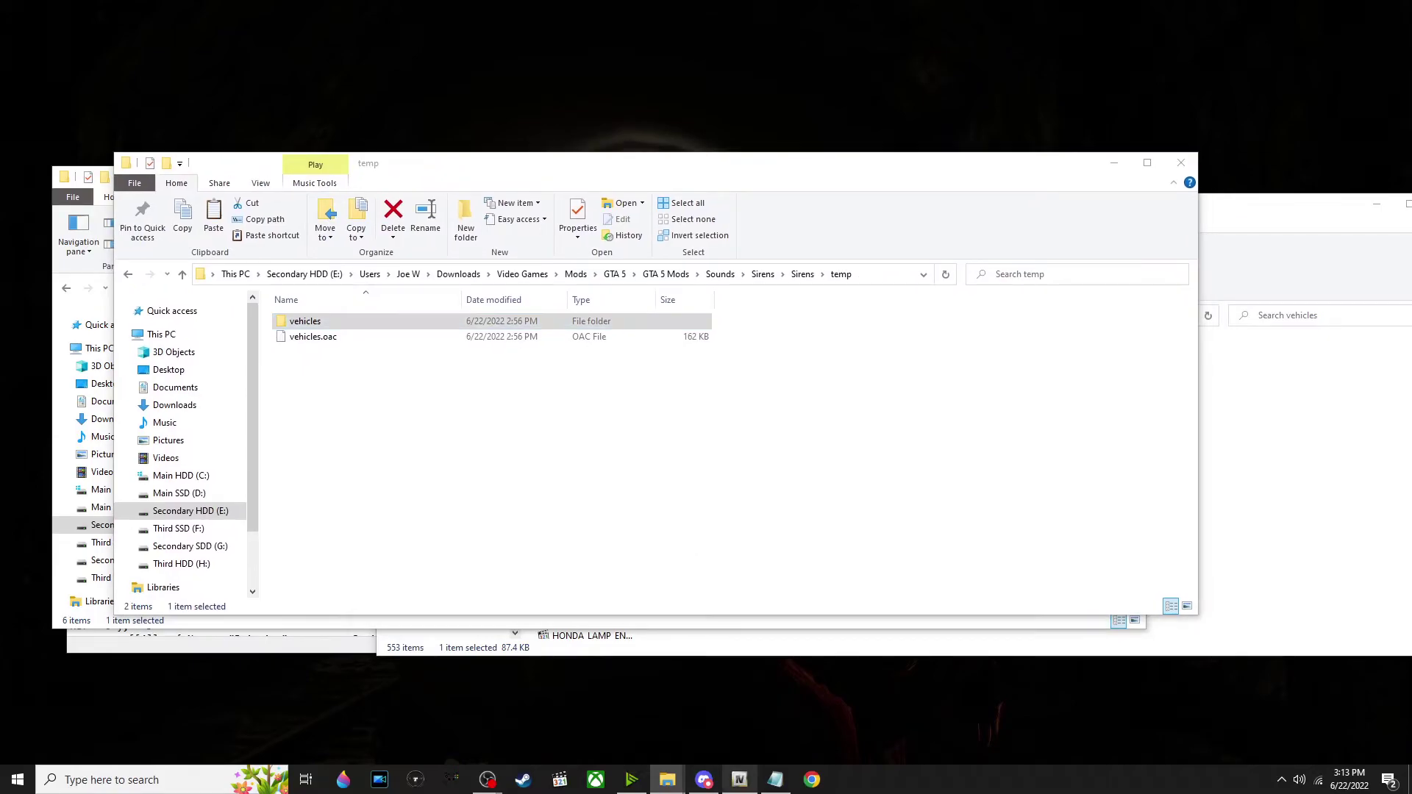
Switch to OpenIV, enable edit mode, and open RESIDENT.rpf under mods, x64, audio, sfx
{"action": "left_click", "coordinate": [739, 780]}
{"action": "left_click", "coordinate": [1013, 215]}
{"action": "left_click", "coordinate": [754, 439]}
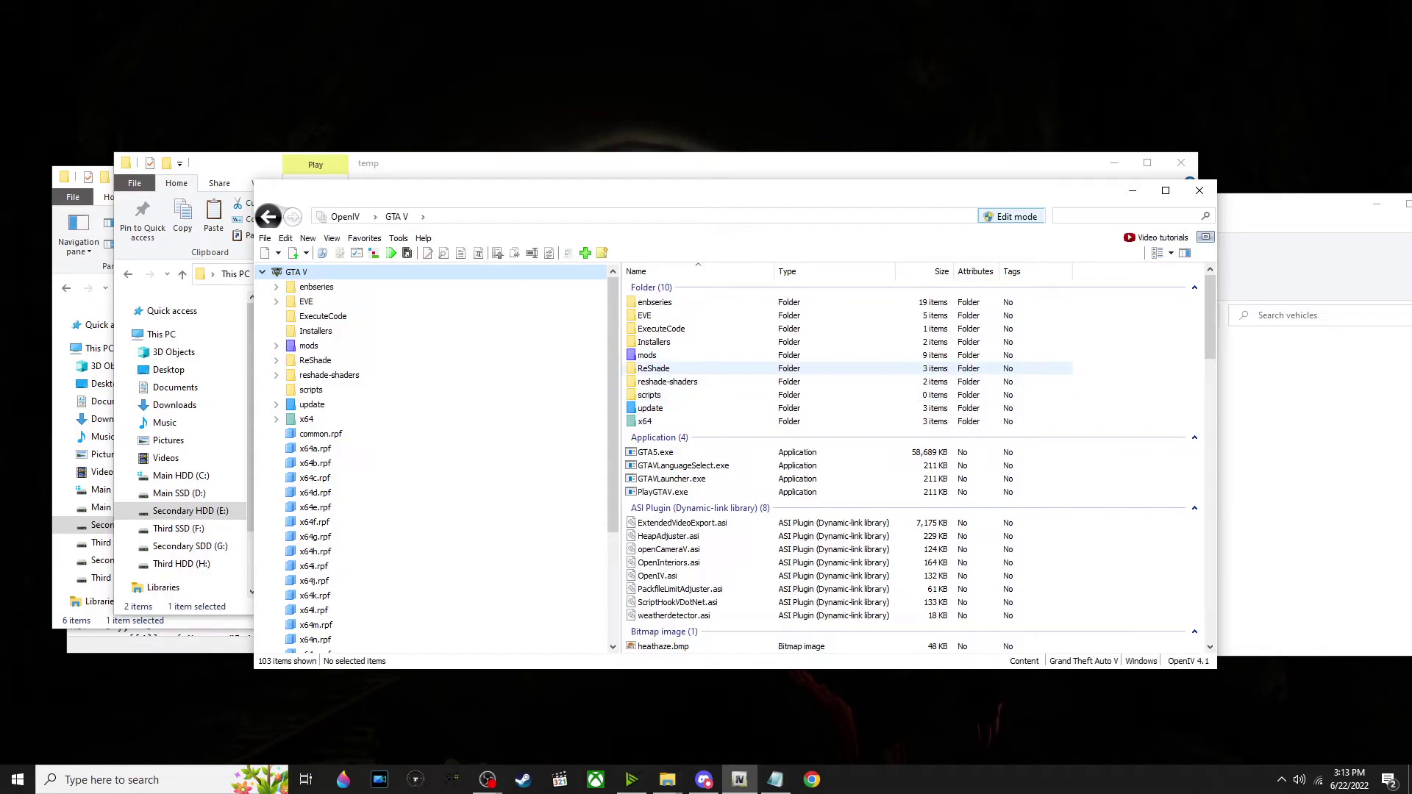
{"action": "double_click", "coordinate": [647, 356]}
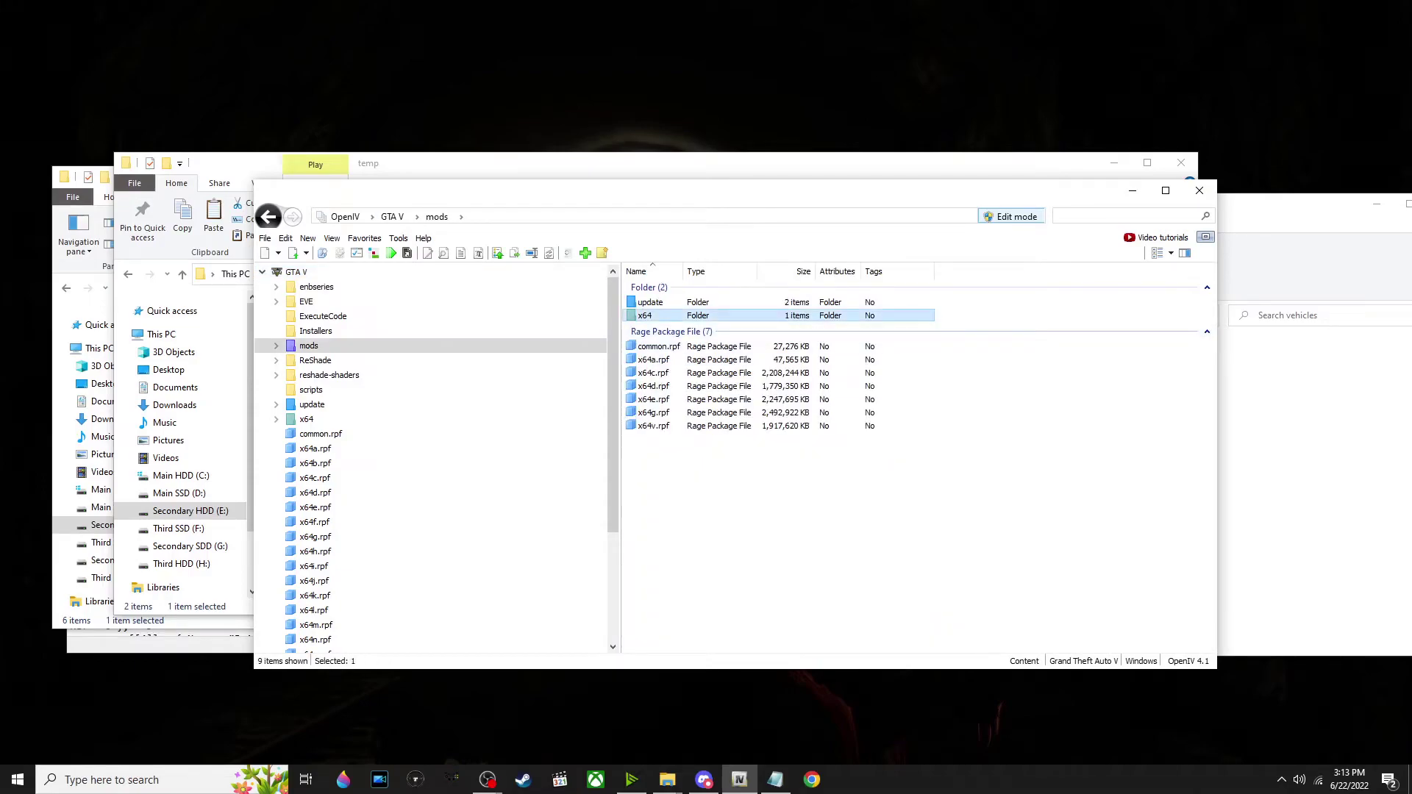
{"action": "double_click", "coordinate": [645, 315]}
{"action": "double_click", "coordinate": [647, 302]}
{"action": "double_click", "coordinate": [644, 302]}
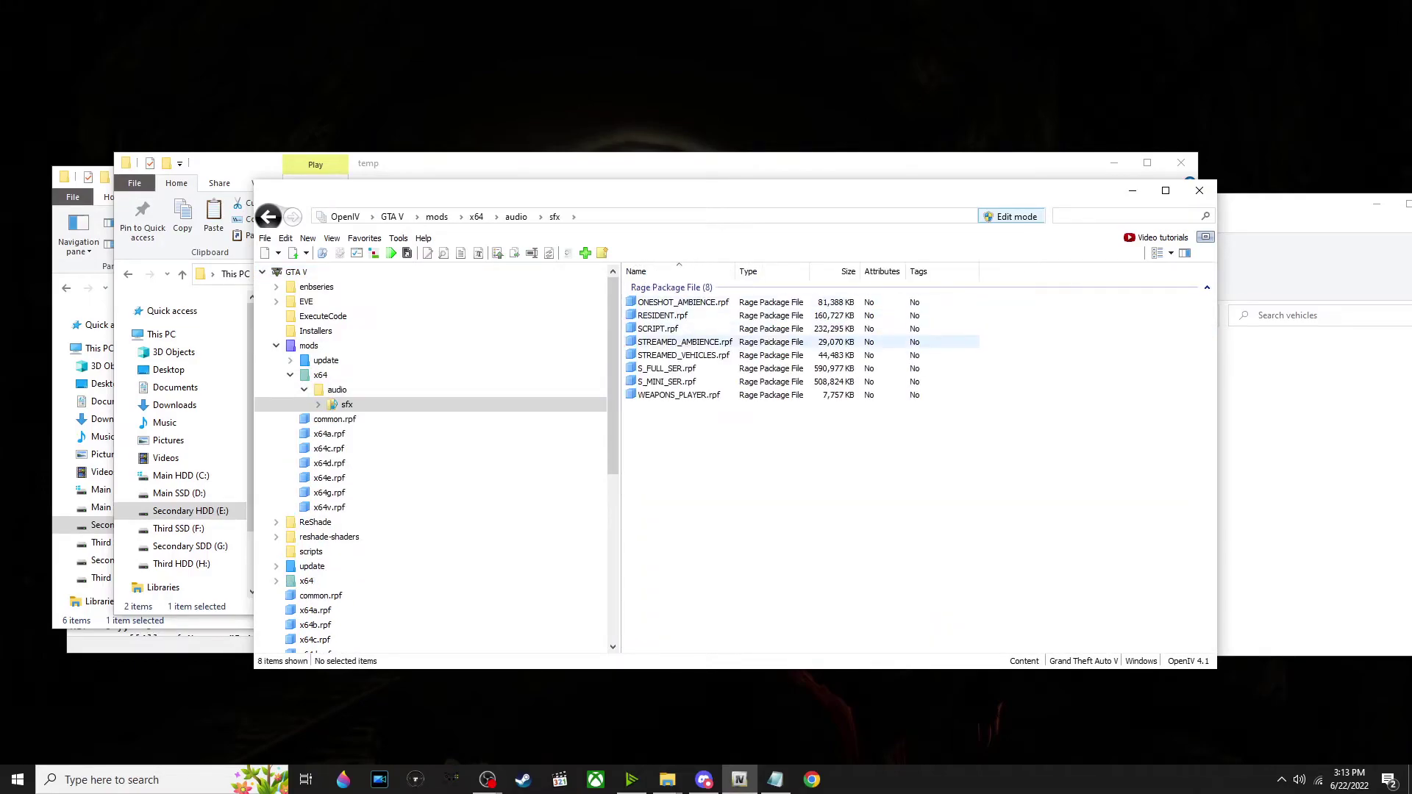
{"action": "double_click", "coordinate": [662, 315]}
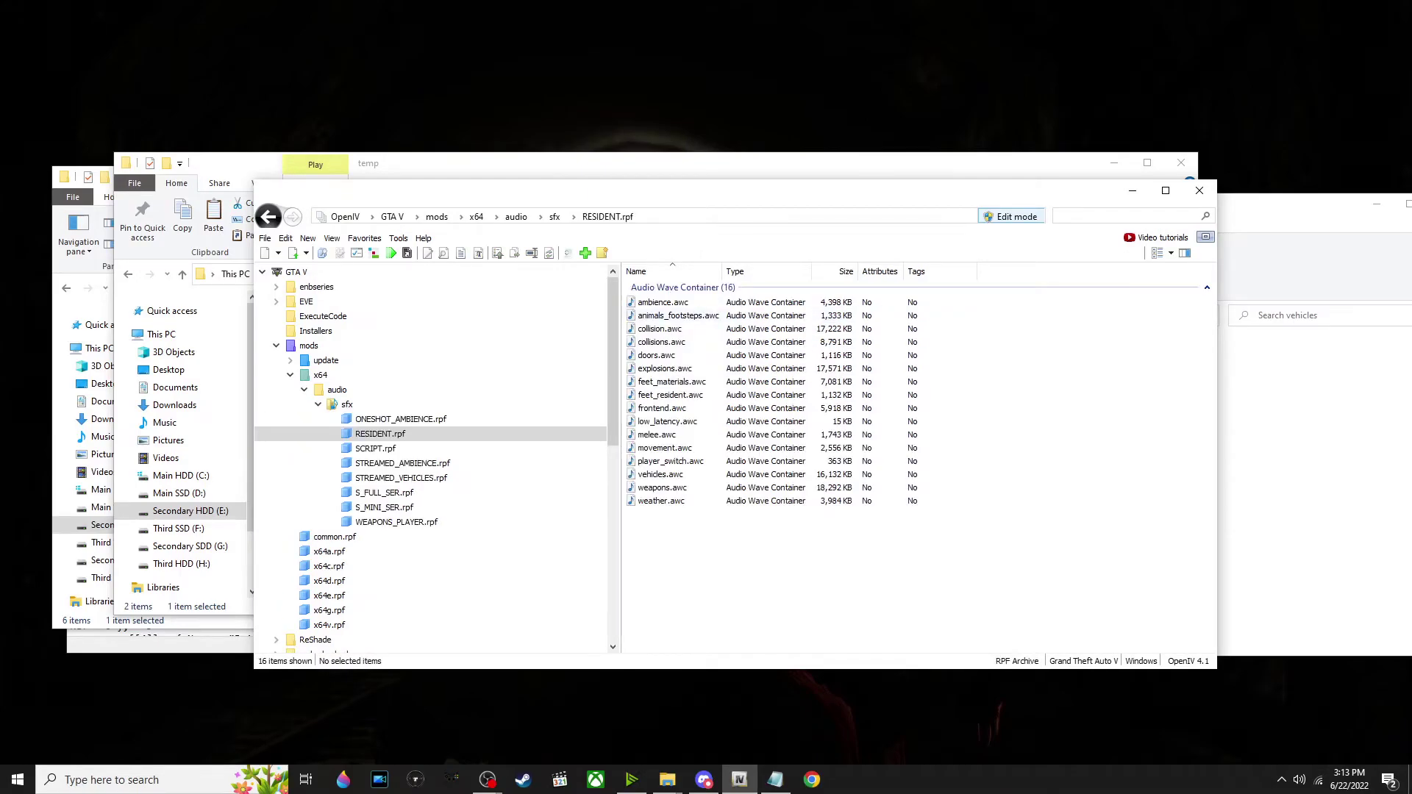
Import the vehicles folder and vehicles.oac from temp into RESIDENT.rpf, and minimise the temp window
{"action": "left_click_drag", "start_coordinate": [462, 192], "coordinate": [750, 220]}
{"action": "left_click", "coordinate": [397, 382]}
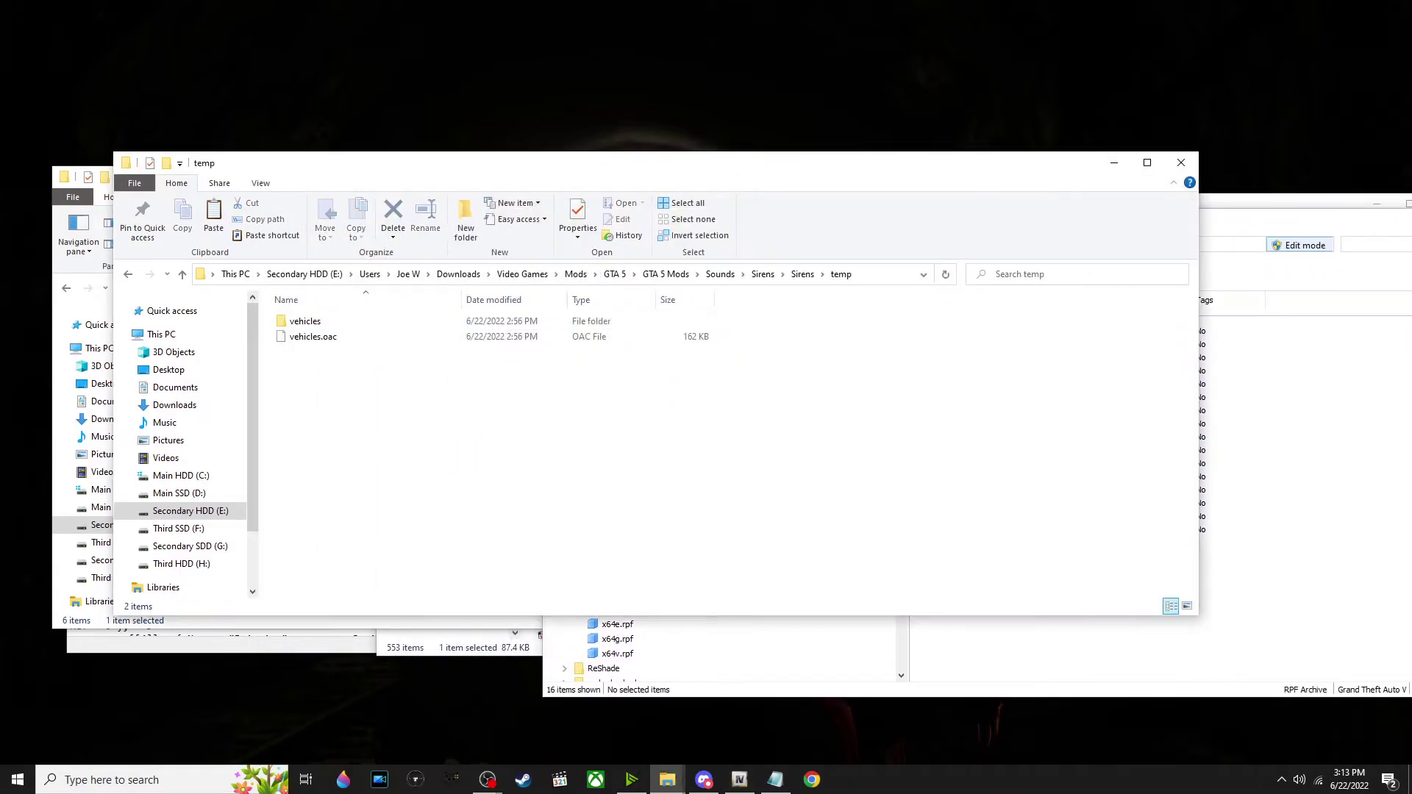
{"action": "left_click_drag", "start_coordinate": [430, 385], "coordinate": [305, 312]}
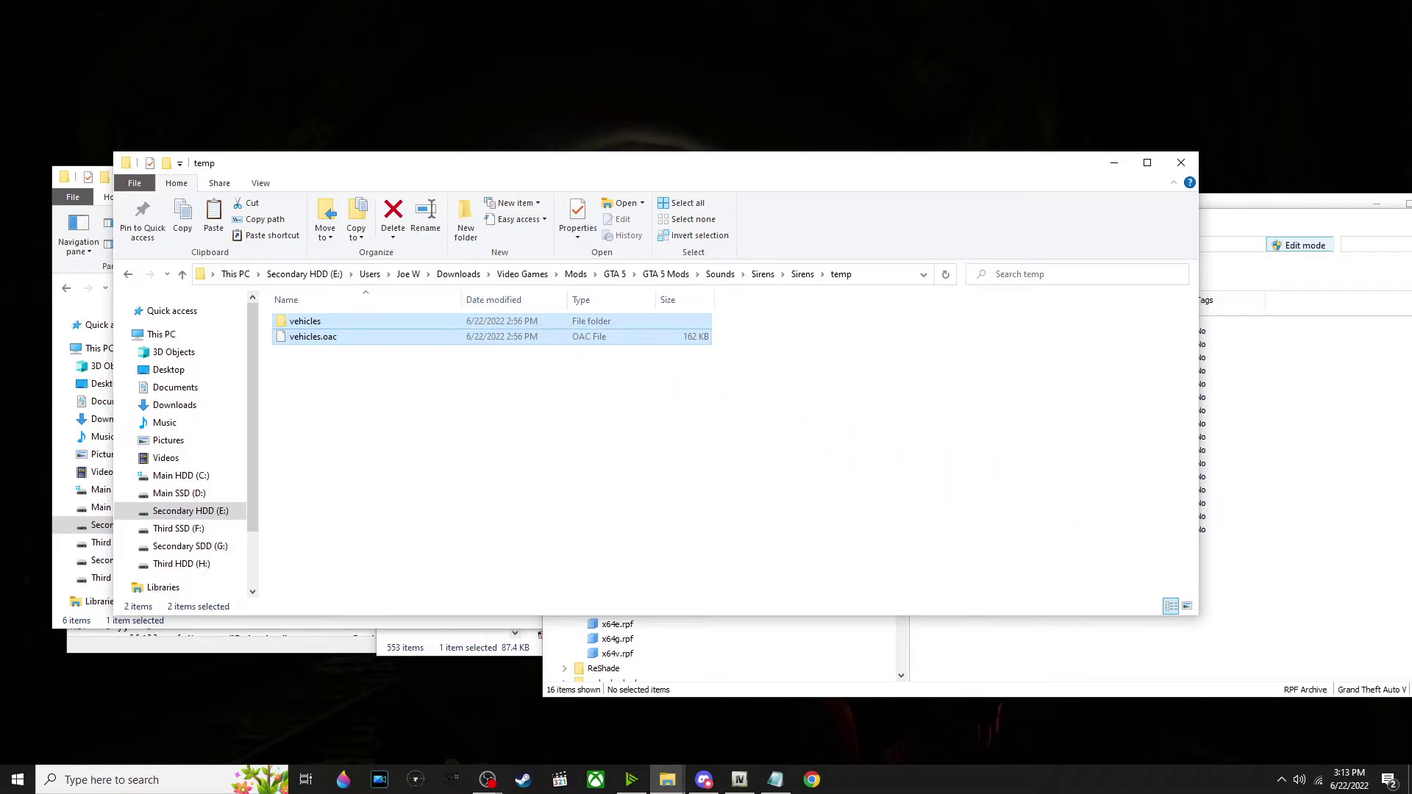
{"action": "left_click", "coordinate": [740, 779]}
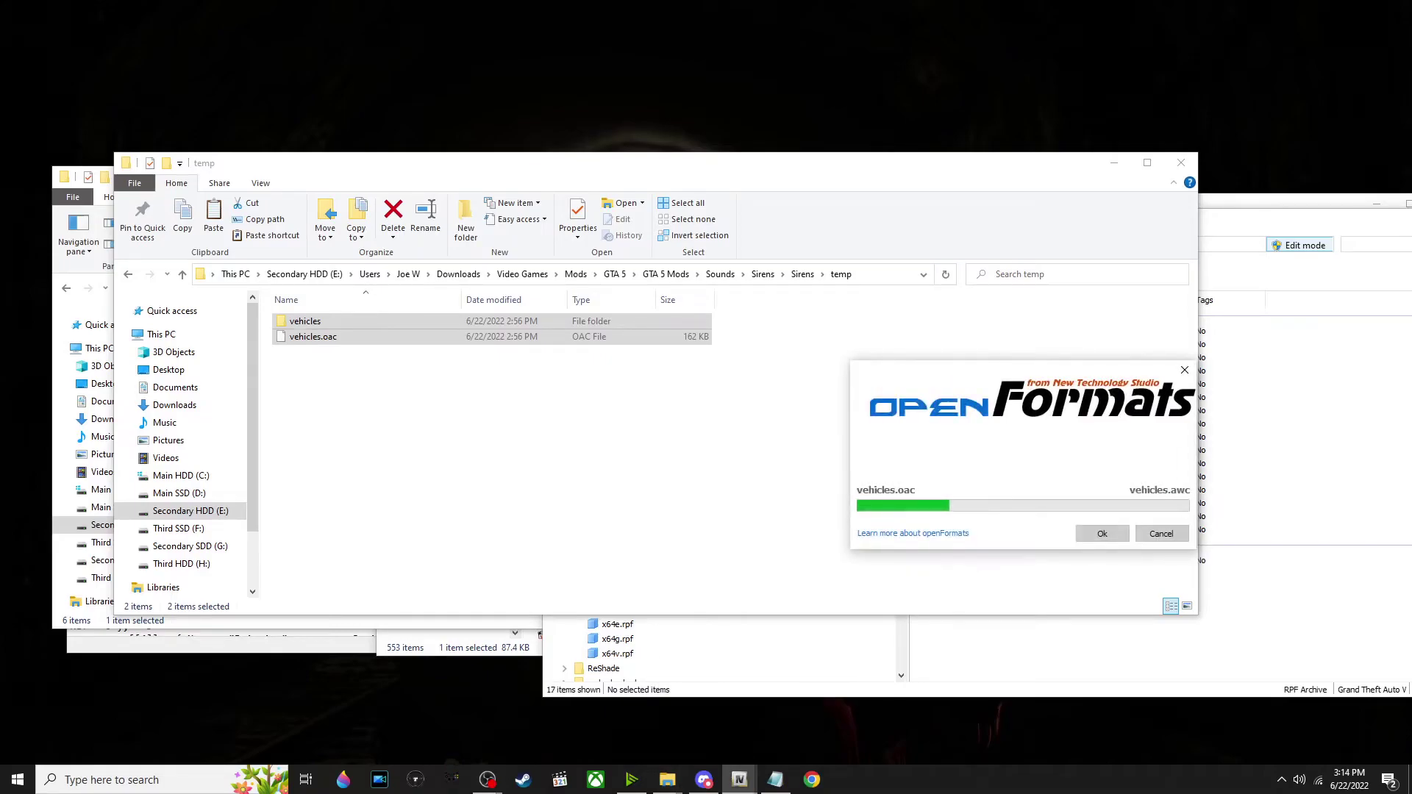
{"action": "left_click", "coordinate": [1115, 162]}
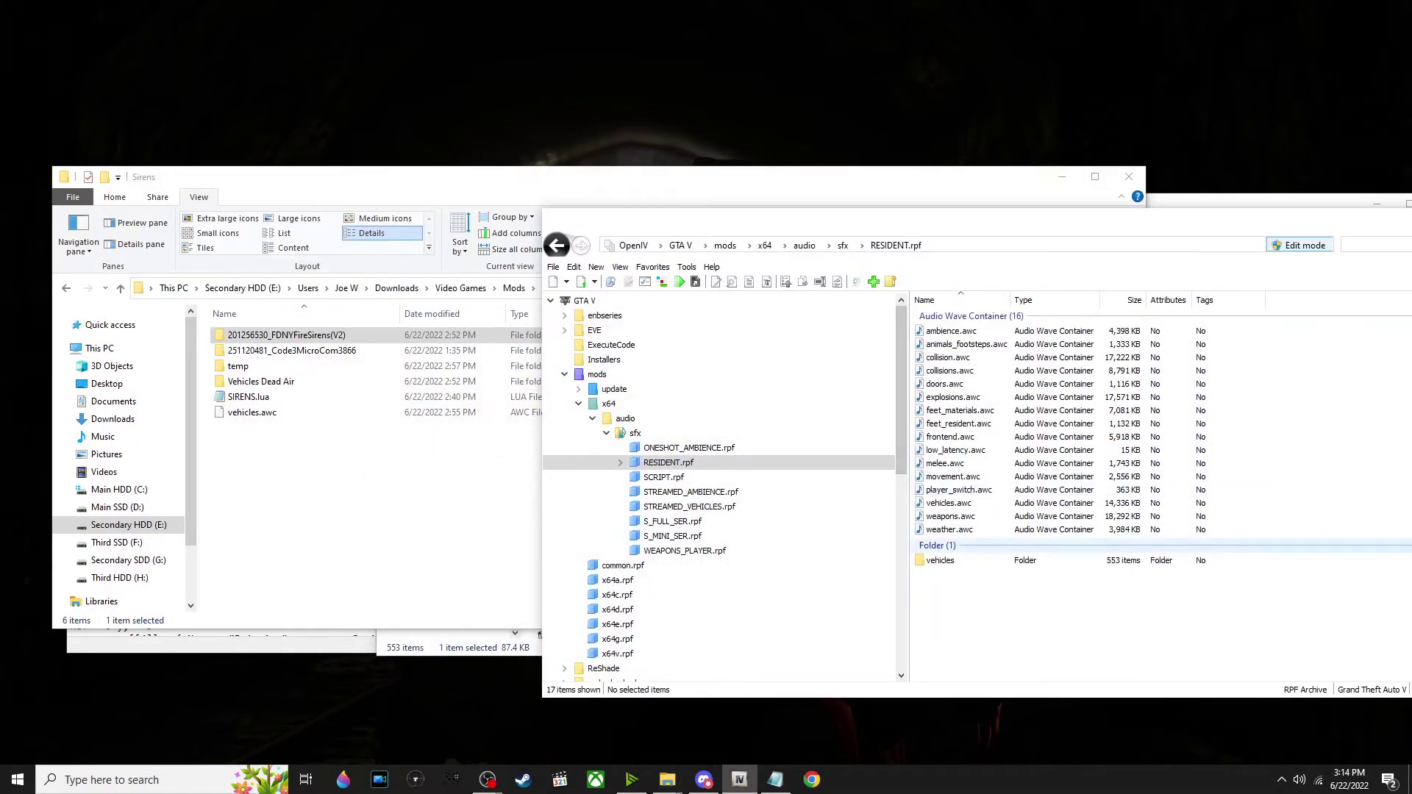
Delete the extra vehicles folder from RESIDENT.rpf, leaving the rebuilt vehicles.awc in place
{"action": "left_click", "coordinate": [941, 560]}
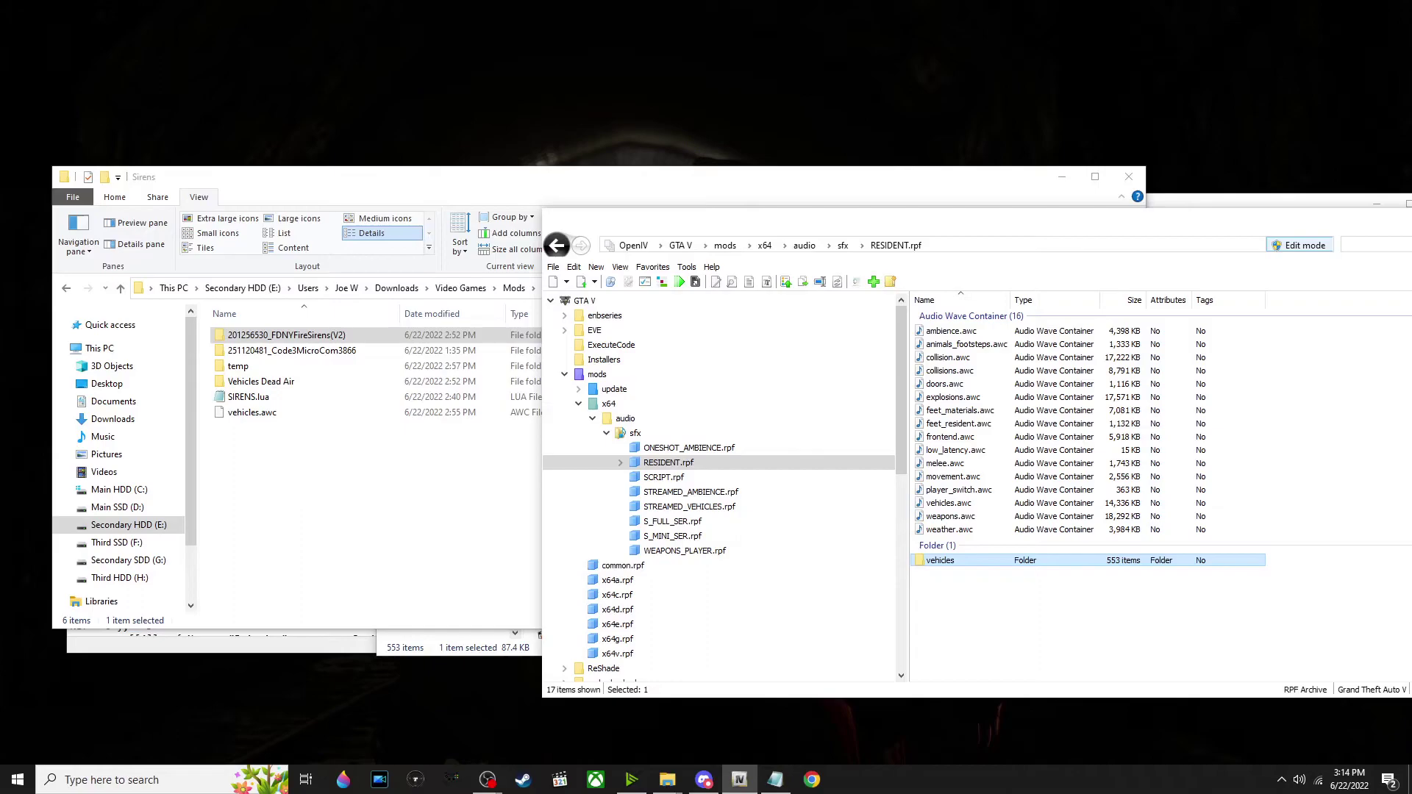
{"action": "key", "text": "Delete"}
{"action": "key", "text": "Return"}
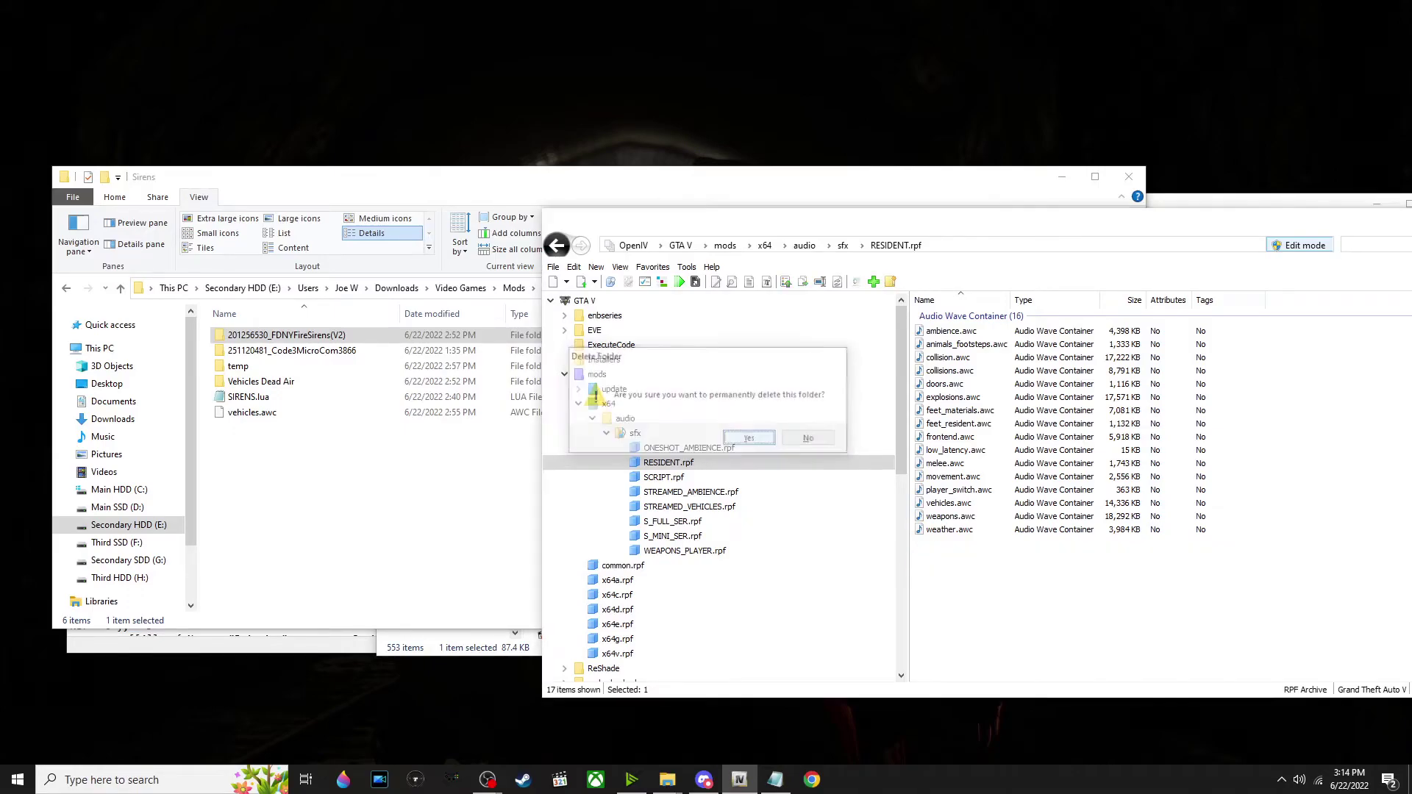
Locate the Import openFormats command for RESIDENT.rpf, and minimise the Sirens folder window
{"action": "right_click", "coordinate": [990, 582]}
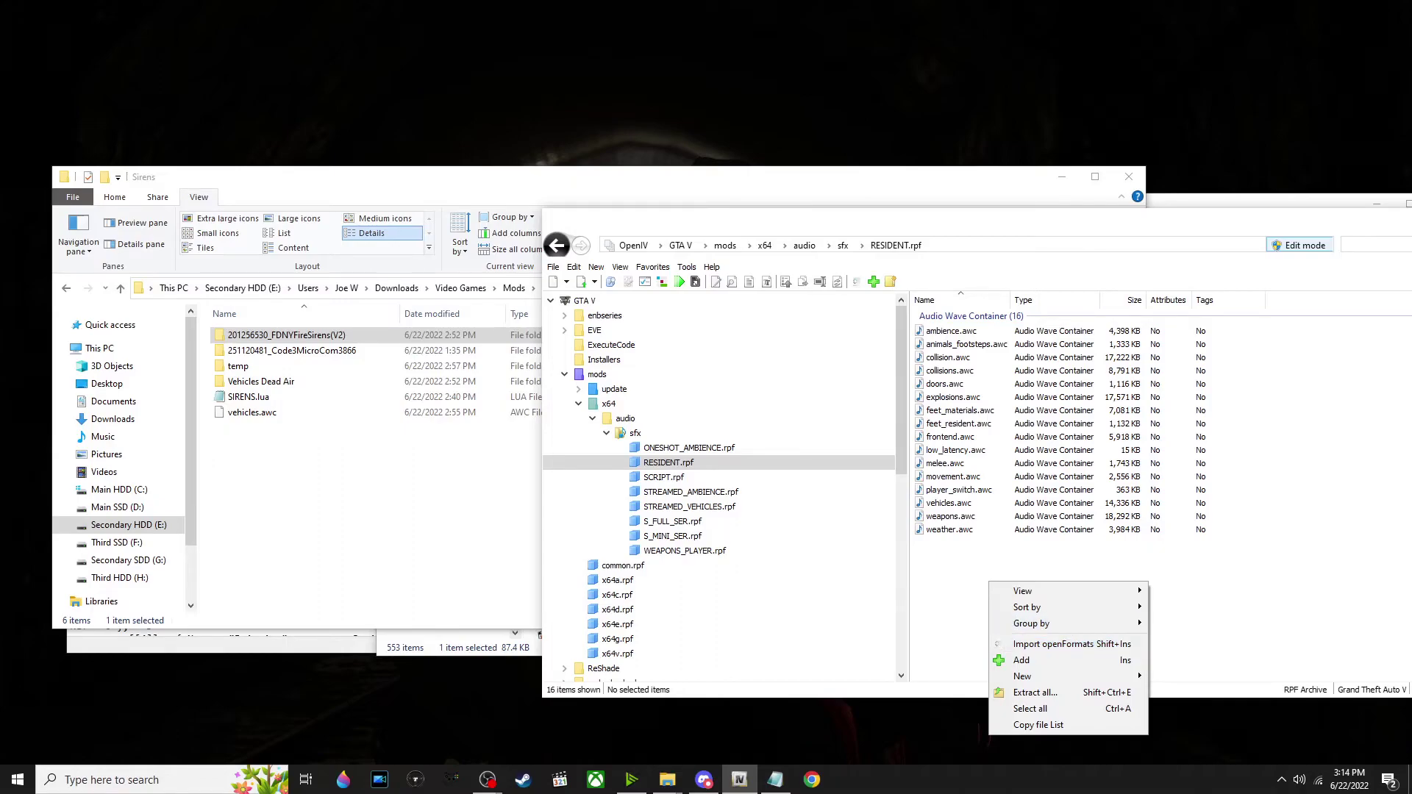
{"action": "key", "text": "Escape"}
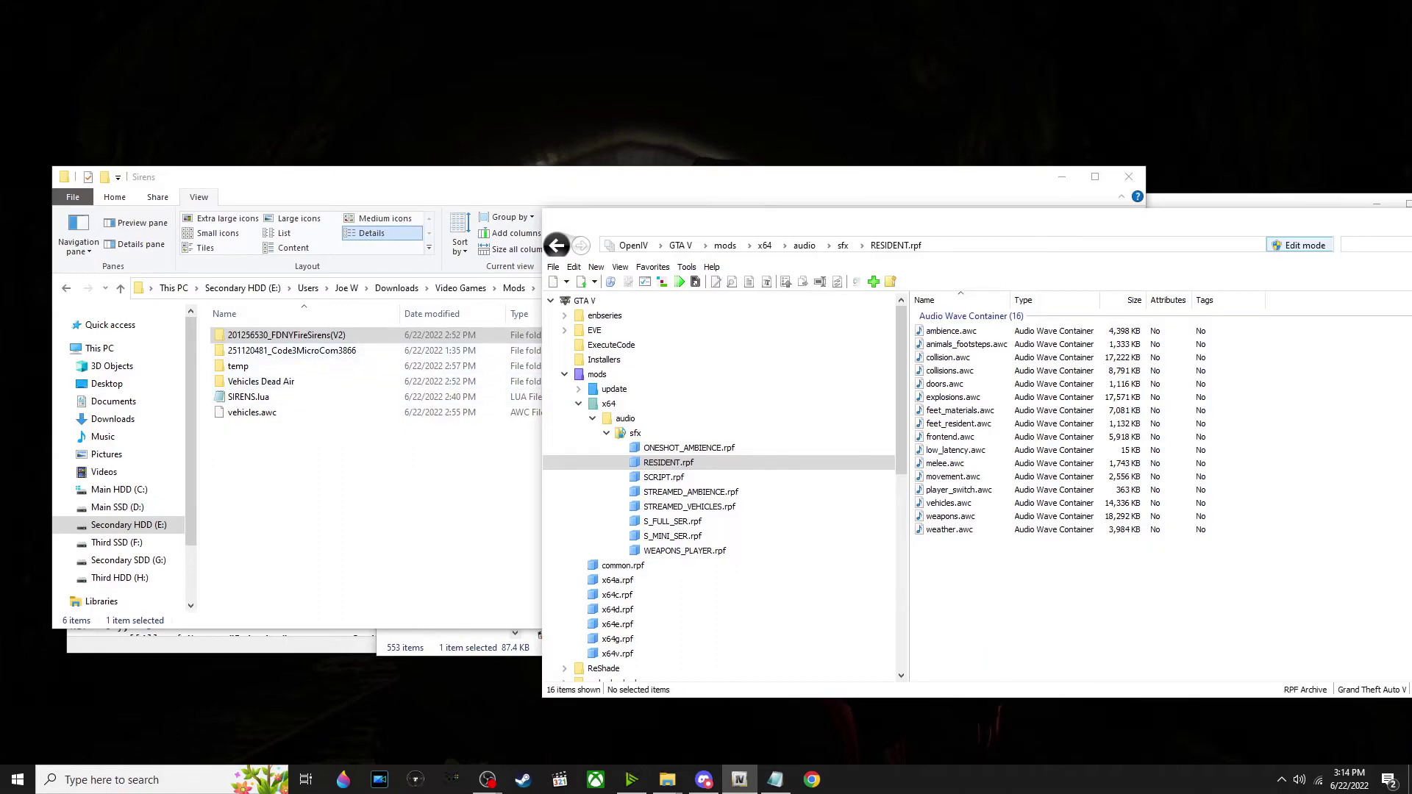
{"action": "right_click", "coordinate": [1071, 546]}
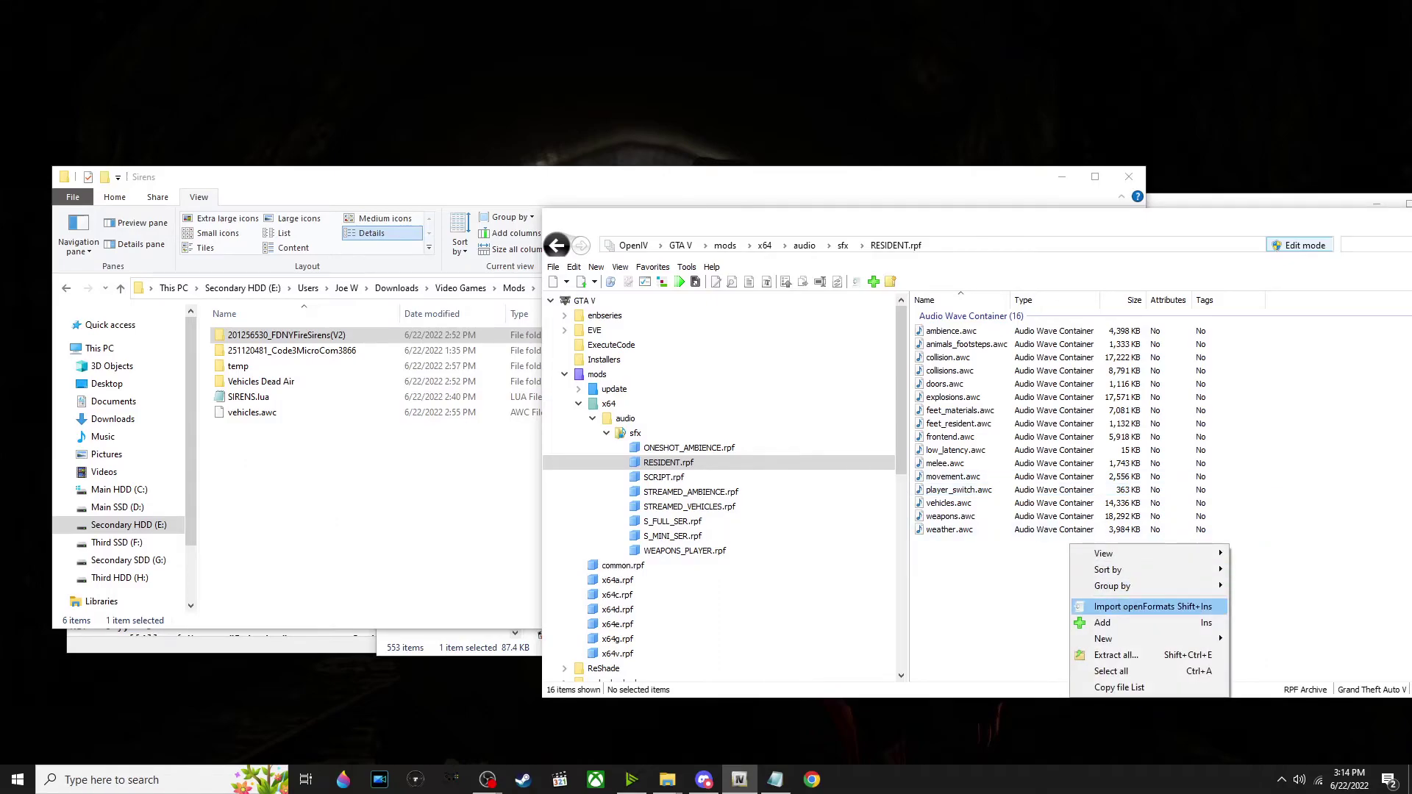
{"action": "key", "text": "Escape"}
{"action": "left_click", "coordinate": [368, 478]}
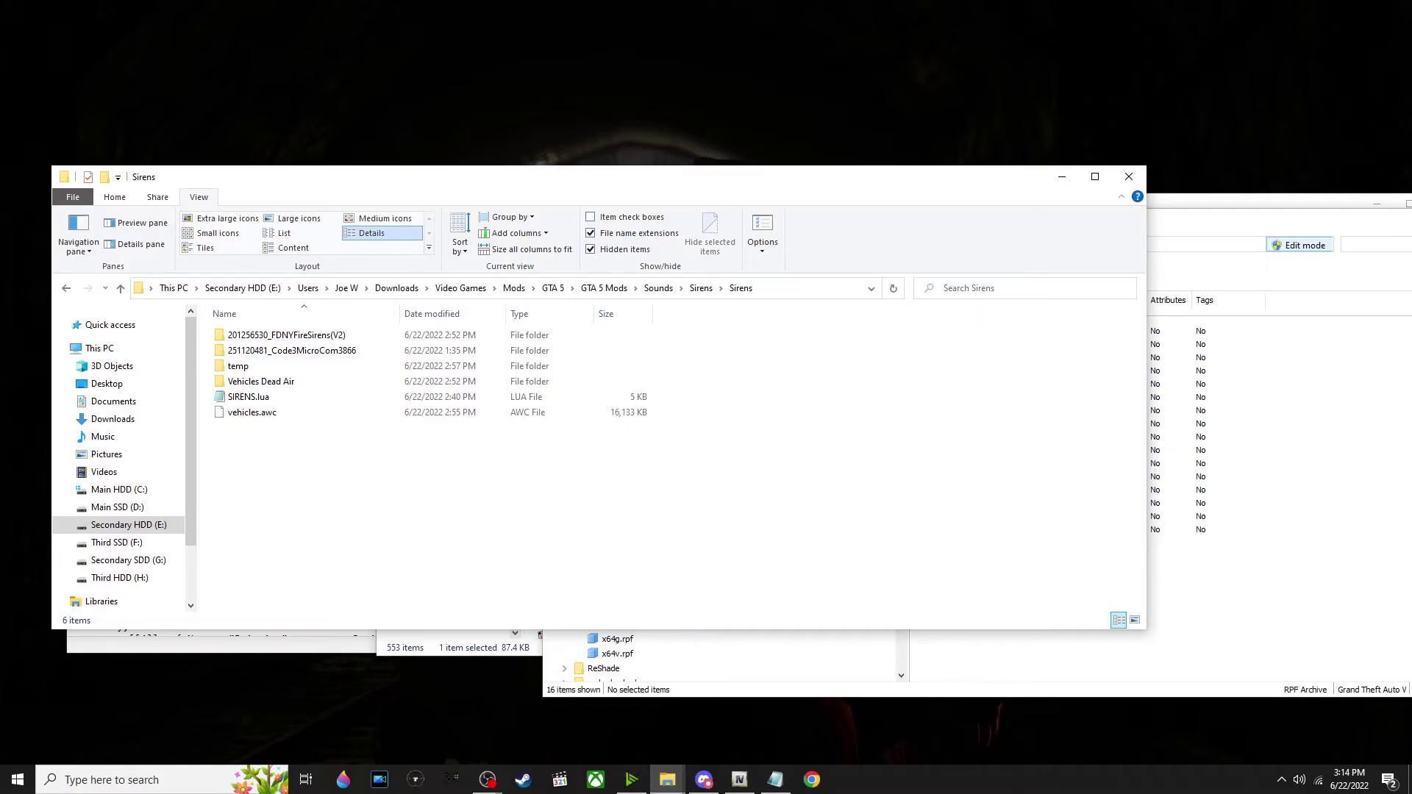
{"action": "left_click", "coordinate": [1061, 177]}
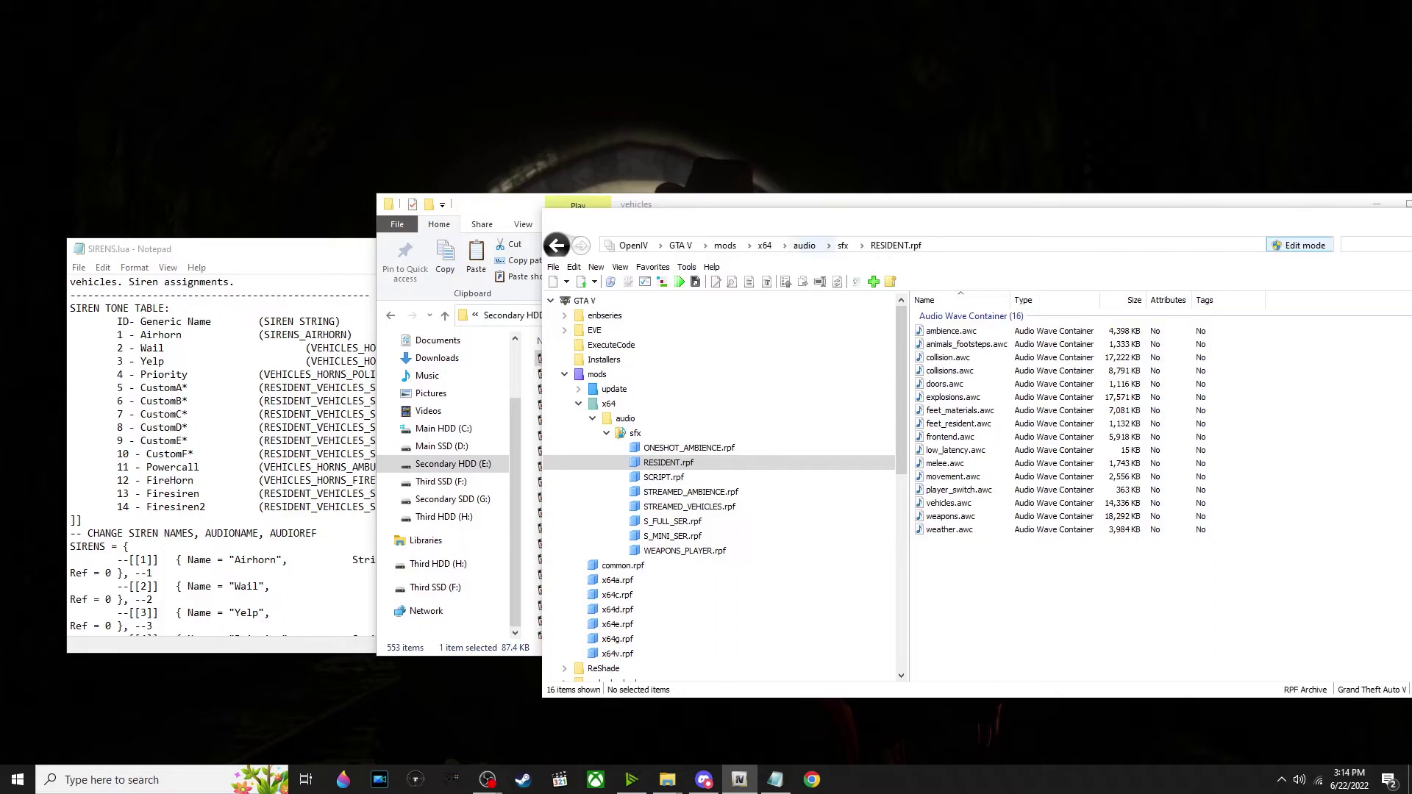
Go up to the sfx folder in OpenIV, and create a new folder inside the Sirens folder in File Explorer
{"action": "left_click", "coordinate": [843, 245]}
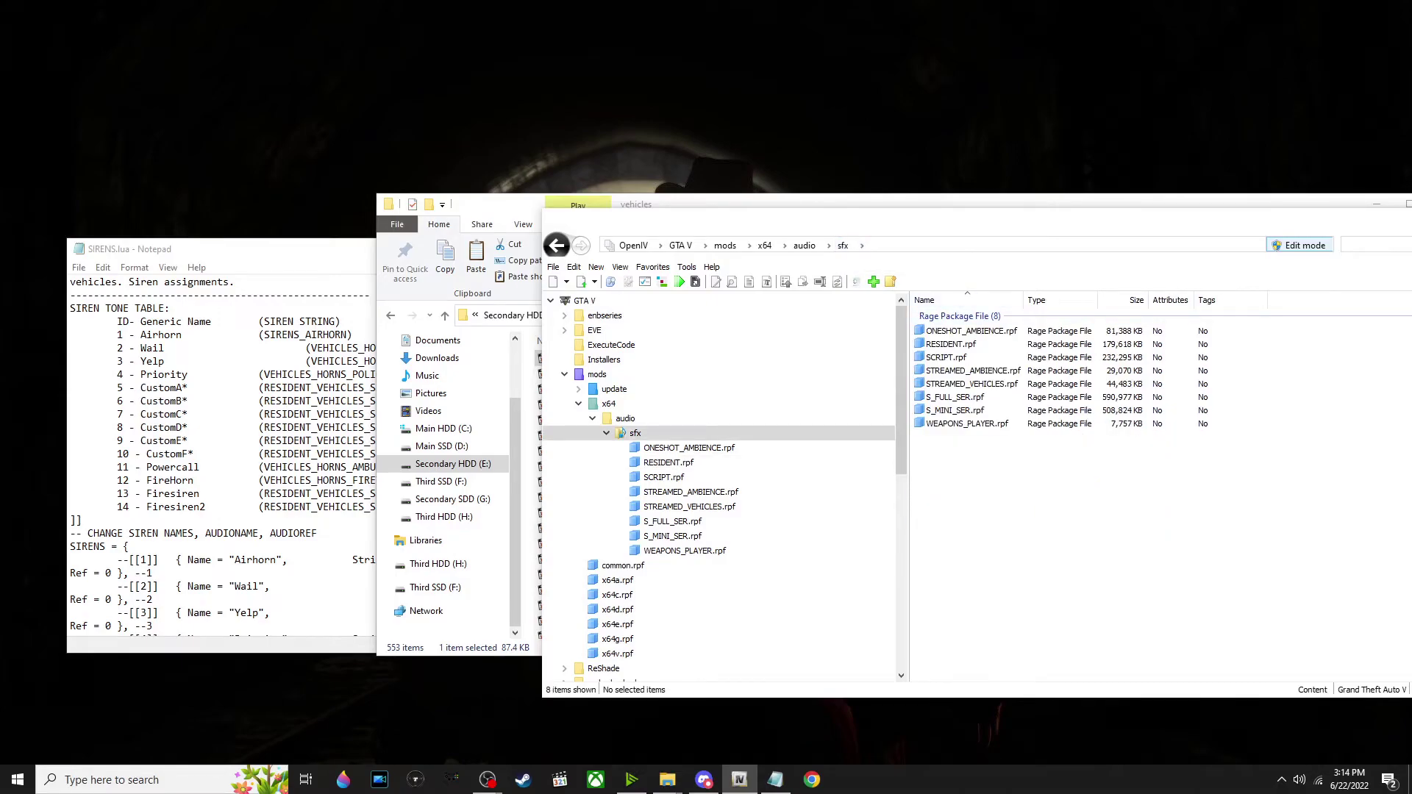
{"action": "left_click", "coordinate": [957, 202]}
{"action": "left_click", "coordinate": [1022, 315]}
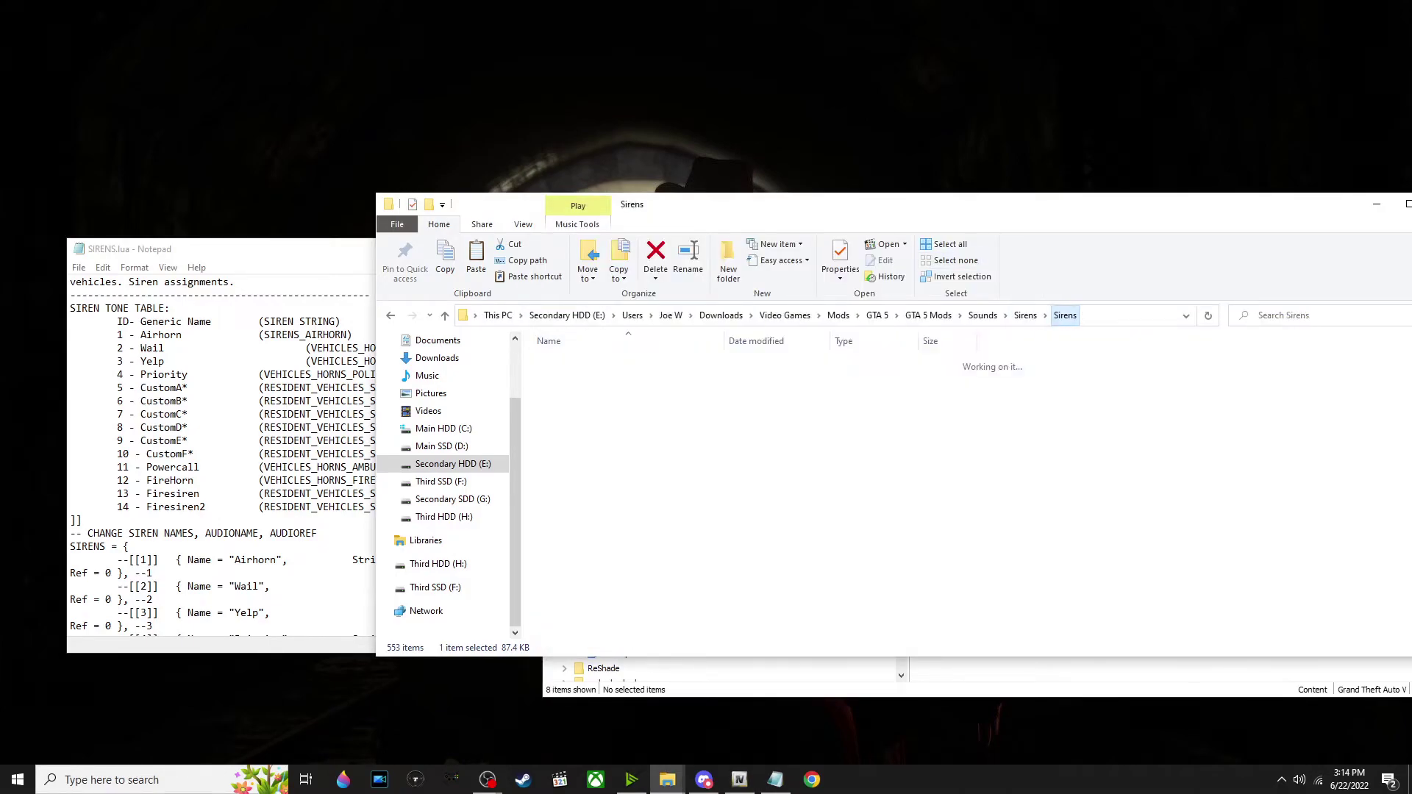
{"action": "right_click", "coordinate": [657, 478]}
{"action": "mouse_move", "coordinate": [691, 654]}
{"action": "left_click", "coordinate": [862, 656]}
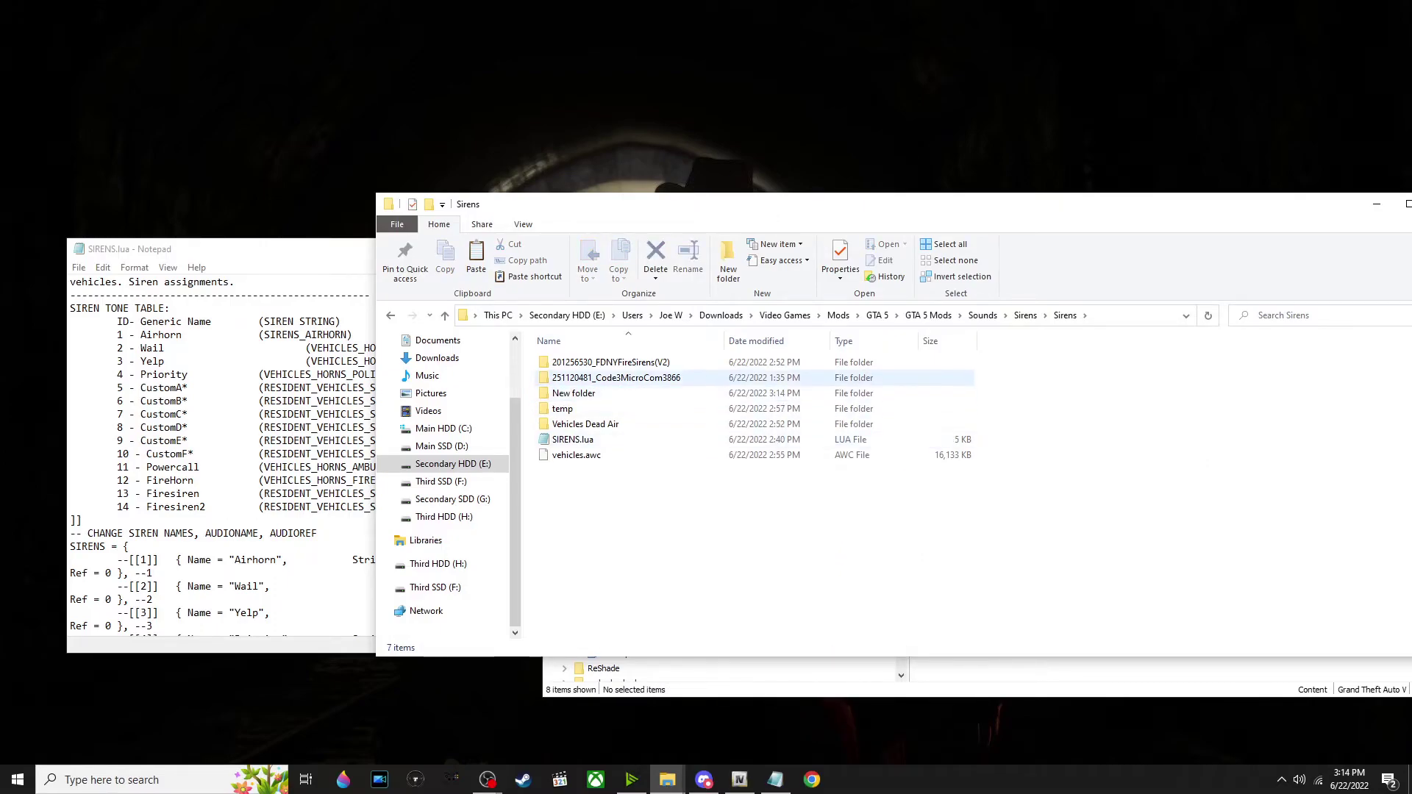
Copy RESIDENT.rpf from the mods sfx folder in OpenIV into the new folder under Sirens
{"action": "double_click", "coordinate": [574, 392]}
{"action": "left_click_drag", "start_coordinate": [632, 213], "coordinate": [293, 218]}
{"action": "left_click", "coordinate": [1206, 220]}
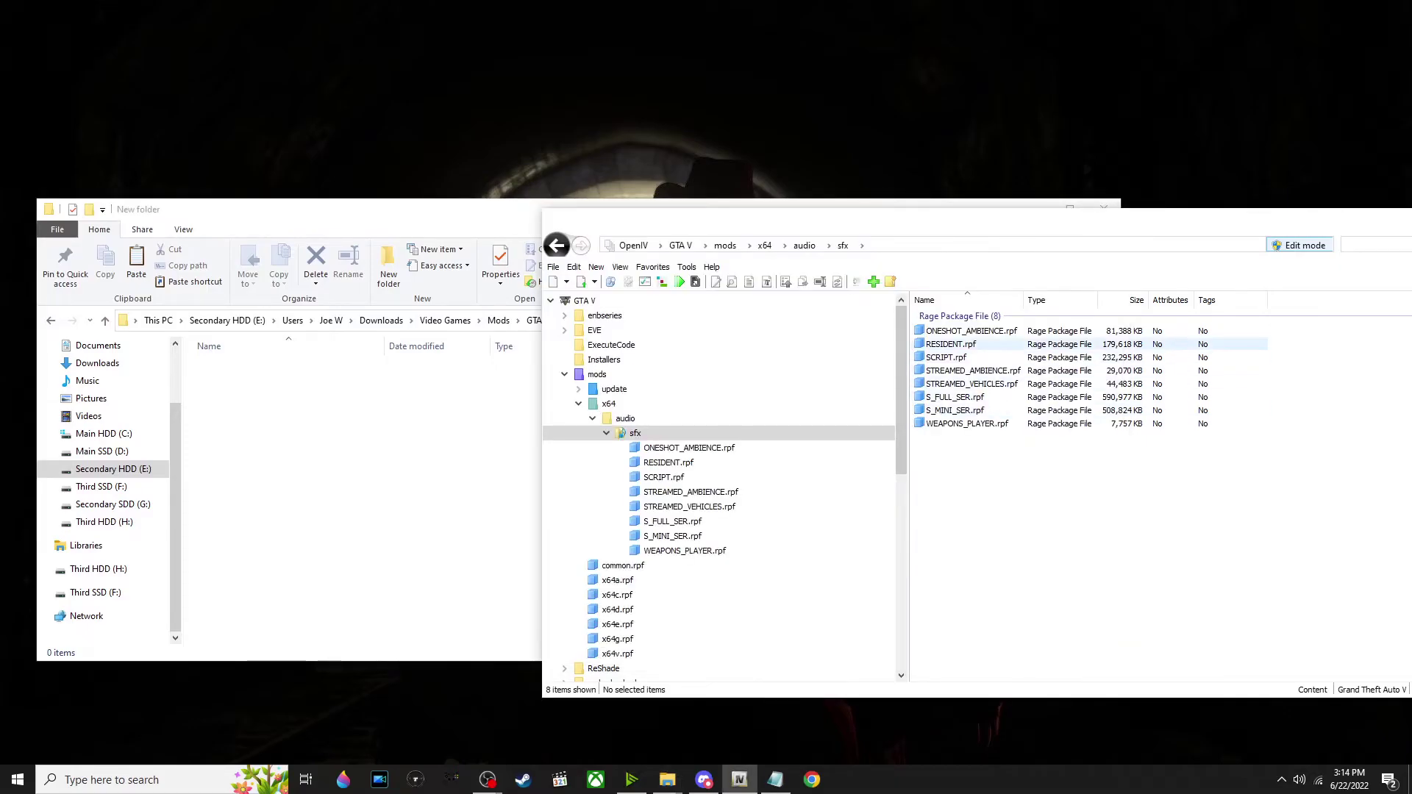
{"action": "left_click", "coordinate": [951, 343]}
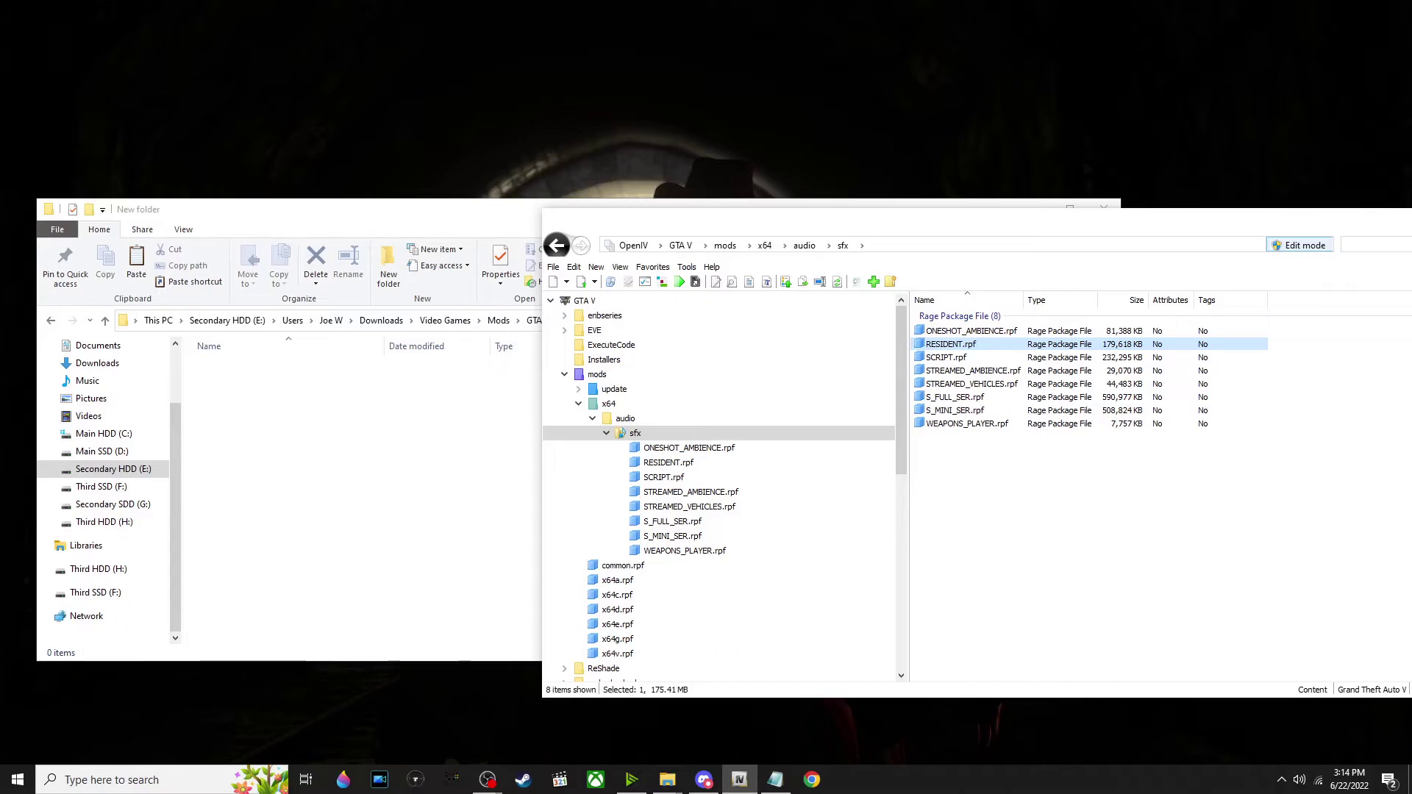
{"action": "key", "text": "alt+Tab"}
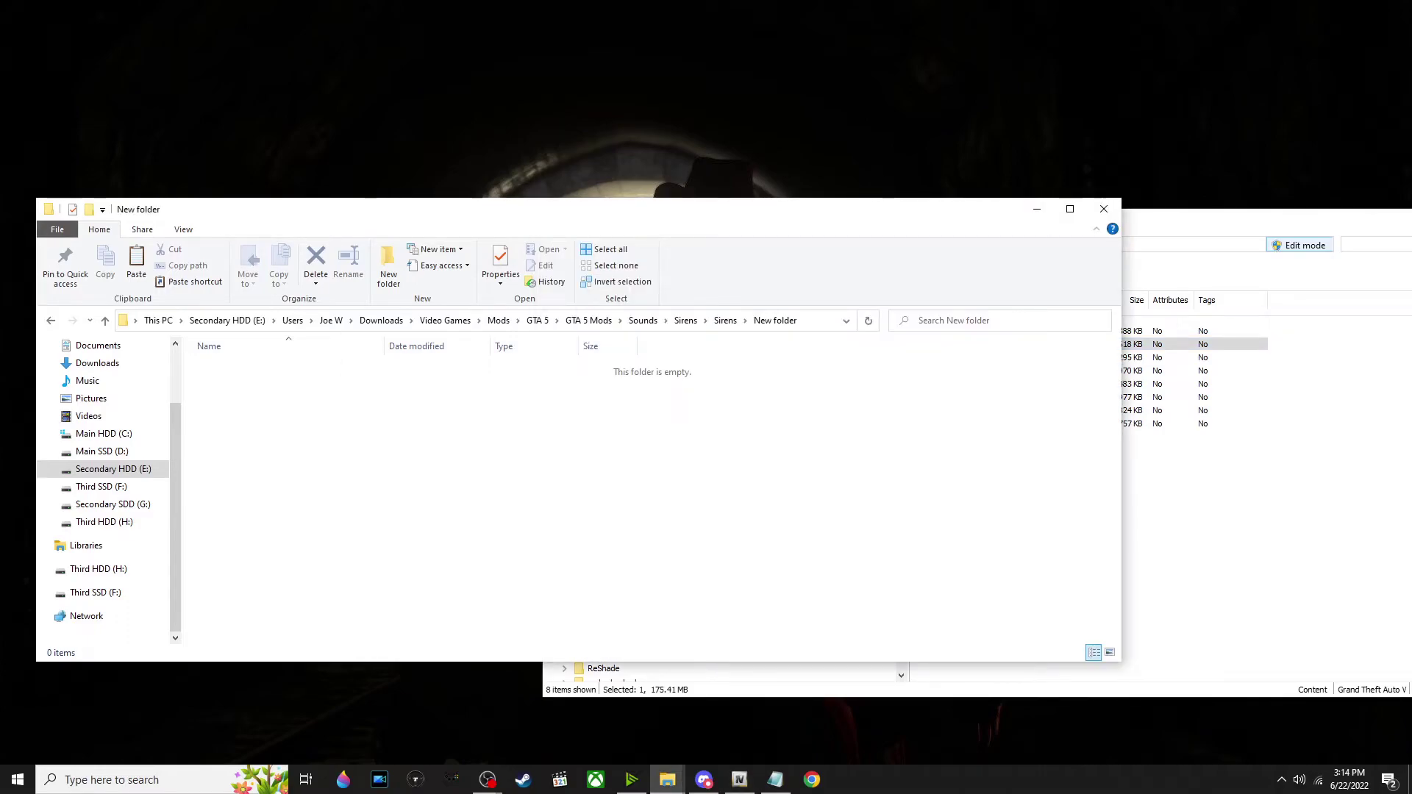
{"action": "key", "text": "ctrl+v"}
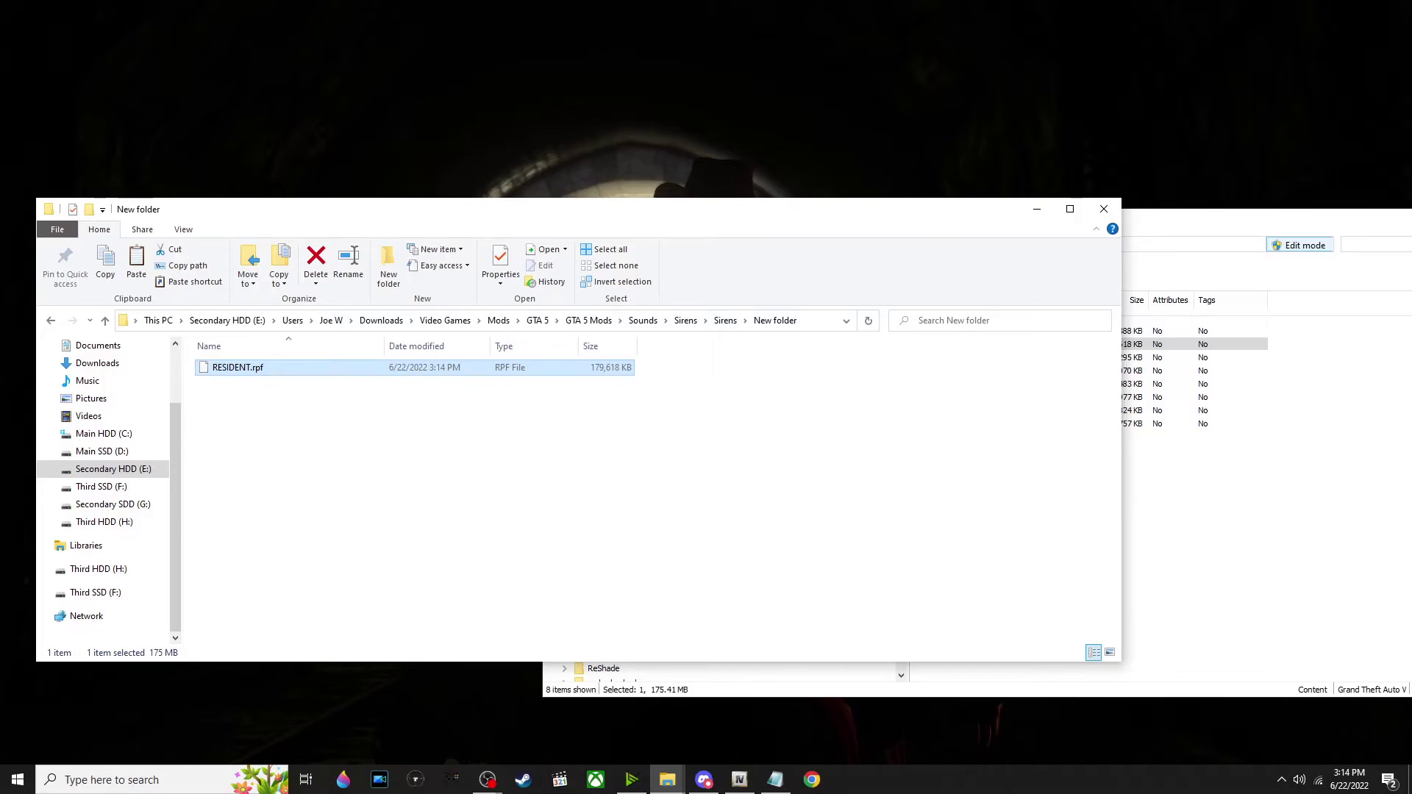
Encrypt the copied RESIDENT.rpf with ArchiveFix.exe, close its console, and minimise the ArchiveFix folder window
{"action": "left_click", "coordinate": [667, 780]}
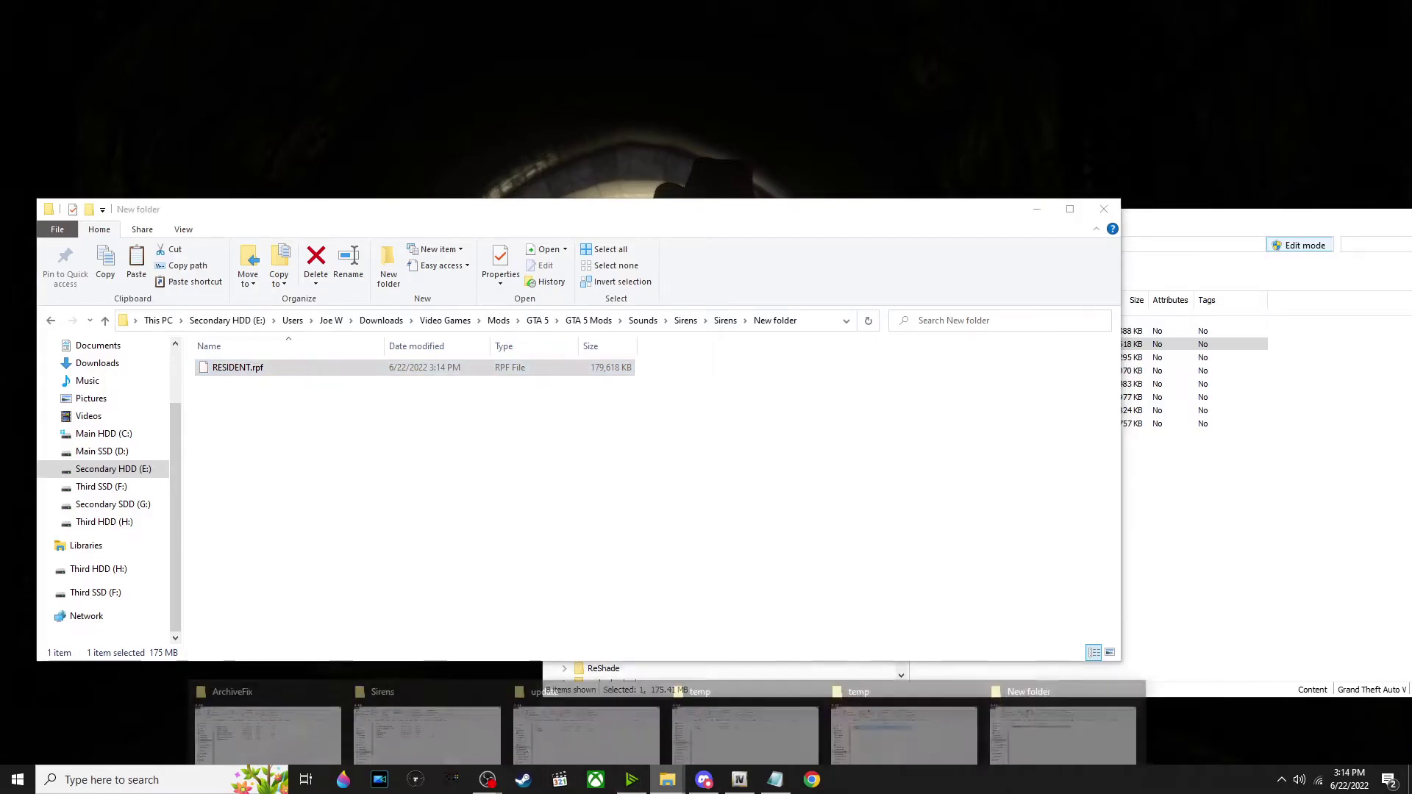
{"action": "left_click", "coordinate": [267, 724]}
{"action": "left_click_drag", "start_coordinate": [515, 149], "coordinate": [872, 193]}
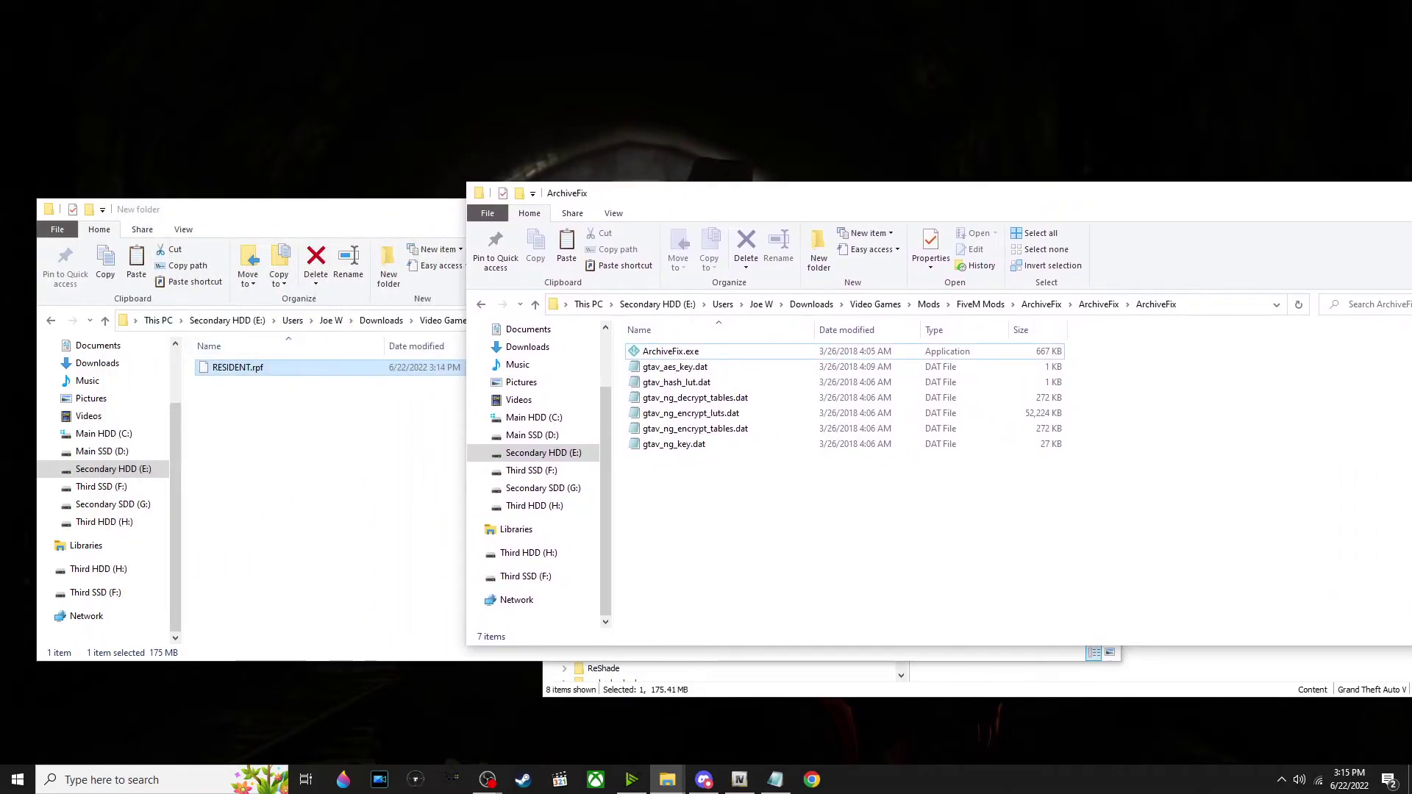
{"action": "left_click_drag", "start_coordinate": [238, 367], "coordinate": [746, 352]}
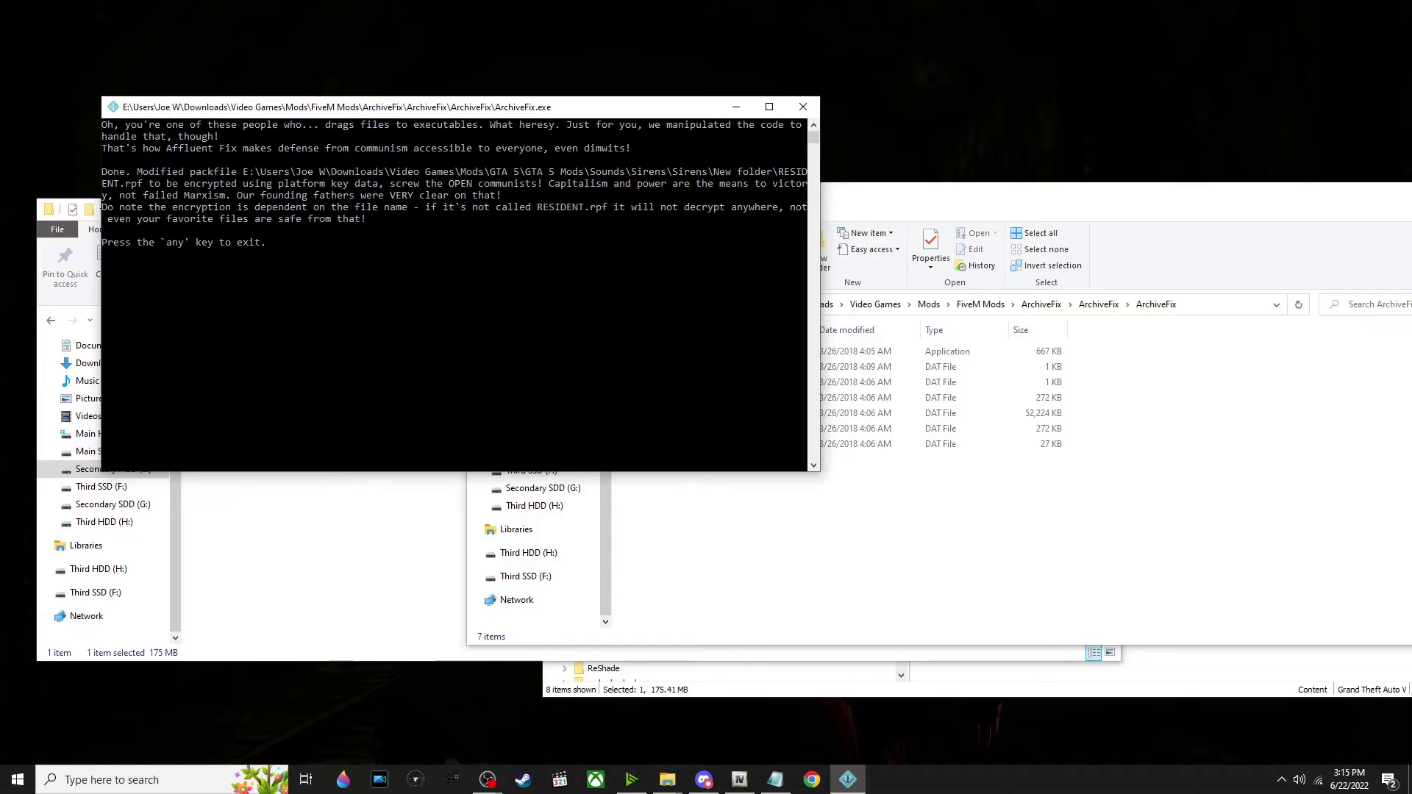
{"action": "key", "text": "Return"}
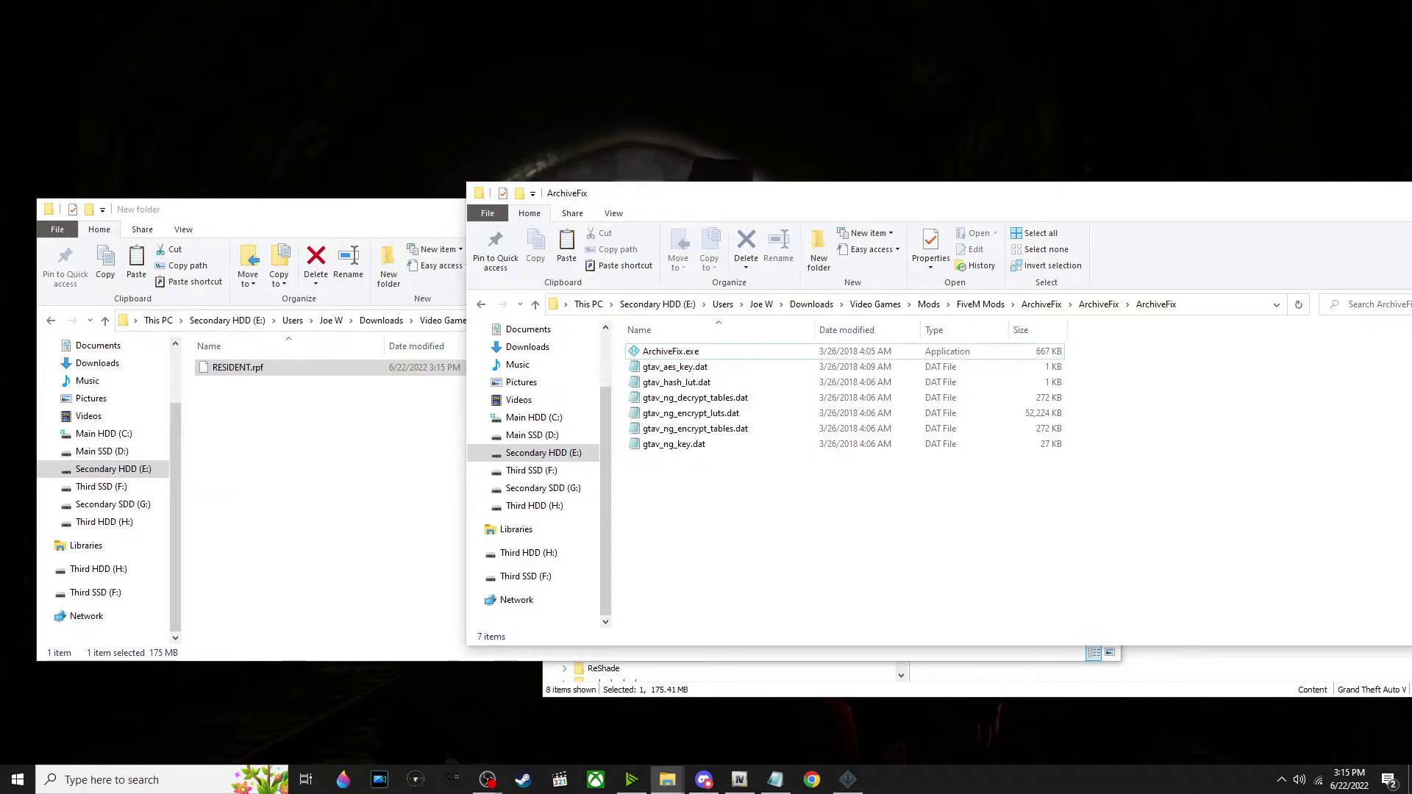
{"action": "left_click_drag", "start_coordinate": [1297, 201], "coordinate": [966, 187]}
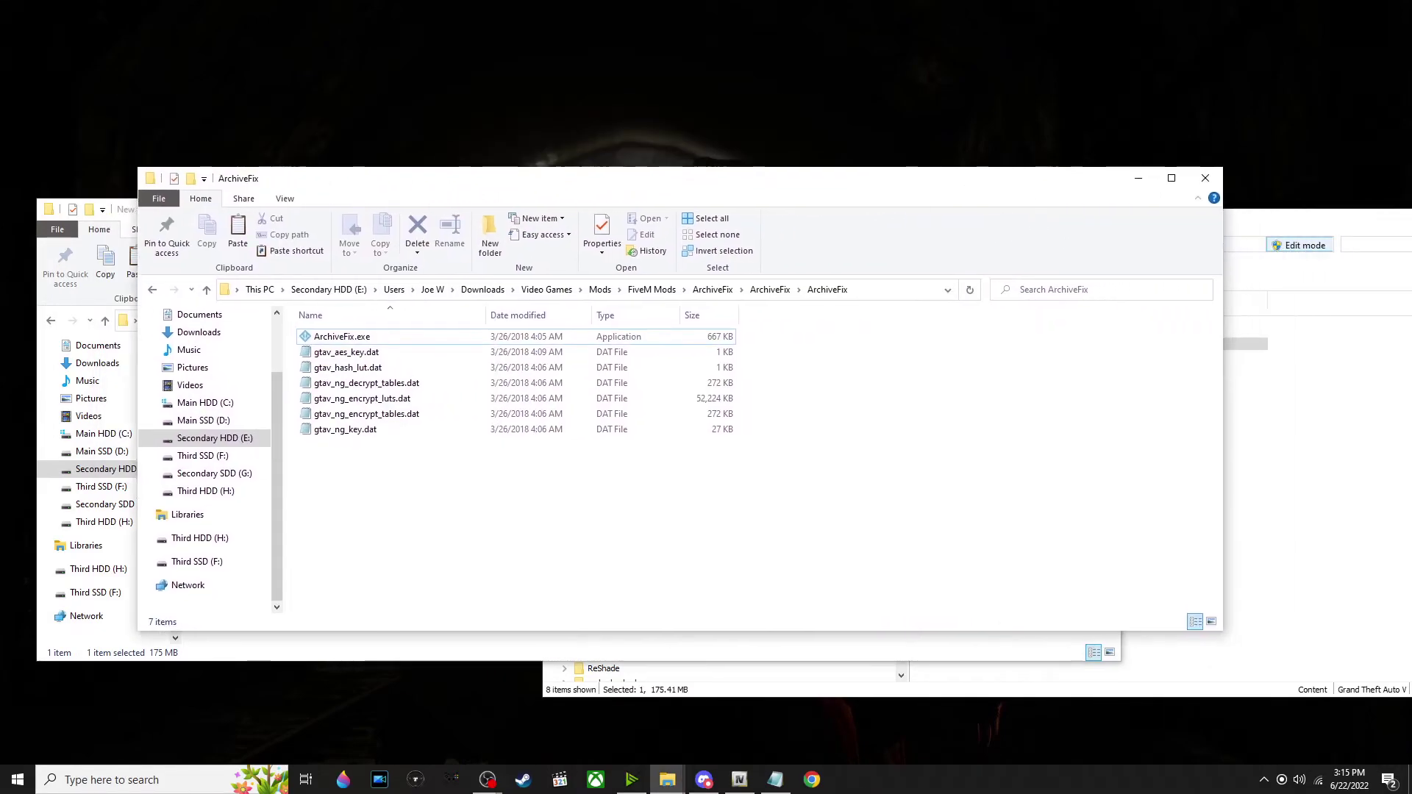
{"action": "left_click", "coordinate": [1140, 178]}
{"action": "left_click", "coordinate": [1250, 471]}
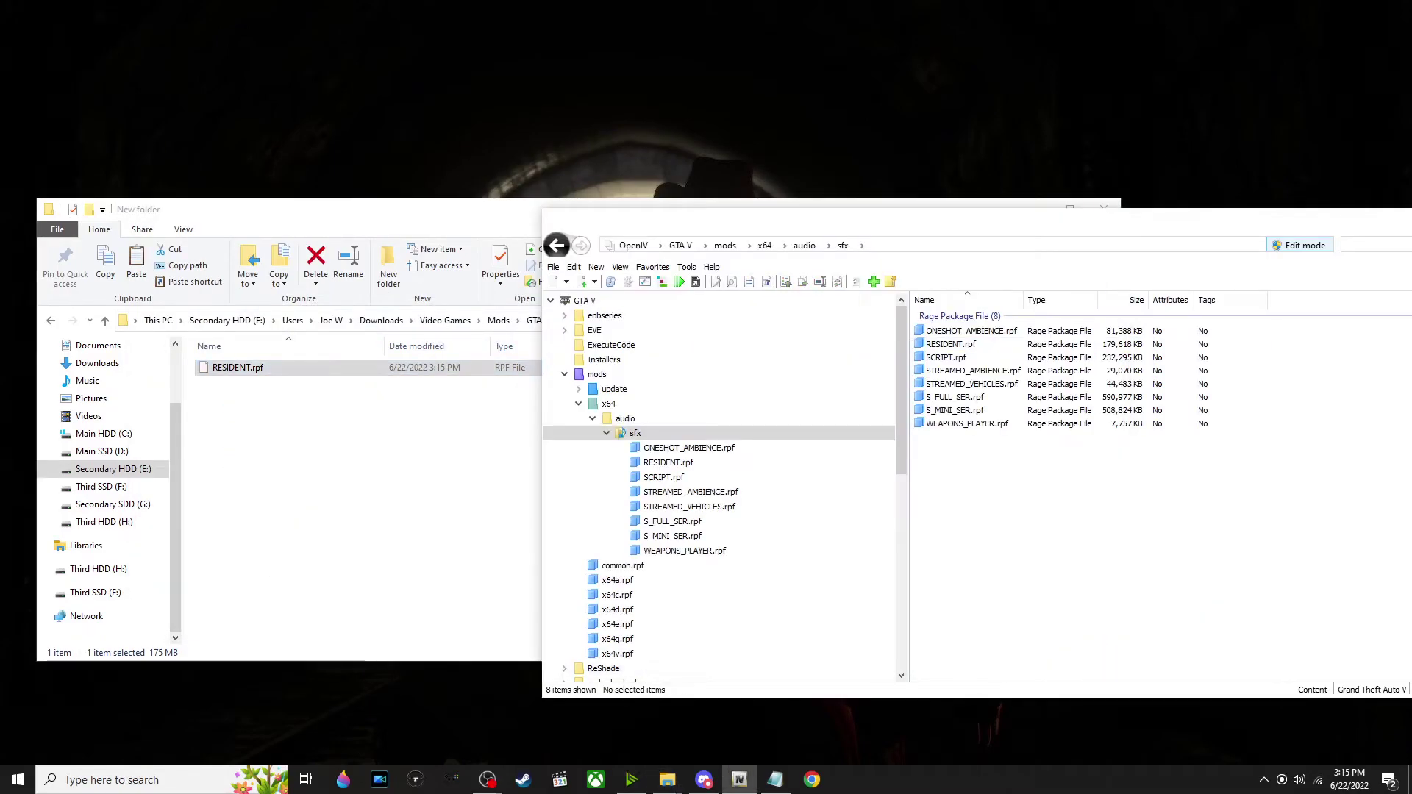
{"action": "left_click_drag", "start_coordinate": [313, 368], "coordinate": [317, 379]}
{"action": "scroll", "coordinate": [720, 484], "scroll_direction": "down", "scroll_amount": 1}
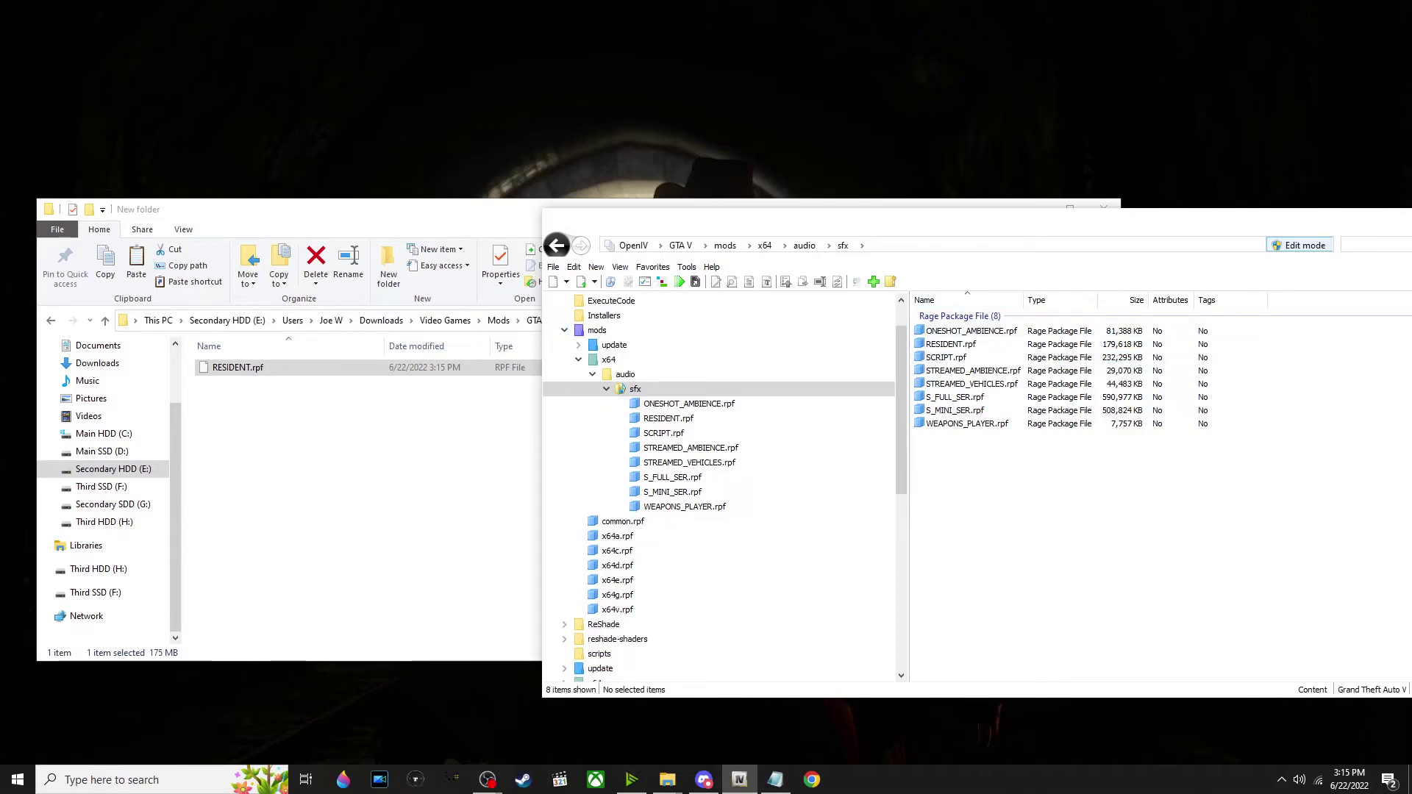
Open the x64, audio, sfx folder of the Grand Theft Auto V installation in File Explorer, and locate RESIDENT.rpf
{"action": "mouse_move", "coordinate": [667, 780]}
{"action": "mouse_move", "coordinate": [586, 725]}
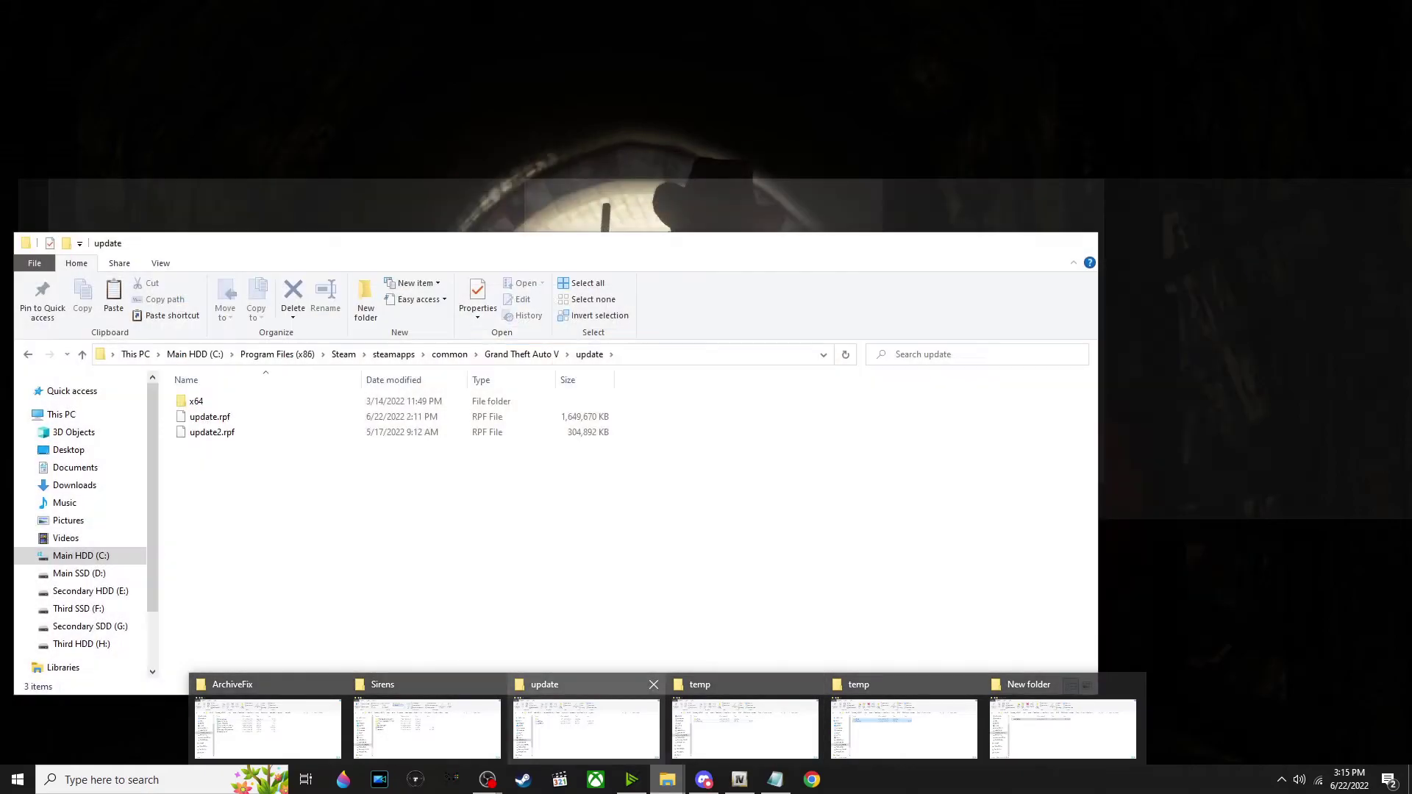
{"action": "left_click", "coordinate": [586, 728]}
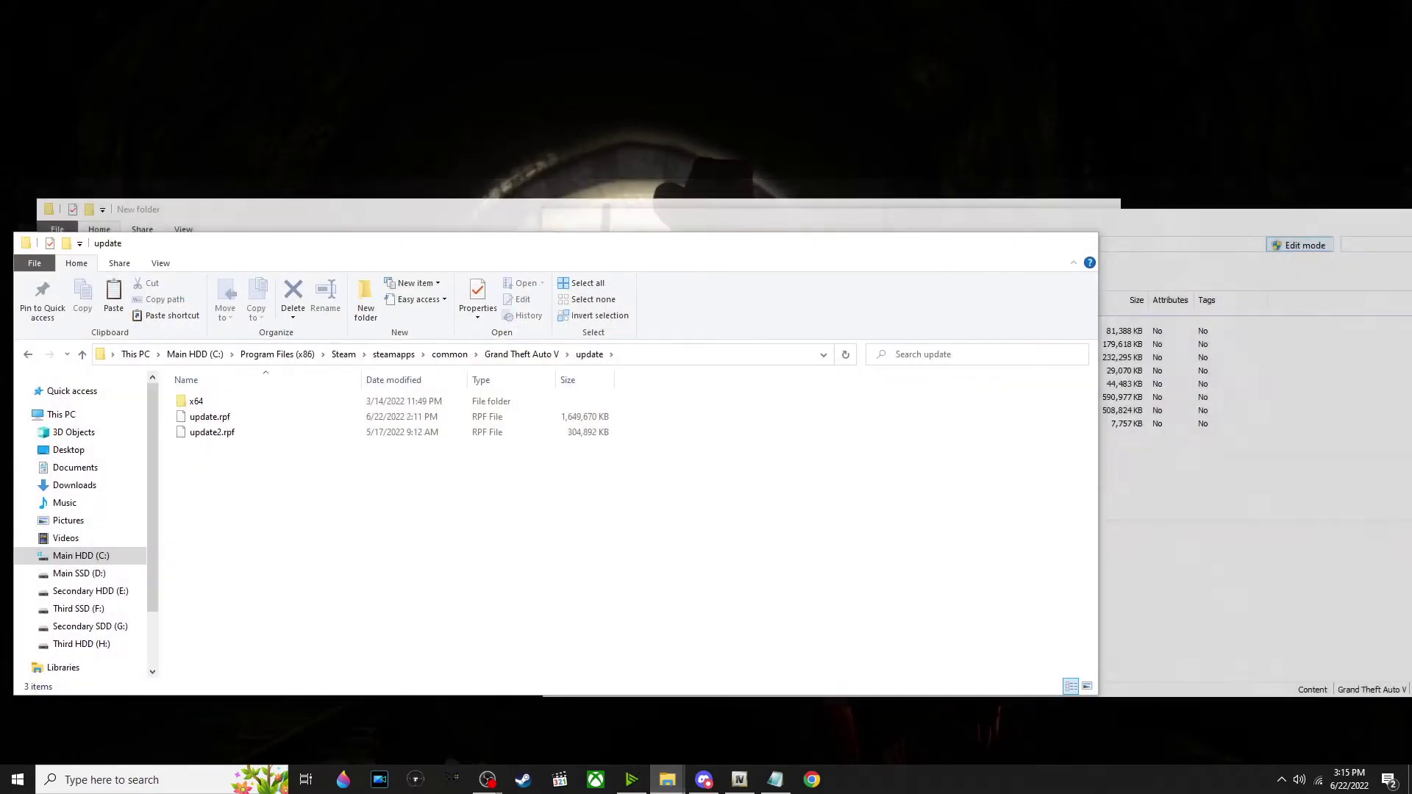
{"action": "left_click_drag", "start_coordinate": [329, 246], "coordinate": [353, 316]}
{"action": "left_click", "coordinate": [546, 424]}
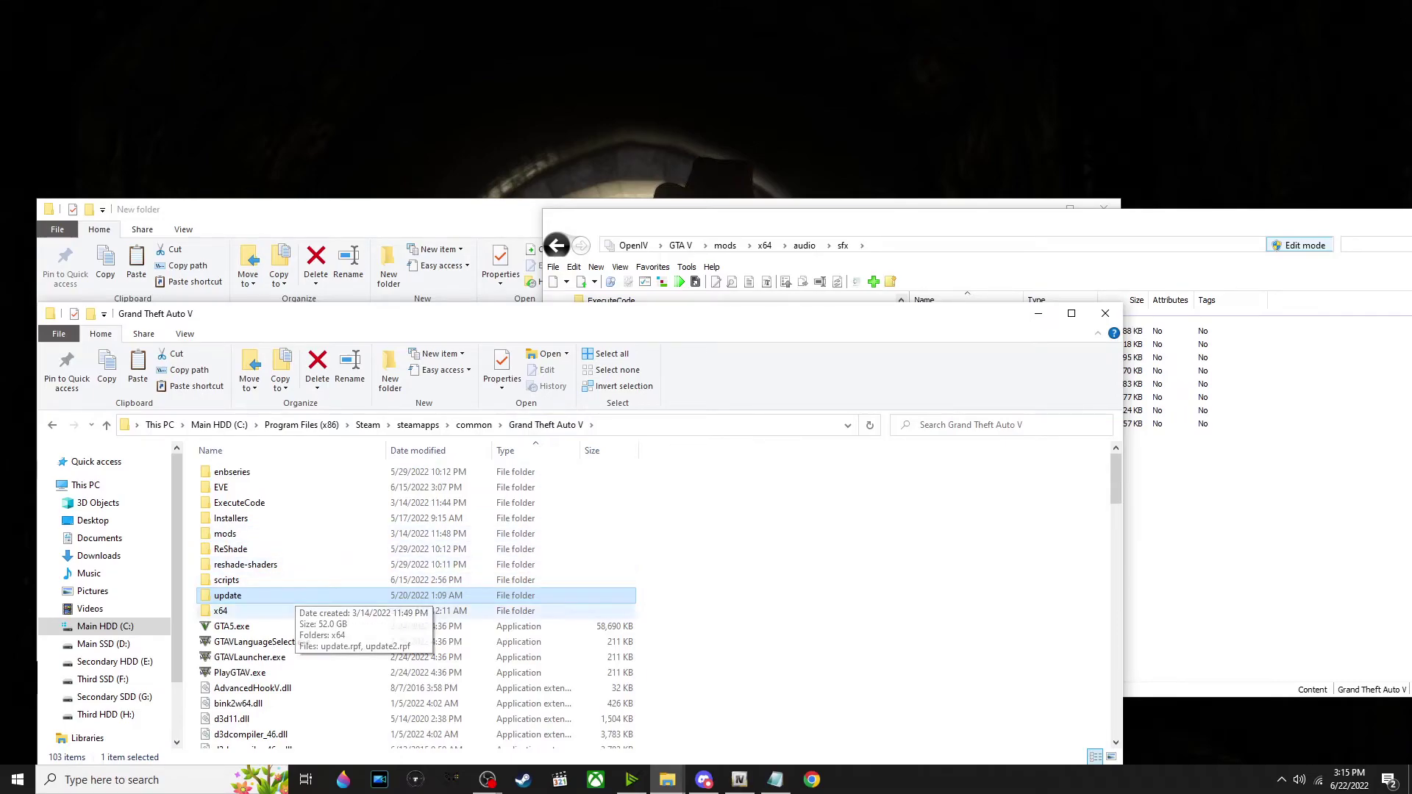
{"action": "double_click", "coordinate": [294, 610]}
{"action": "double_click", "coordinate": [225, 472]}
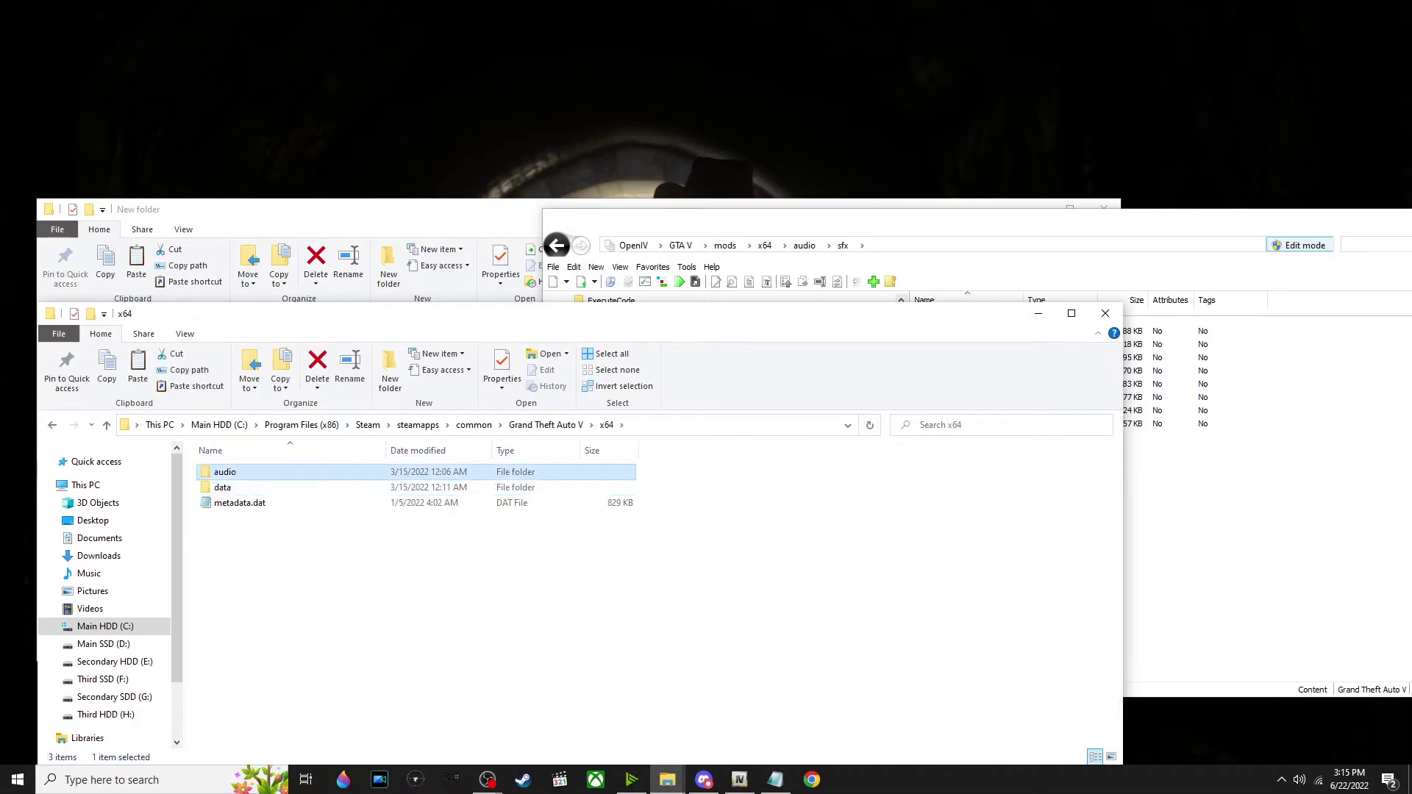
{"action": "double_click", "coordinate": [225, 472]}
{"action": "scroll", "coordinate": [118, 503], "scroll_direction": "down", "scroll_amount": 2}
{"action": "scroll", "coordinate": [331, 541], "scroll_direction": "down", "scroll_amount": 9}
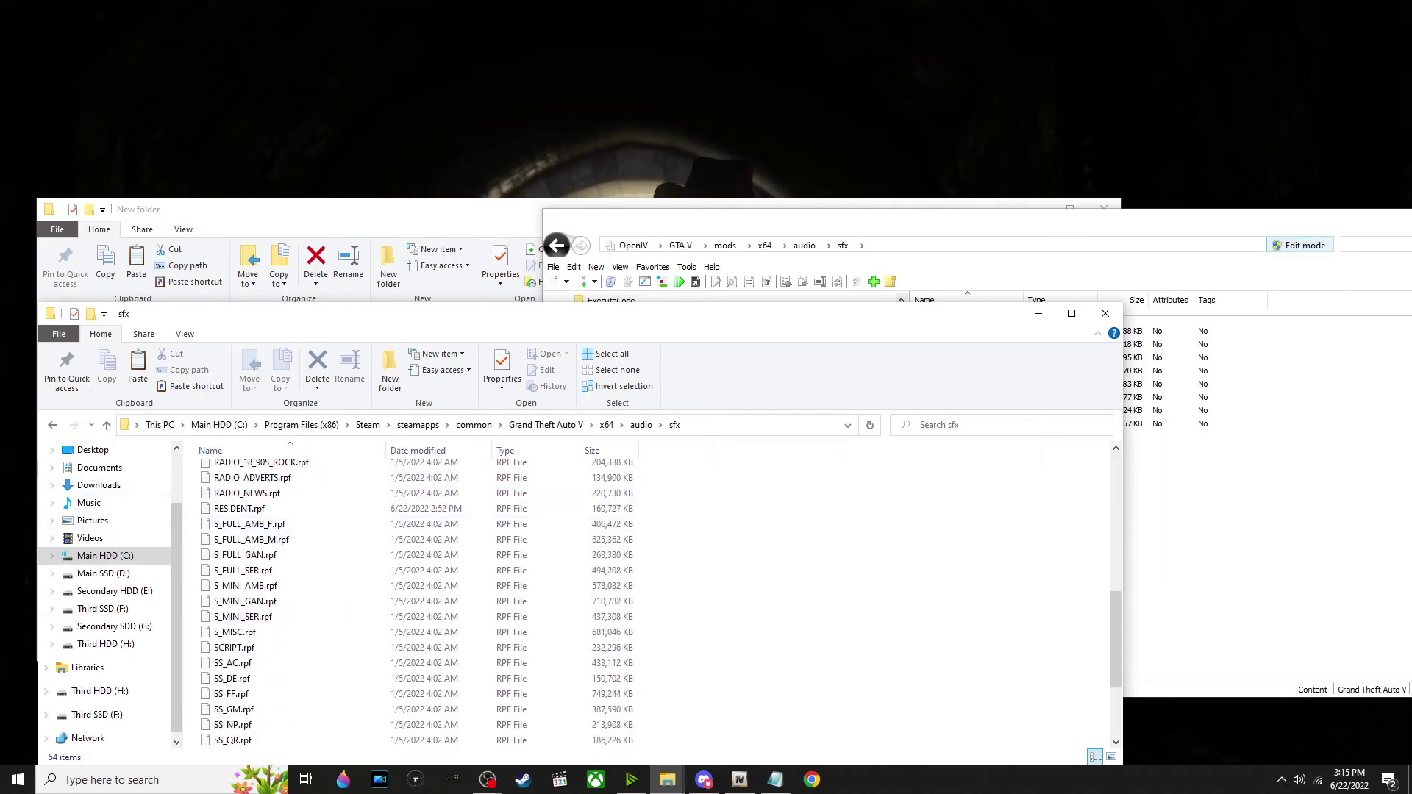
Copy the encrypted RESIDENT.rpf from the new folder into the game's sfx folder, replacing the existing file
{"action": "left_click", "coordinate": [420, 210]}
{"action": "left_click_drag", "start_coordinate": [456, 368], "coordinate": [883, 706]}
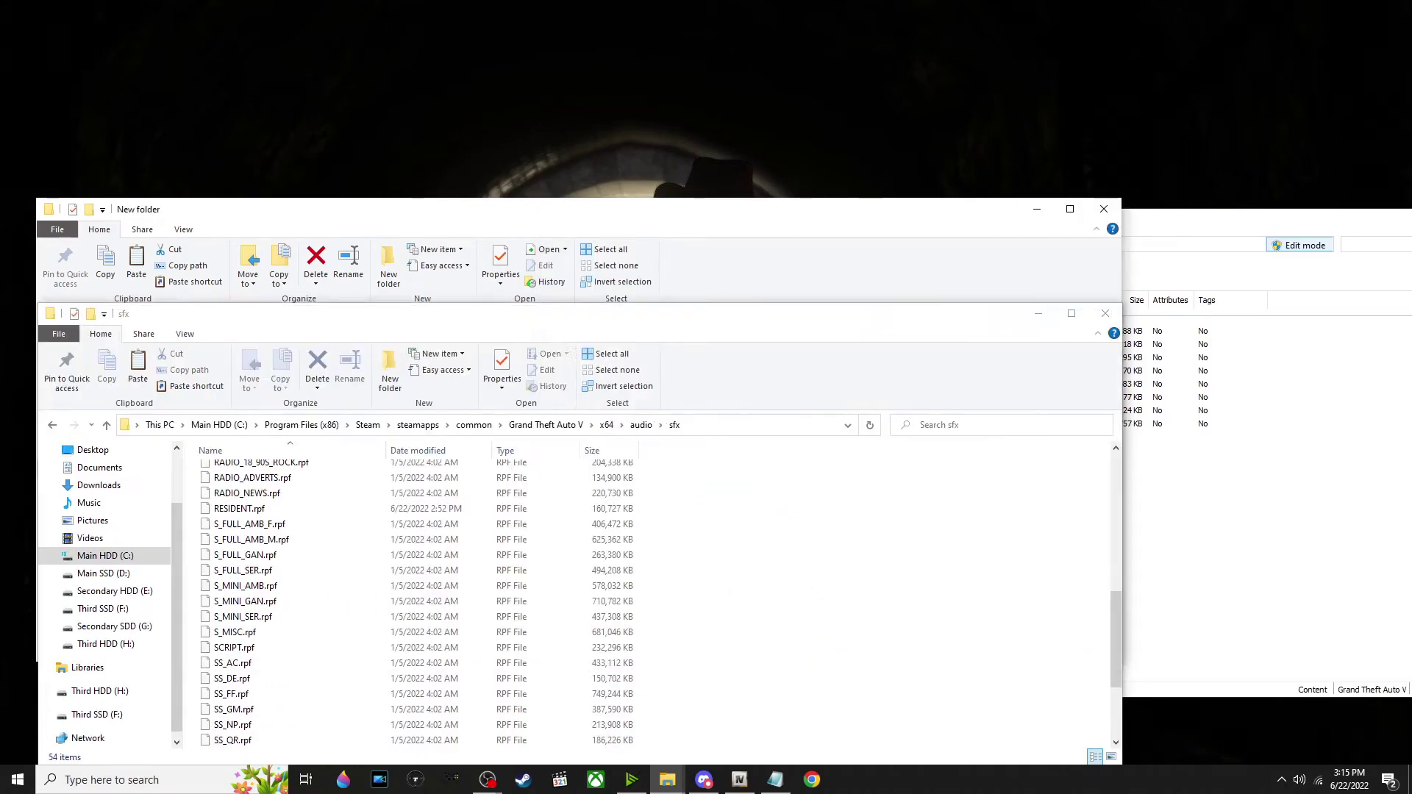
{"action": "left_click", "coordinate": [668, 271]}
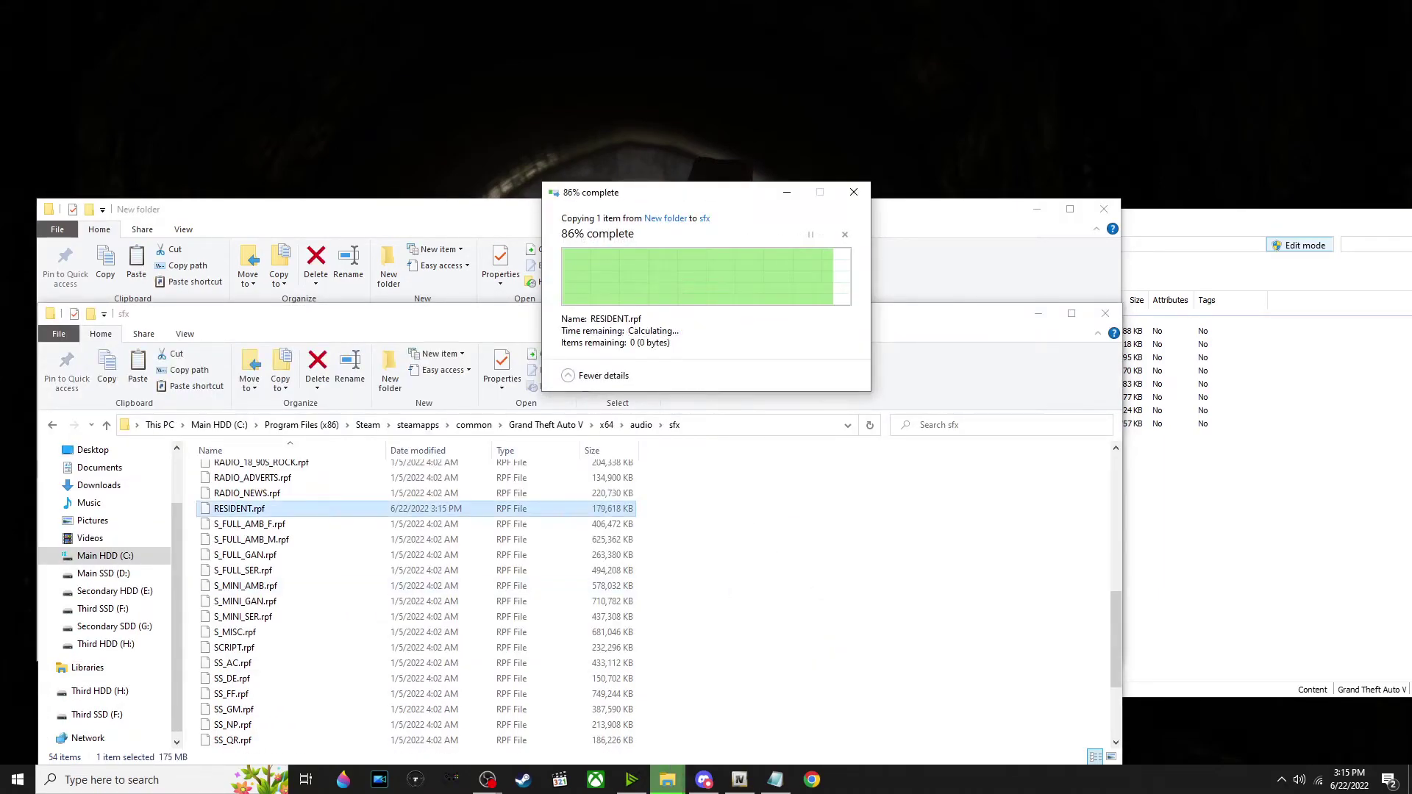
Open the update folder of the Grand Theft Auto V installation in File Explorer, and switch to OpenIV
{"action": "left_click", "coordinate": [641, 424]}
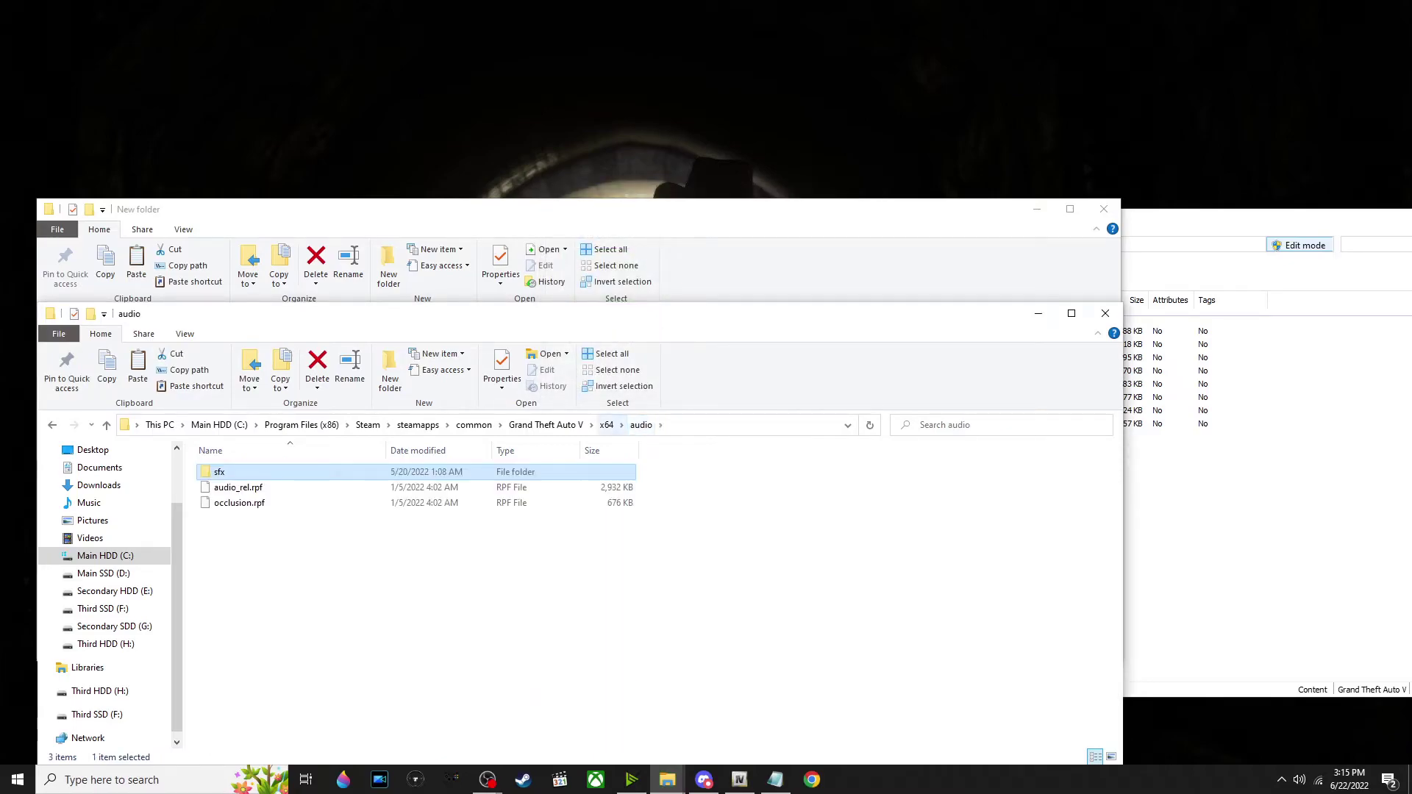
{"action": "left_click", "coordinate": [546, 425]}
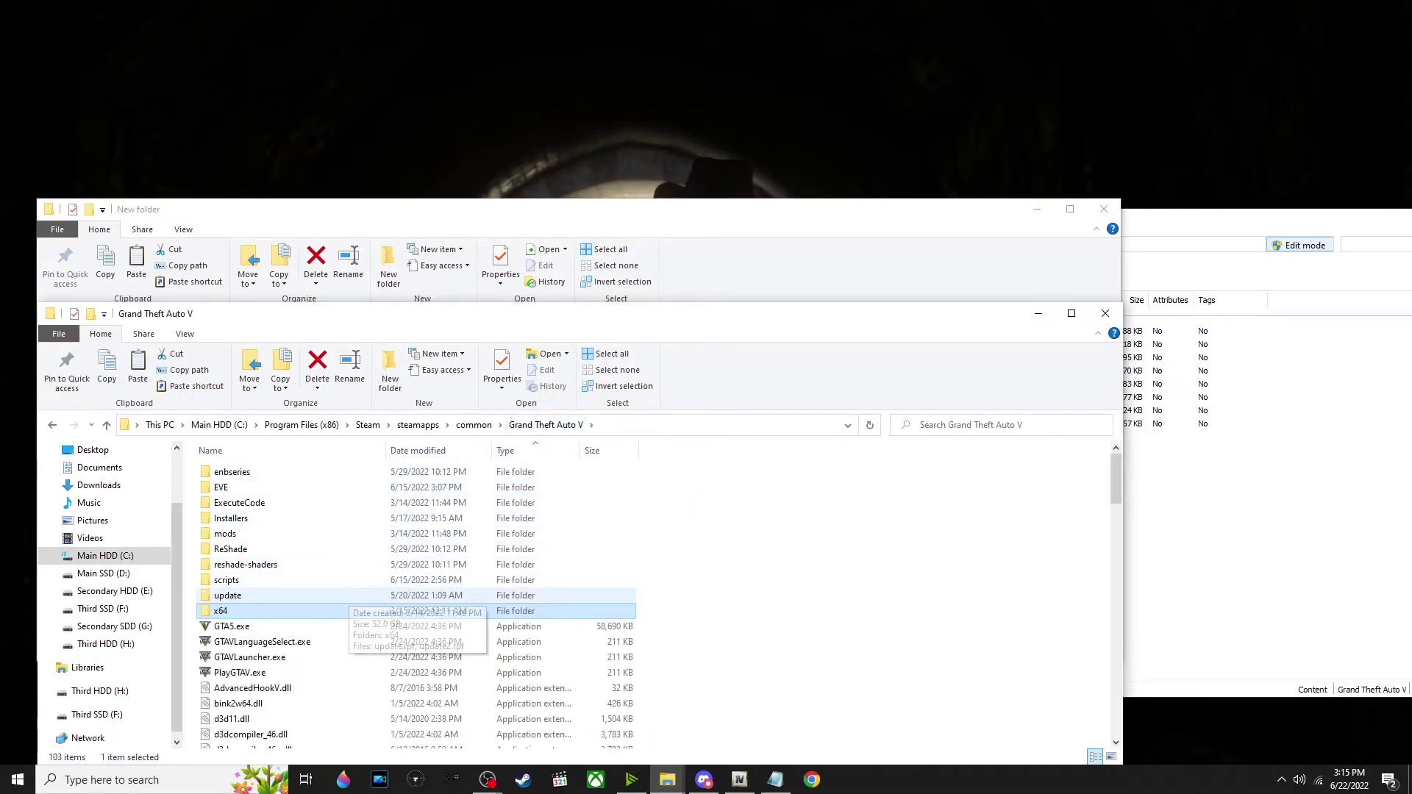
{"action": "double_click", "coordinate": [228, 595]}
{"action": "left_click_drag", "start_coordinate": [365, 315], "coordinate": [375, 238]}
{"action": "left_click", "coordinate": [1250, 470]}
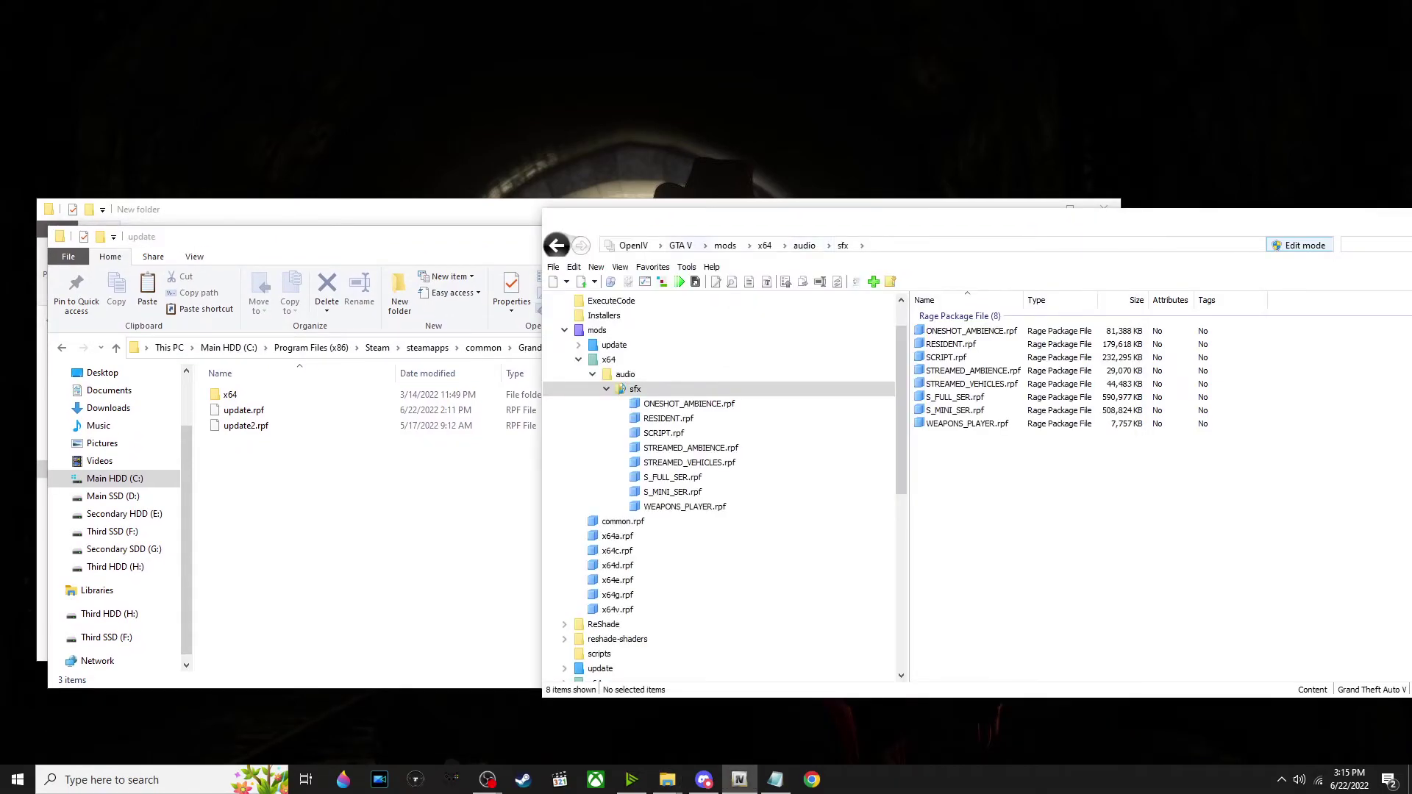
Copy update.rpf from the mods update folder in OpenIV into the new folder beside RESIDENT.rpf
{"action": "left_click", "coordinate": [556, 245]}
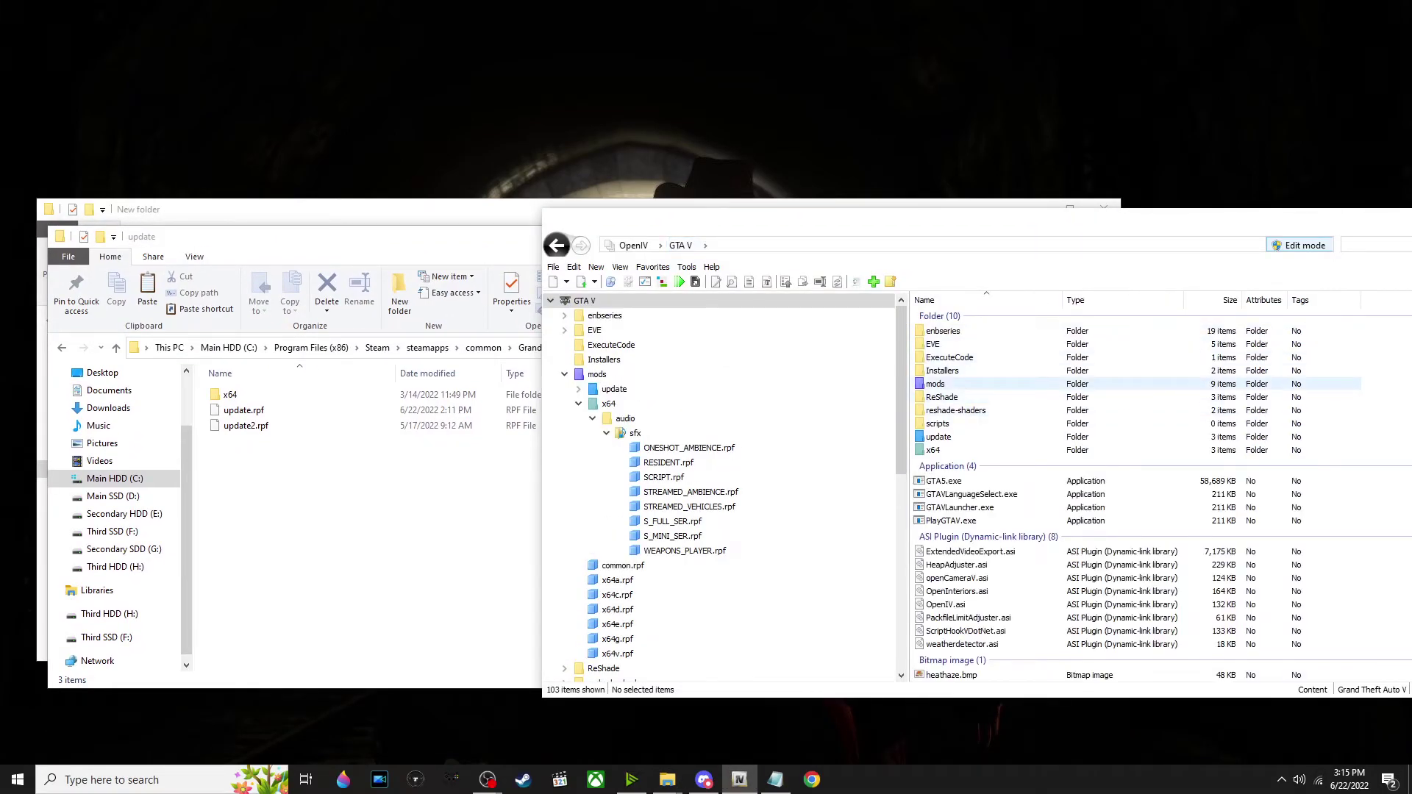
{"action": "double_click", "coordinate": [936, 384]}
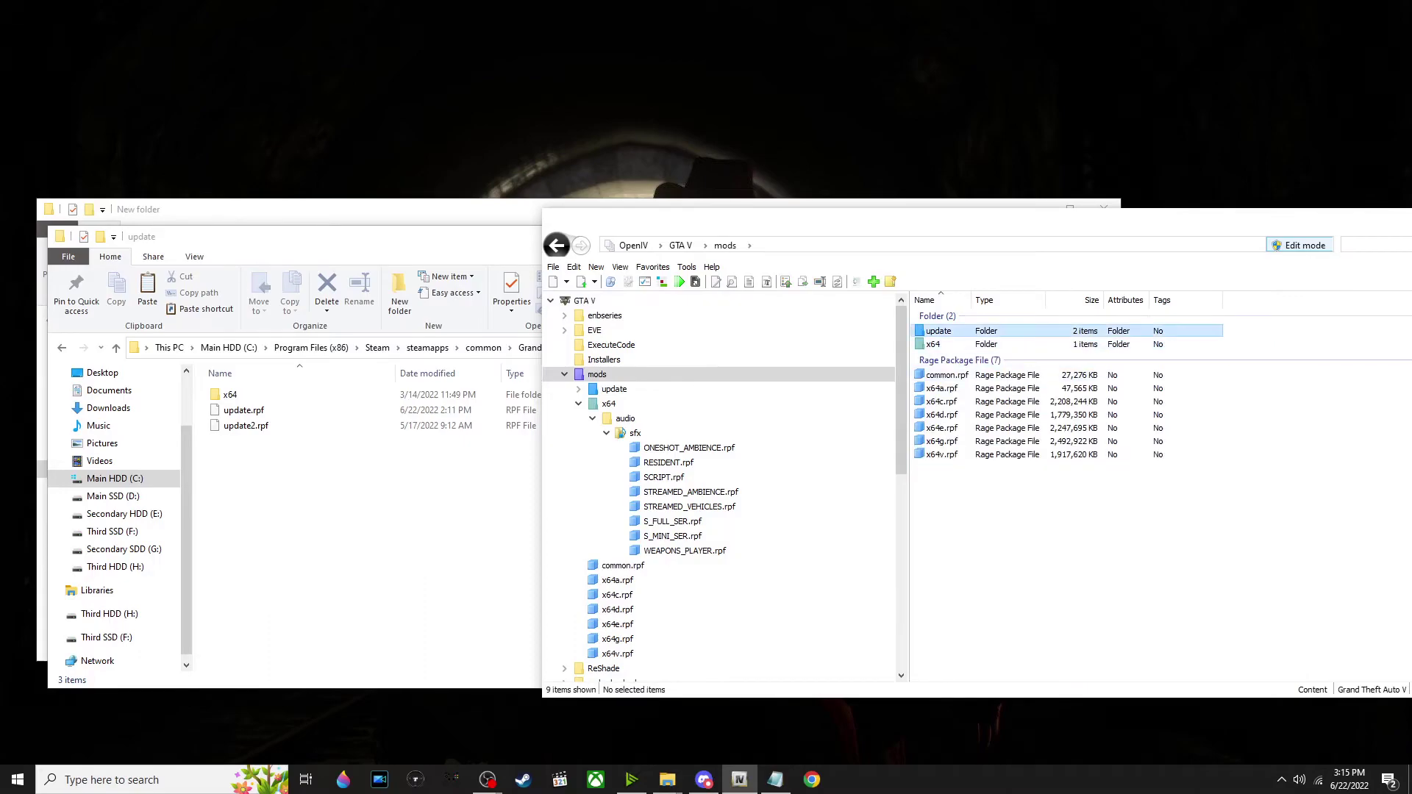
{"action": "double_click", "coordinate": [938, 330]}
{"action": "left_click", "coordinate": [990, 204]}
{"action": "key", "text": "alt+Tab"}
{"action": "left_click", "coordinate": [945, 361]}
{"action": "key", "text": "alt+Tab"}
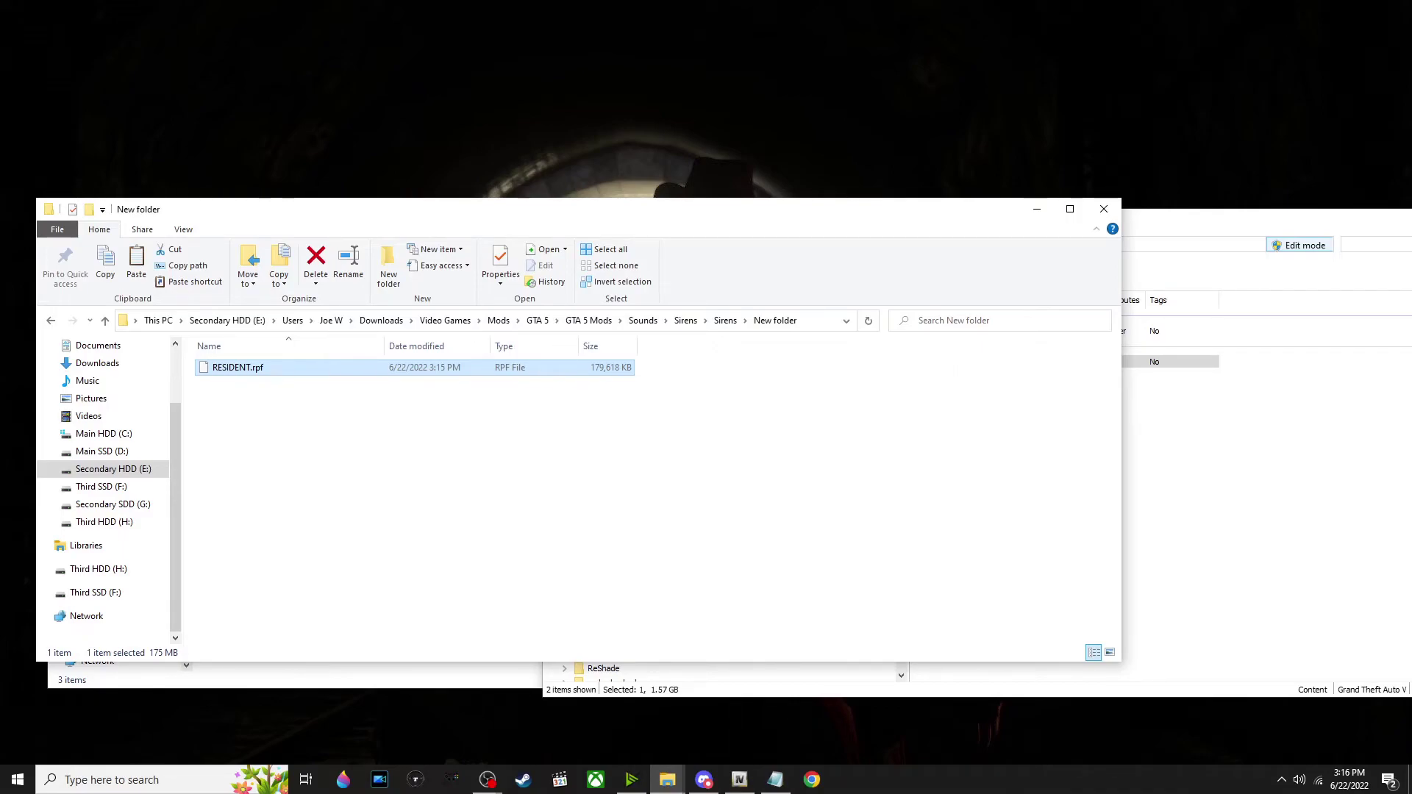
{"action": "key", "text": "ctrl+v"}
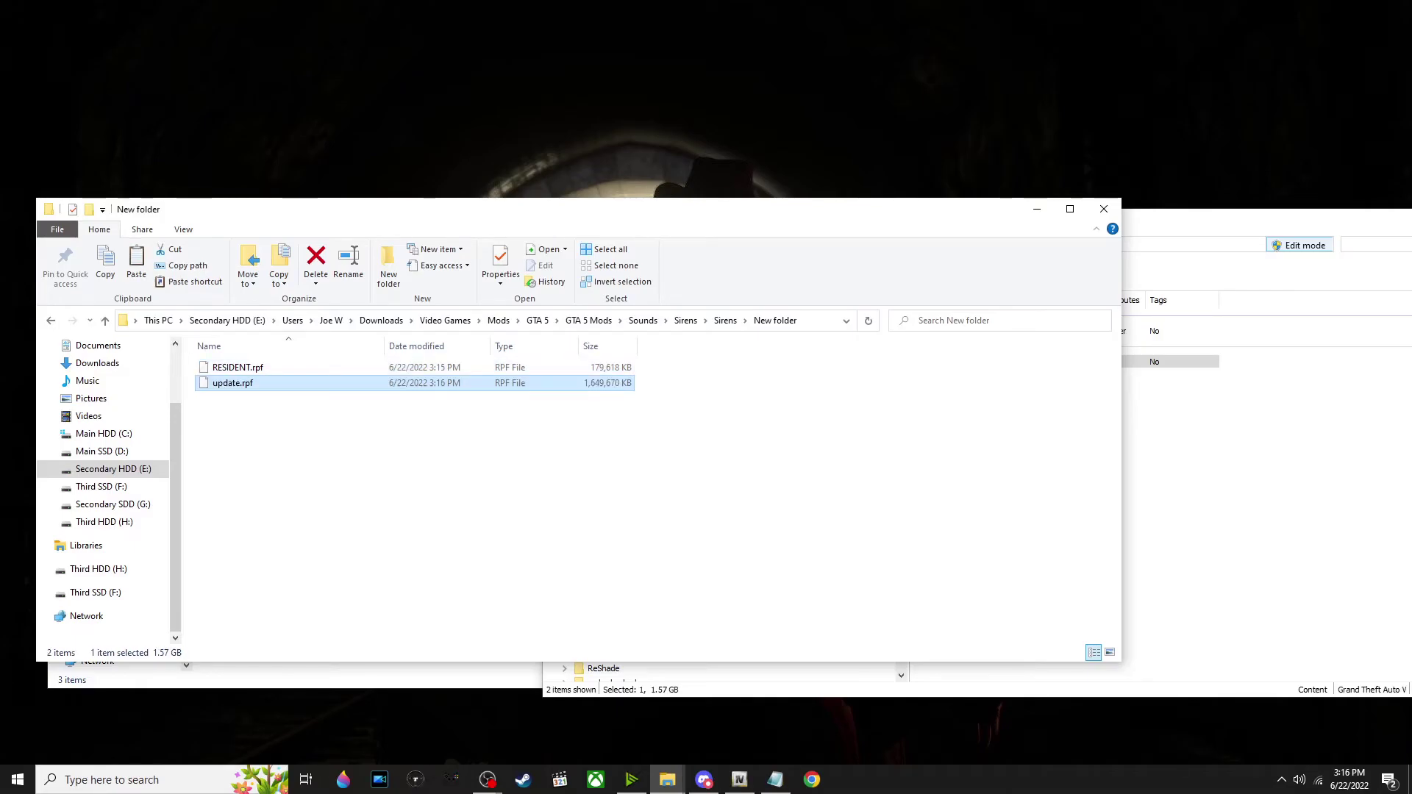
Encrypt the copied update.rpf with ArchiveFix.exe, close its console, and minimise the ArchiveFix folder window
{"action": "key", "text": "alt+Tab"}
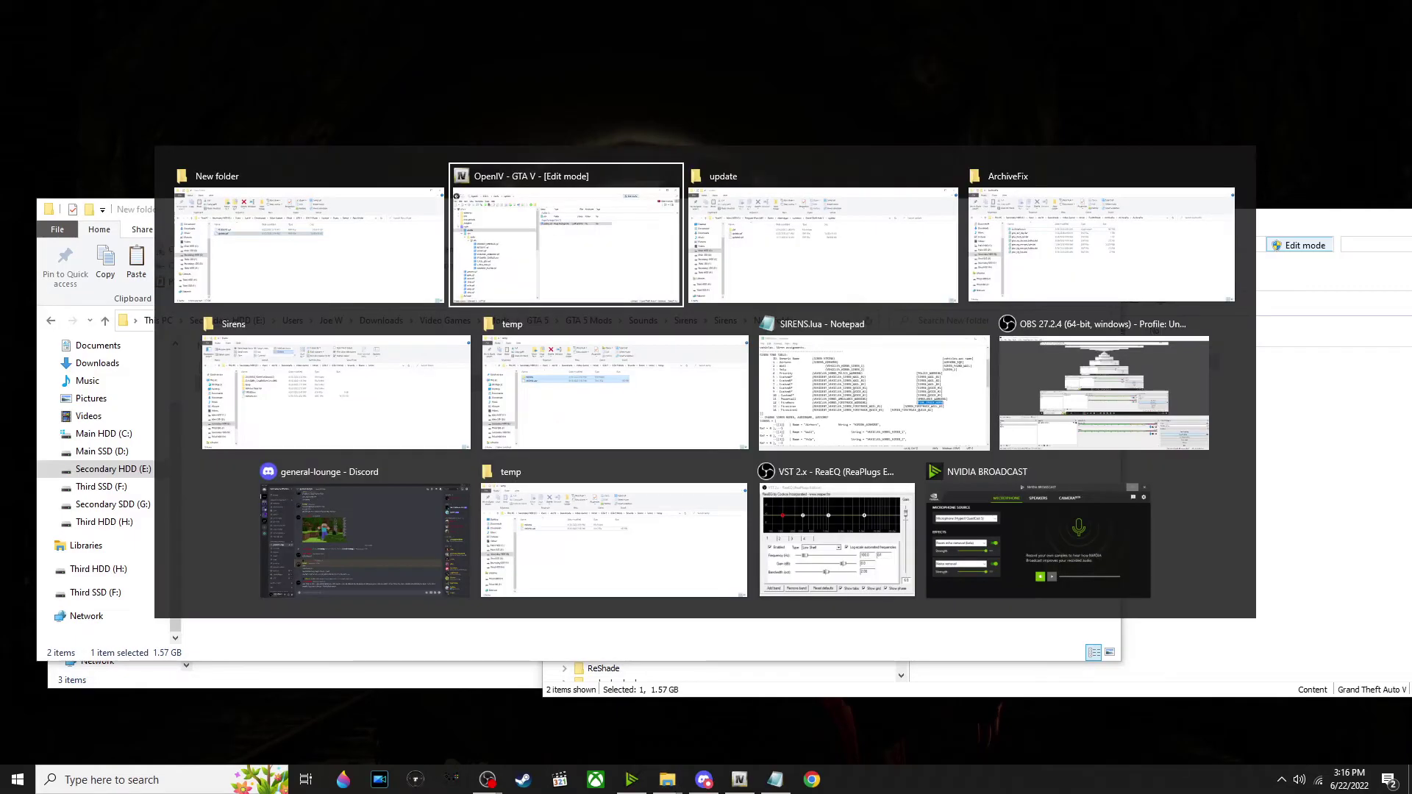
{"action": "key", "text": "alt+Tab"}
{"action": "key", "text": "alt+Tab"}
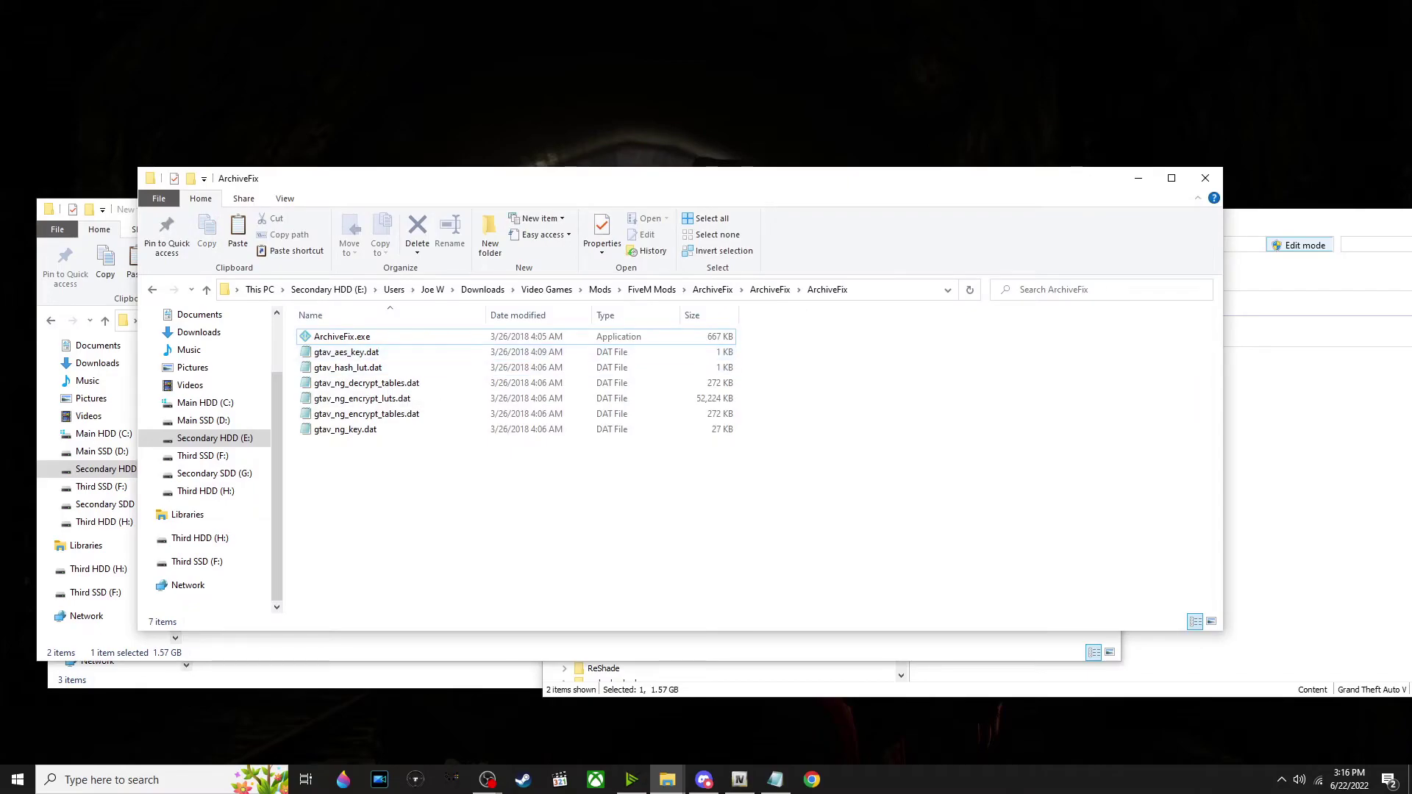
{"action": "left_click_drag", "start_coordinate": [350, 187], "coordinate": [478, 213]}
{"action": "left_click_drag", "start_coordinate": [233, 383], "coordinate": [559, 363]}
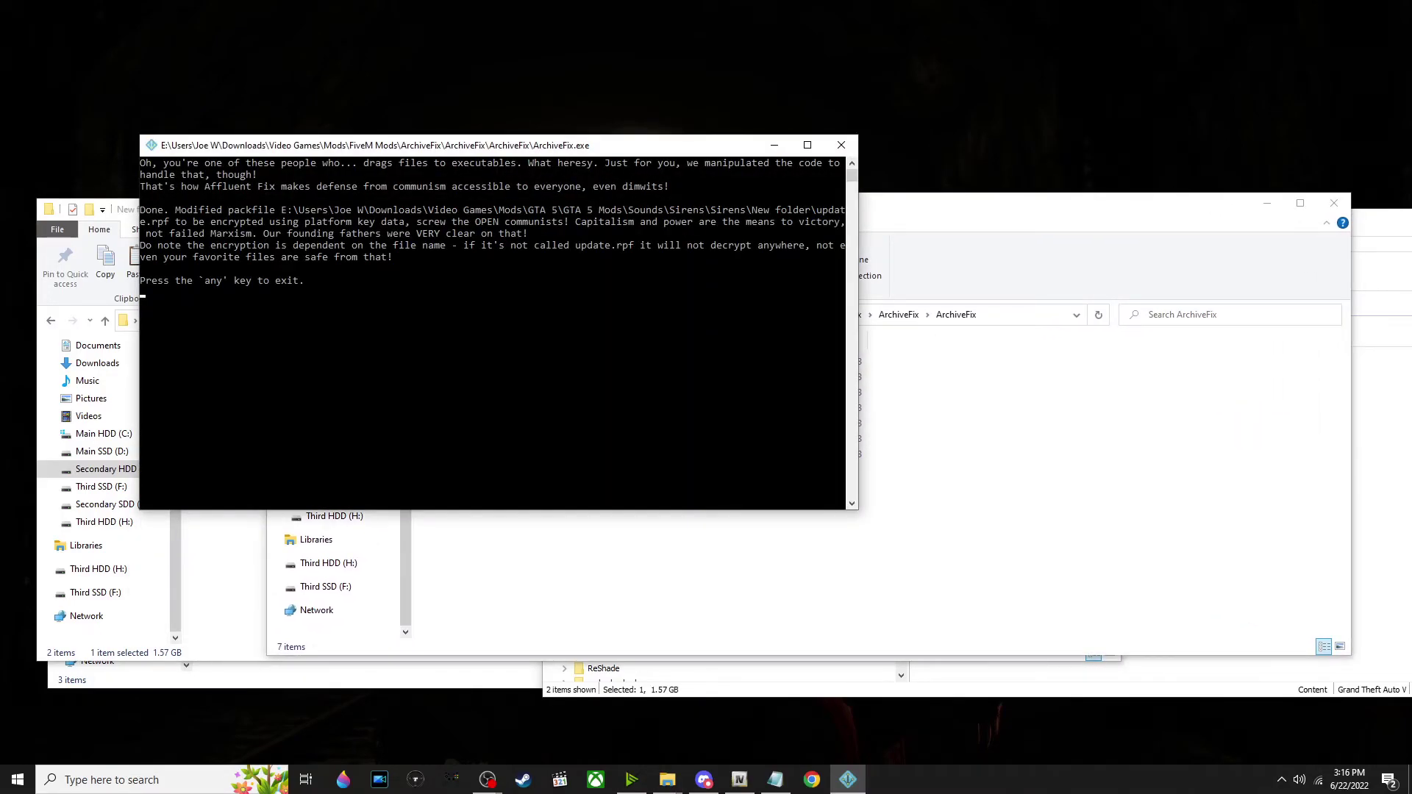
{"action": "key", "text": "Return"}
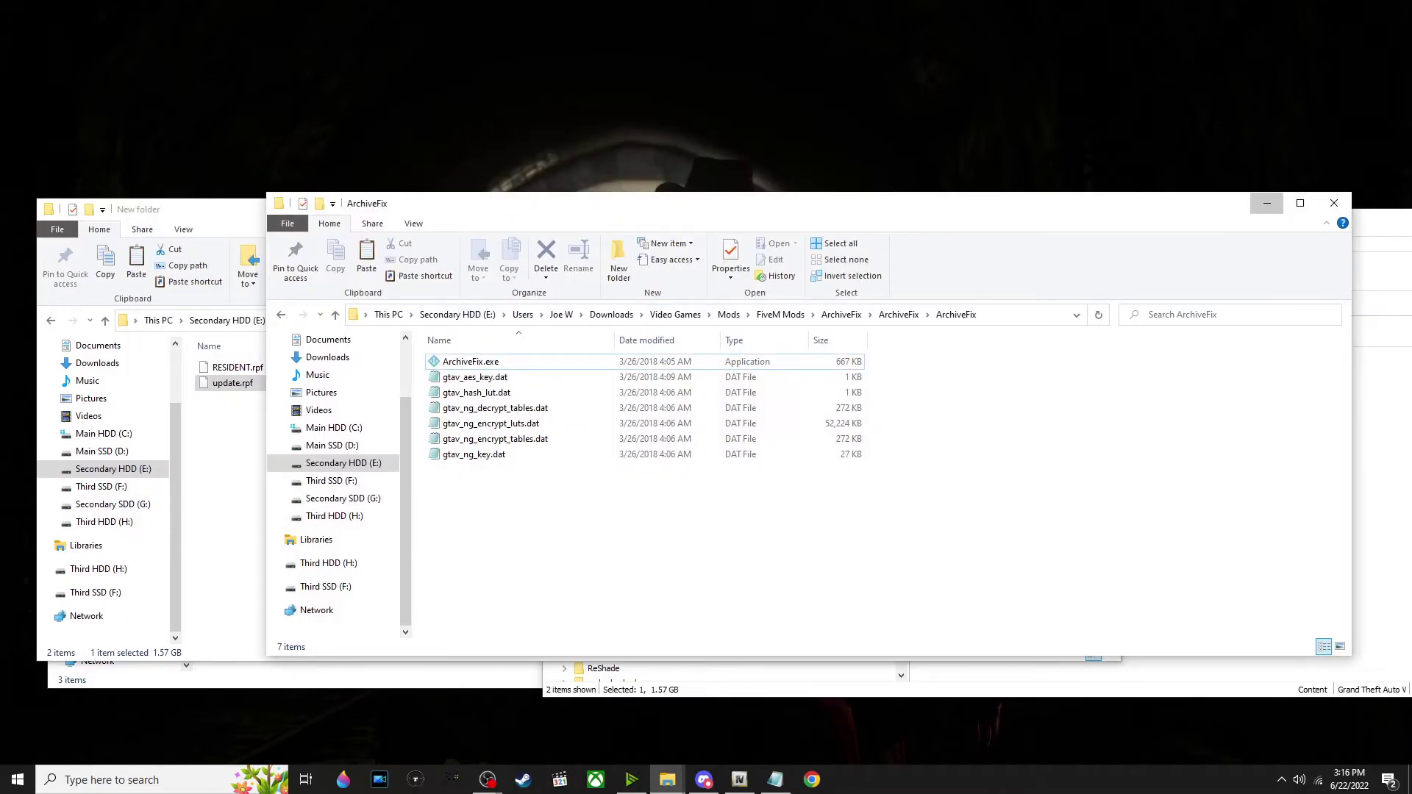
{"action": "left_click", "coordinate": [1267, 203]}
Copy the encrypted update.rpf from the new folder into the game's update folder, replacing the existing file
{"action": "left_click", "coordinate": [1207, 441]}
{"action": "left_click_drag", "start_coordinate": [412, 382], "coordinate": [1030, 427]}
{"action": "left_click", "coordinate": [666, 779]}
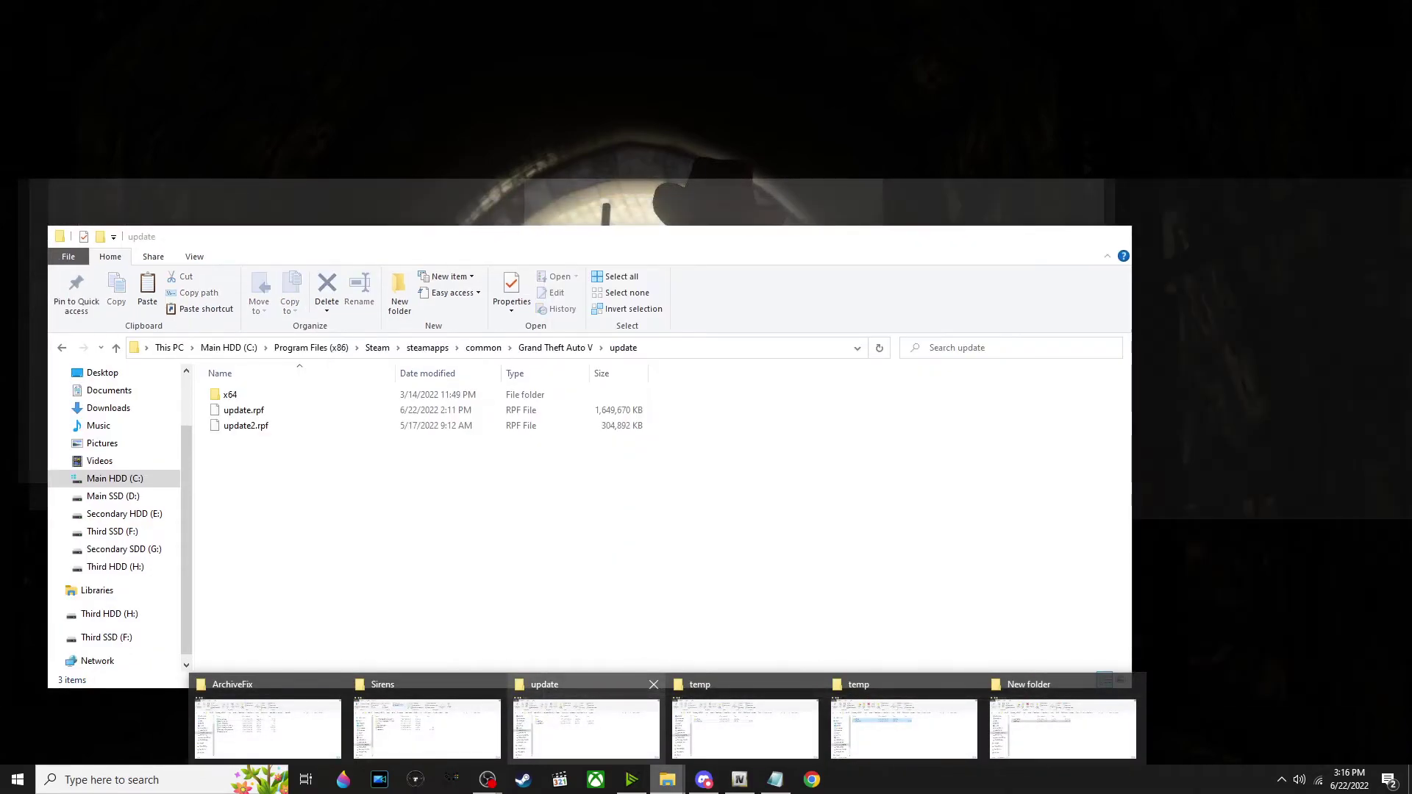
{"action": "left_click", "coordinate": [585, 728]}
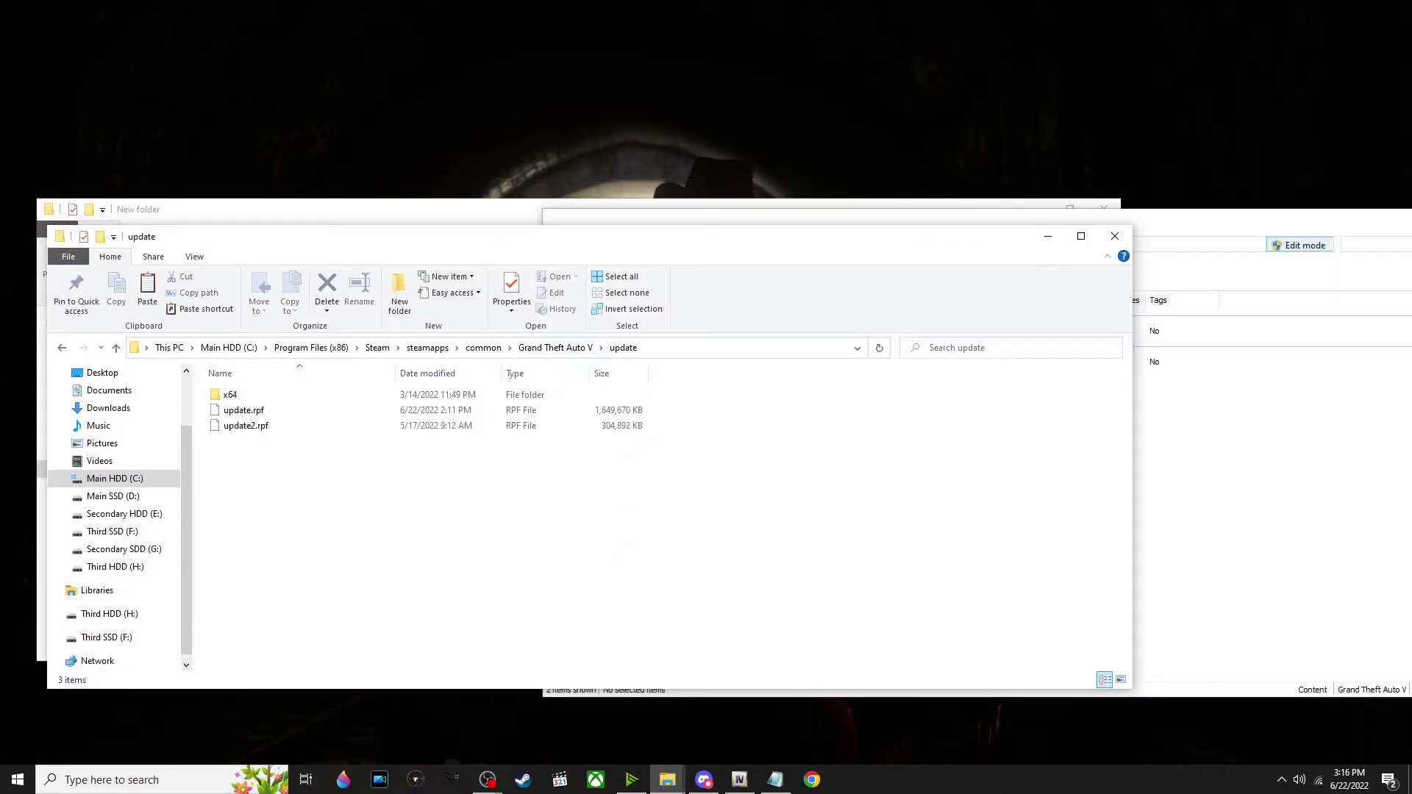
{"action": "left_click", "coordinate": [441, 211]}
{"action": "left_click_drag", "start_coordinate": [233, 383], "coordinate": [471, 518]}
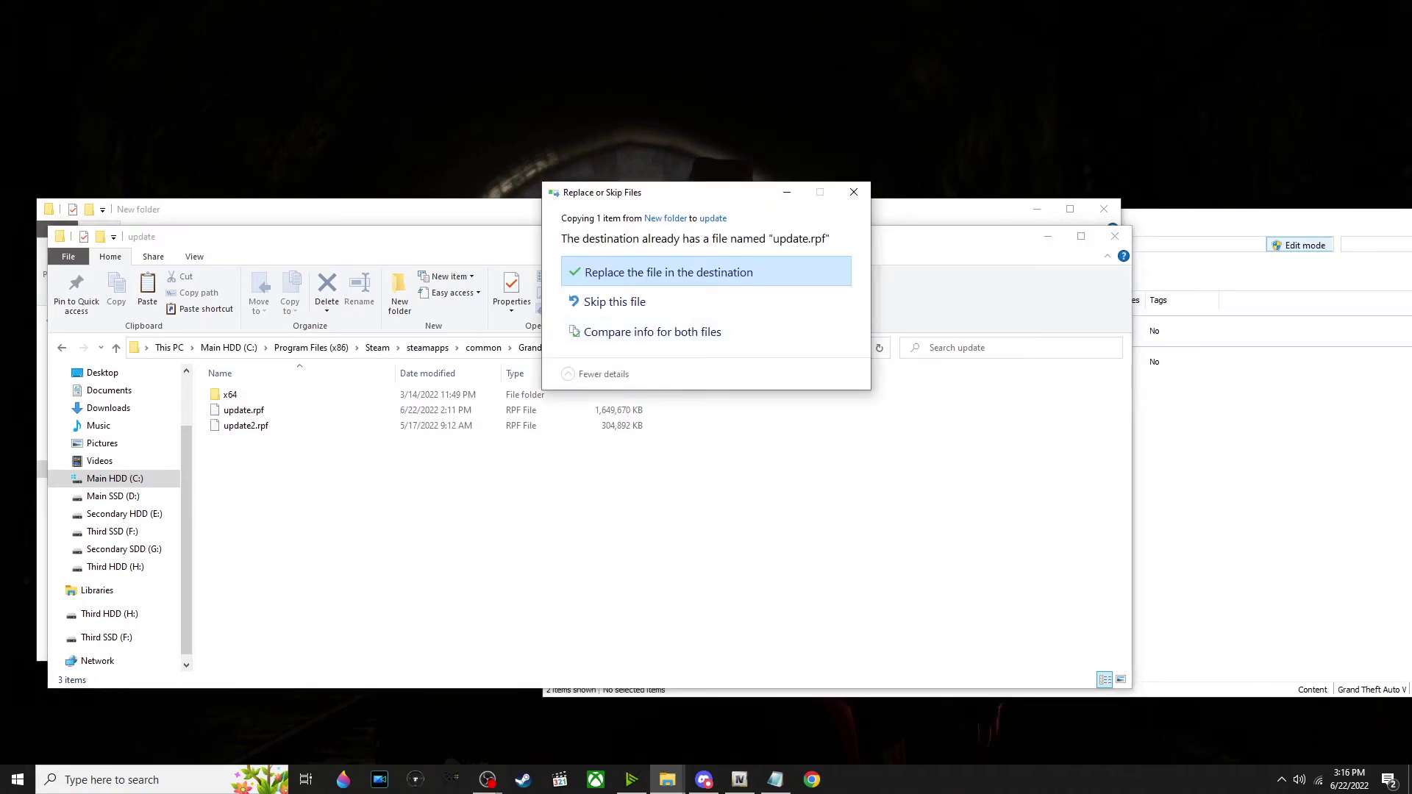
{"action": "left_click", "coordinate": [662, 271]}
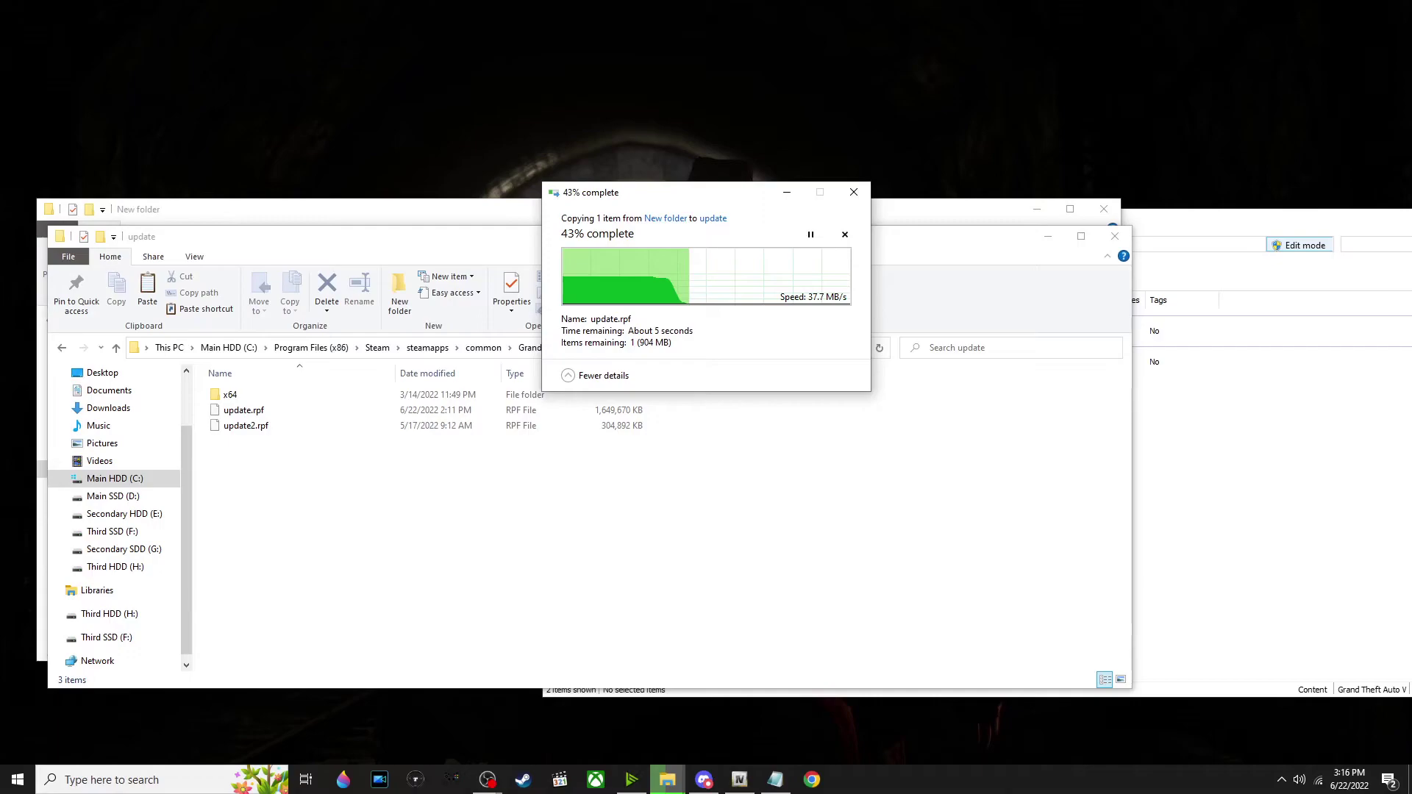
{"action": "scroll", "coordinate": [114, 514], "scroll_direction": "up", "scroll_amount": 2}
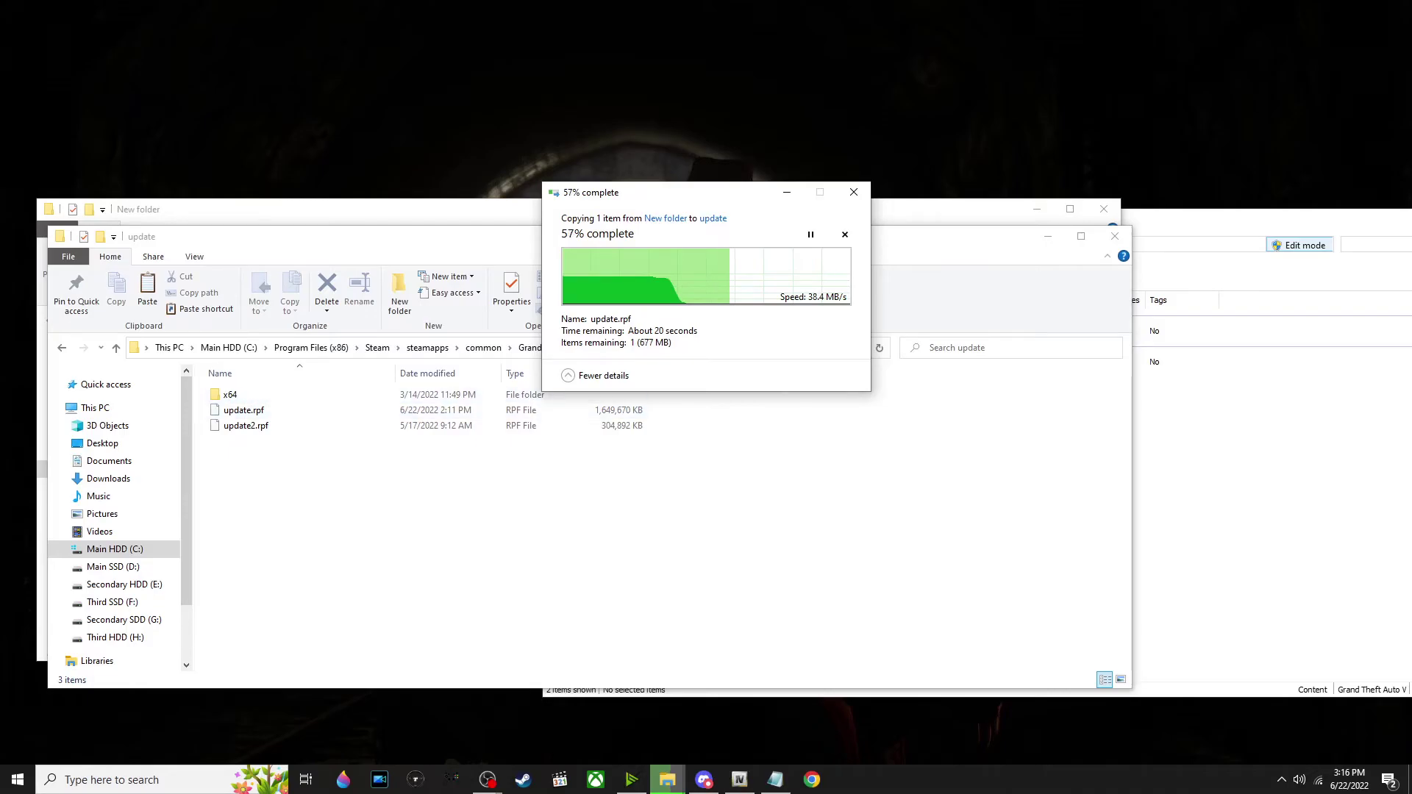
{"action": "mouse_move", "coordinate": [668, 779]}
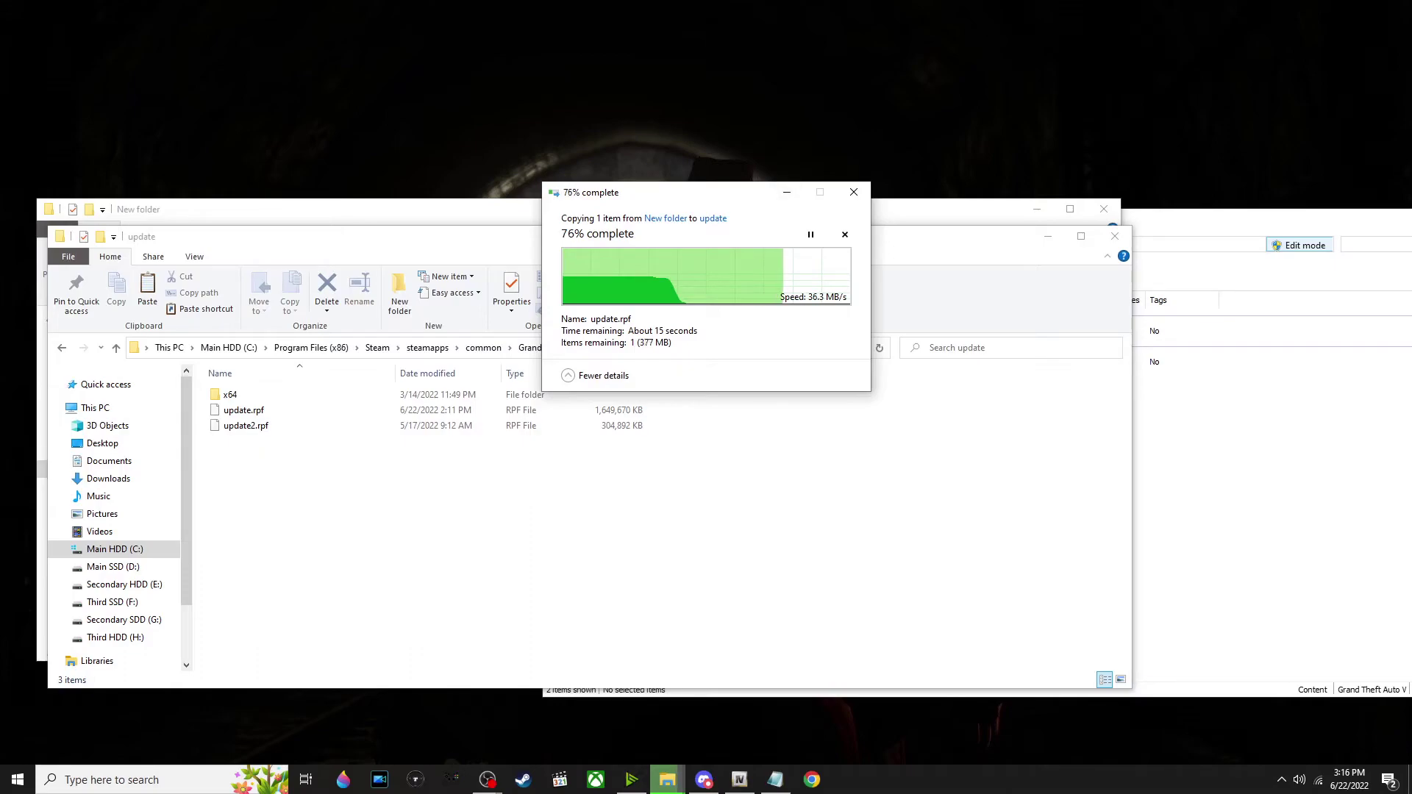
Minimise the copy progress, update folder, new folder and OpenIV windows to reveal SIRENS.lua in Notepad
{"action": "left_click", "coordinate": [787, 192]}
{"action": "left_click", "coordinate": [1048, 236]}
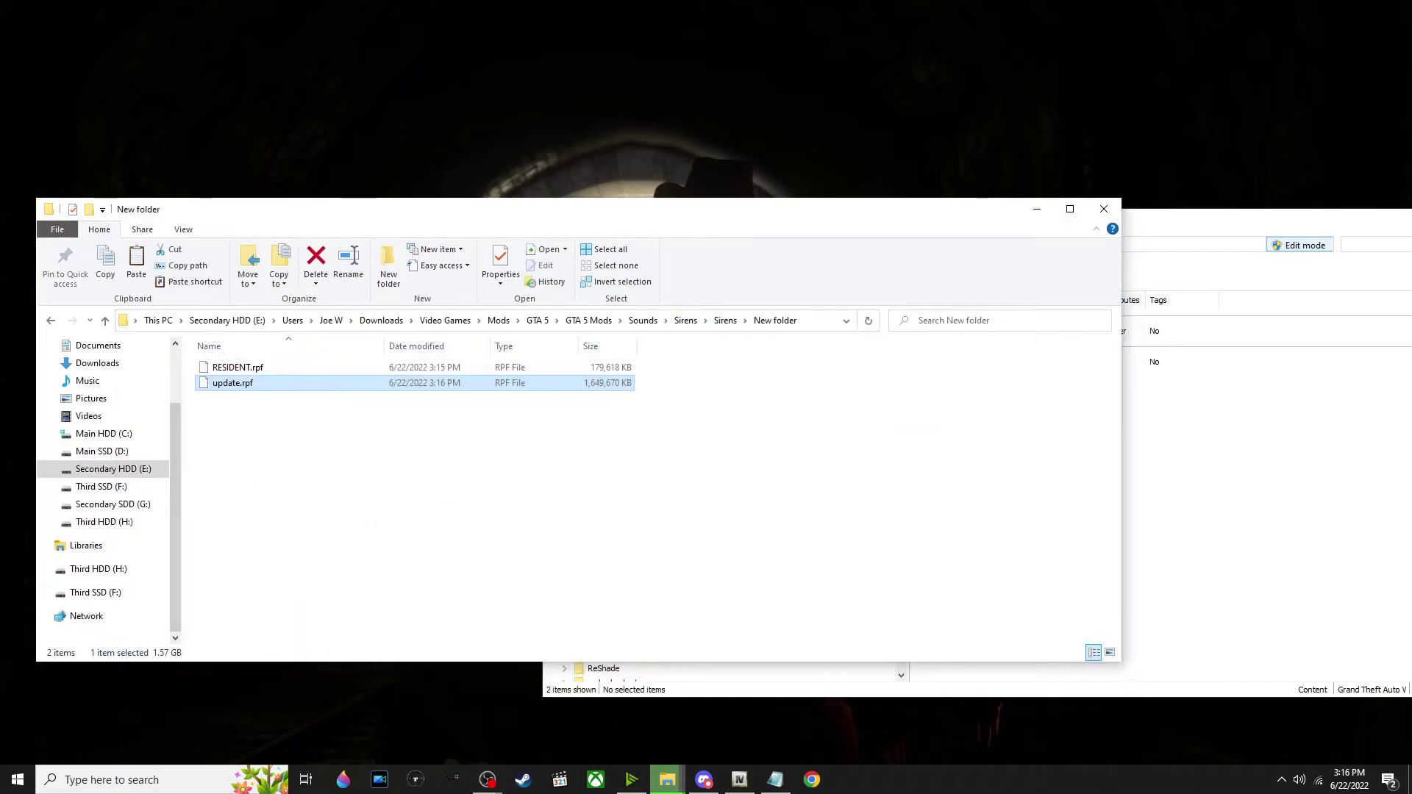
{"action": "left_click", "coordinate": [1036, 209]}
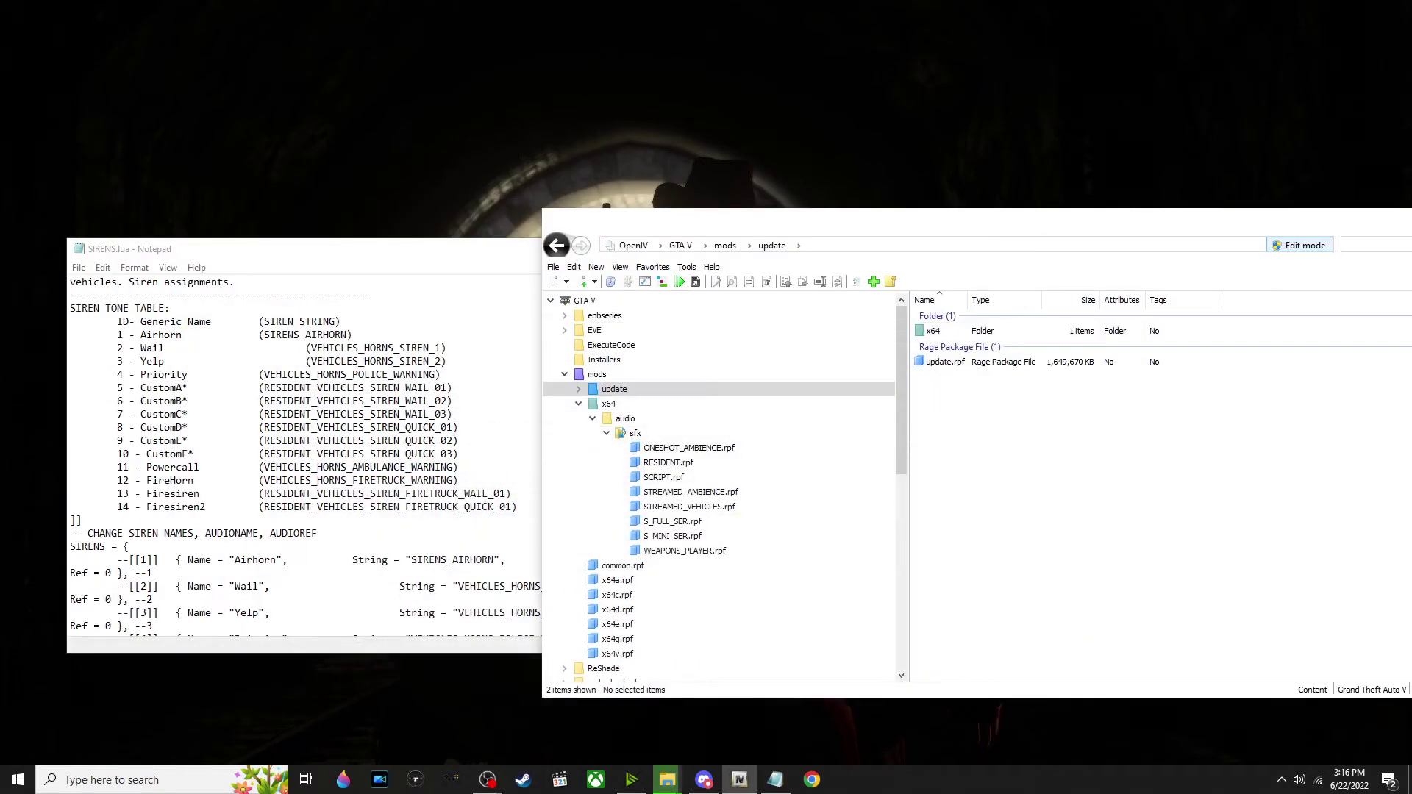
{"action": "left_click_drag", "start_coordinate": [1227, 224], "coordinate": [1004, 222]}
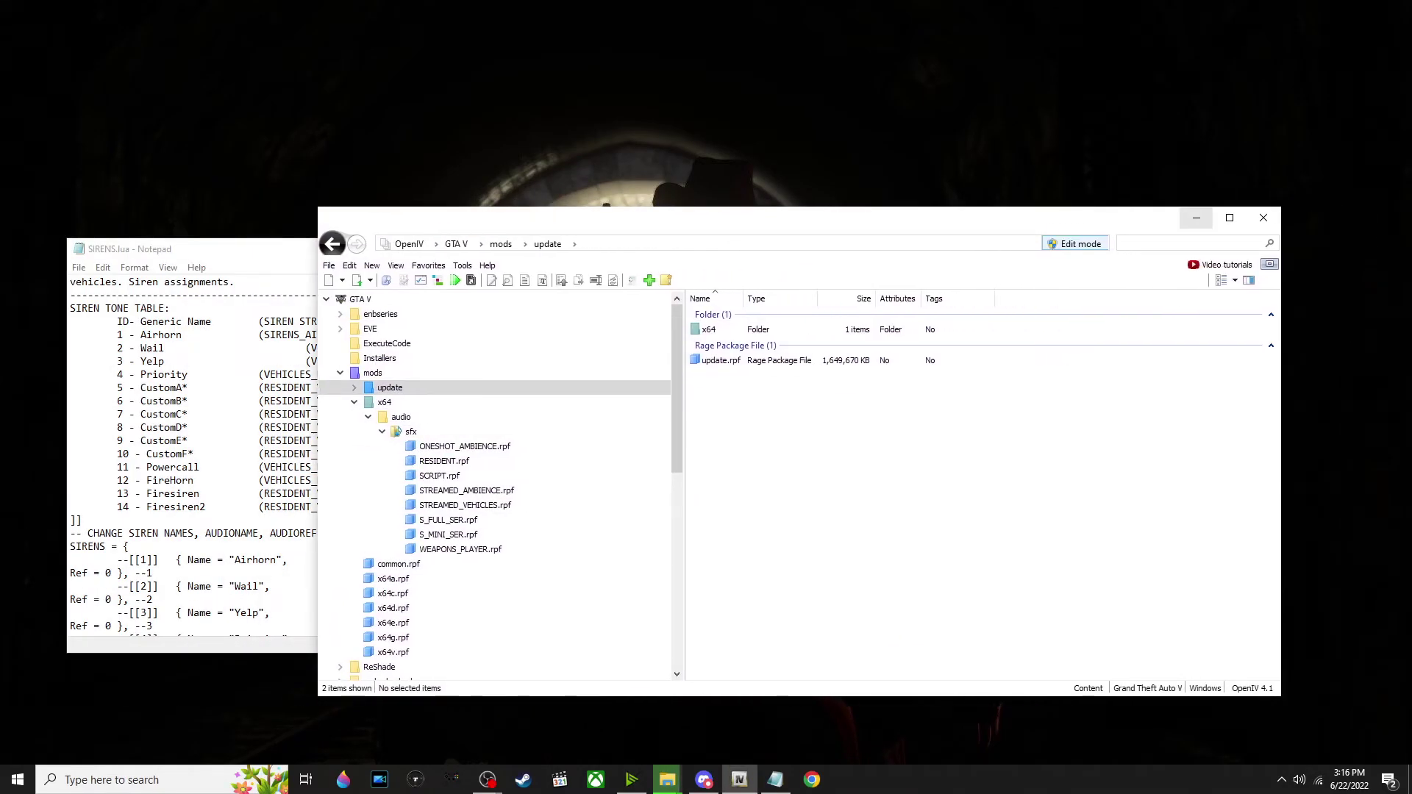
{"action": "left_click", "coordinate": [1195, 218]}
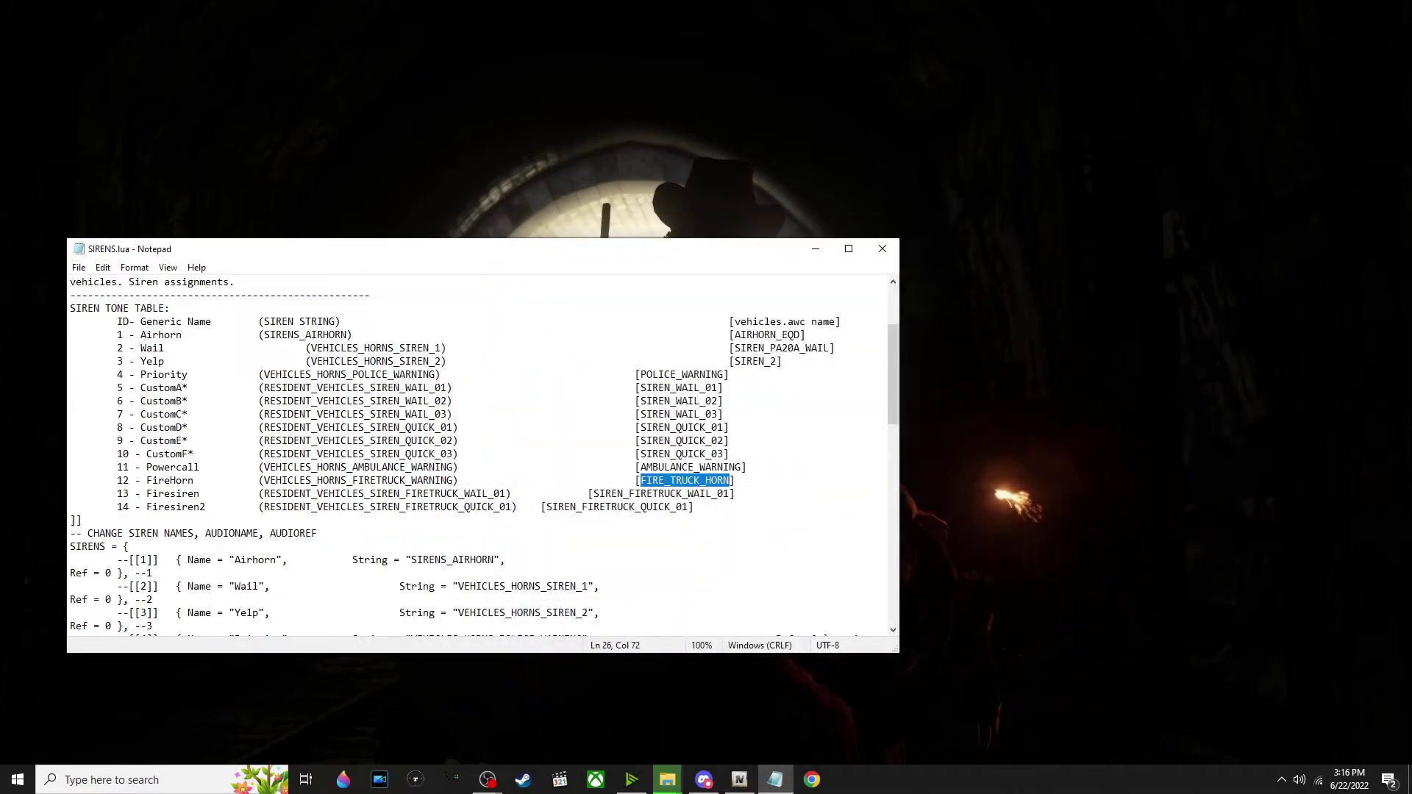
Examine the siren tone table, siren name definitions and vehicle siren assignments in SIRENS.lua, and minimise the file
{"action": "scroll", "coordinate": [478, 453], "scroll_direction": "down", "scroll_amount": 6}
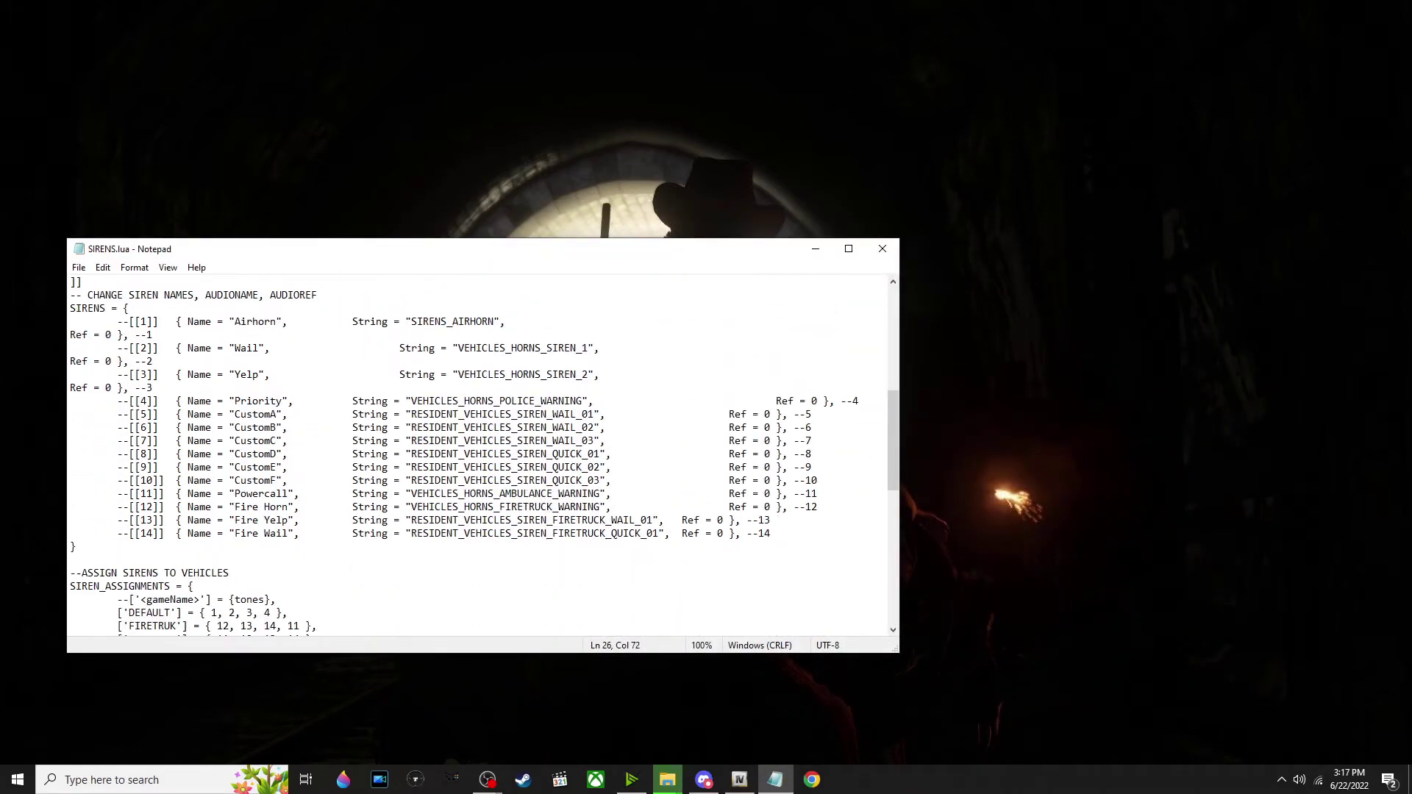
{"action": "scroll", "coordinate": [478, 453], "scroll_direction": "down", "scroll_amount": 3}
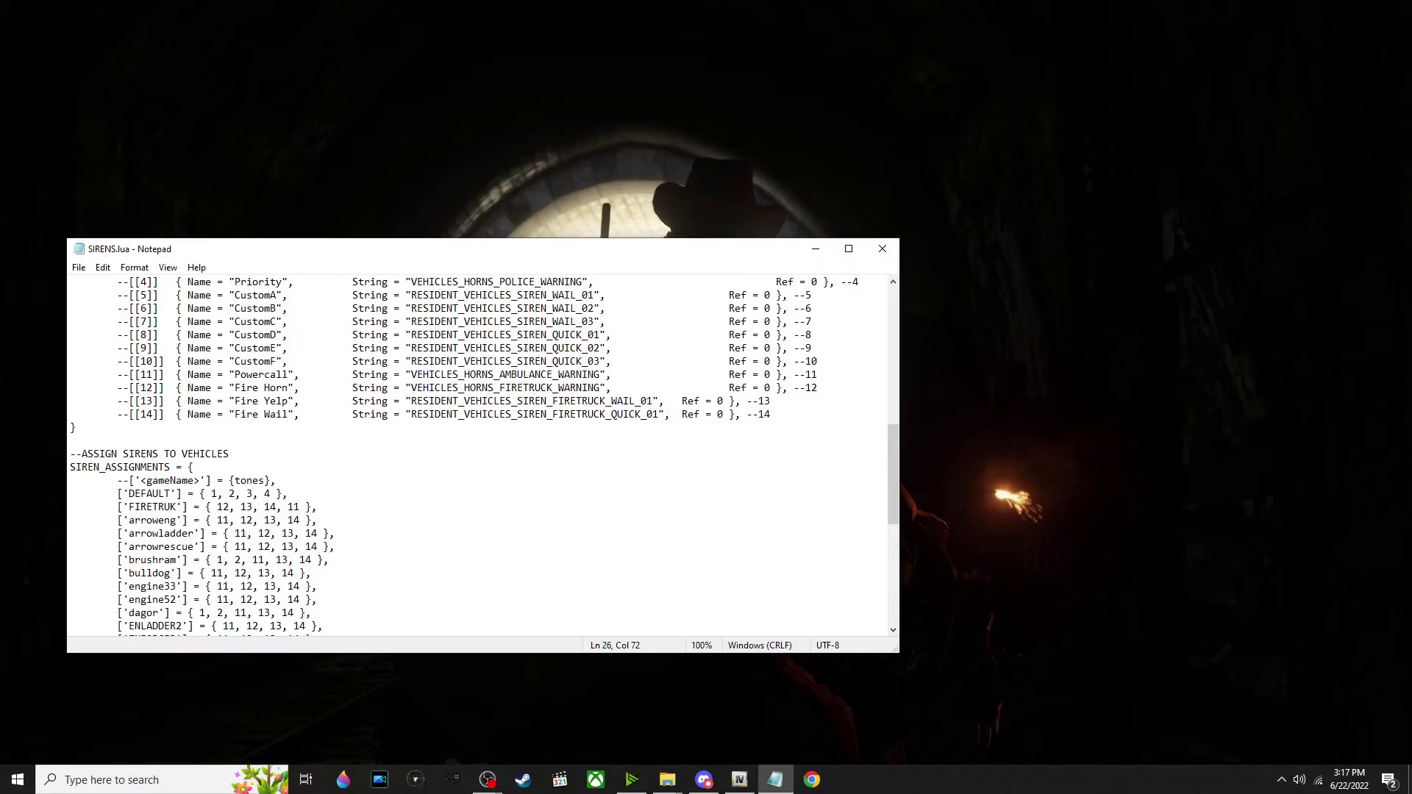
{"action": "scroll", "coordinate": [478, 452], "scroll_direction": "down", "scroll_amount": 1}
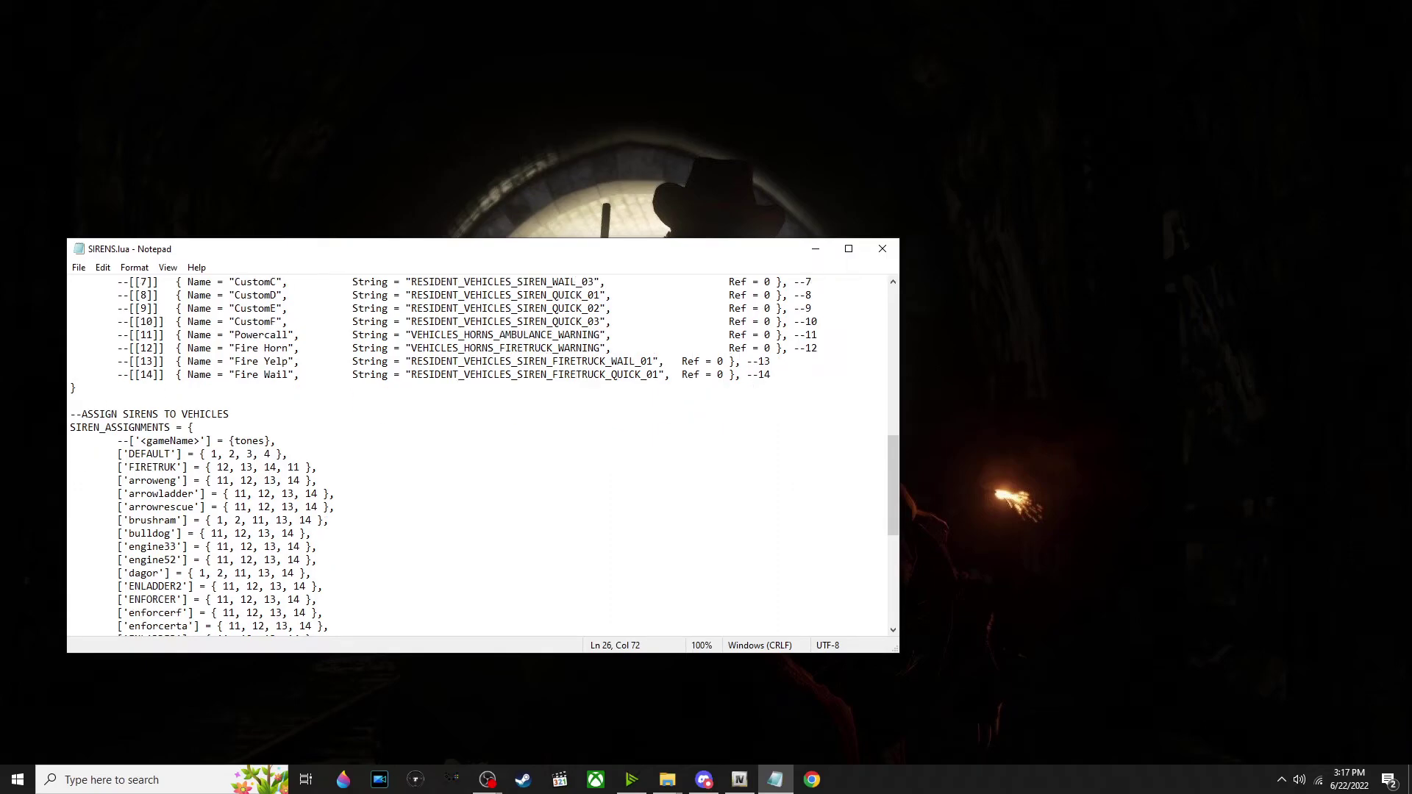
{"action": "scroll", "coordinate": [479, 452], "scroll_direction": "up", "scroll_amount": 5}
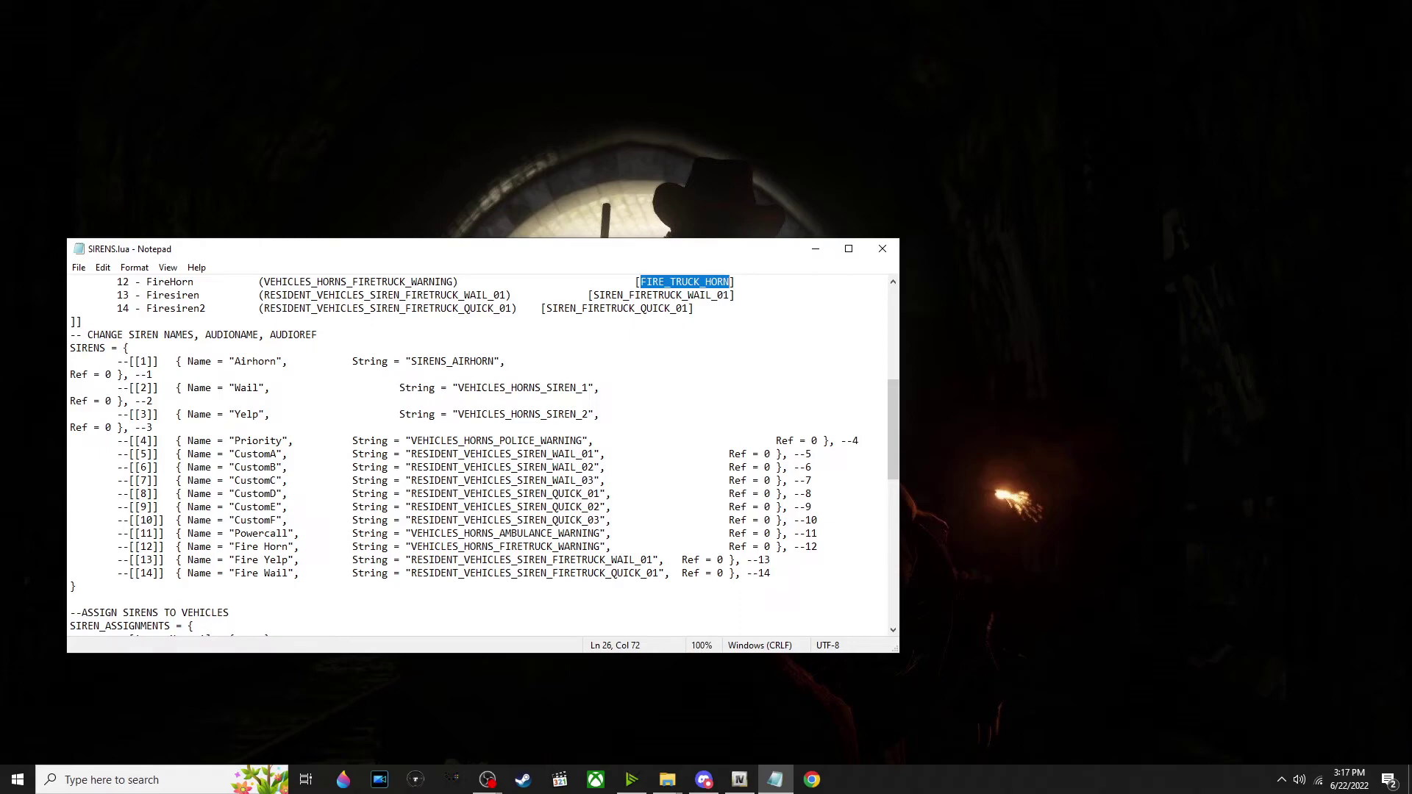
{"action": "scroll", "coordinate": [478, 453], "scroll_direction": "up", "scroll_amount": 1}
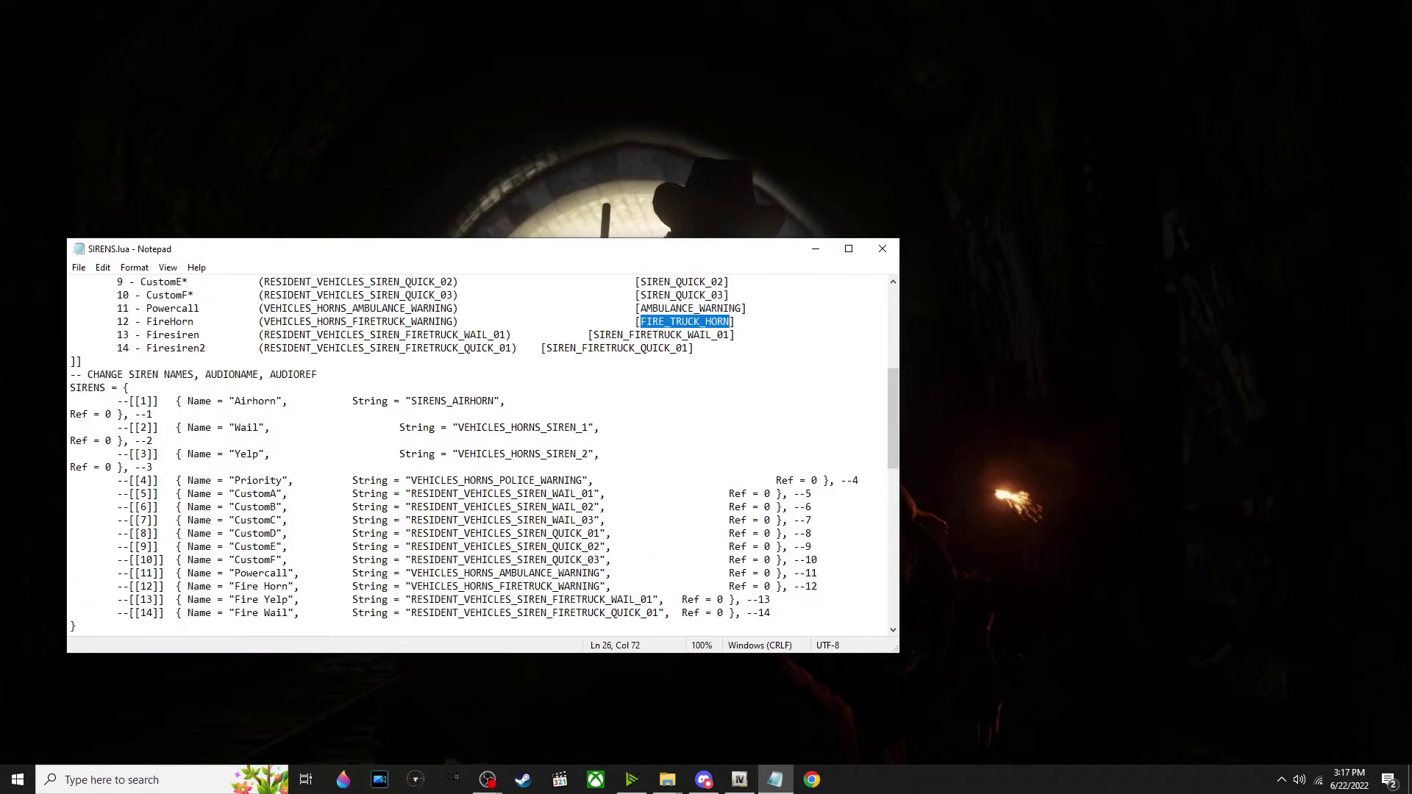
{"action": "scroll", "coordinate": [478, 453], "scroll_direction": "up", "scroll_amount": 2}
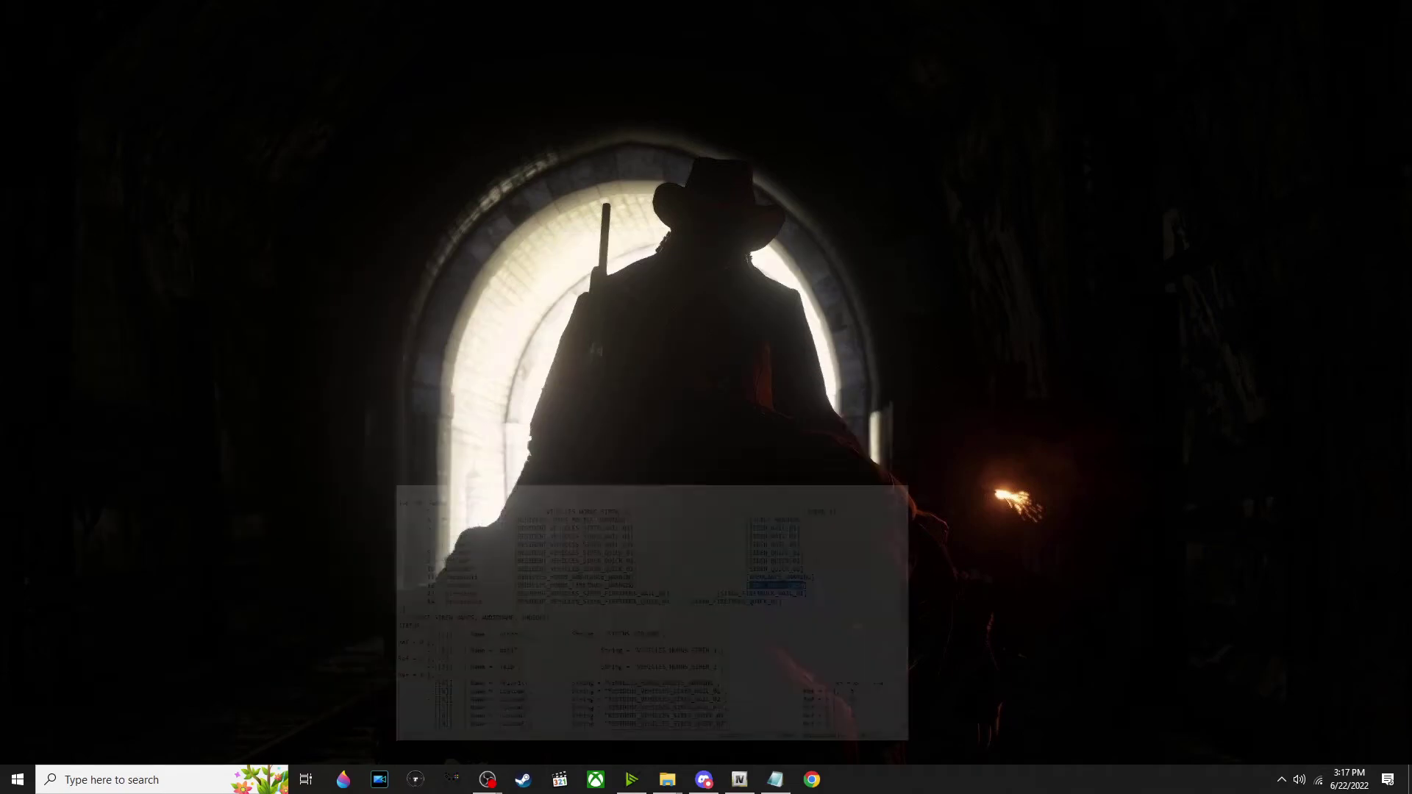
{"action": "left_click", "coordinate": [815, 248]}
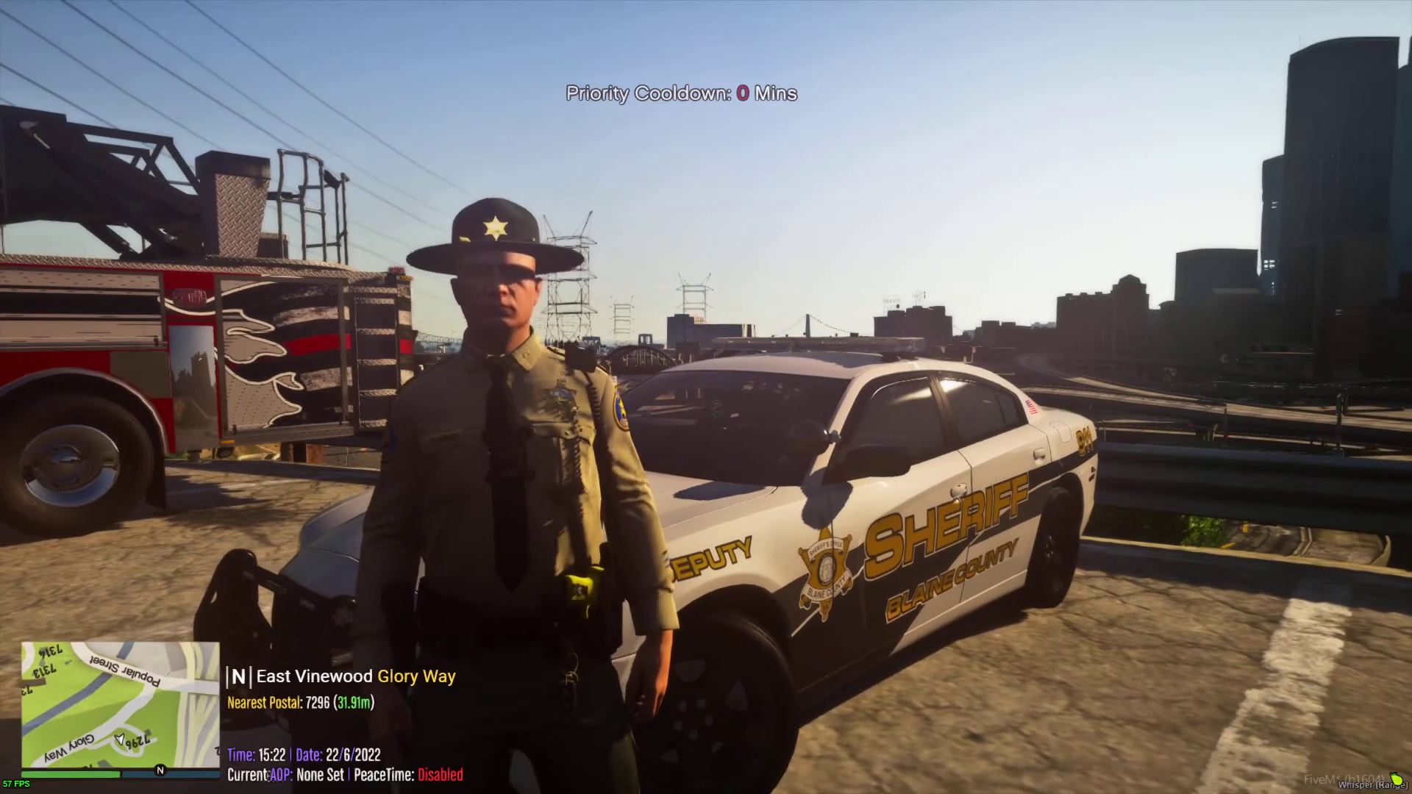
In FiveM, open the Audio Settings of the Luxart Vehicle Control menu for the sheriff car
{"action": "key", "text": "d"}
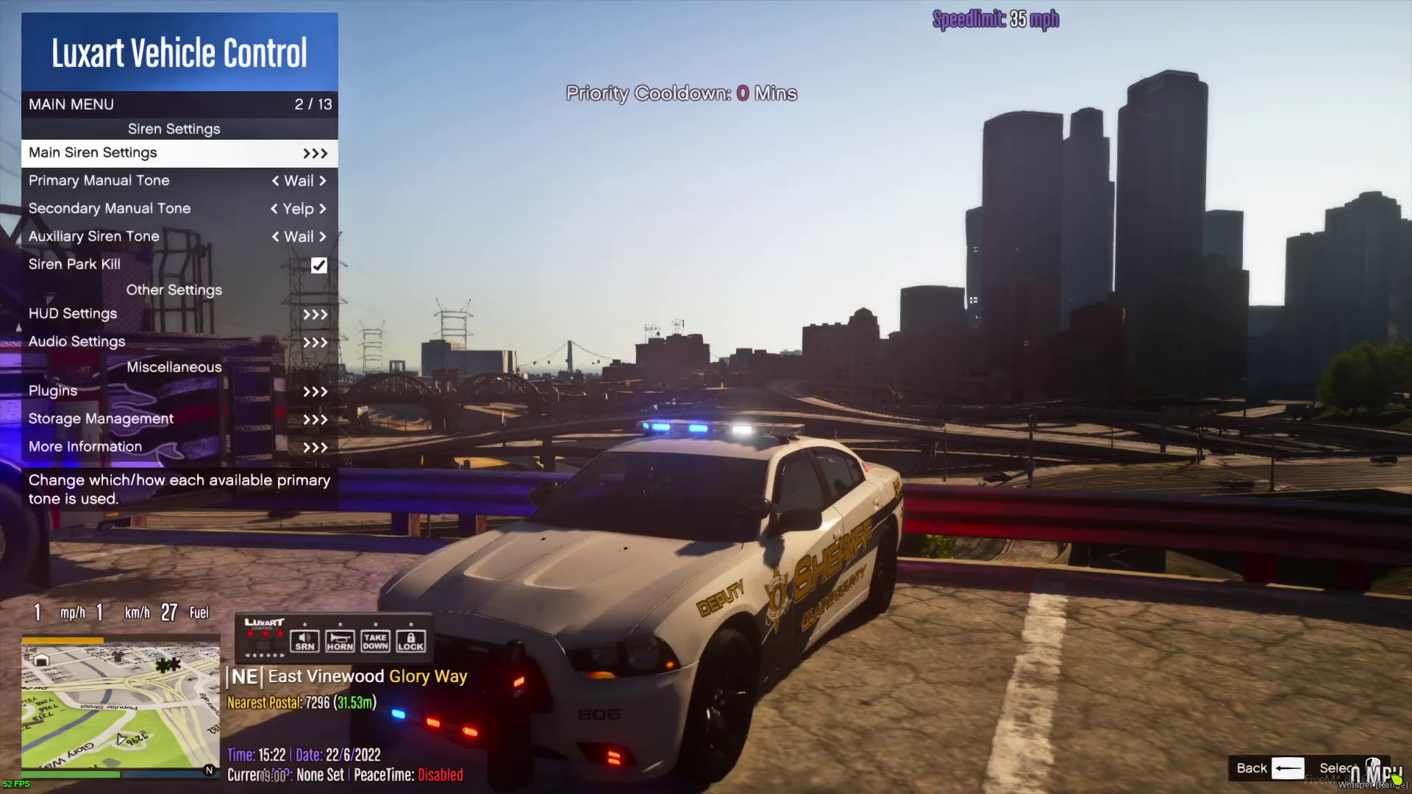
{"action": "key", "text": "Down"}
{"action": "key", "text": "Down"}
{"action": "key", "text": "Down"}
{"action": "key", "text": "Down"}
{"action": "key", "text": "Down"}
{"action": "key", "text": "Down"}
{"action": "key", "text": "Return"}
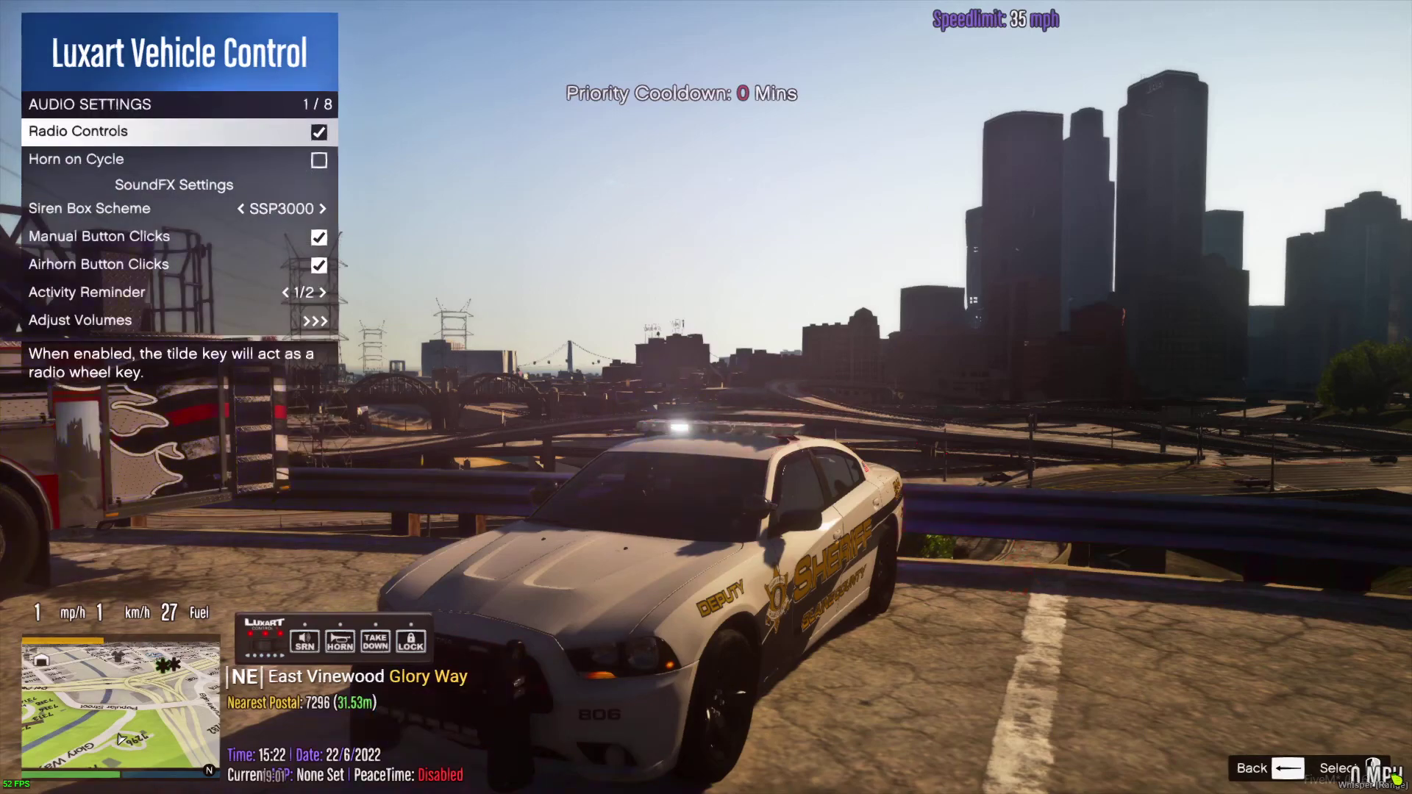
Review the audio settings down to Airhorn Button Clicks, and close the Luxart Vehicle Control menu
{"action": "key", "text": "Down"}
{"action": "key", "text": "Down"}
{"action": "key", "text": "Down"}
{"action": "key", "text": "Down"}
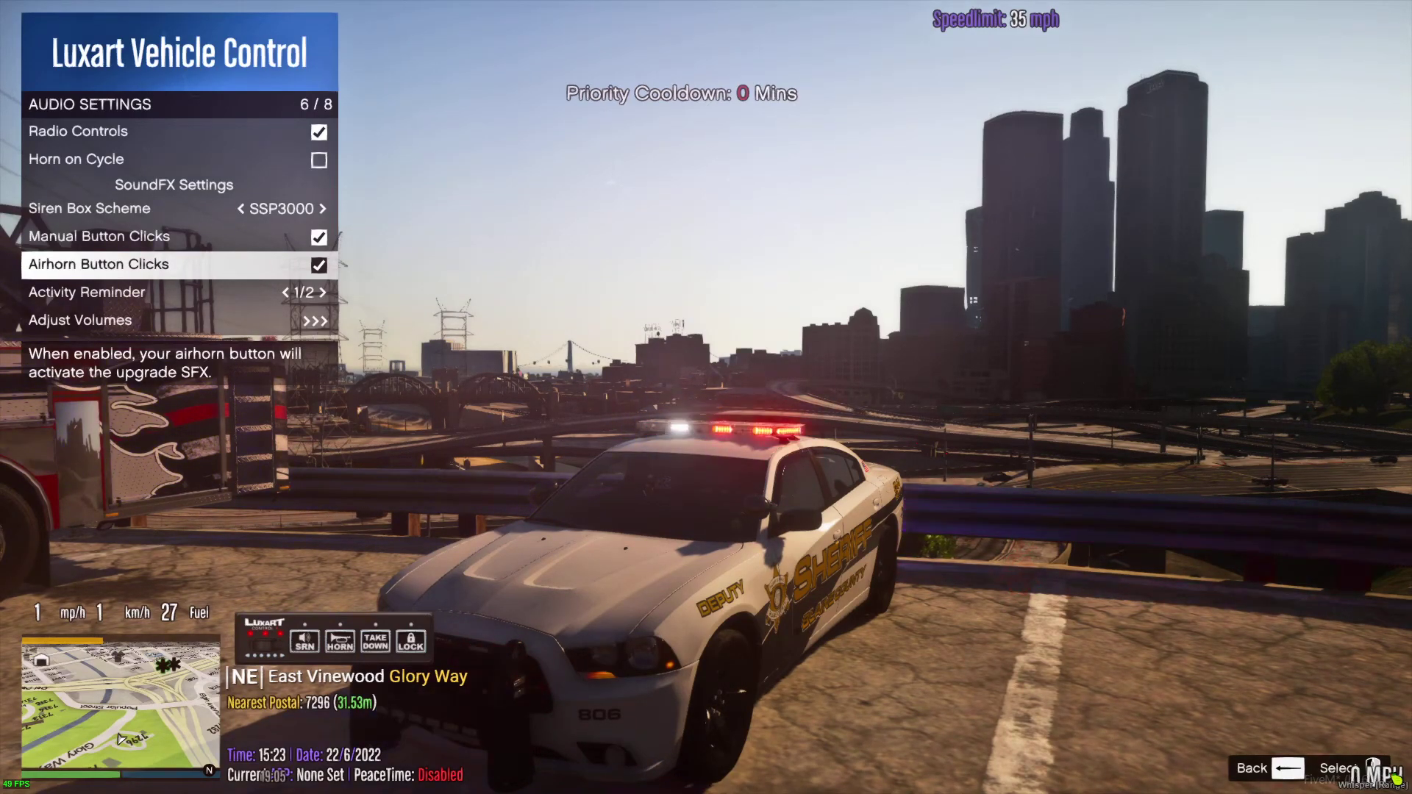
{"action": "key", "text": "o"}
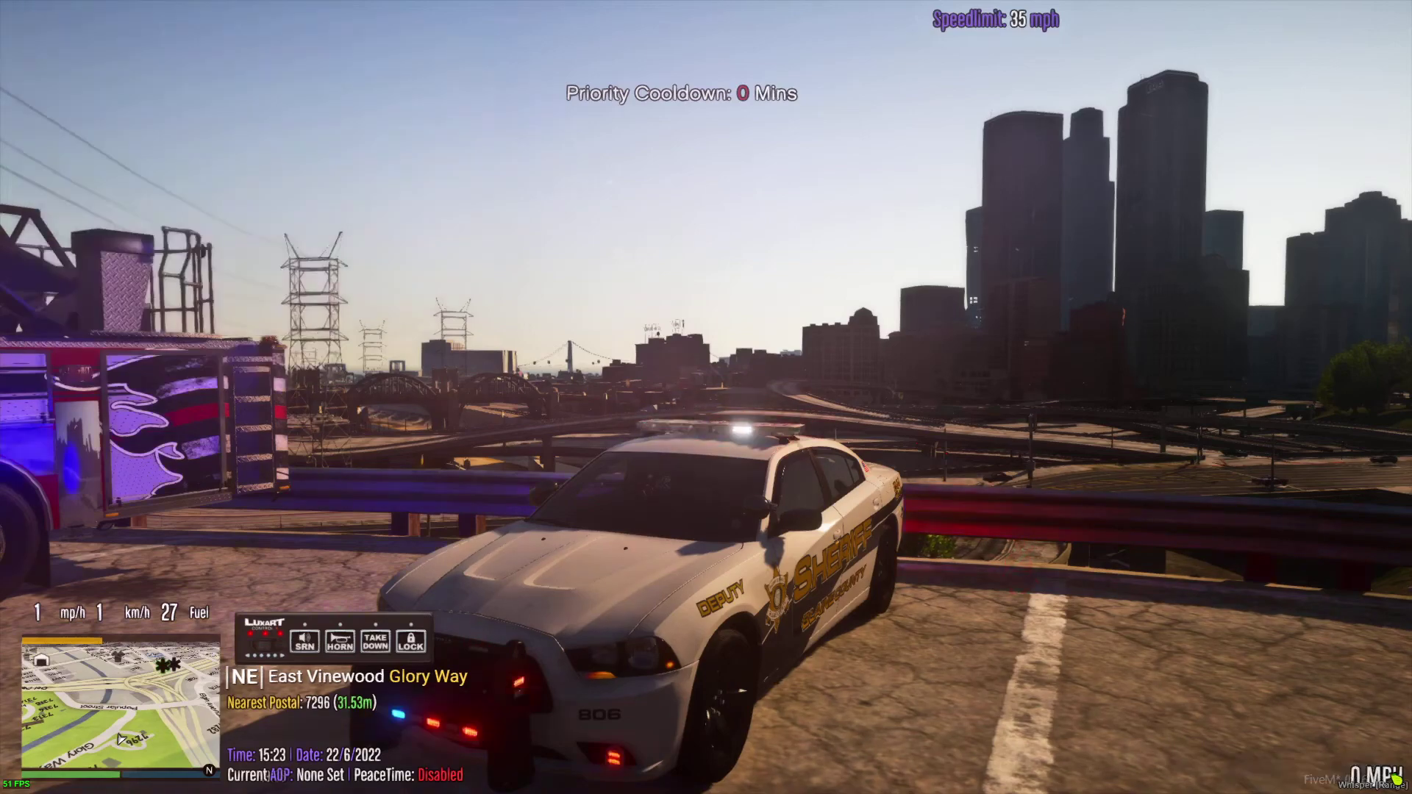